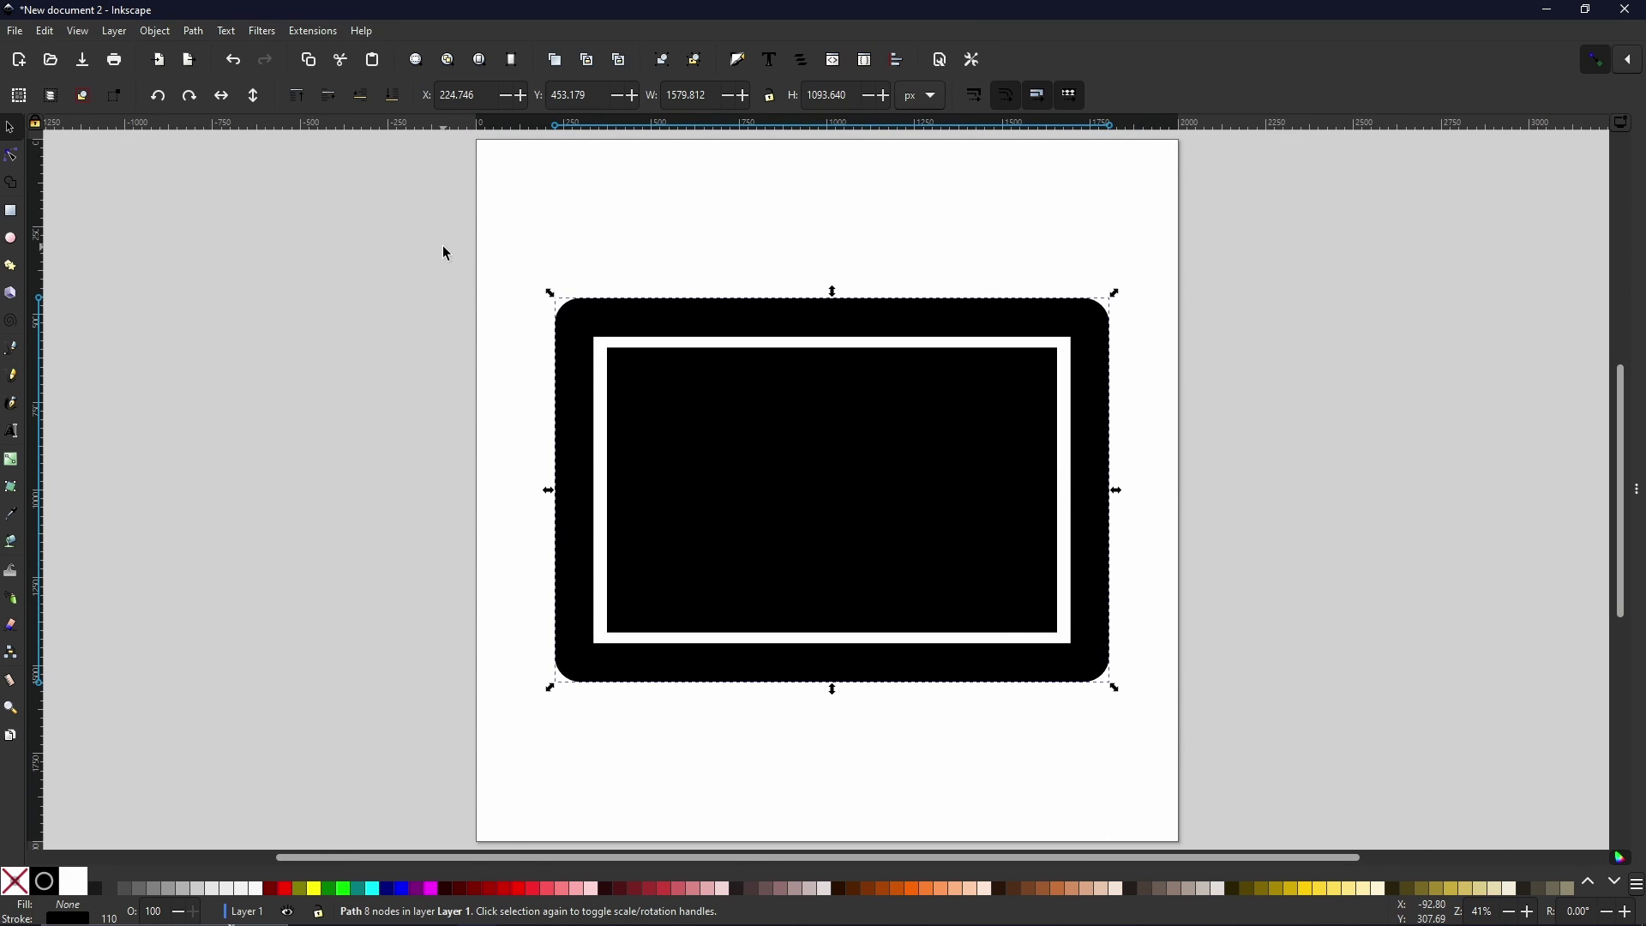
Give the translucent red rectangle around the inner one a black stroke and remove its fill
{"action": "mouse_move", "coordinate": [383, 211]}
{"action": "left_mouse_down"}
{"action": "mouse_move", "coordinate": [463, 294]}
{"action": "mouse_move", "coordinate": [1299, 686]}
{"action": "left_mouse_up"}
{"action": "left_click", "coordinate": [781, 445]}
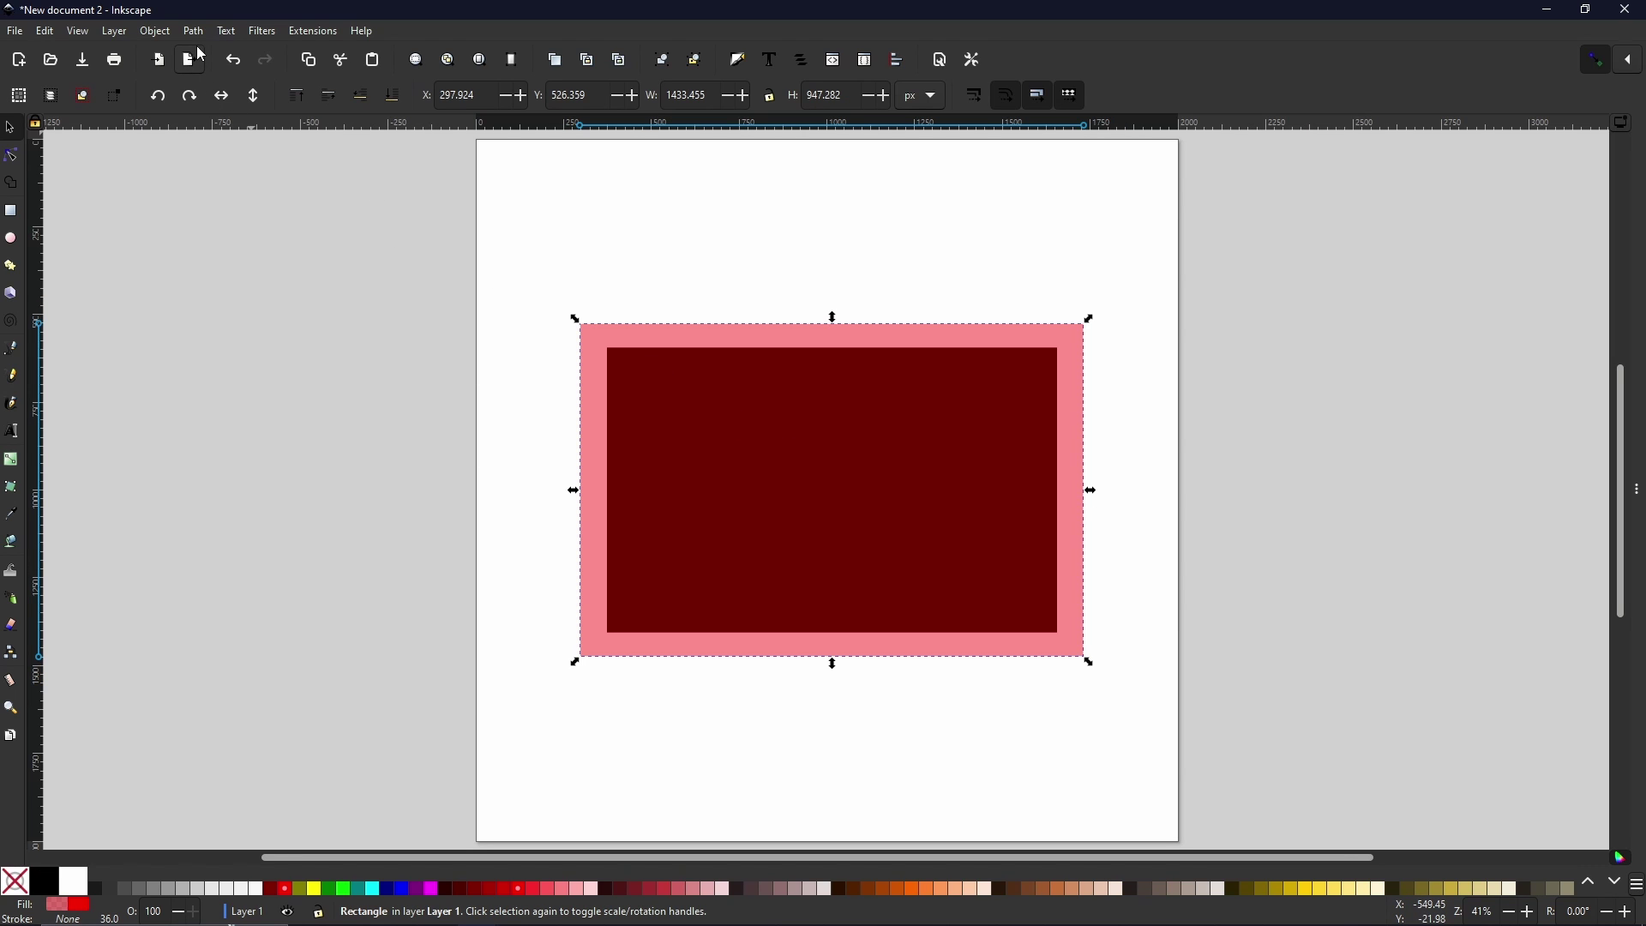
{"action": "left_click", "coordinate": [43, 881], "text": "shift"}
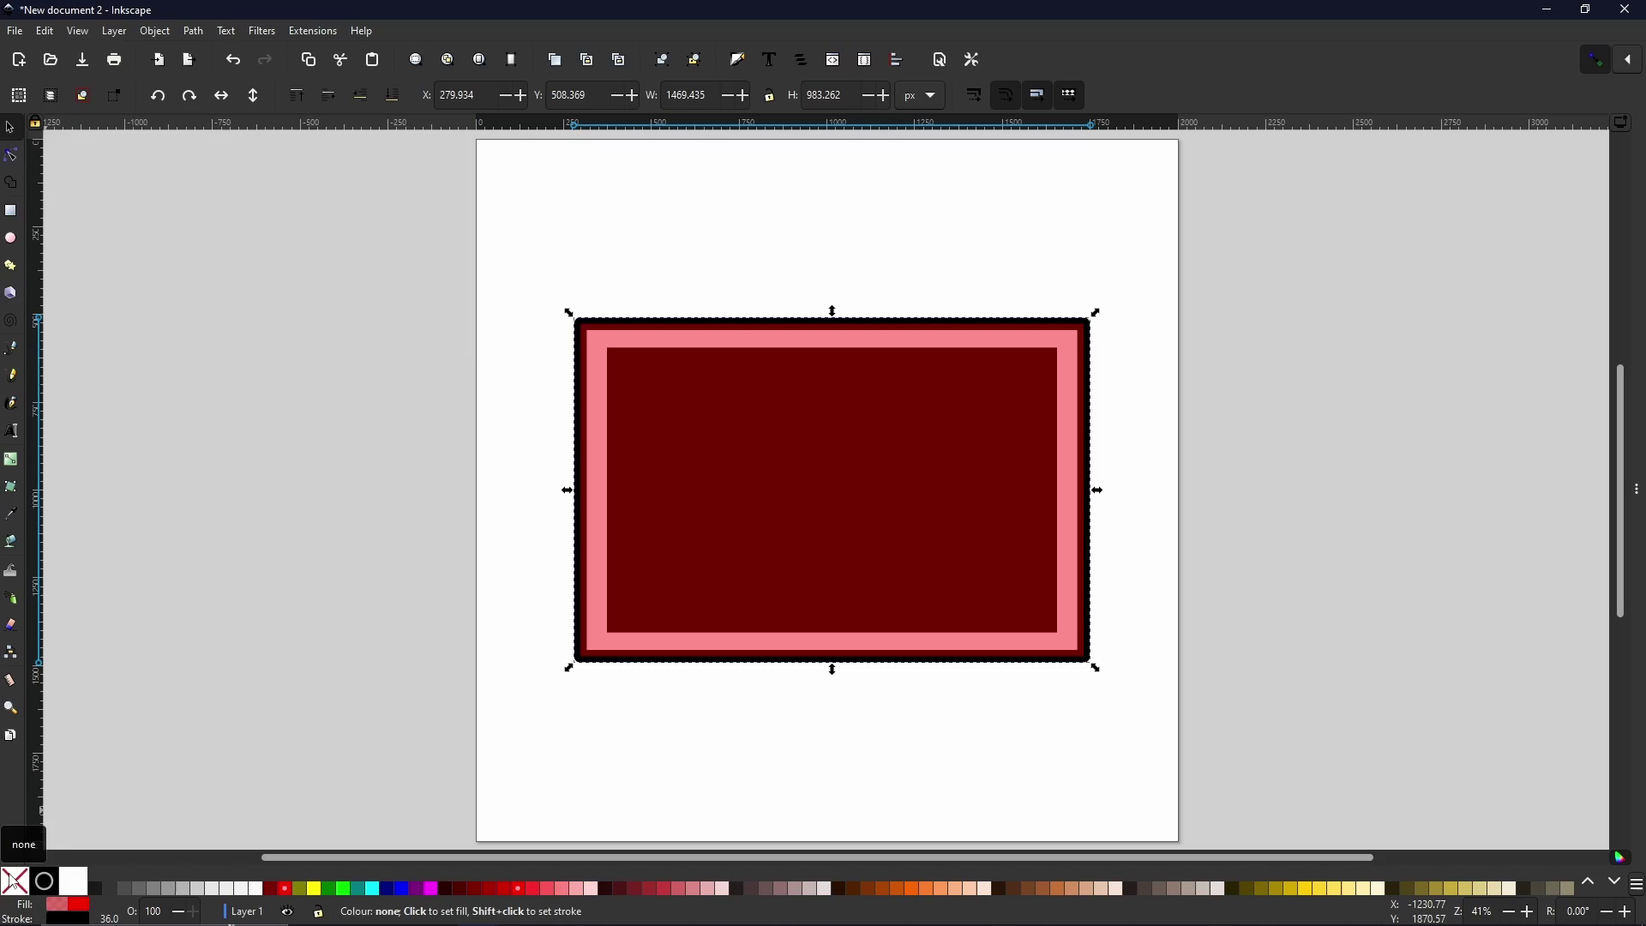
{"action": "left_click", "coordinate": [15, 880]}
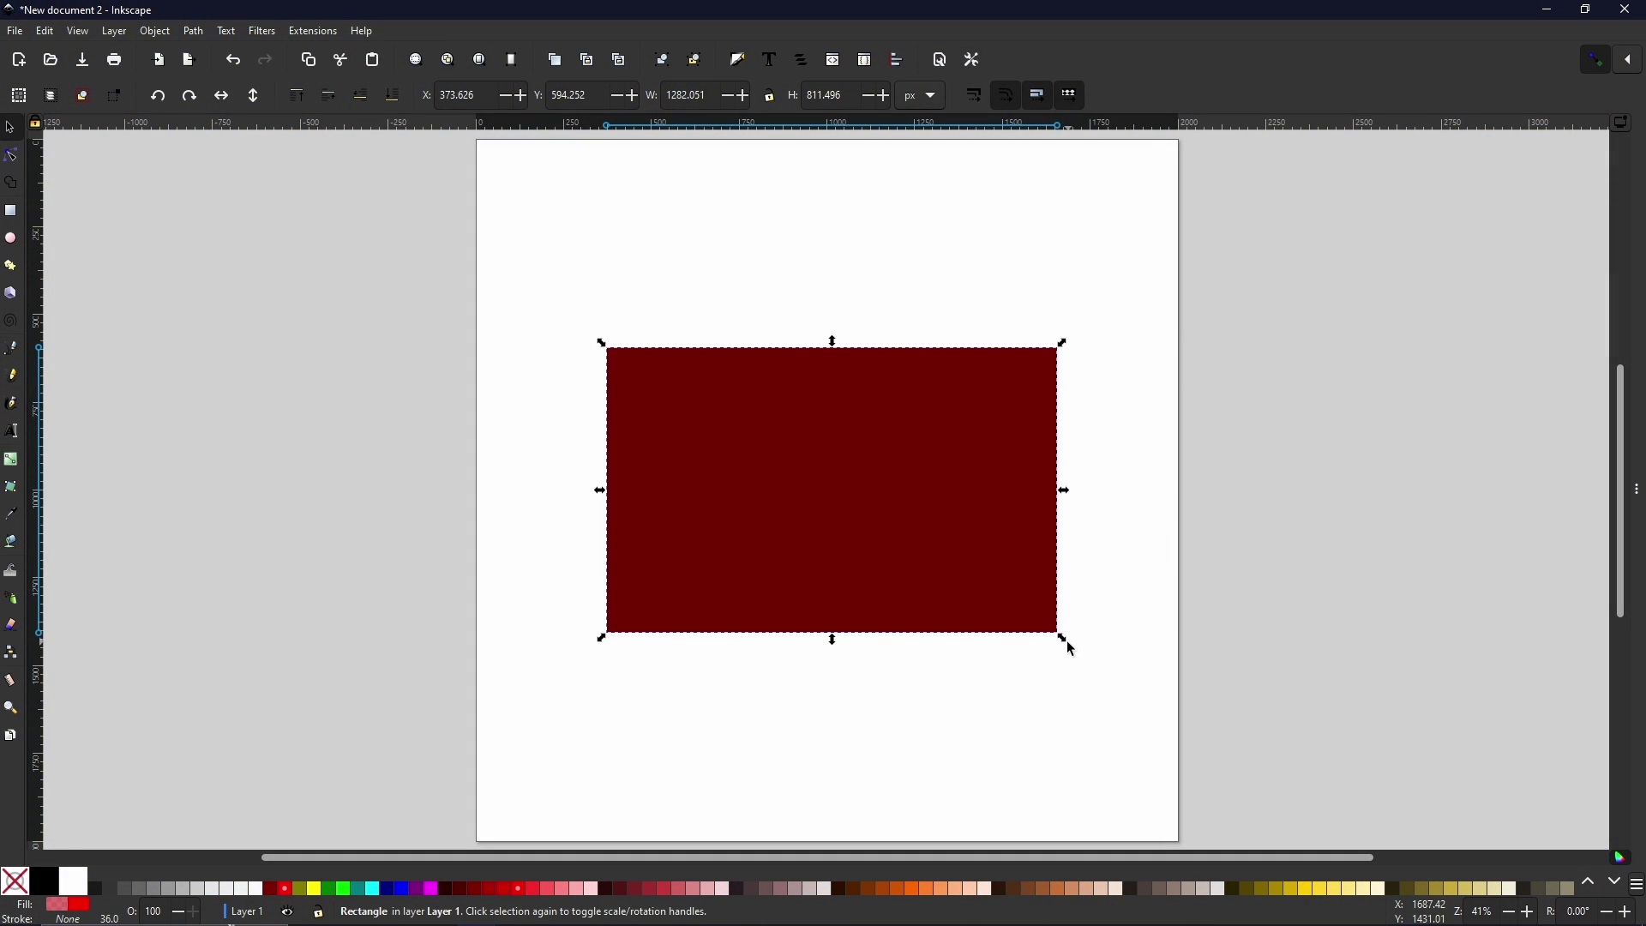
Enlarge the translucent red rectangle about its centre to roughly 1433 px wide and 1074 px high
{"action": "left_click_drag", "start_coordinate": [1062, 640], "coordinate": [1135, 717]}
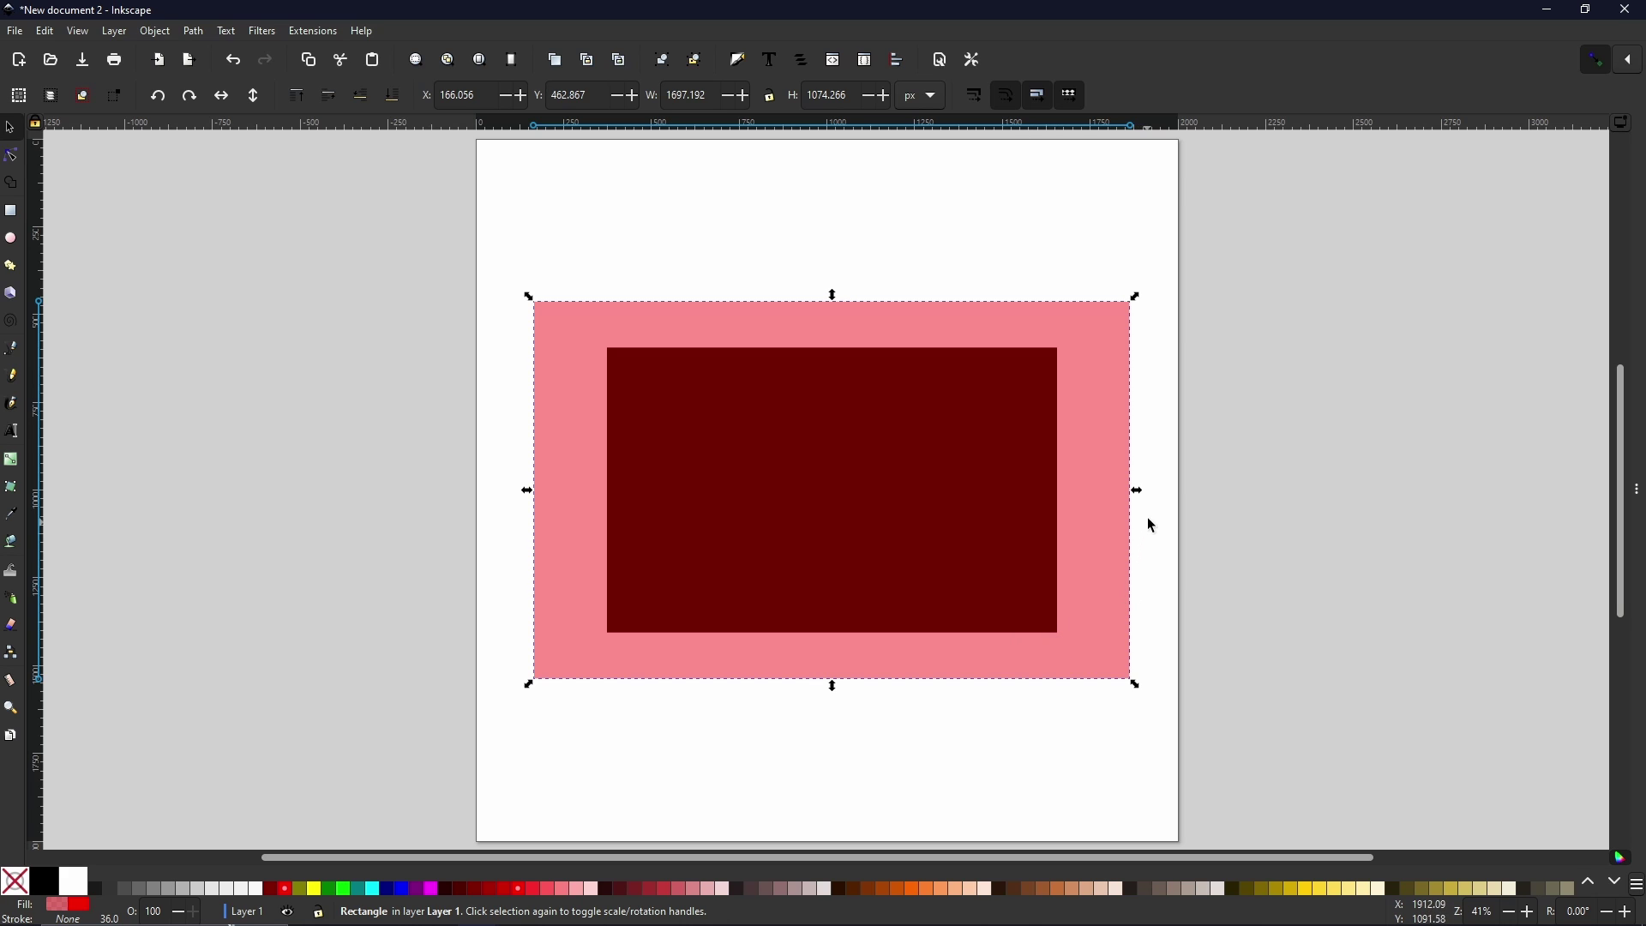
{"action": "key", "text": "shift"}
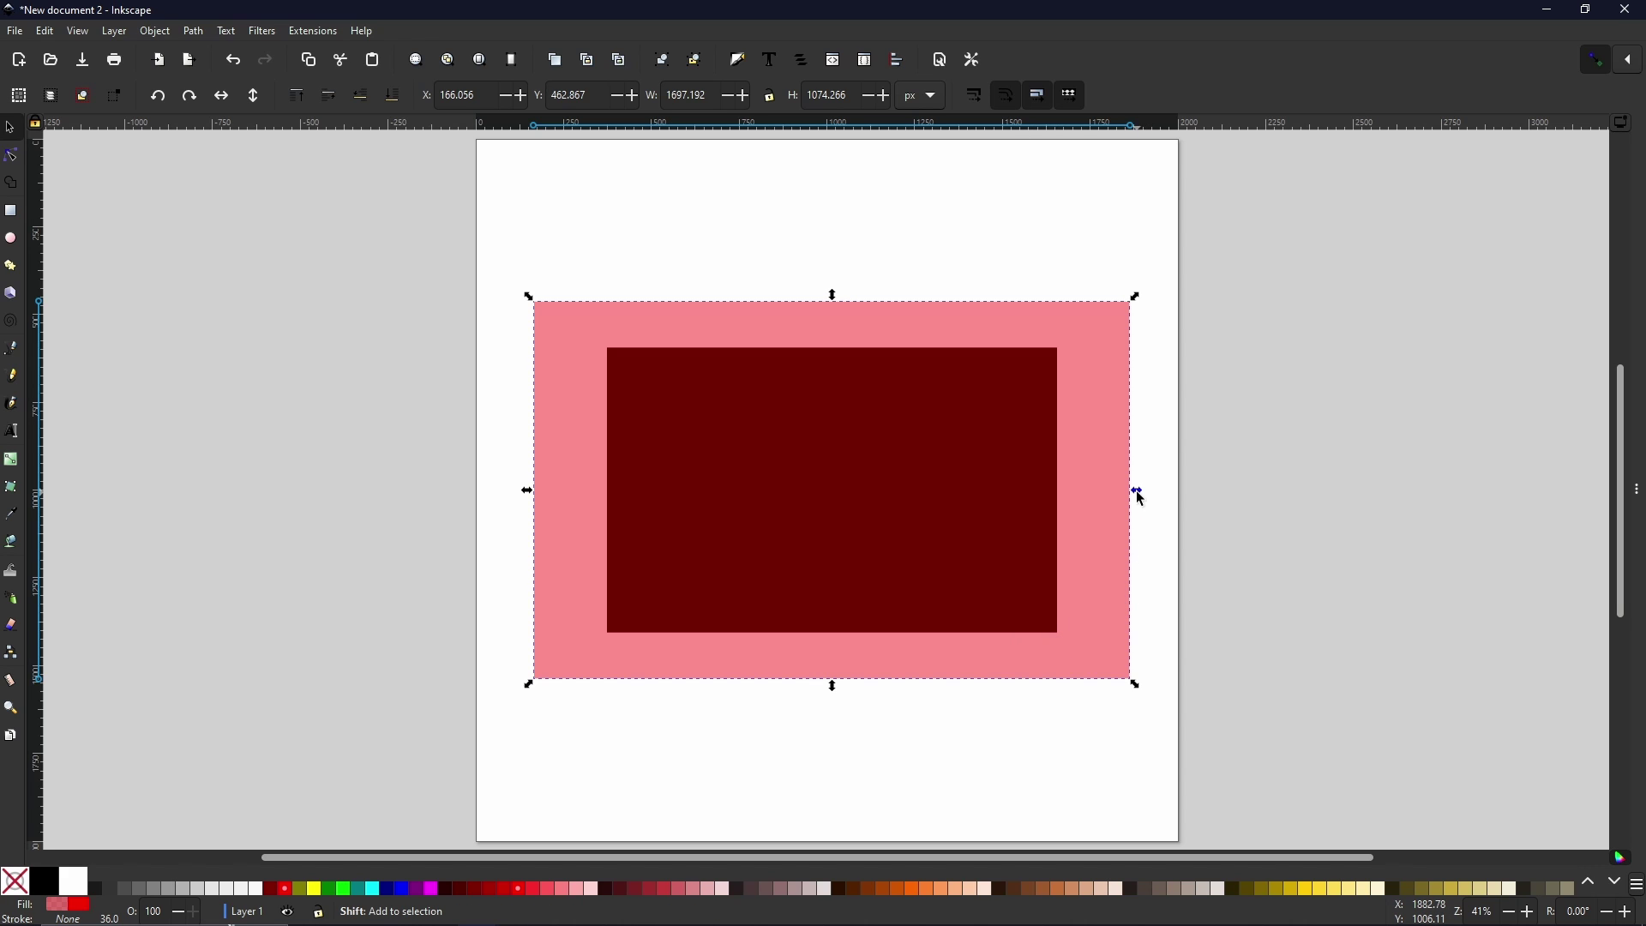
{"action": "left_click_drag", "start_coordinate": [1140, 498], "coordinate": [1092, 495]}
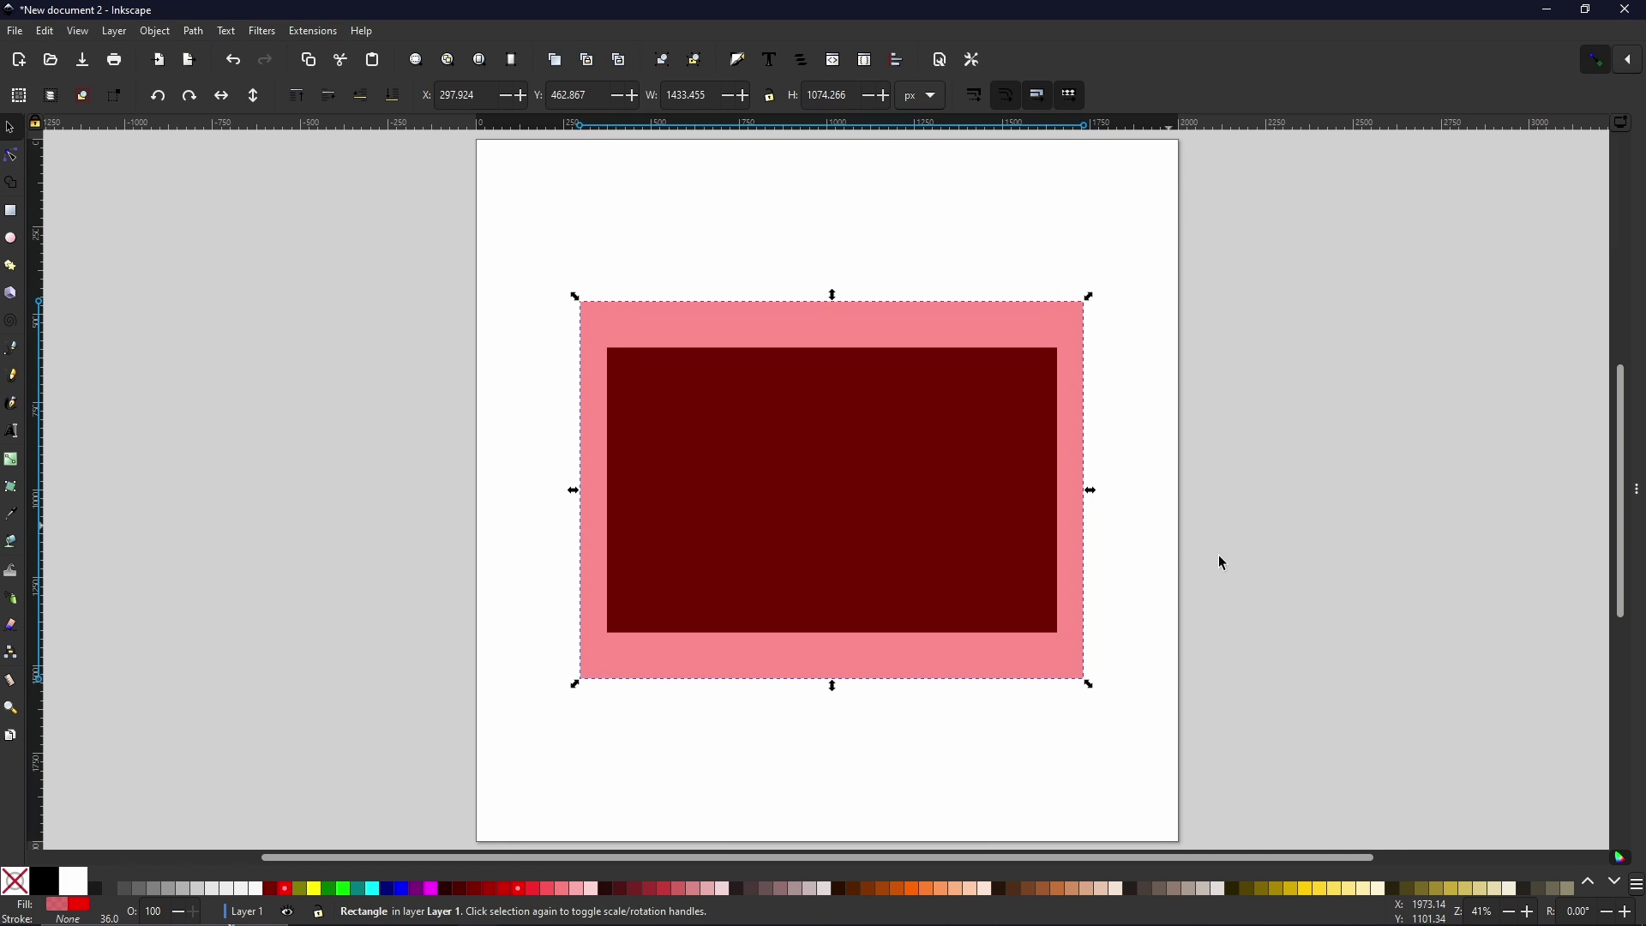
Style the outer rectangle with no fill and a red stroke, and convert that stroke to a path
{"action": "left_click", "coordinate": [15, 881]}
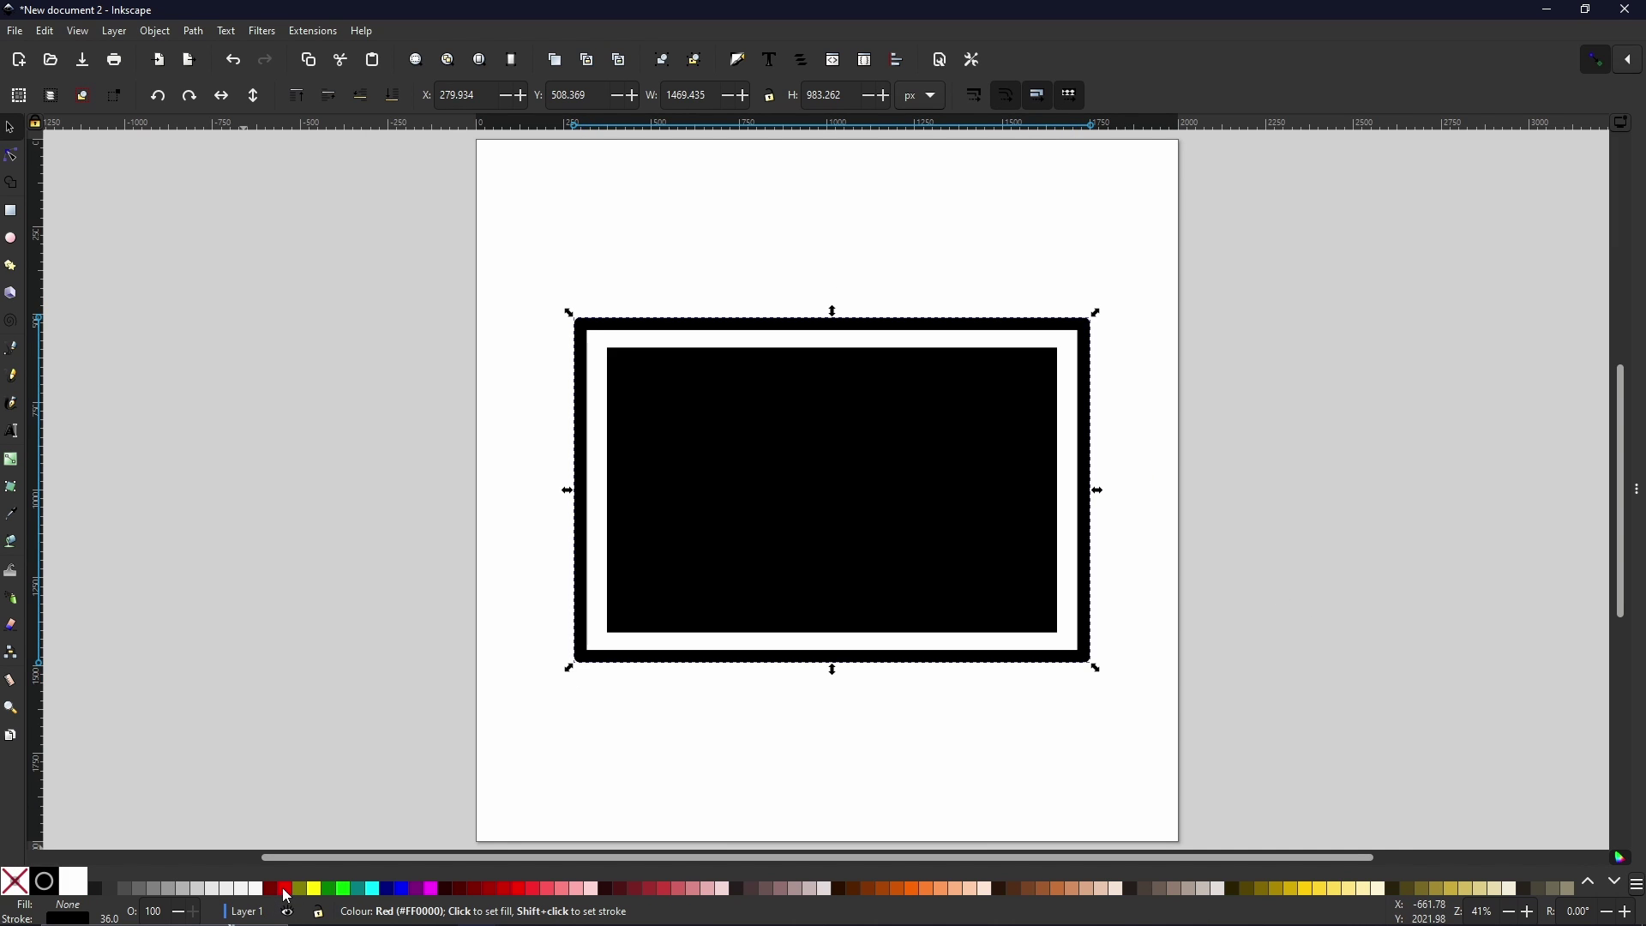
{"action": "left_click", "coordinate": [286, 888], "text": "shift"}
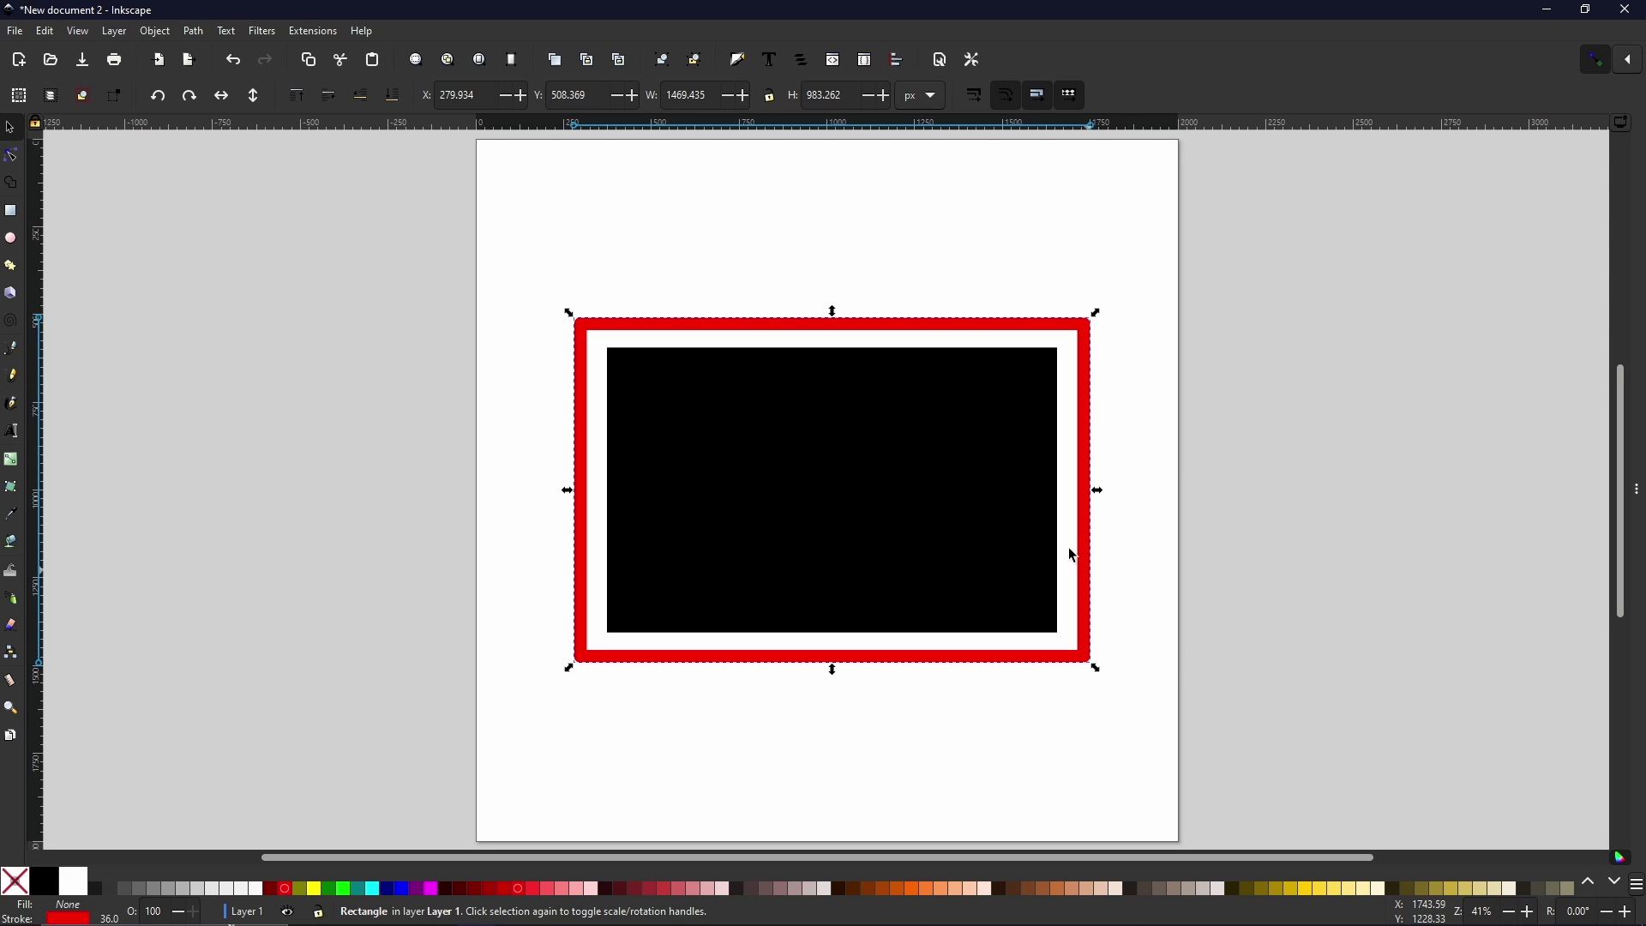
{"action": "left_click", "coordinate": [192, 31]}
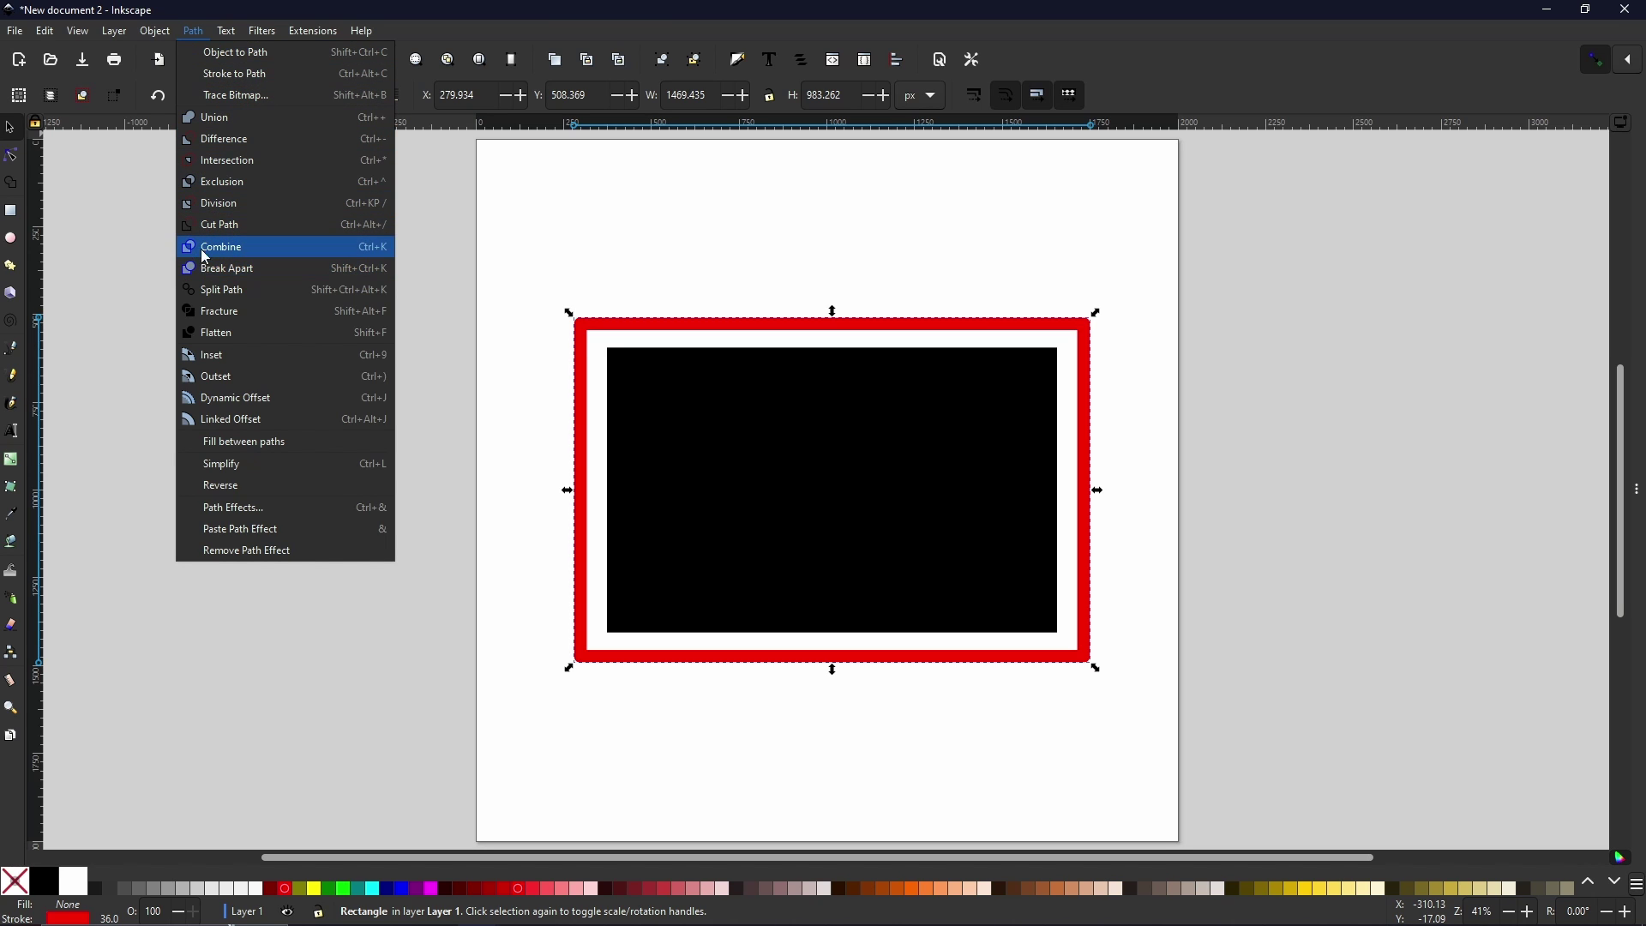
{"action": "left_click", "coordinate": [187, 75]}
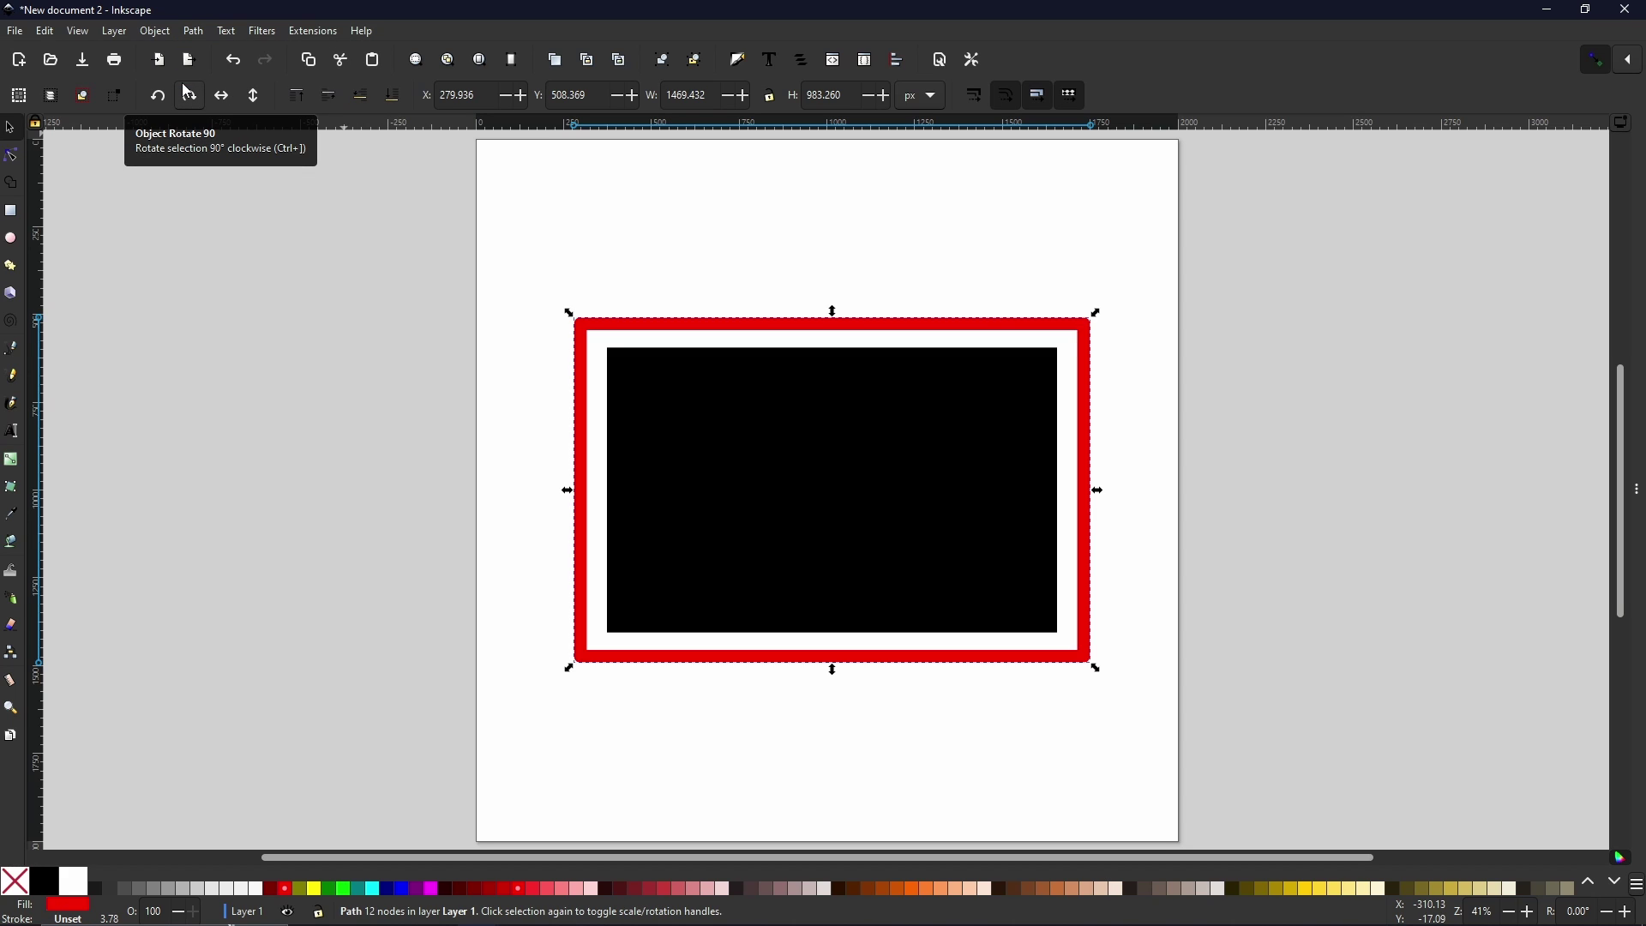
Break the red frame path apart and unite its pieces into one solid rectangle
{"action": "left_click", "coordinate": [193, 35]}
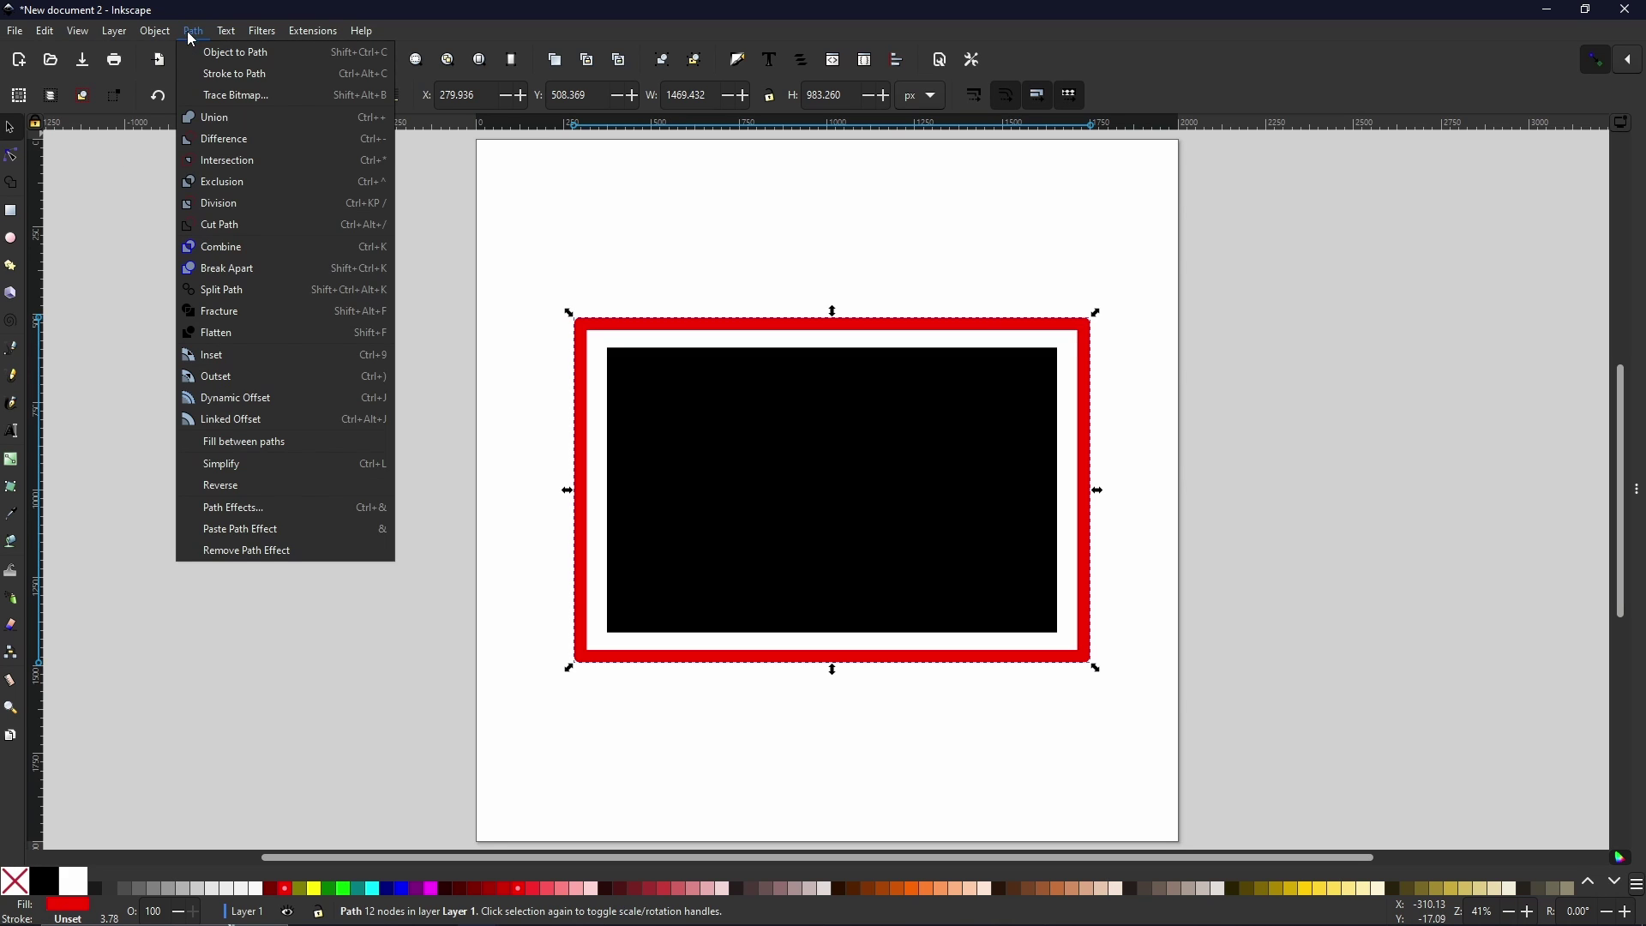
{"action": "left_click", "coordinate": [220, 276]}
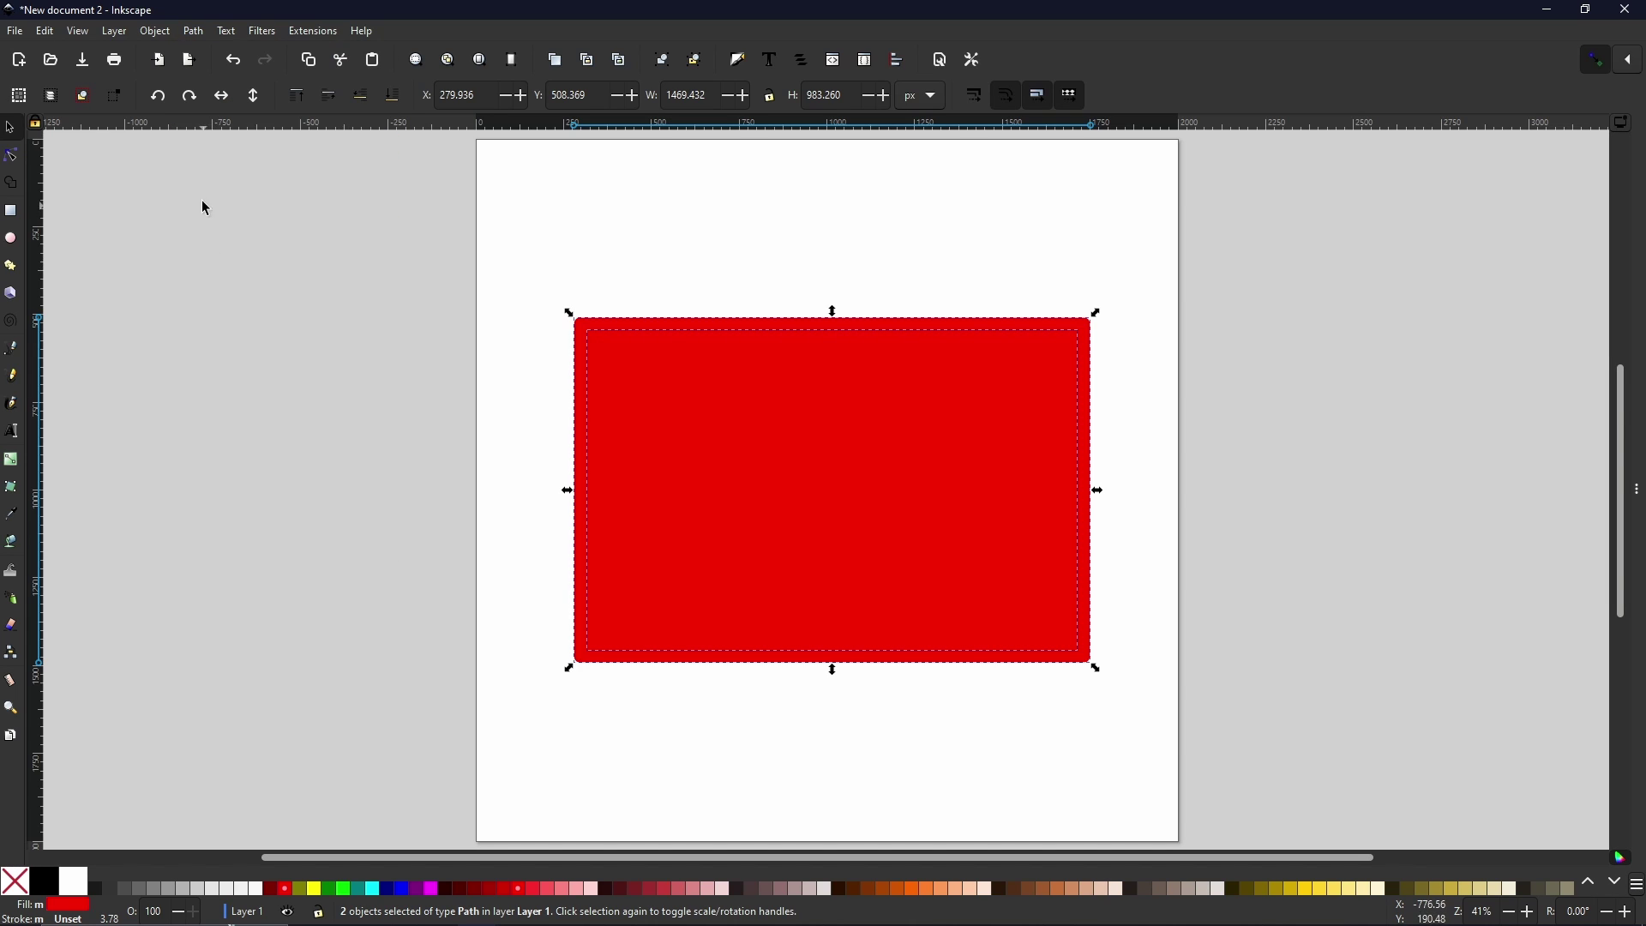
{"action": "left_click", "coordinate": [194, 32]}
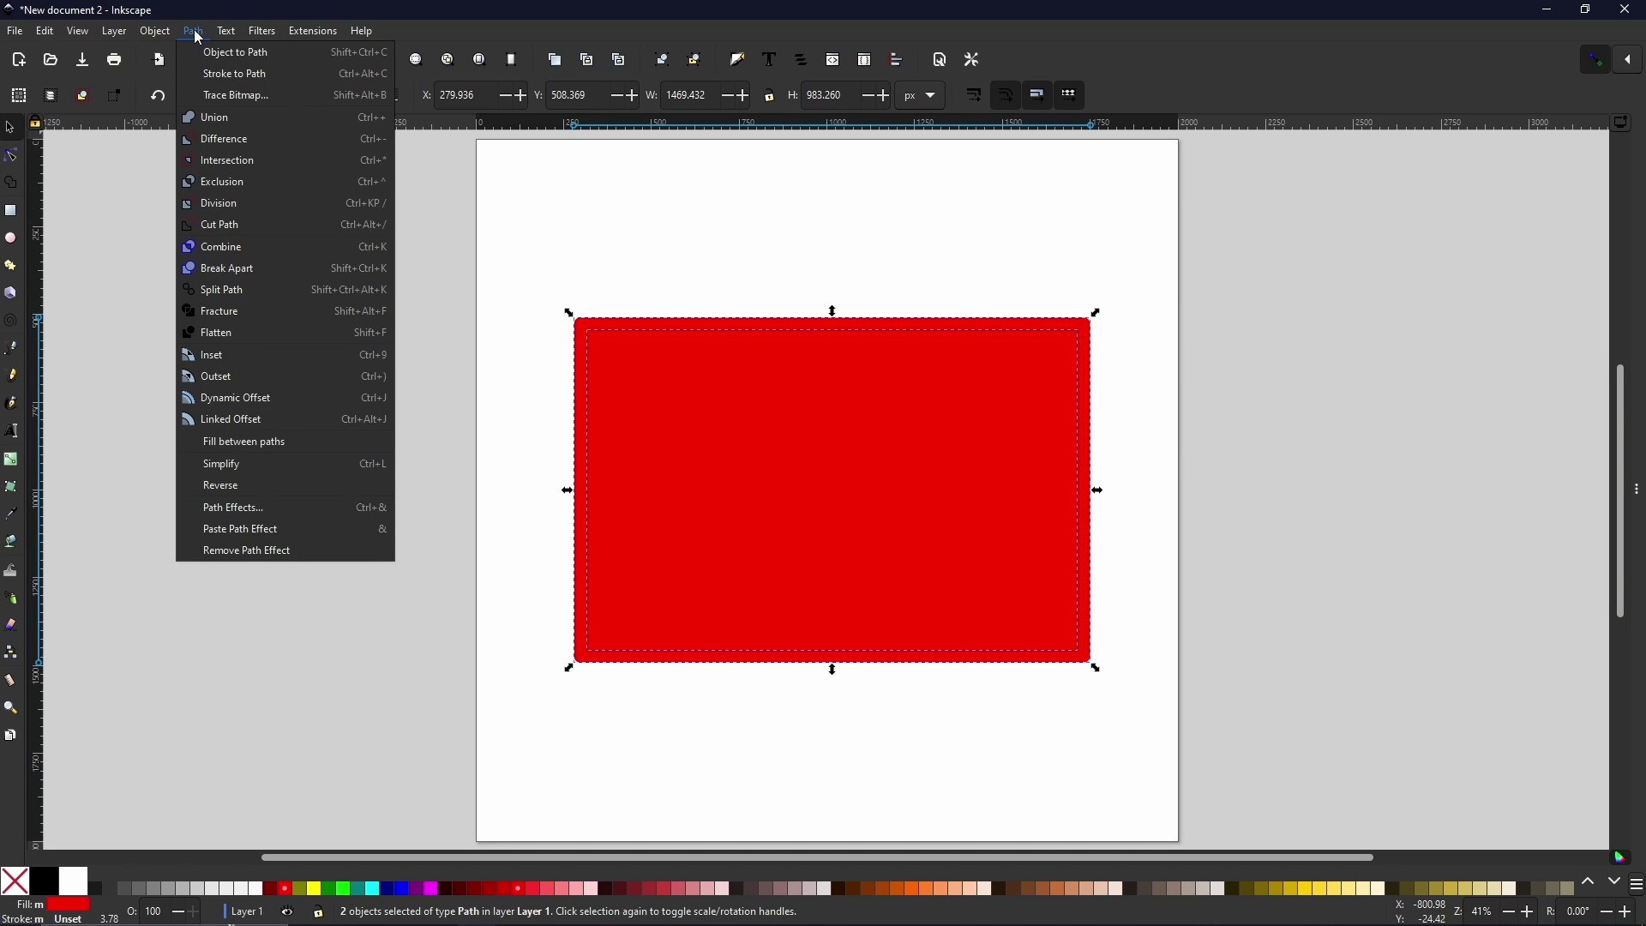
{"action": "left_click", "coordinate": [229, 118]}
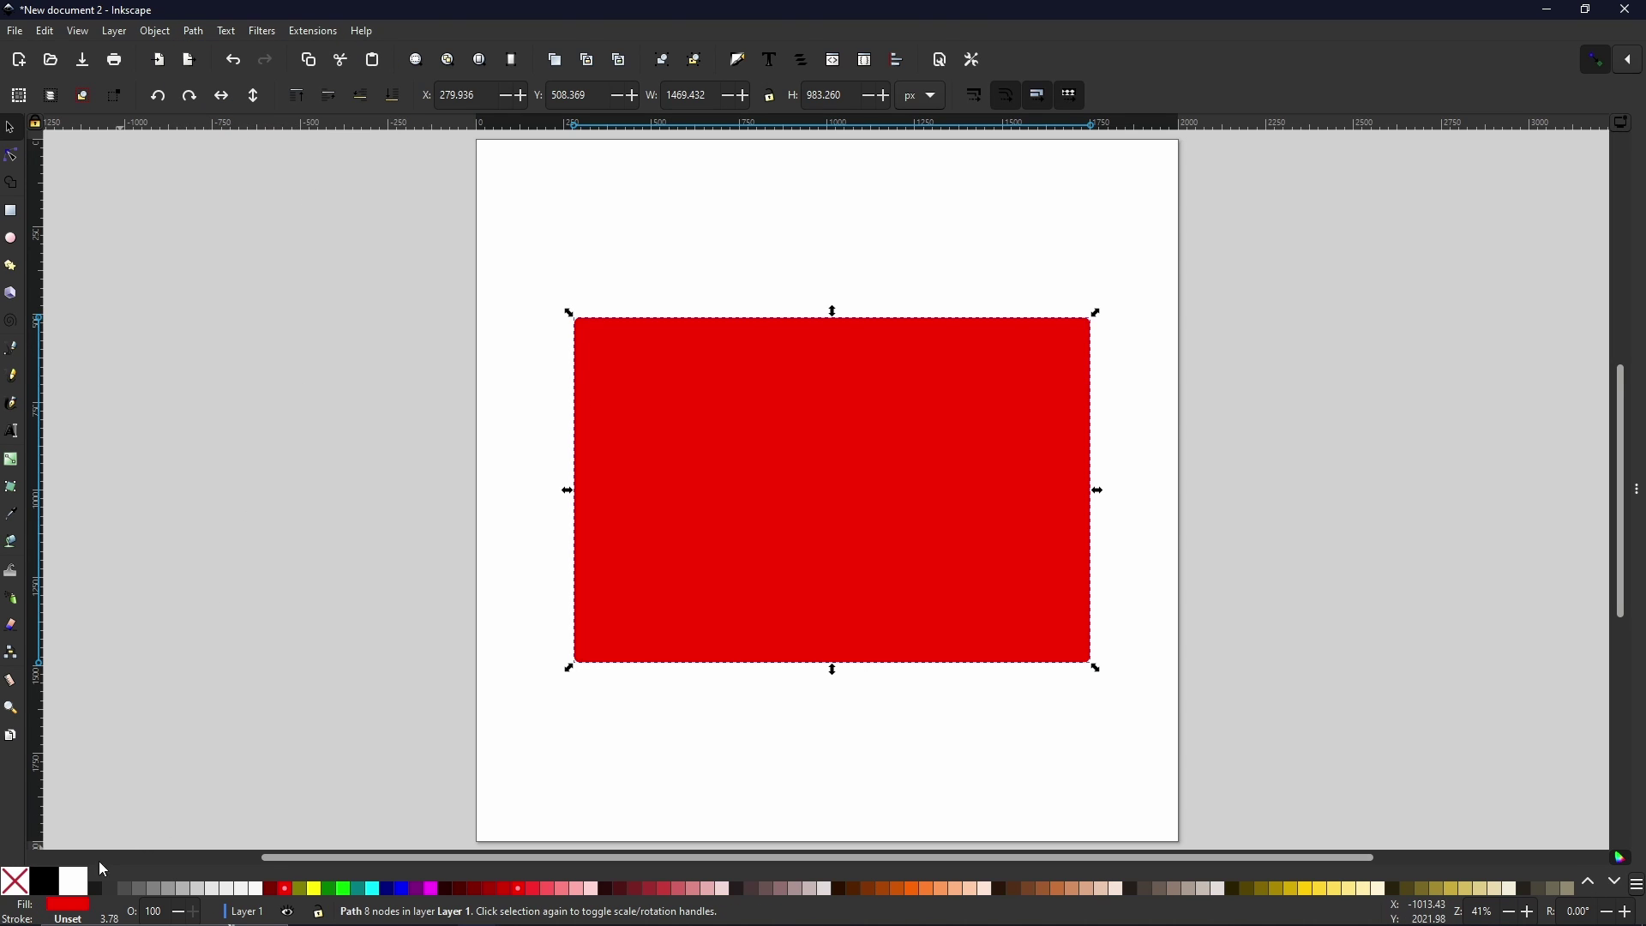
Add a black stroke to the solid red rectangle and increase its stroke width to about 110 px
{"action": "left_click", "coordinate": [43, 890], "text": "shift"}
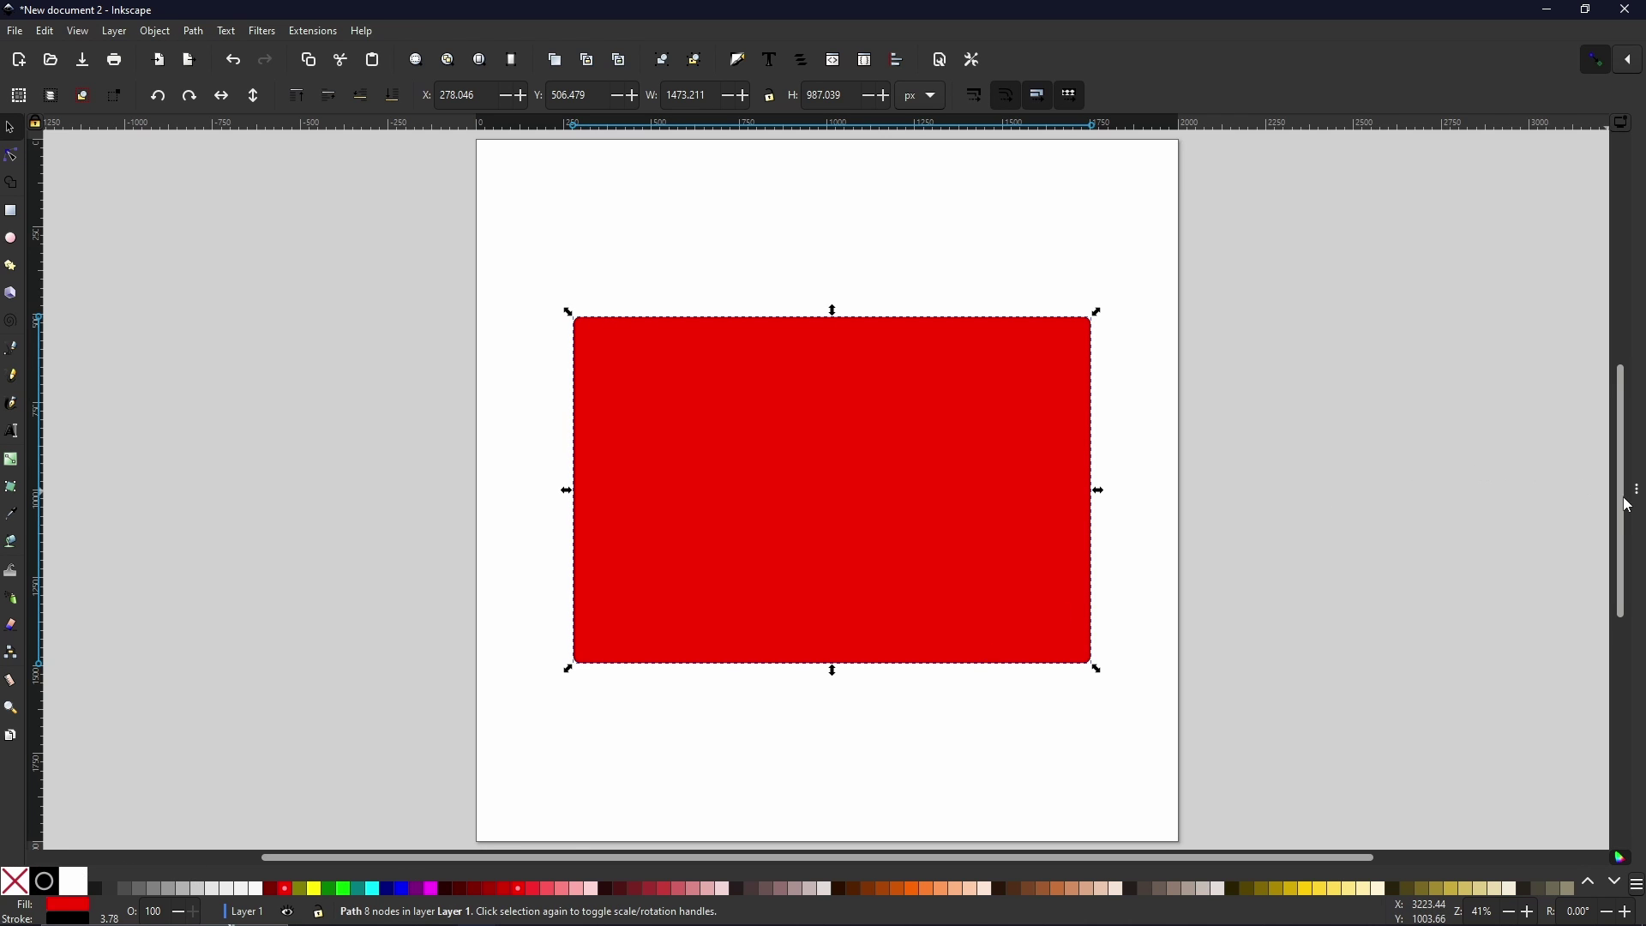
{"action": "left_click_drag", "start_coordinate": [1639, 495], "coordinate": [1540, 502]}
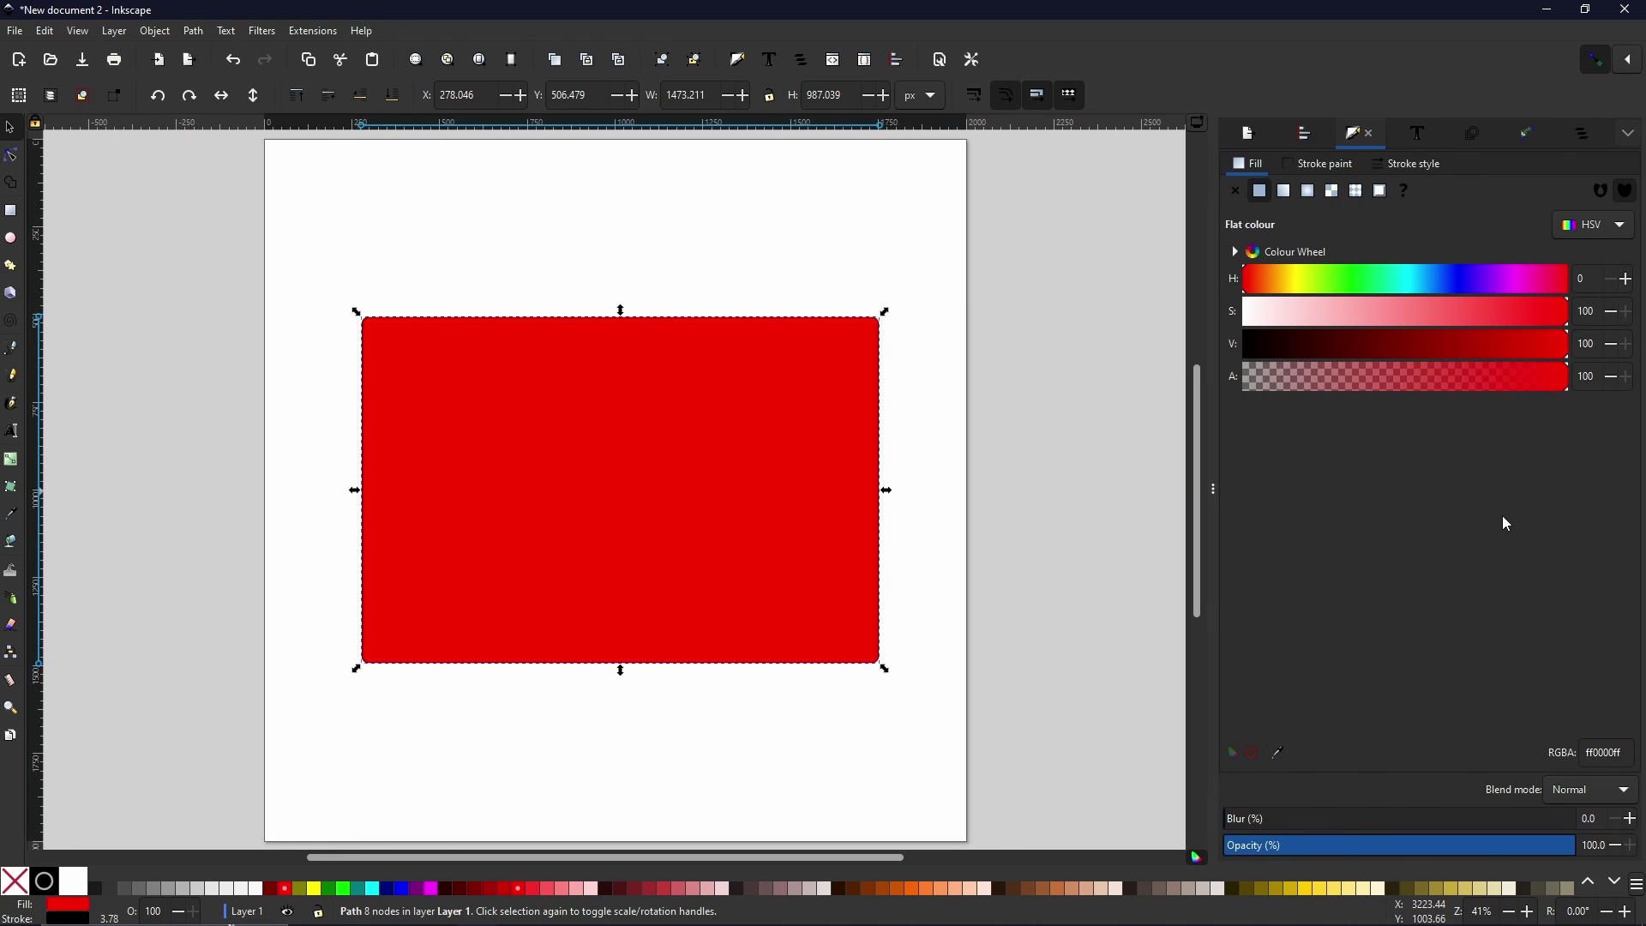
{"action": "left_click", "coordinate": [1403, 174]}
{"action": "left_click", "coordinate": [1341, 199]}
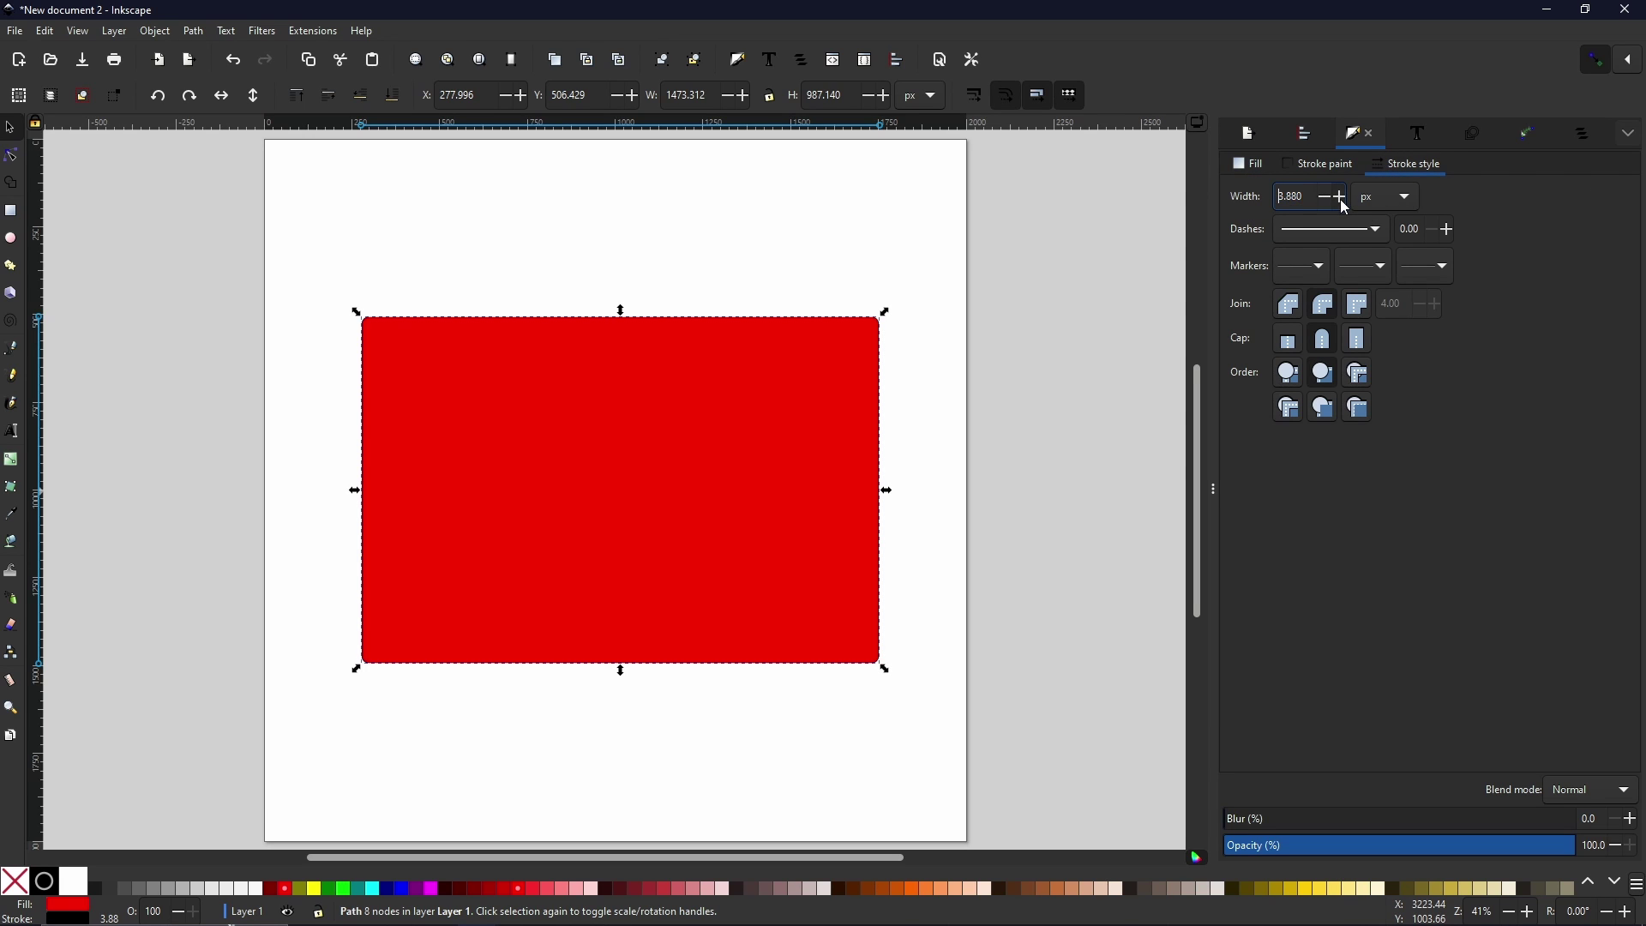
{"action": "left_click", "coordinate": [1341, 199]}
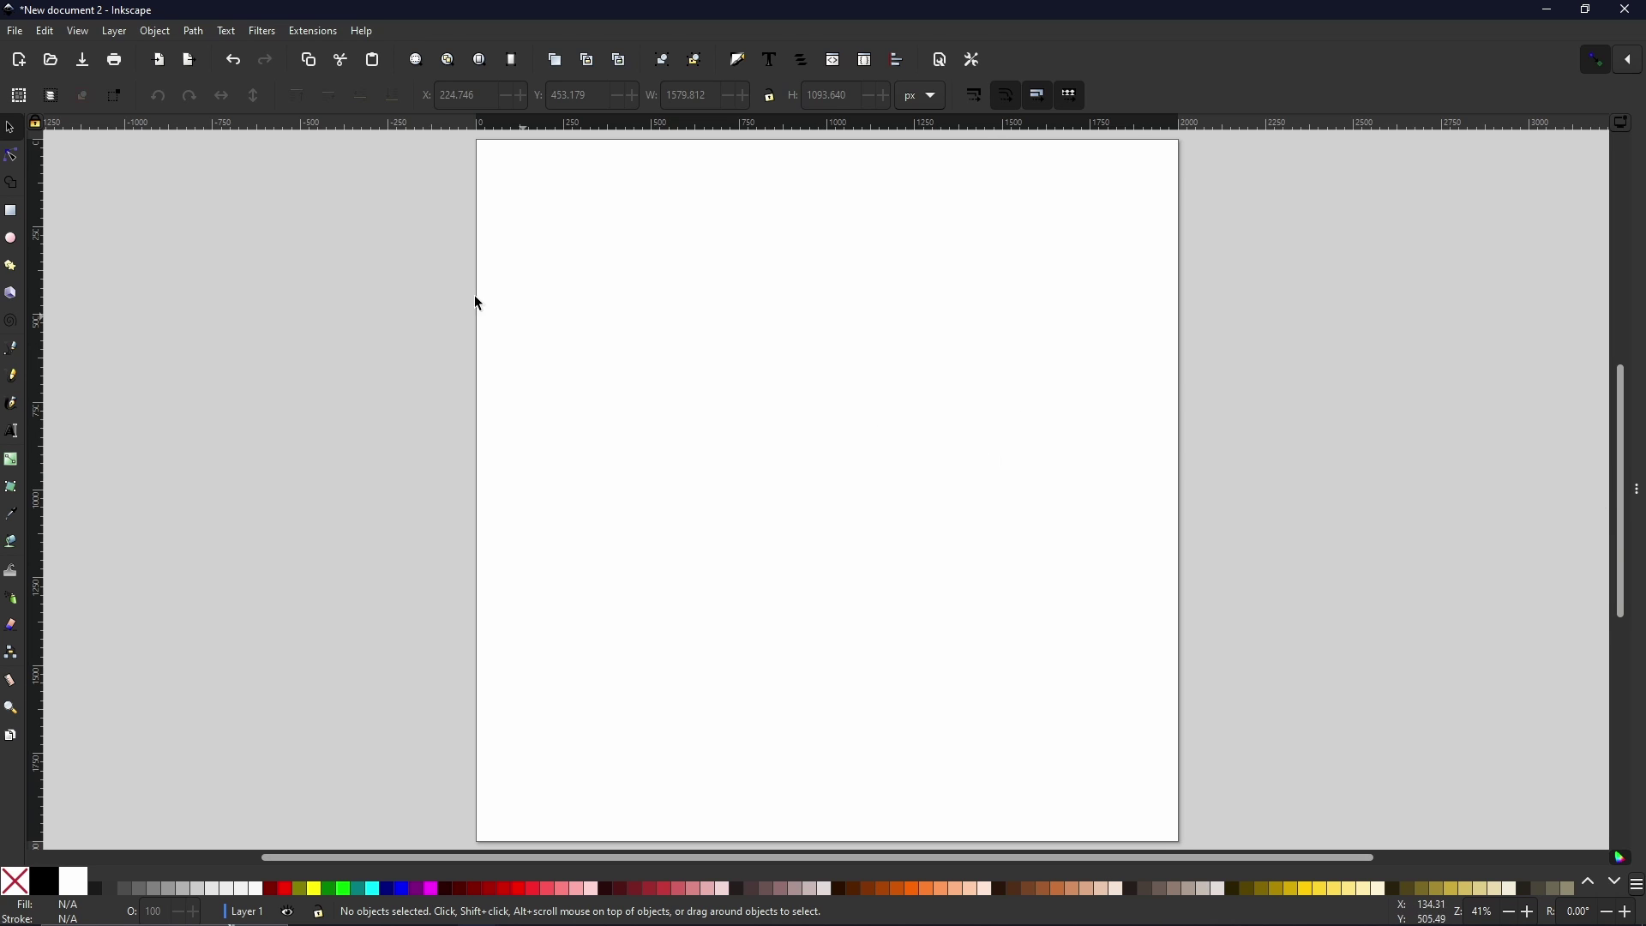
Draw a rectangle about 1150 by 437 px in the middle of the page, fill it with black and remove its stroke
{"action": "left_click", "coordinate": [12, 211]}
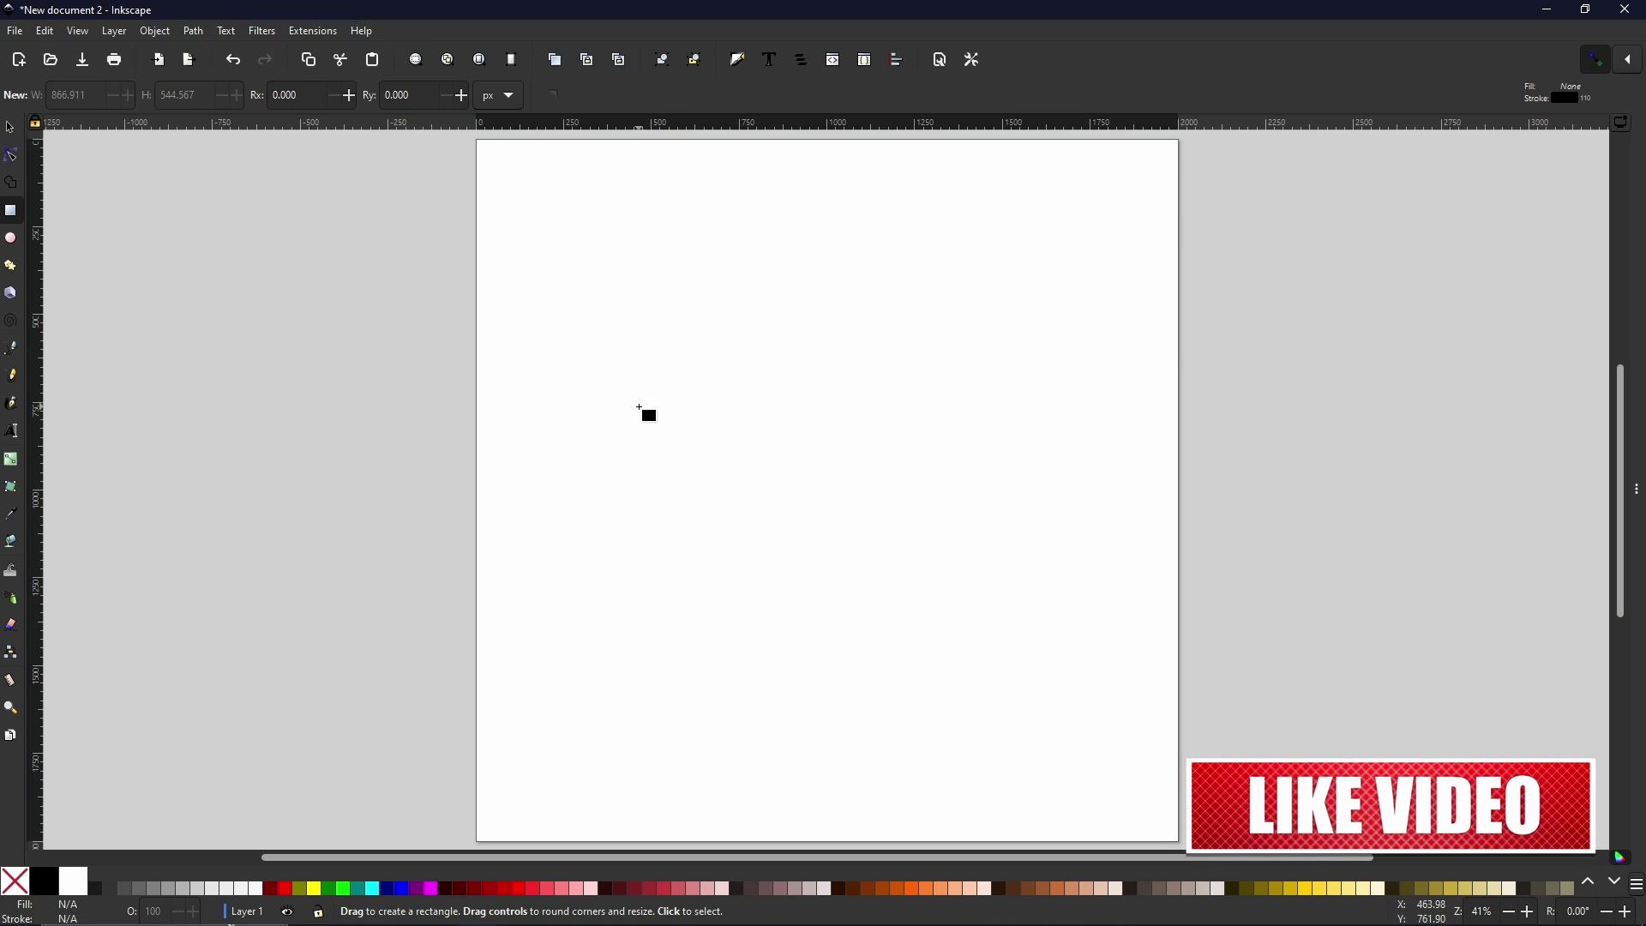
{"action": "left_click_drag", "start_coordinate": [625, 402], "coordinate": [1029, 557]}
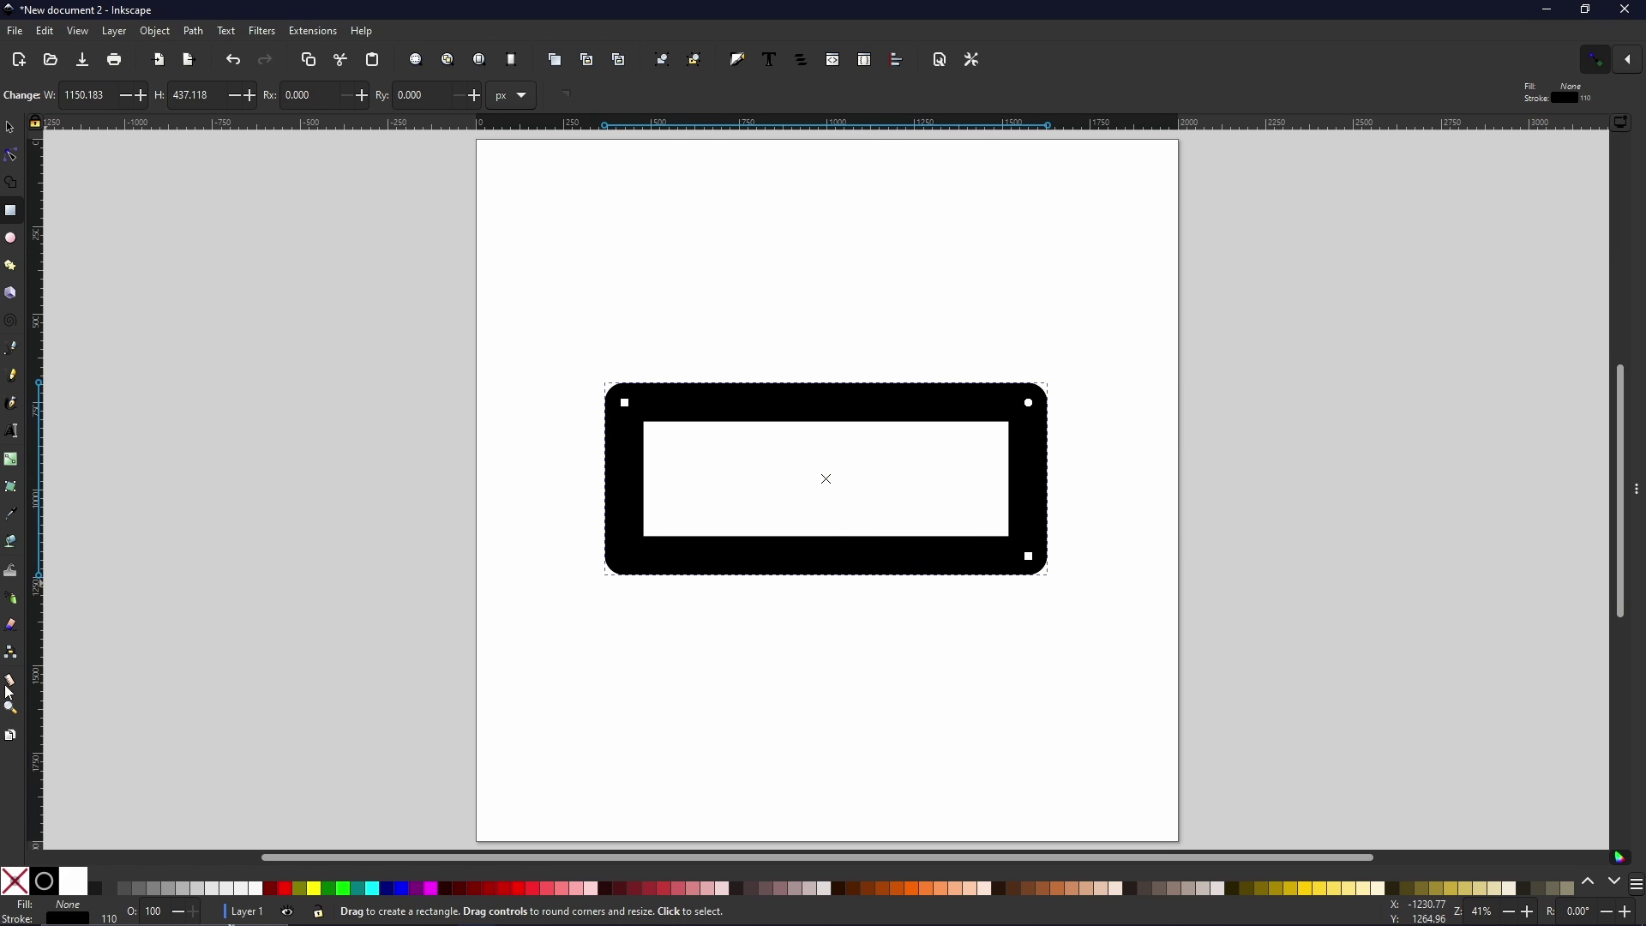
{"action": "left_click", "coordinate": [34, 890]}
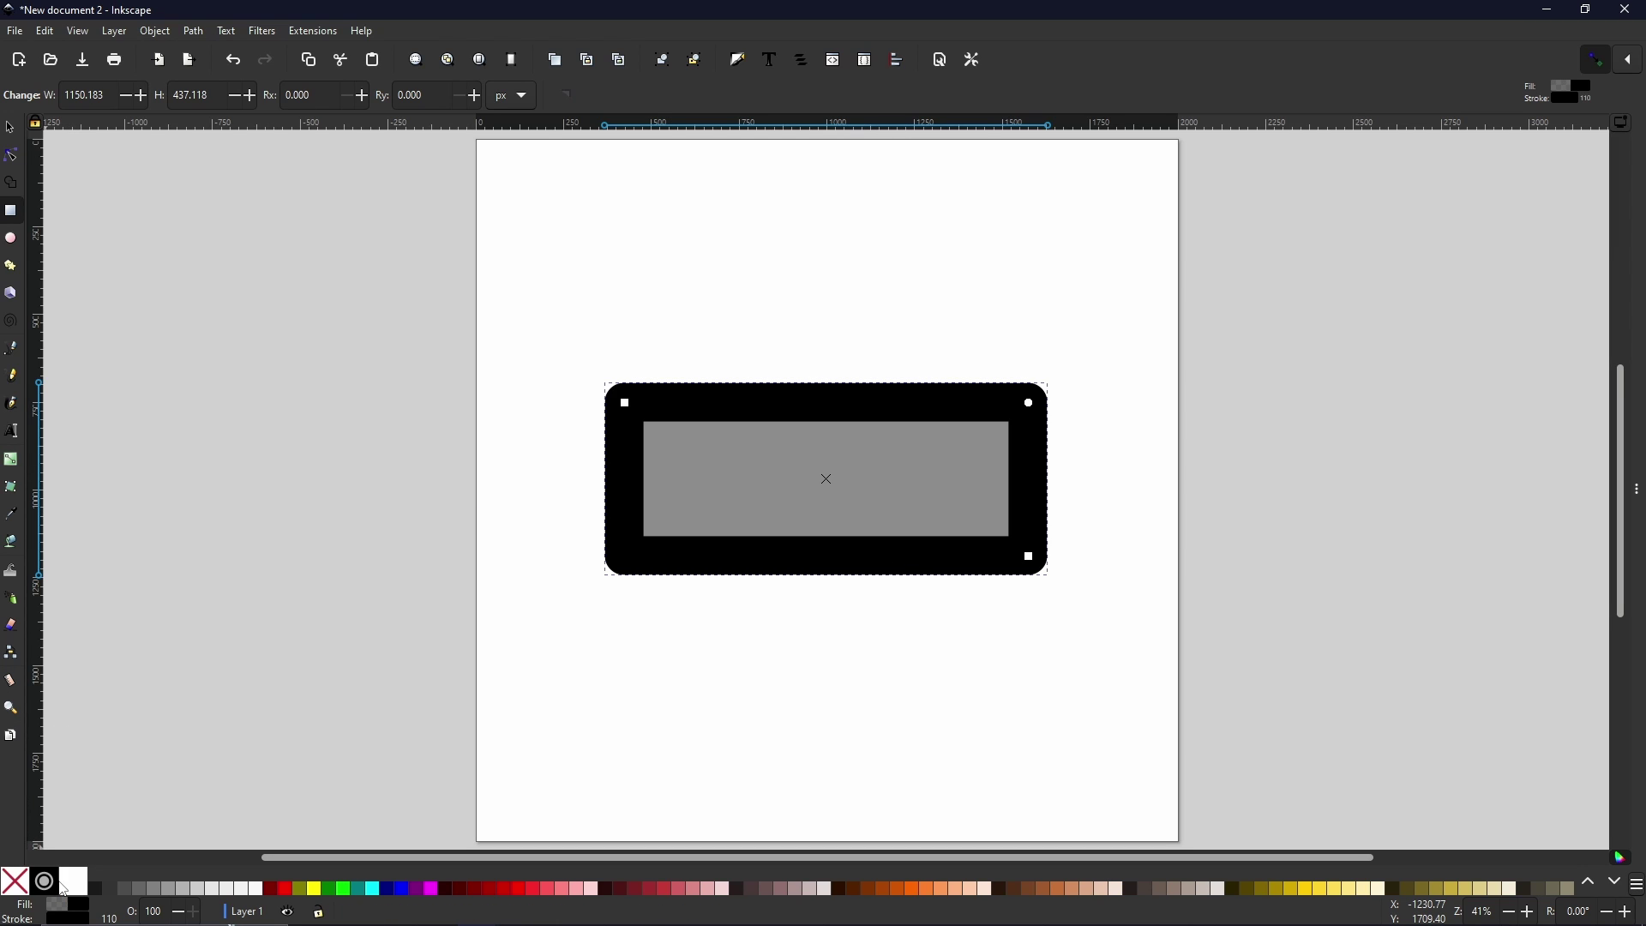
{"action": "left_click", "coordinate": [18, 887], "text": "shift"}
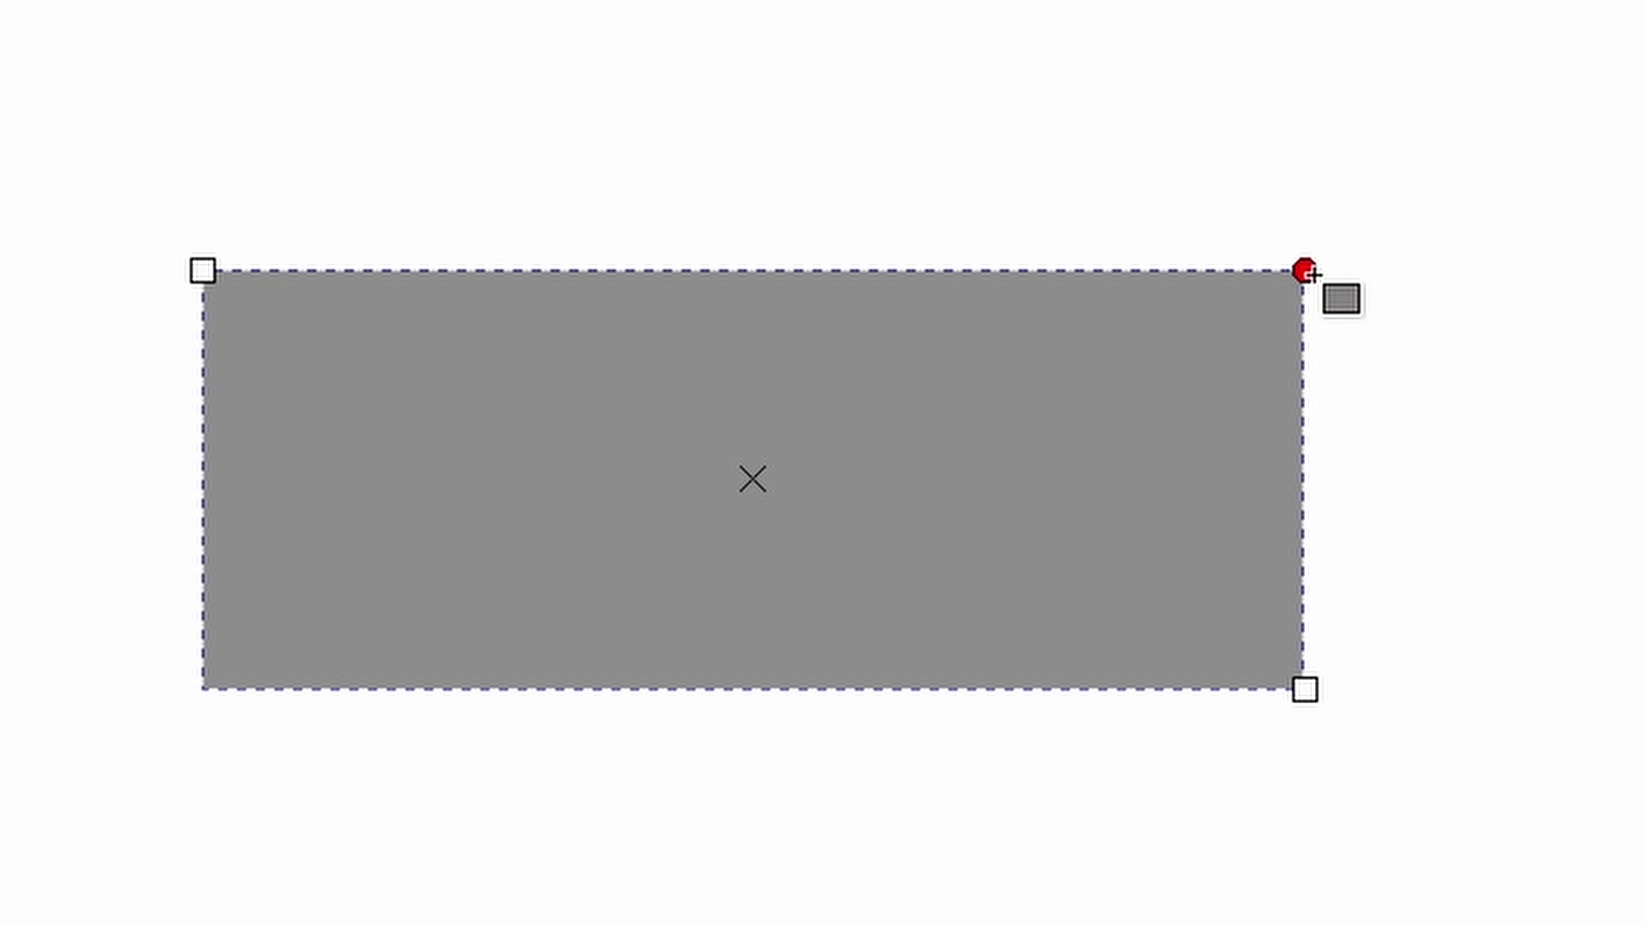
Round the rectangle's corners fully into a pill with a radius of about 219 px, and replace its fill with a black stroke
{"action": "left_click_drag", "start_coordinate": [1312, 274], "coordinate": [1426, 545]}
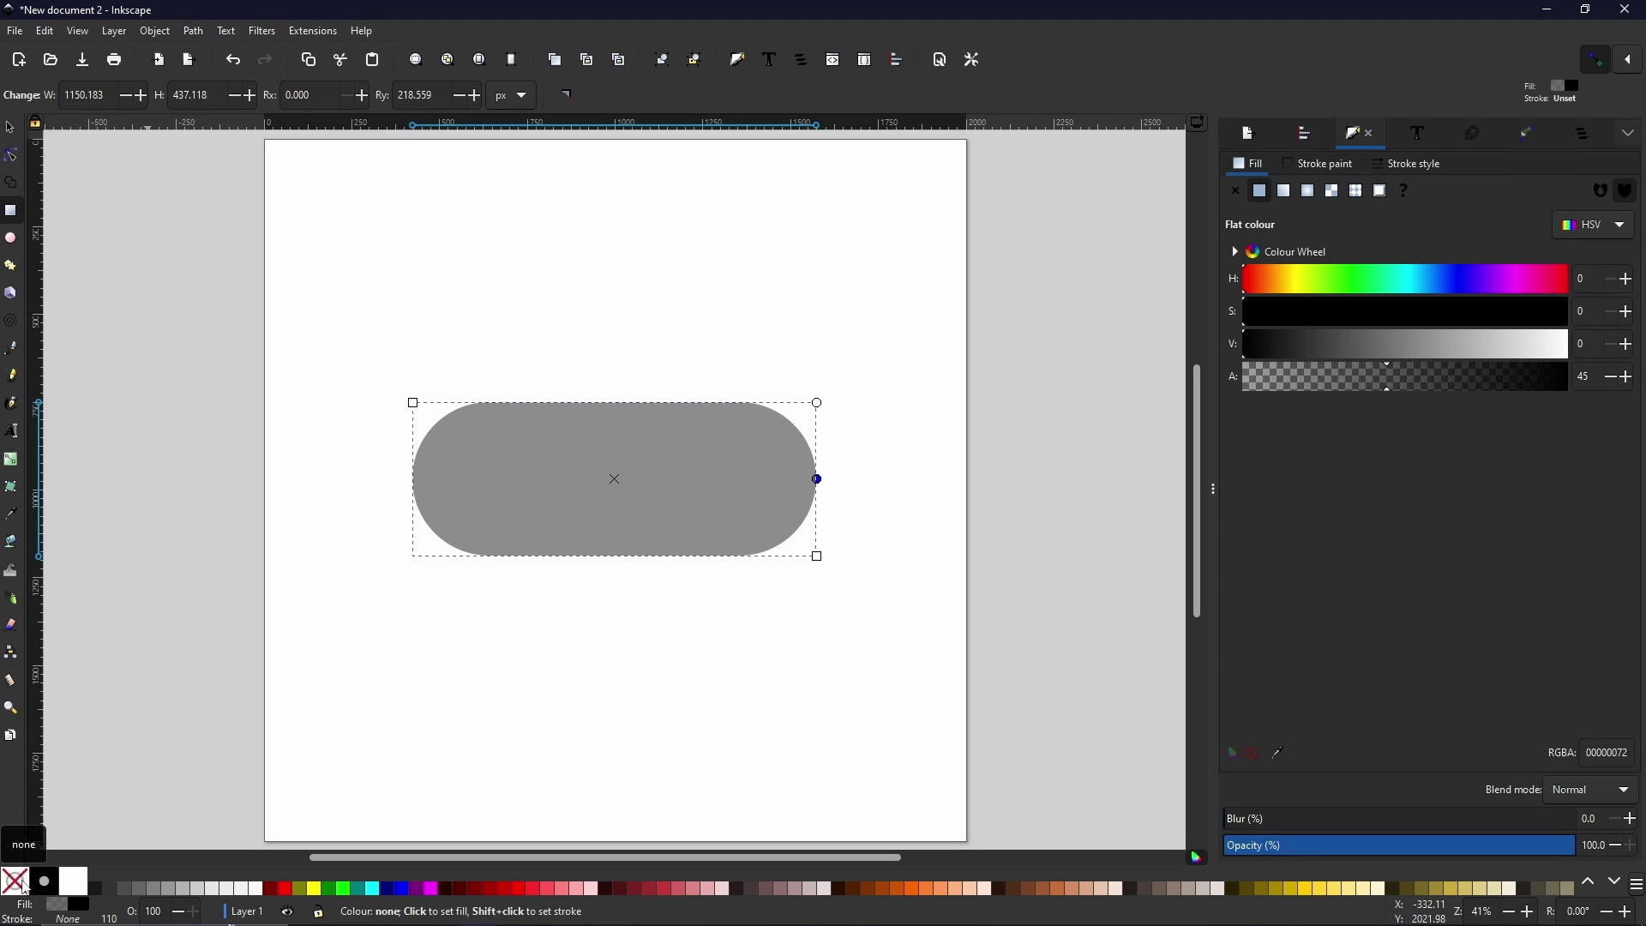
{"action": "left_click", "coordinate": [24, 888]}
{"action": "left_click", "coordinate": [44, 881], "text": "shift"}
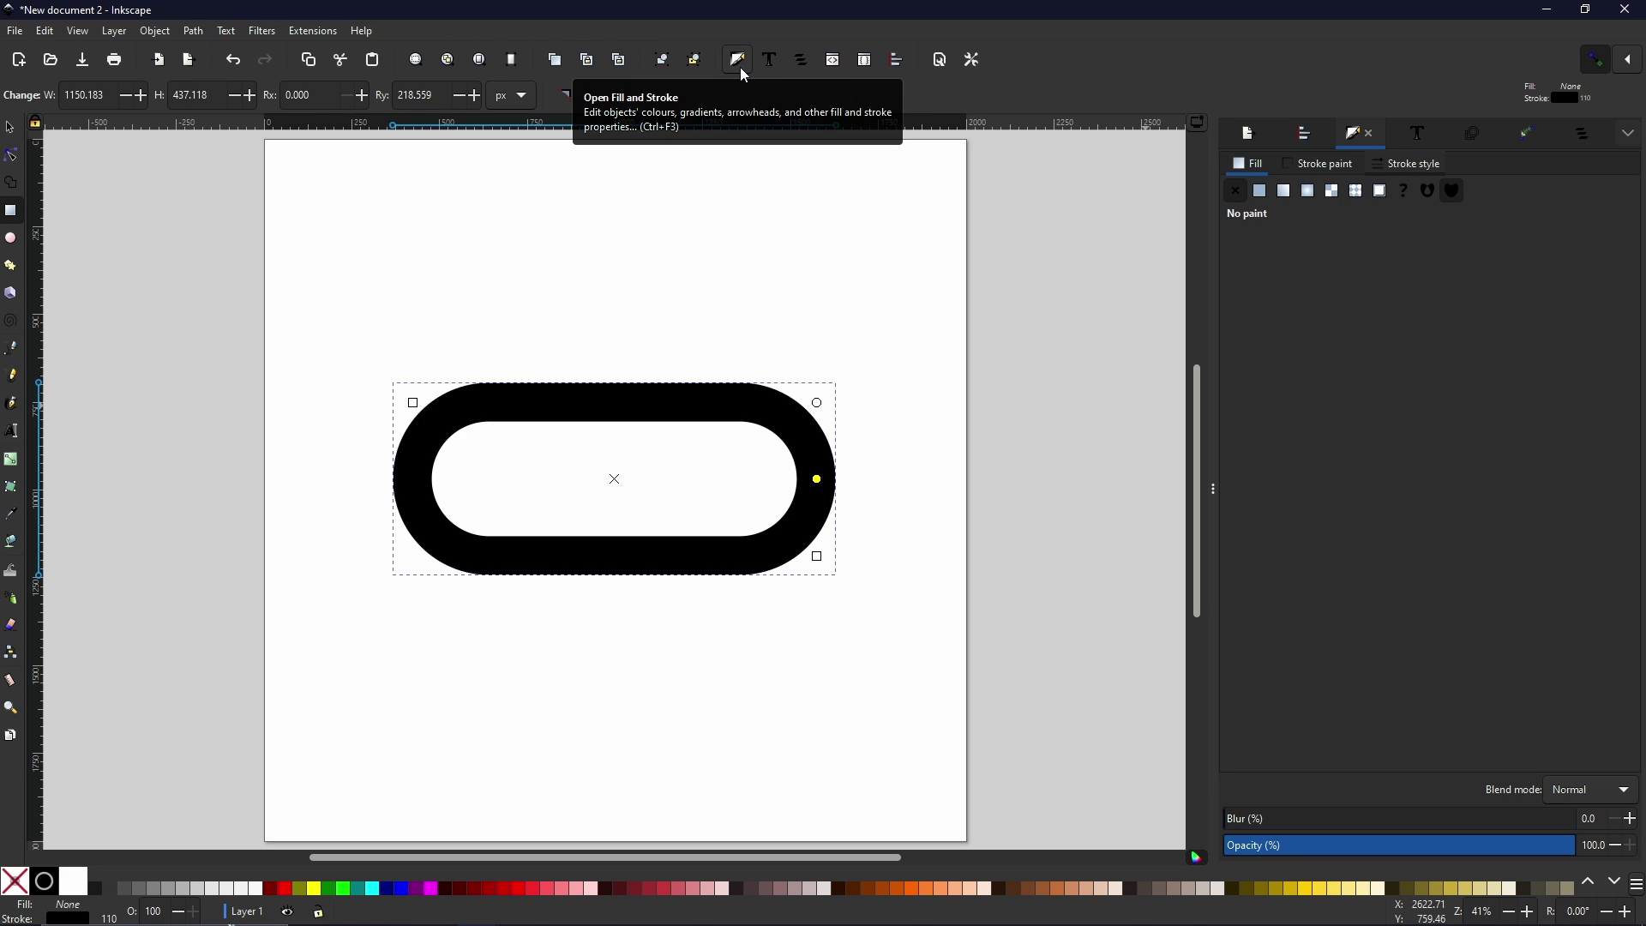
{"action": "left_click", "coordinate": [1400, 169]}
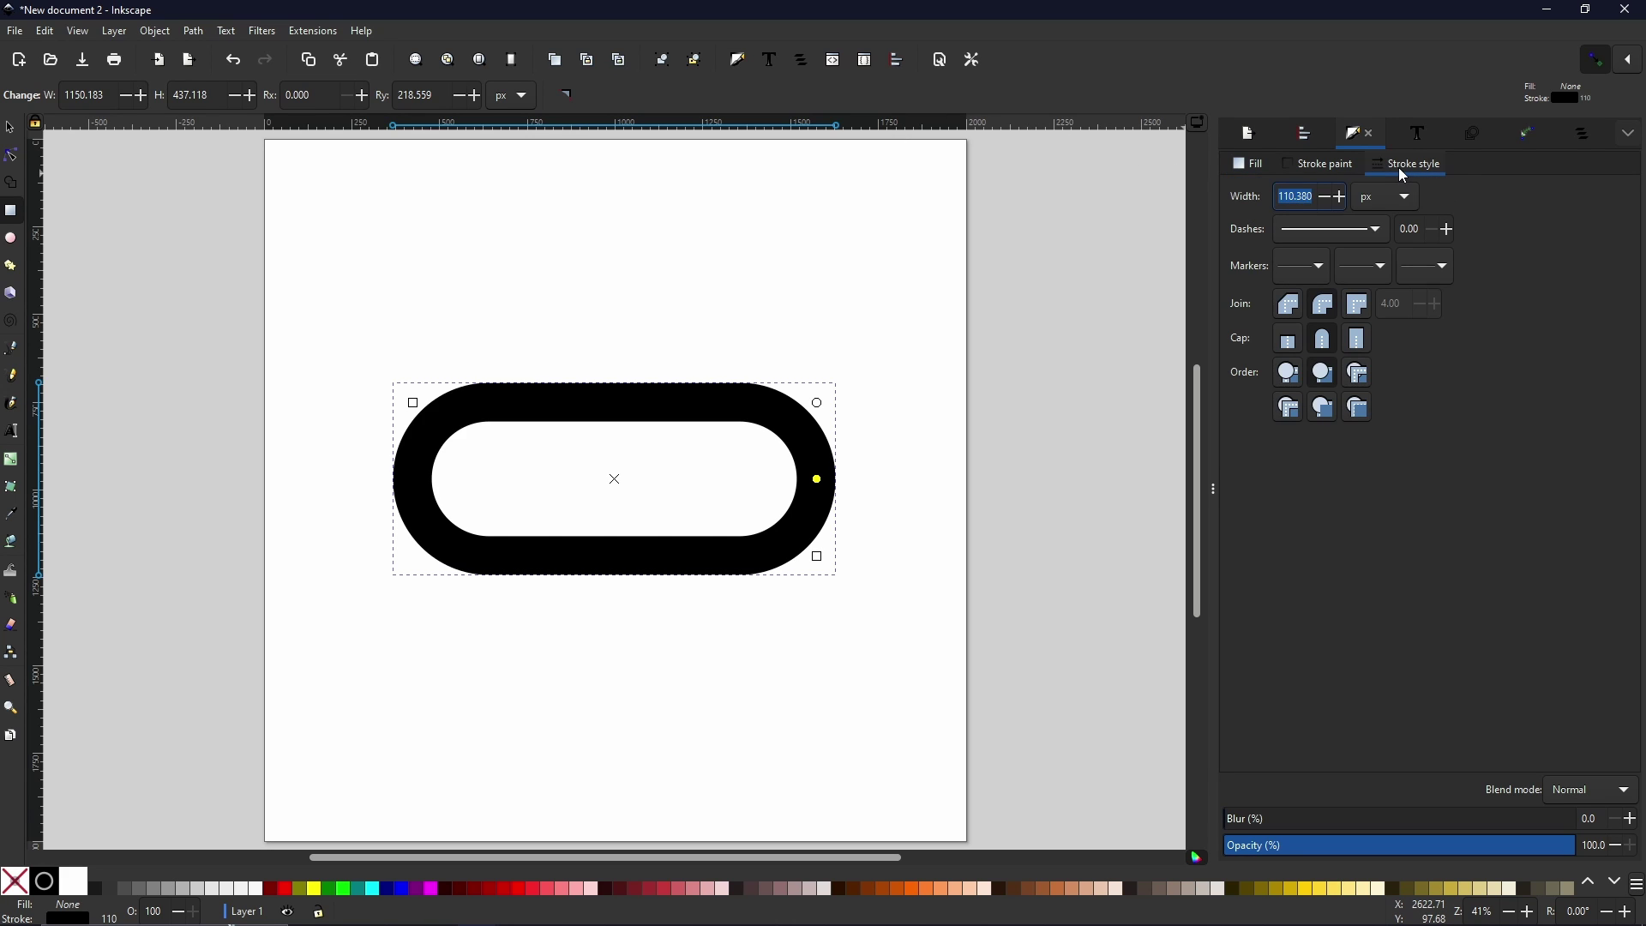
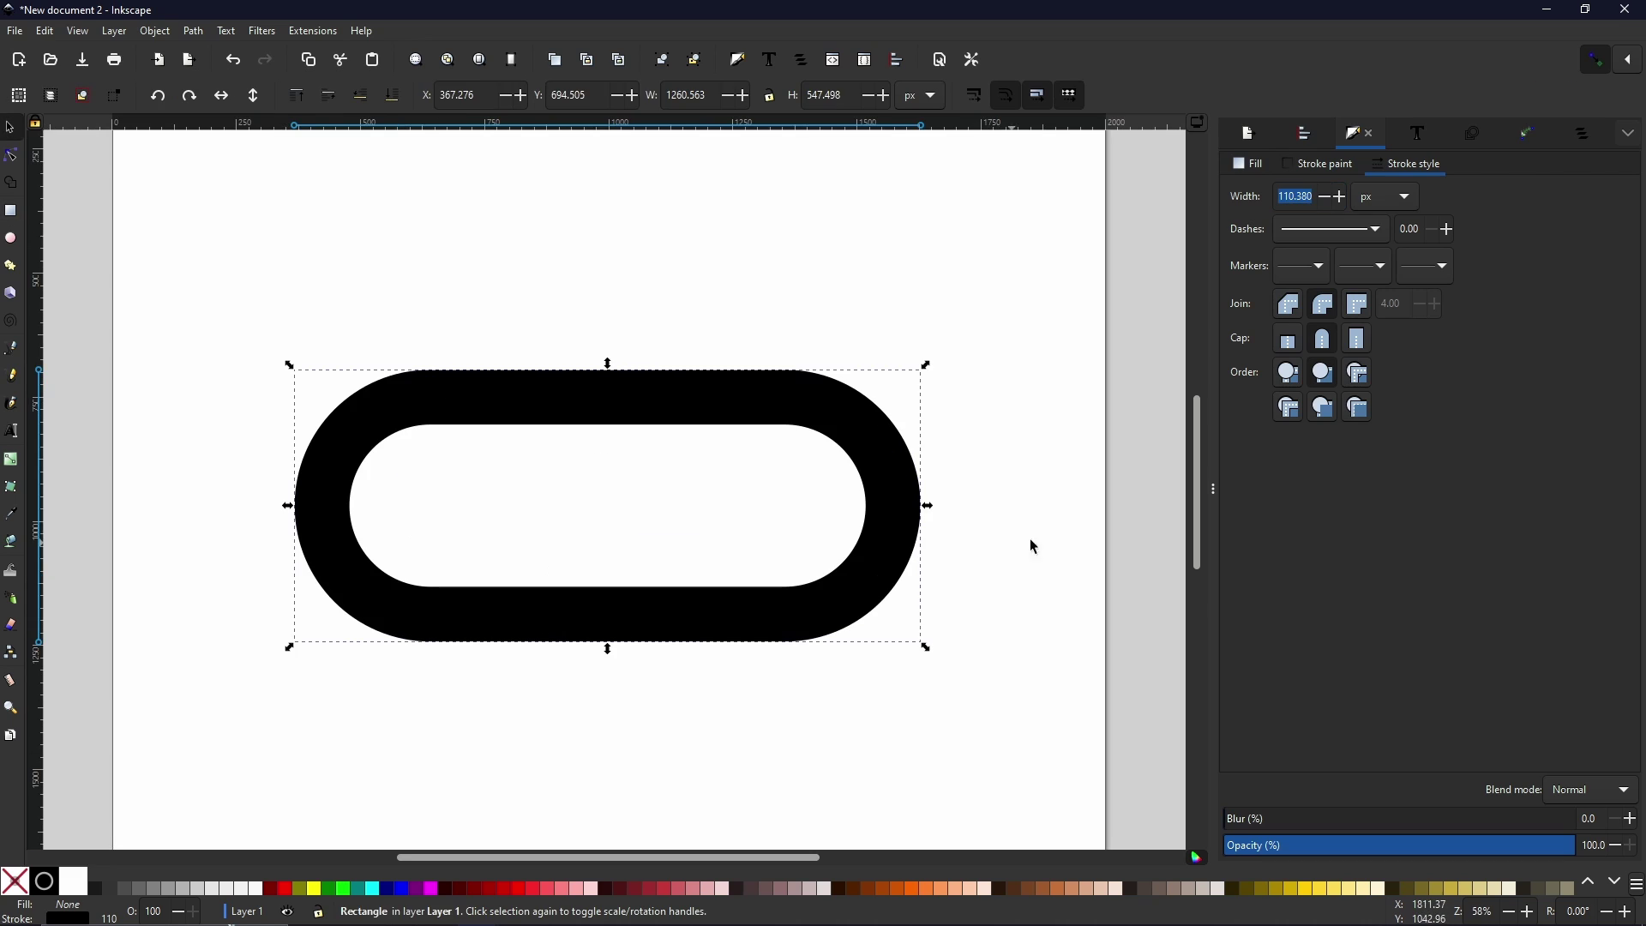
Convert the pill's stroke into a path and show its nodes for editing
{"action": "left_click", "coordinate": [15, 165]}
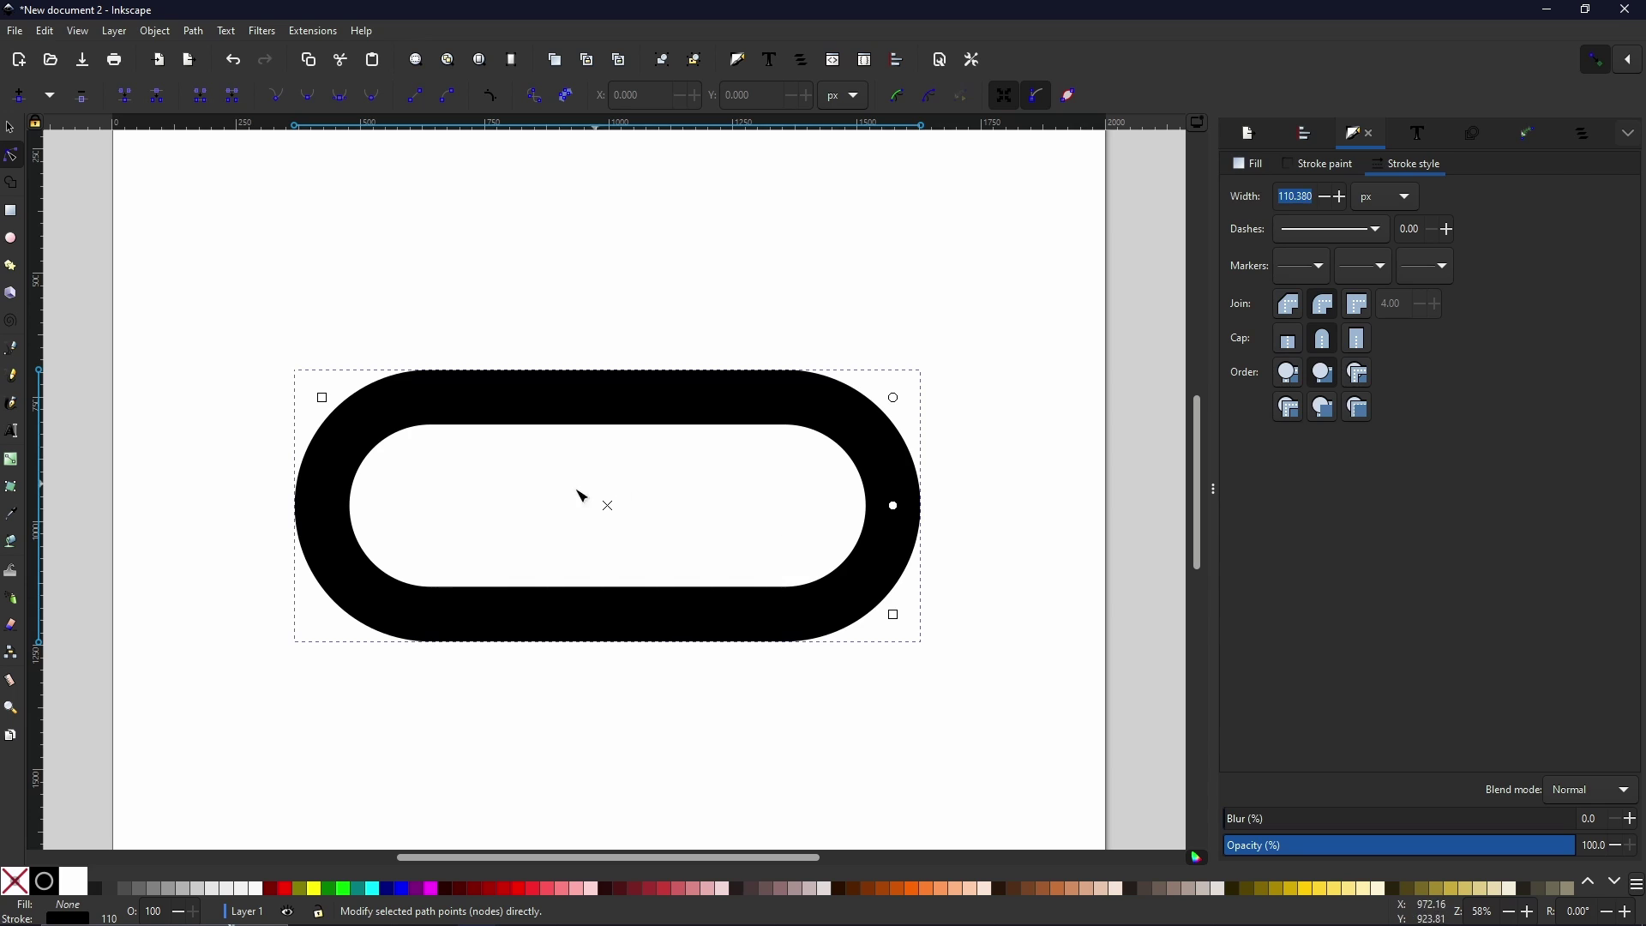
{"action": "left_click", "coordinate": [190, 34]}
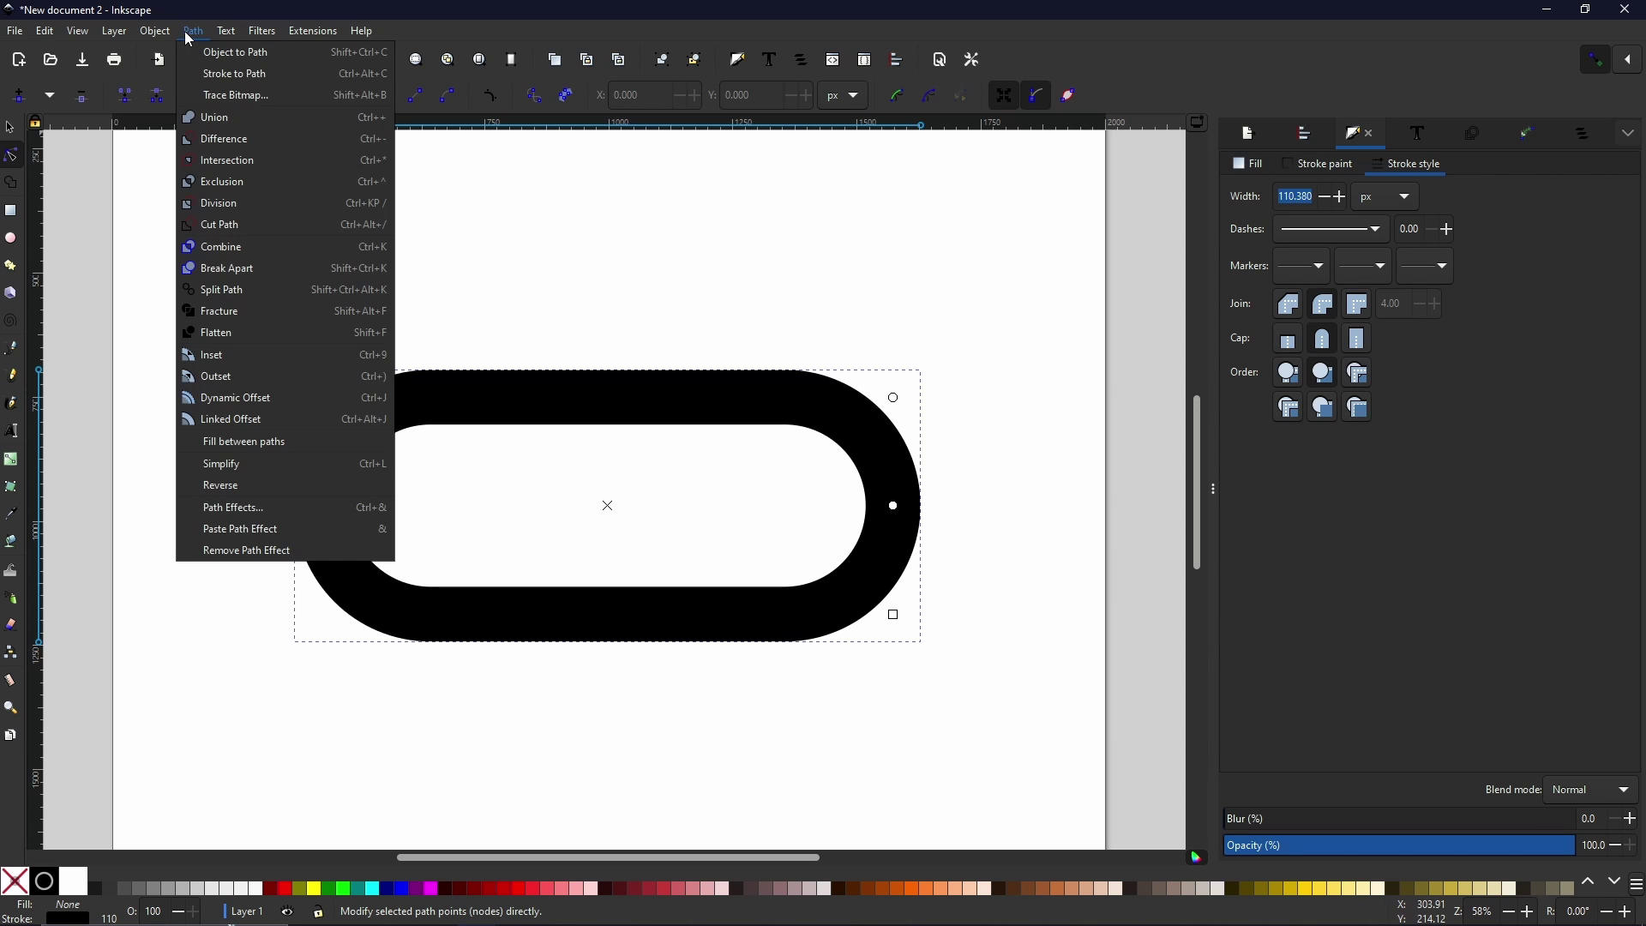
{"action": "left_click", "coordinate": [198, 75]}
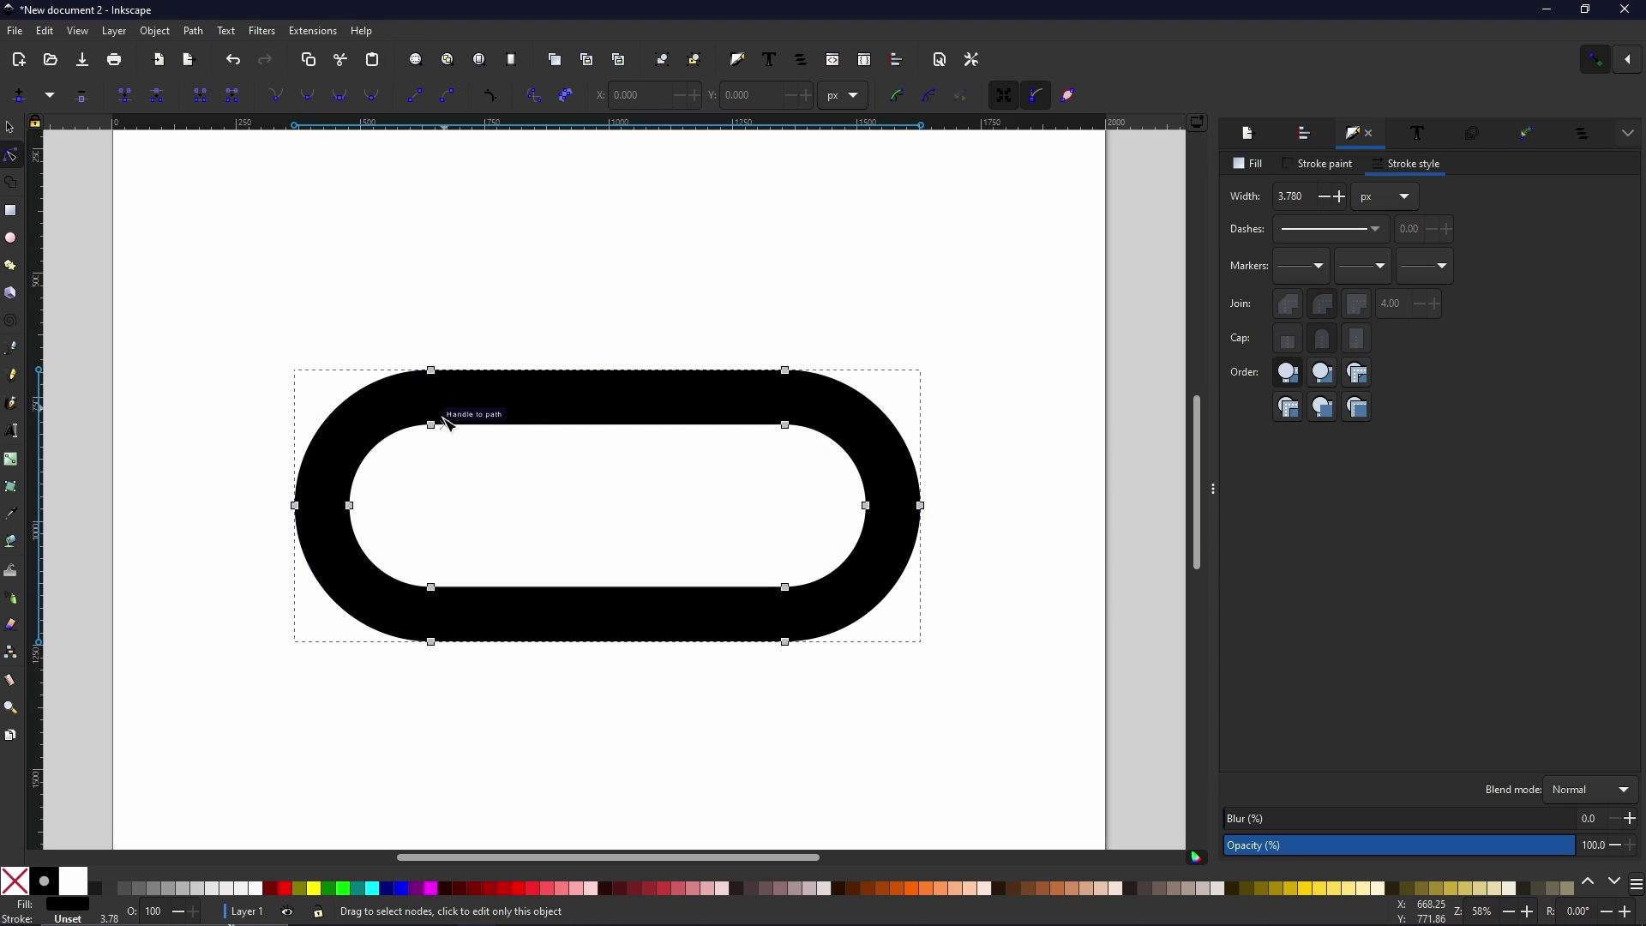
{"action": "key", "text": "shift+alt+d"}
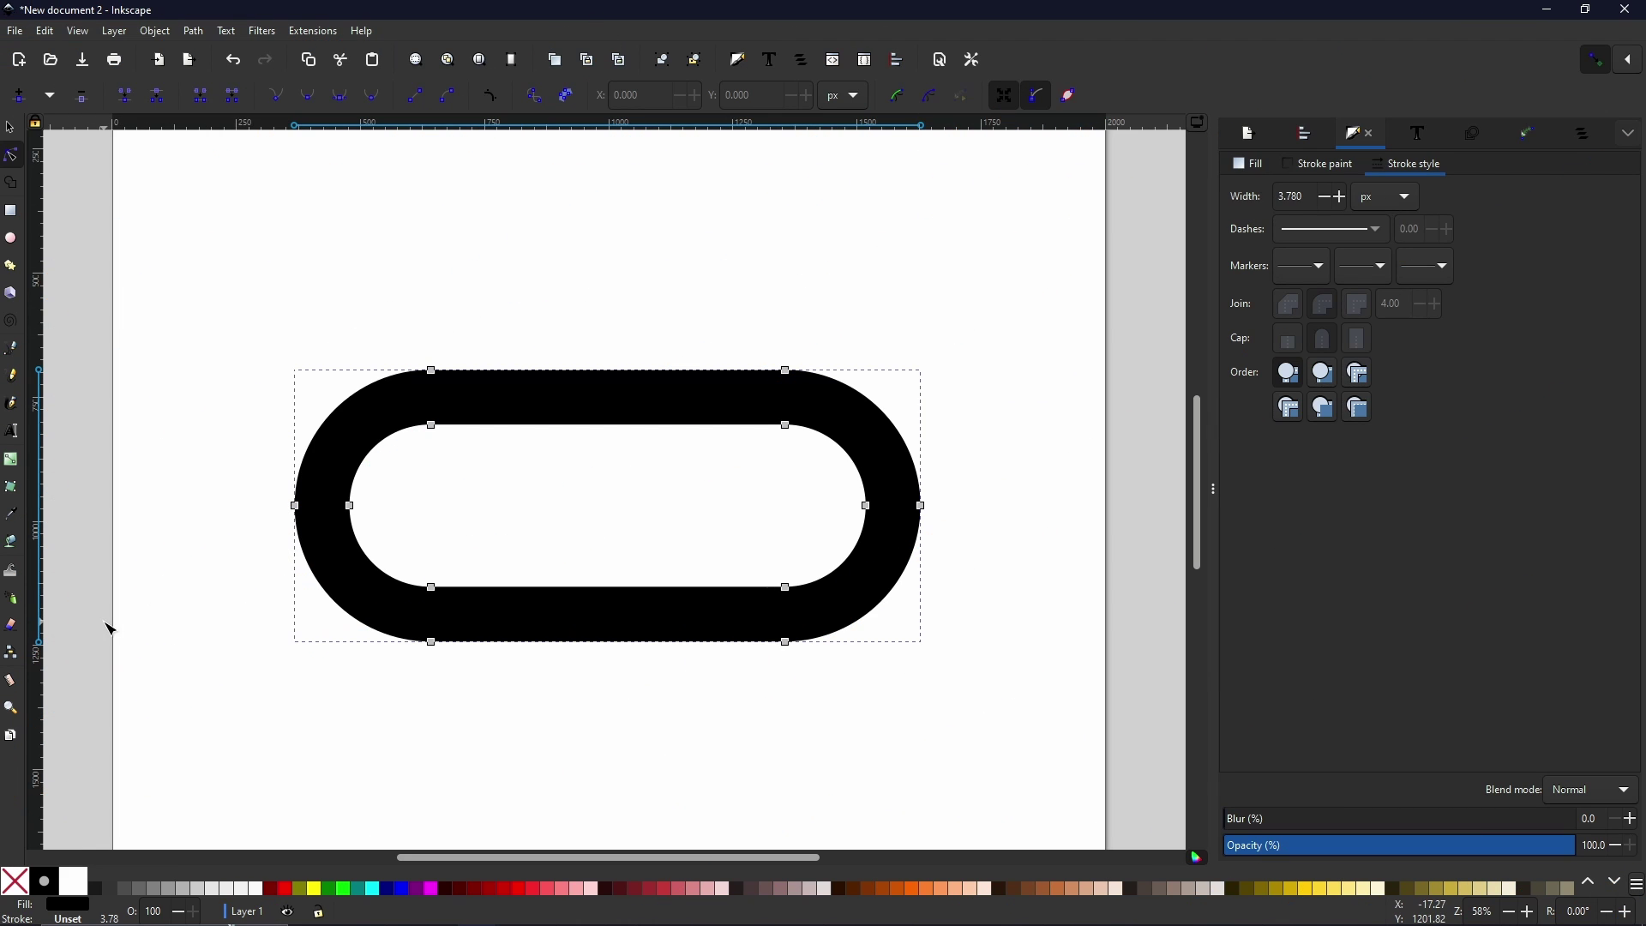
Draw a straight vertical line with the Pen tool from the midpoint of the pill's upper outer edge to the midpoint of its lower outer edge
{"action": "left_click", "coordinate": [10, 350]}
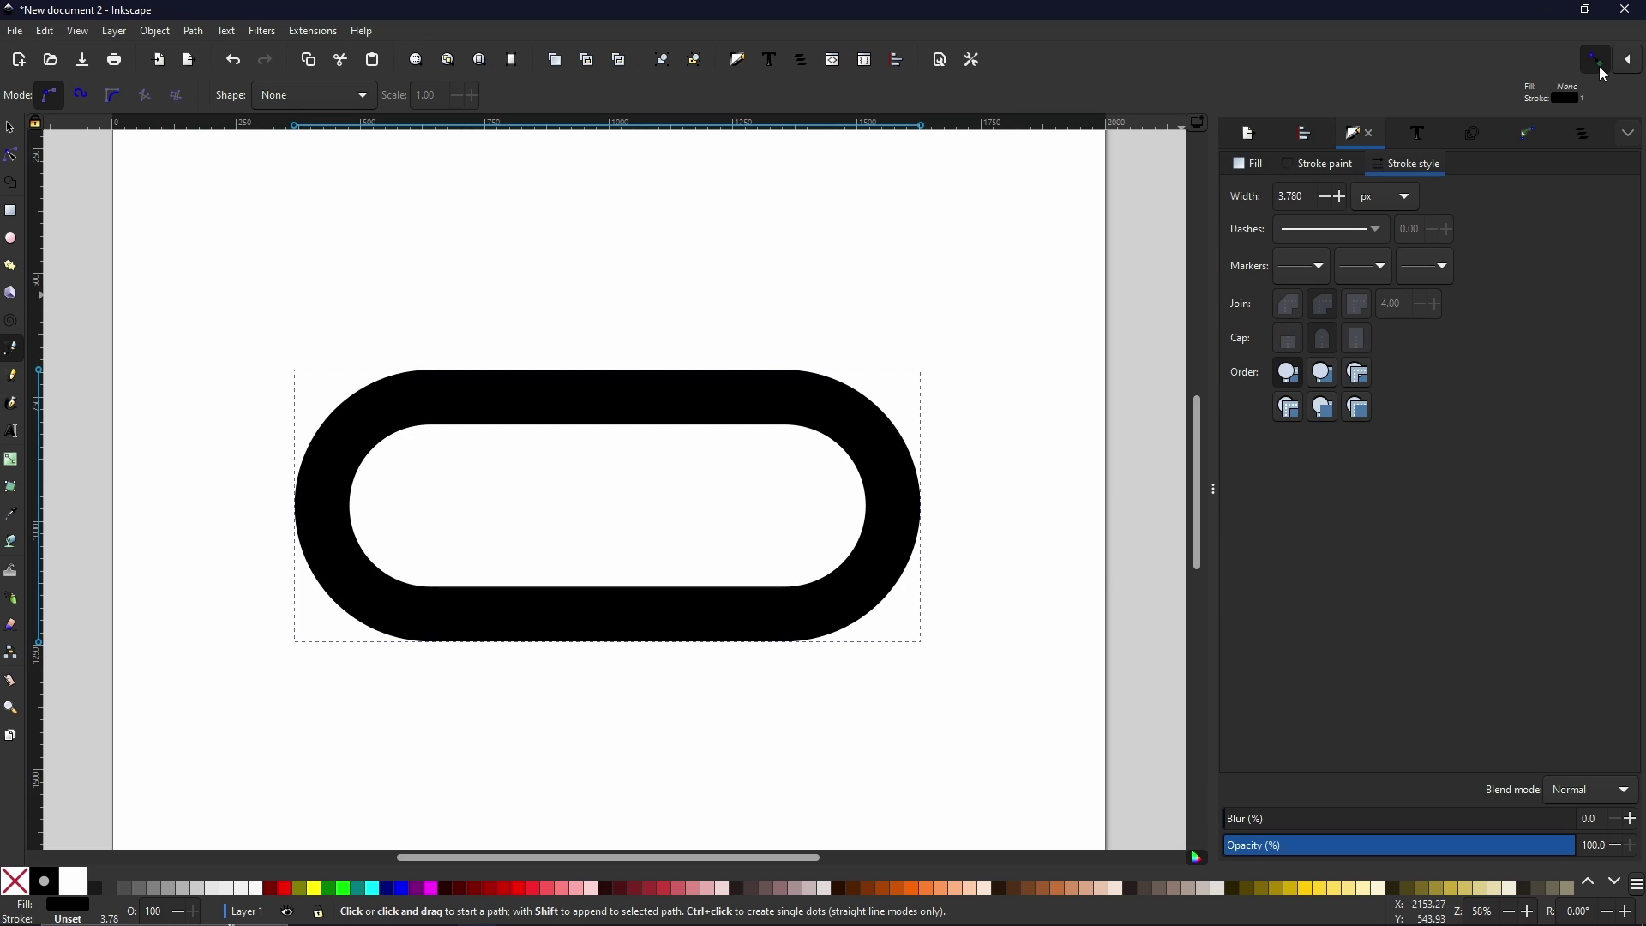
{"action": "left_click", "coordinate": [608, 370]}
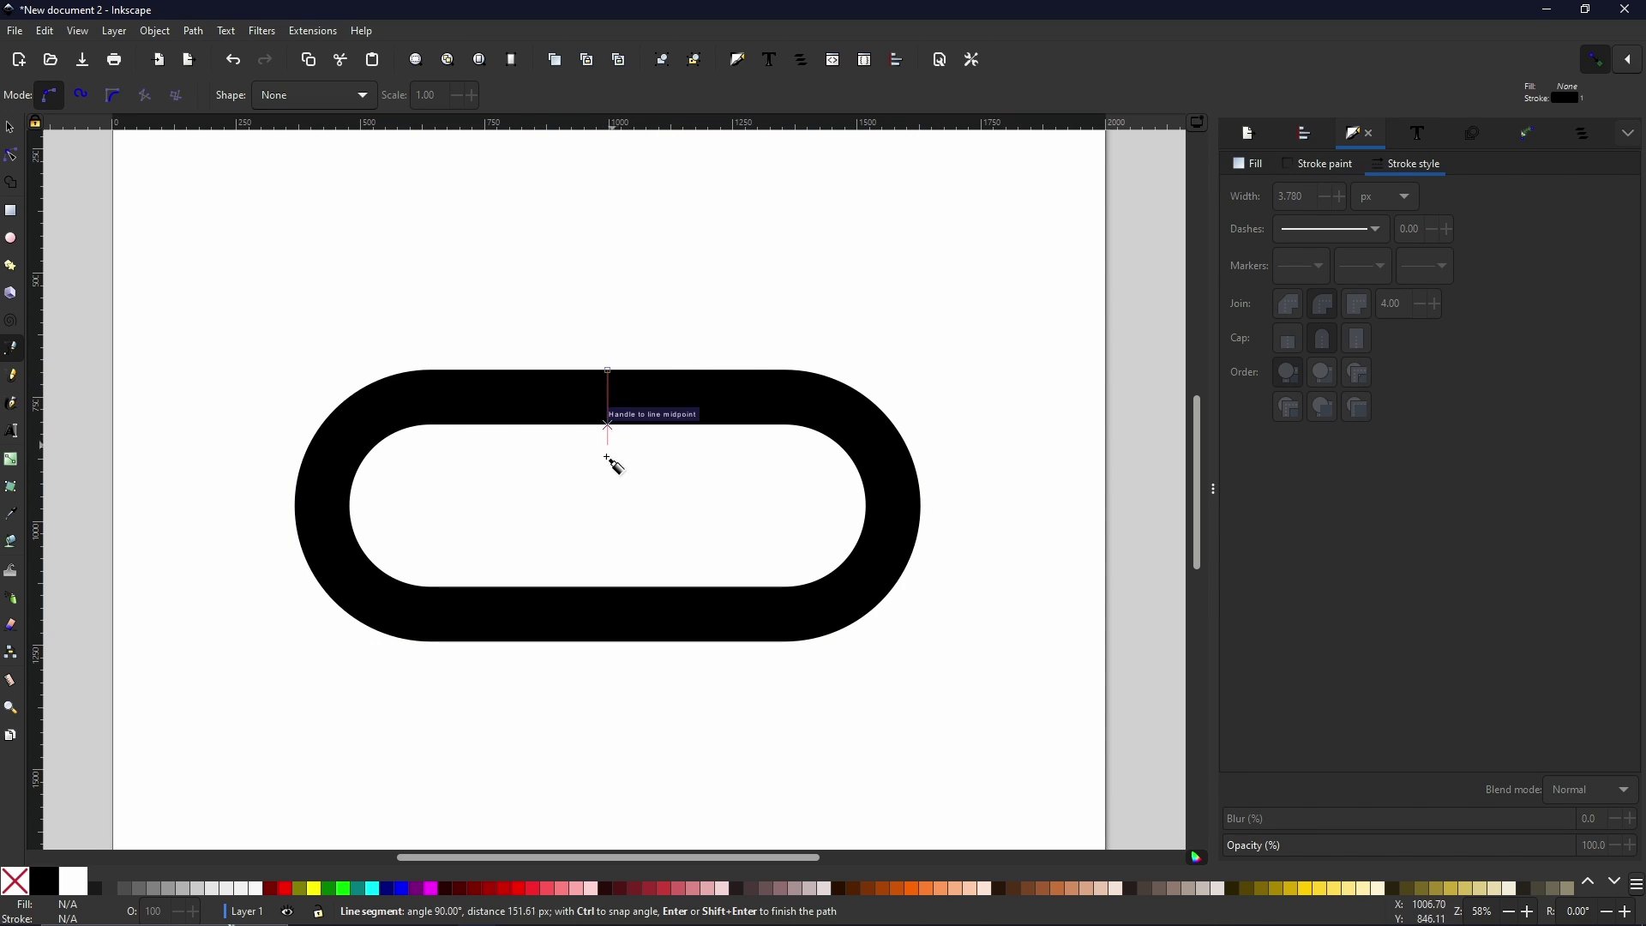
{"action": "left_click", "coordinate": [610, 641]}
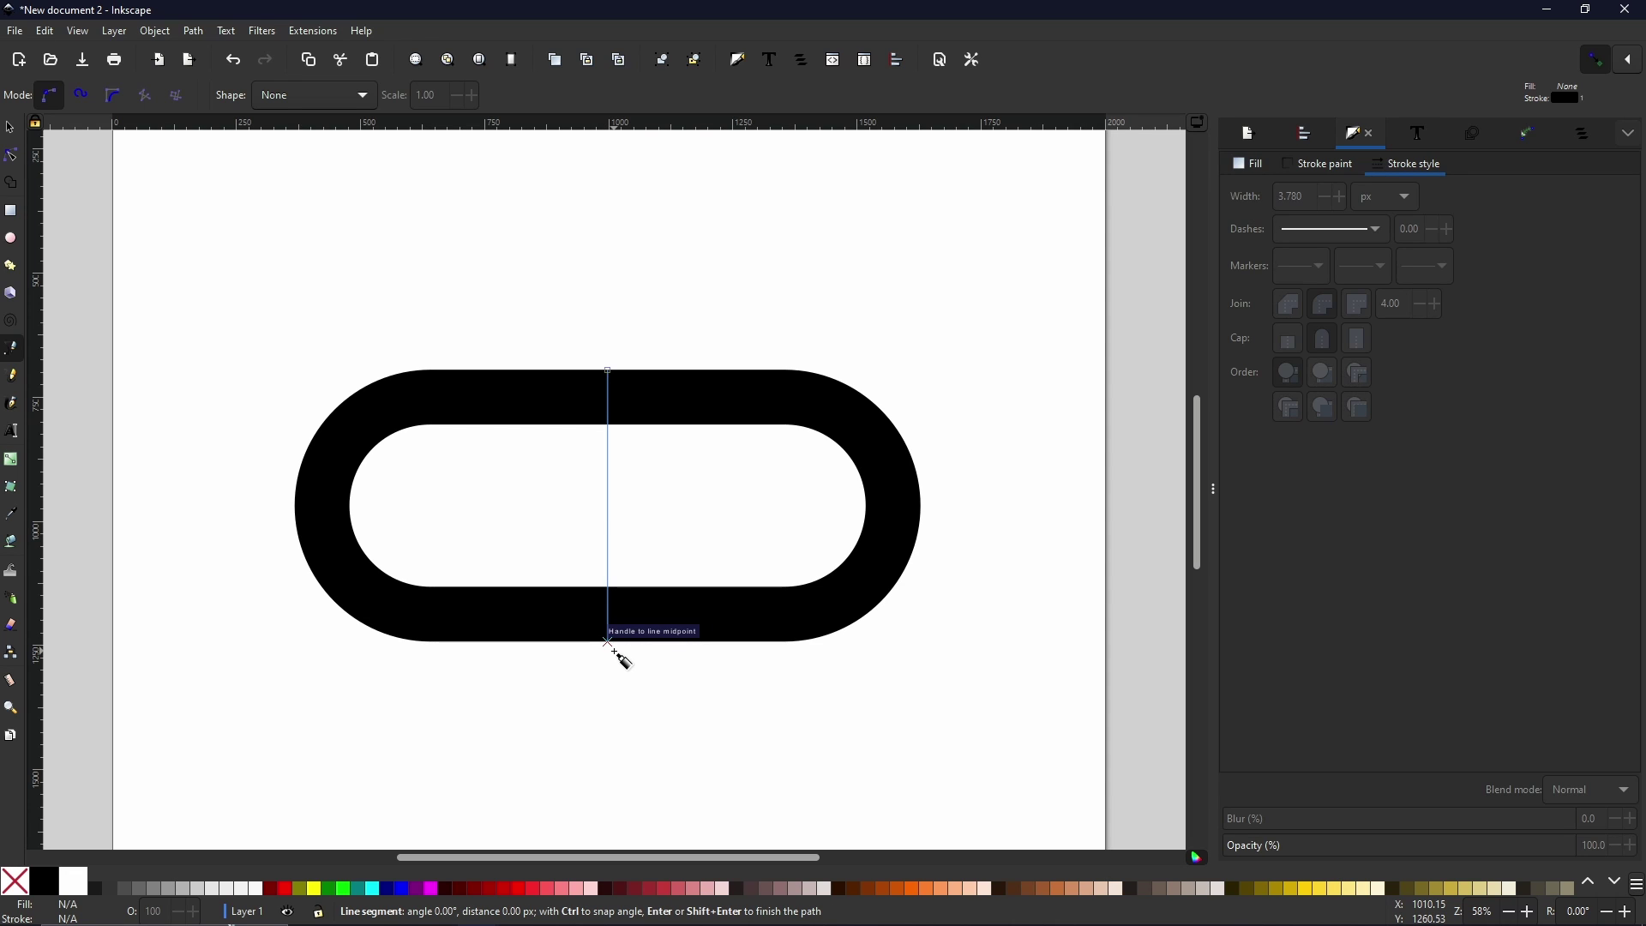
{"action": "key", "text": "Return"}
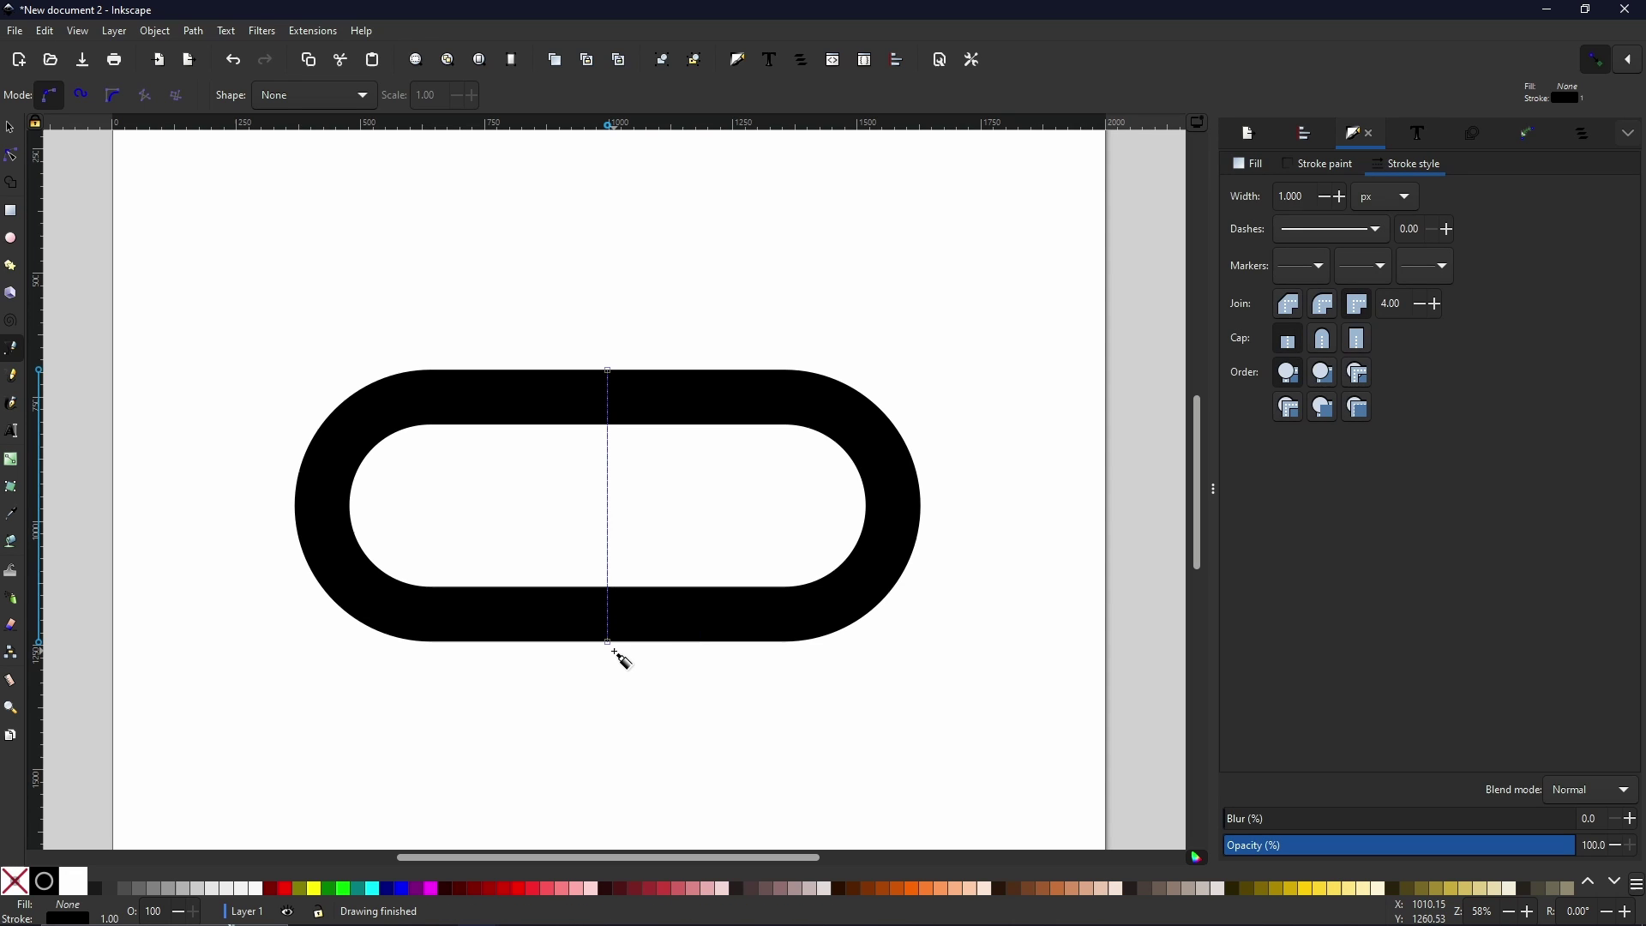
{"action": "left_click", "coordinate": [9, 129]}
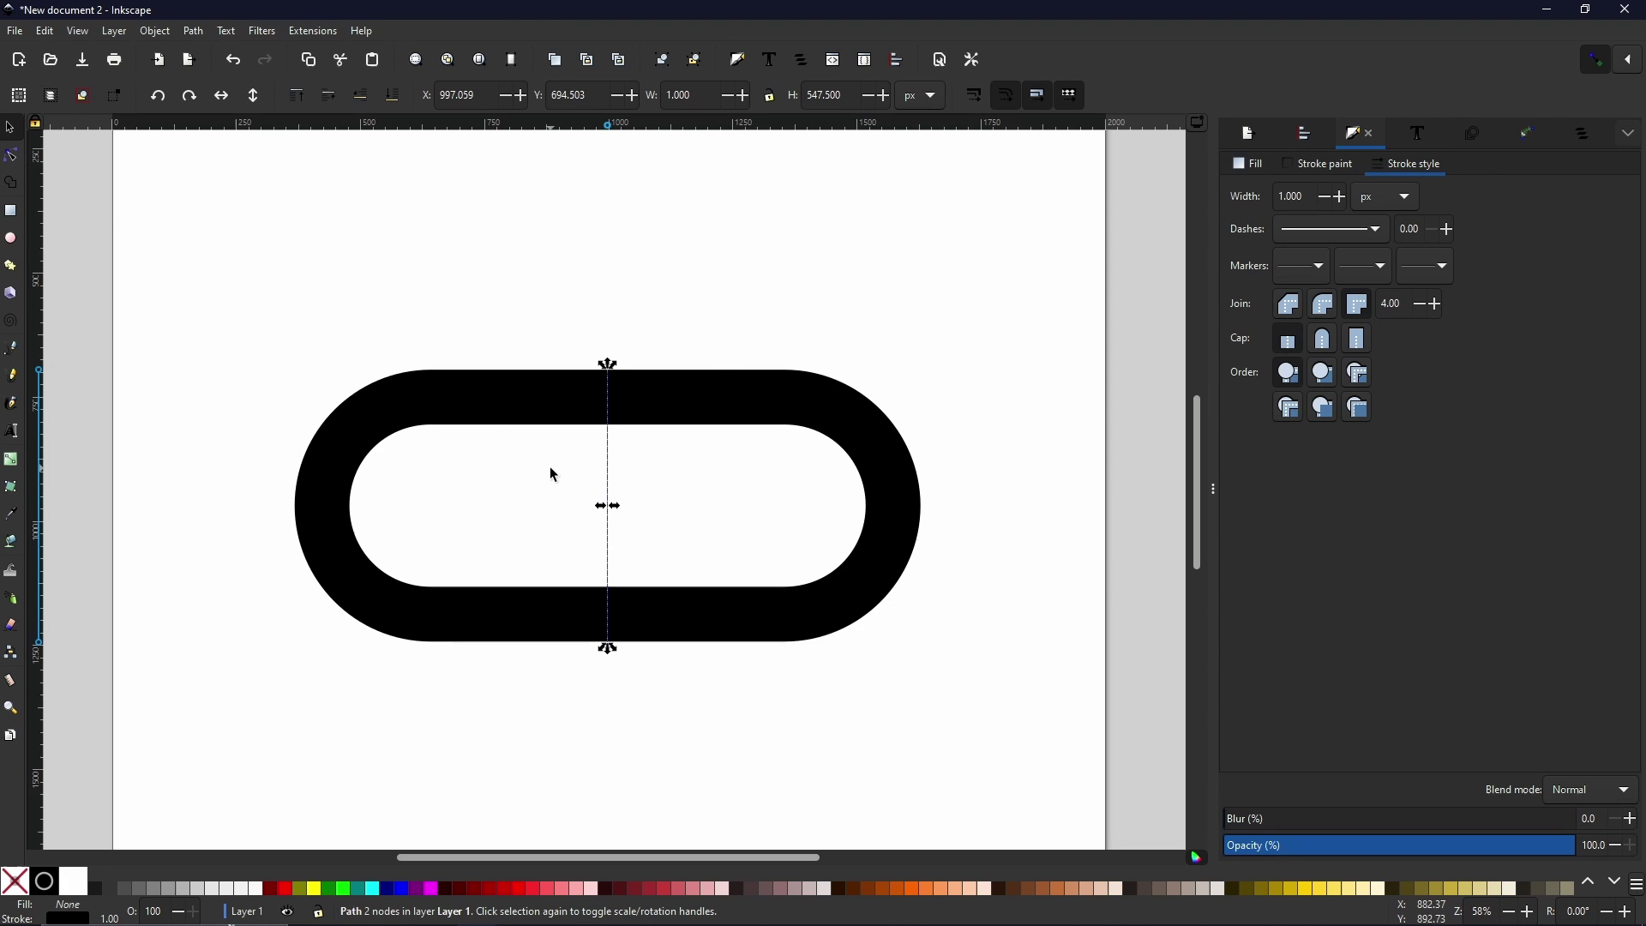
Divide the pill-shaped ring into two separate halves along the vertical centre line
{"action": "left_click", "coordinate": [517, 415], "text": "shift"}
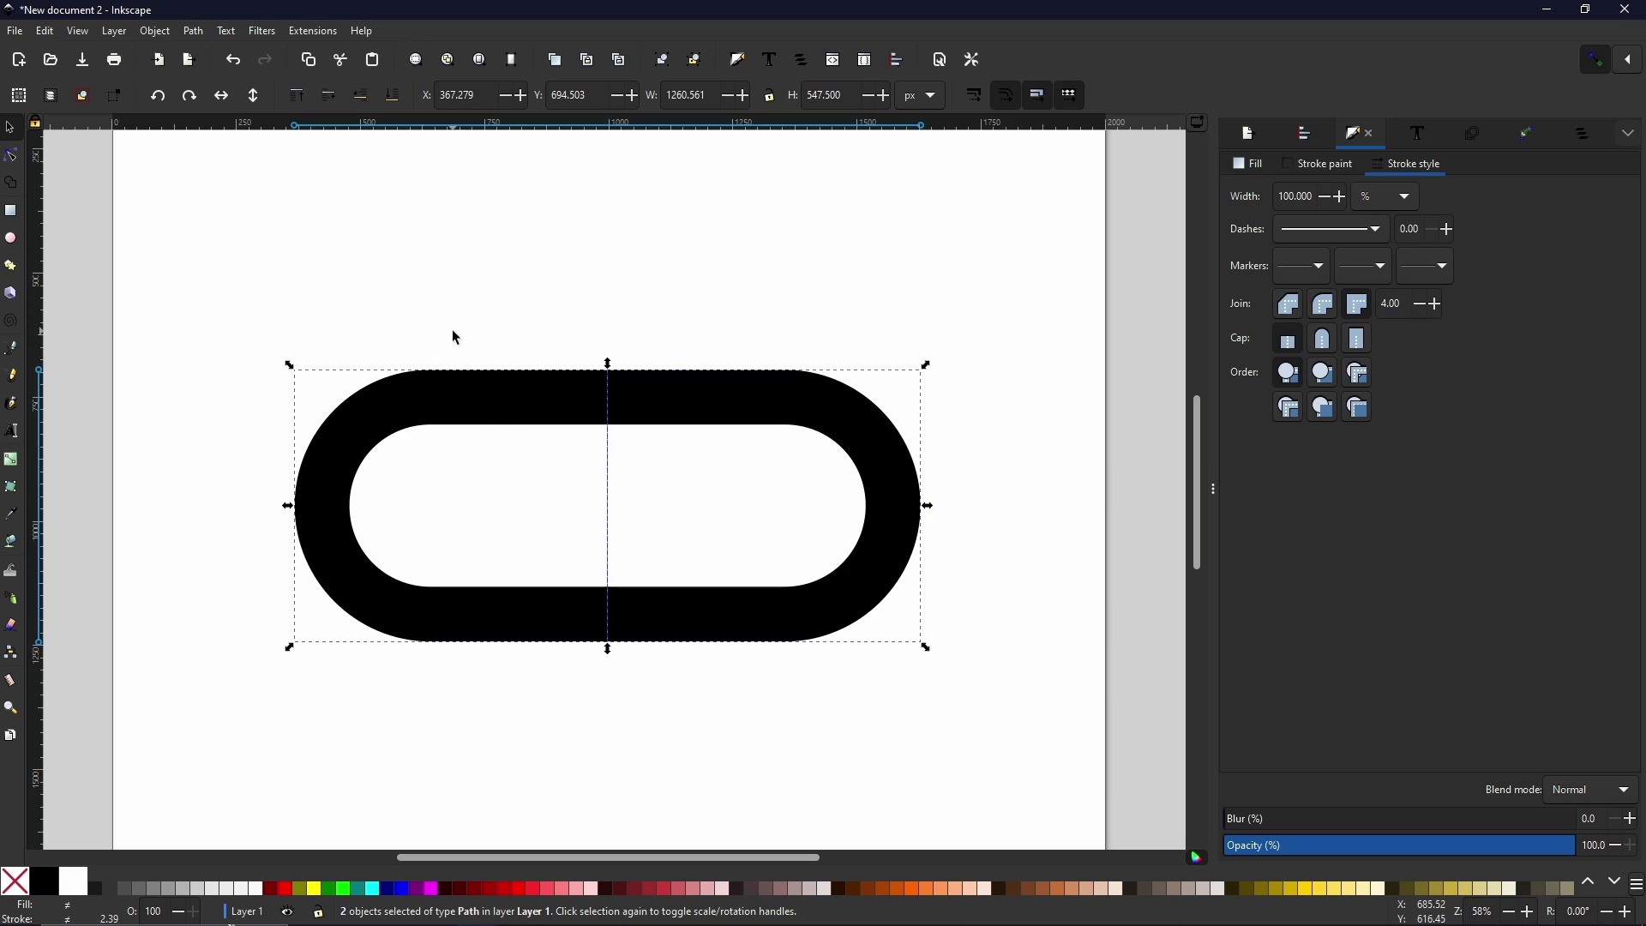
{"action": "left_click", "coordinate": [193, 31]}
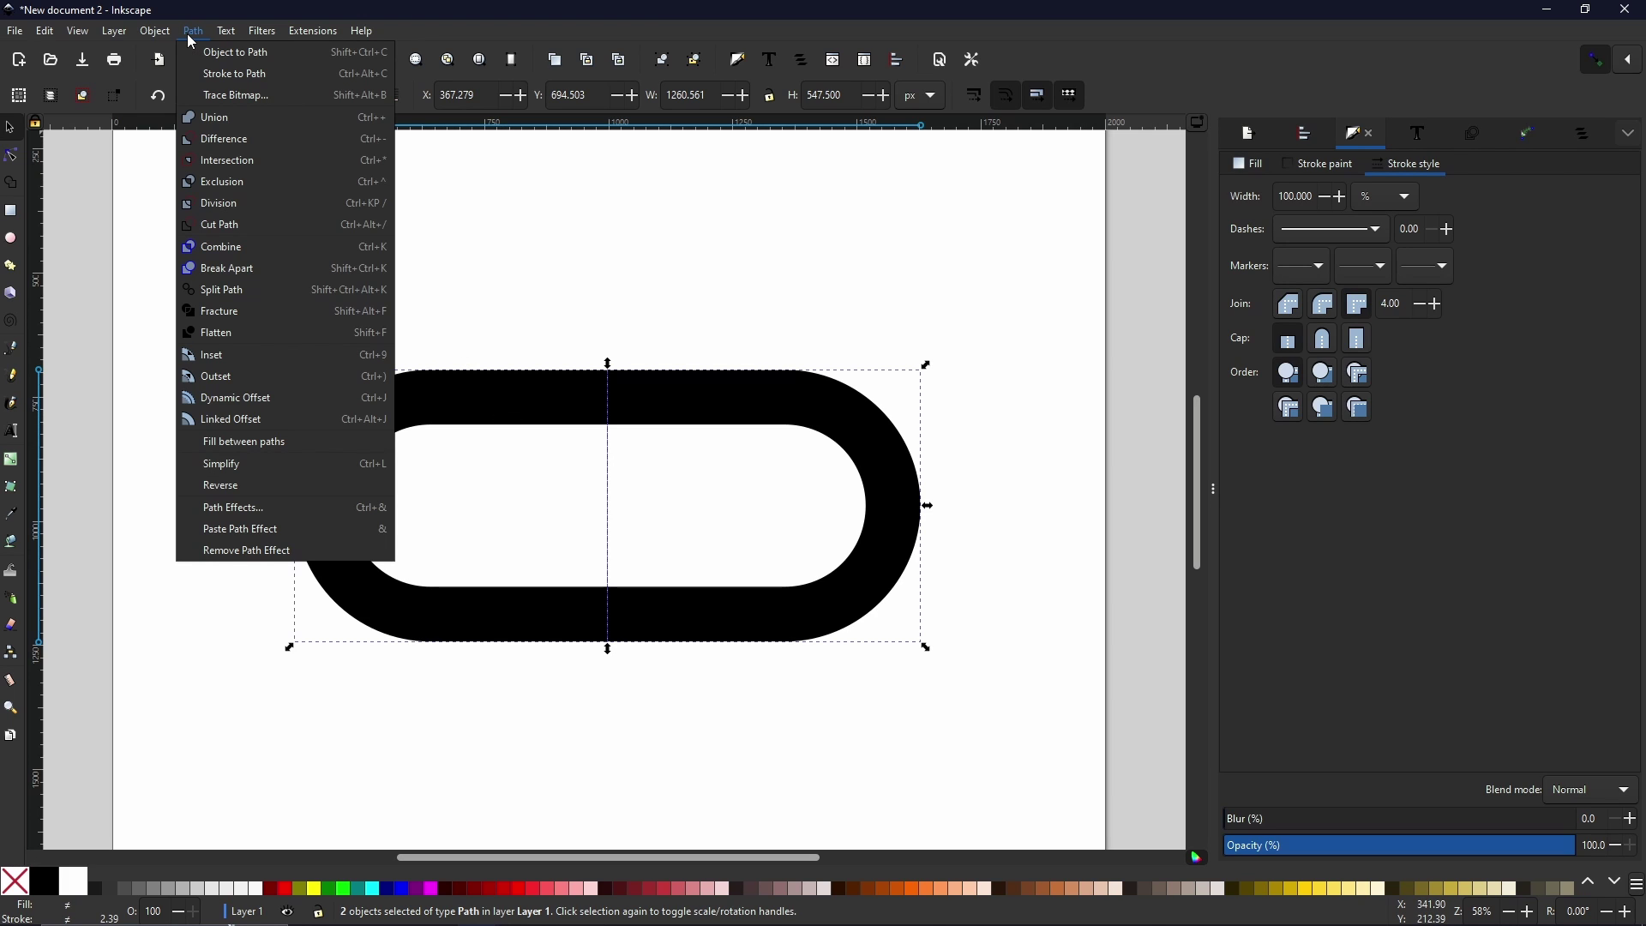
{"action": "left_click", "coordinate": [221, 203]}
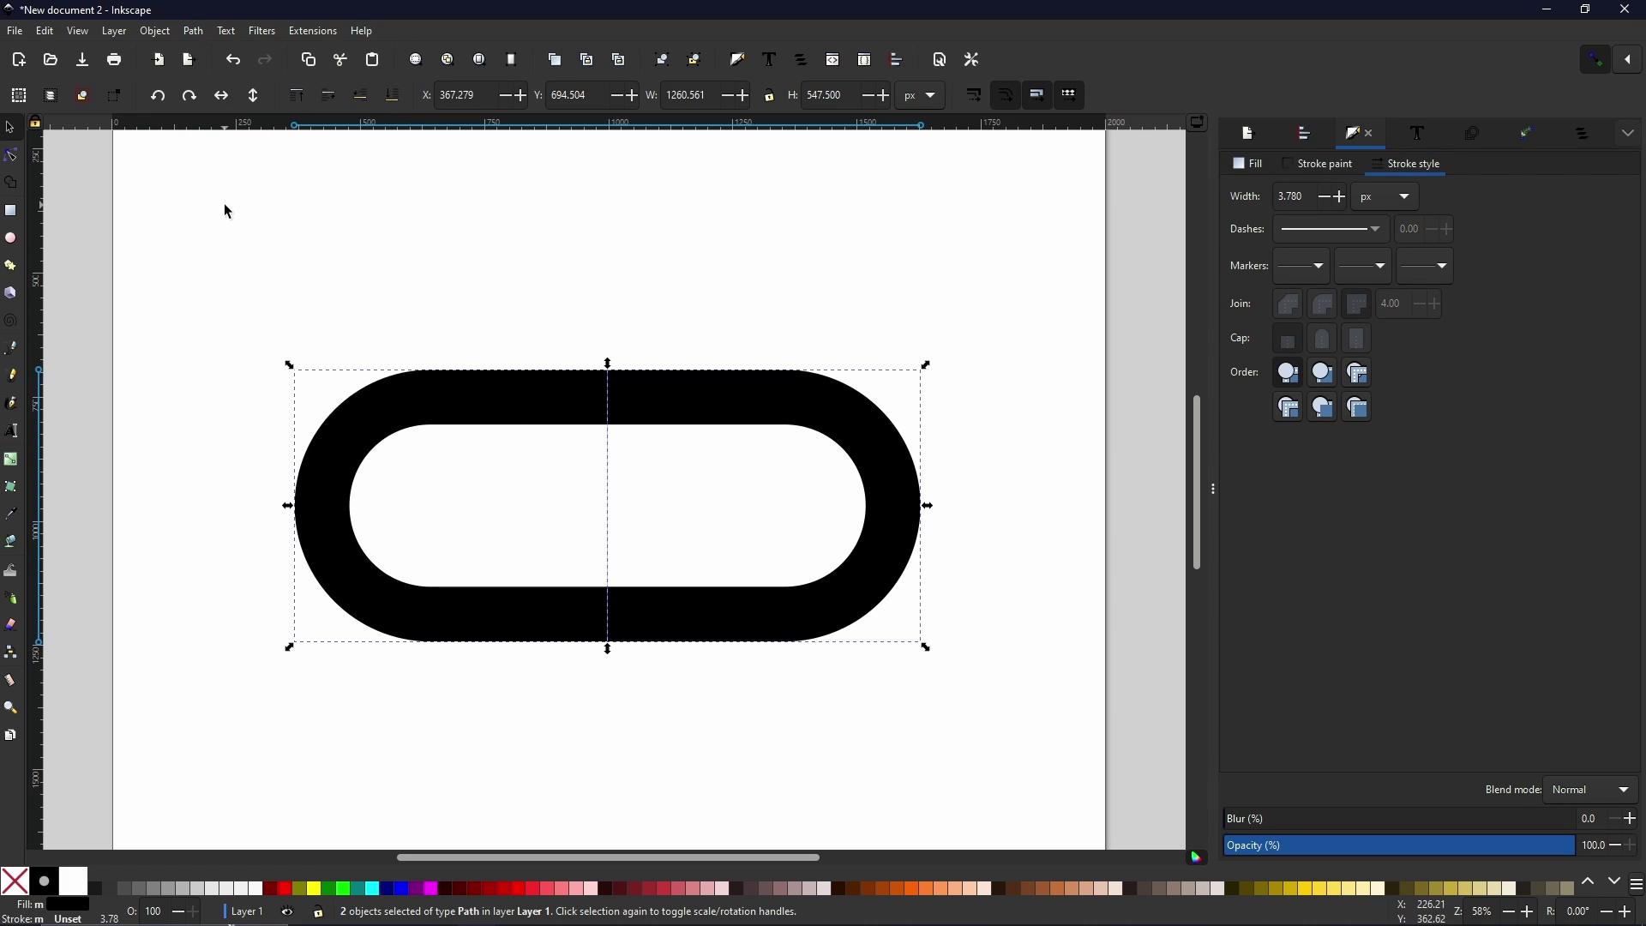
{"action": "left_click", "coordinate": [728, 327]}
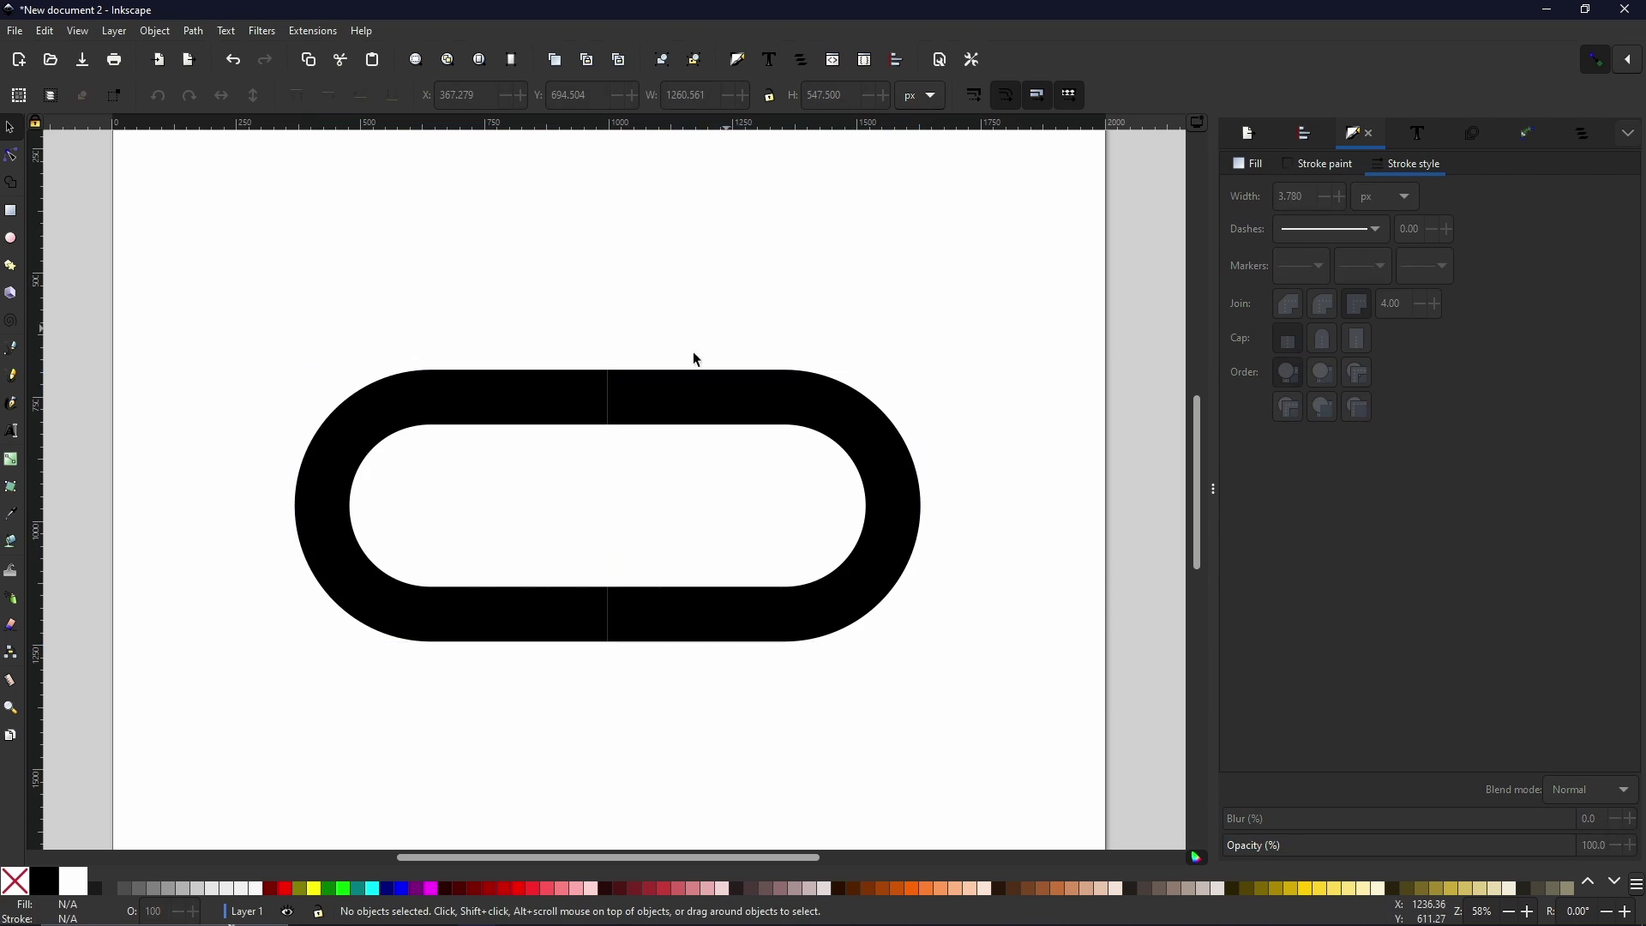
{"action": "left_click", "coordinate": [706, 401]}
{"action": "left_click", "coordinate": [436, 402]}
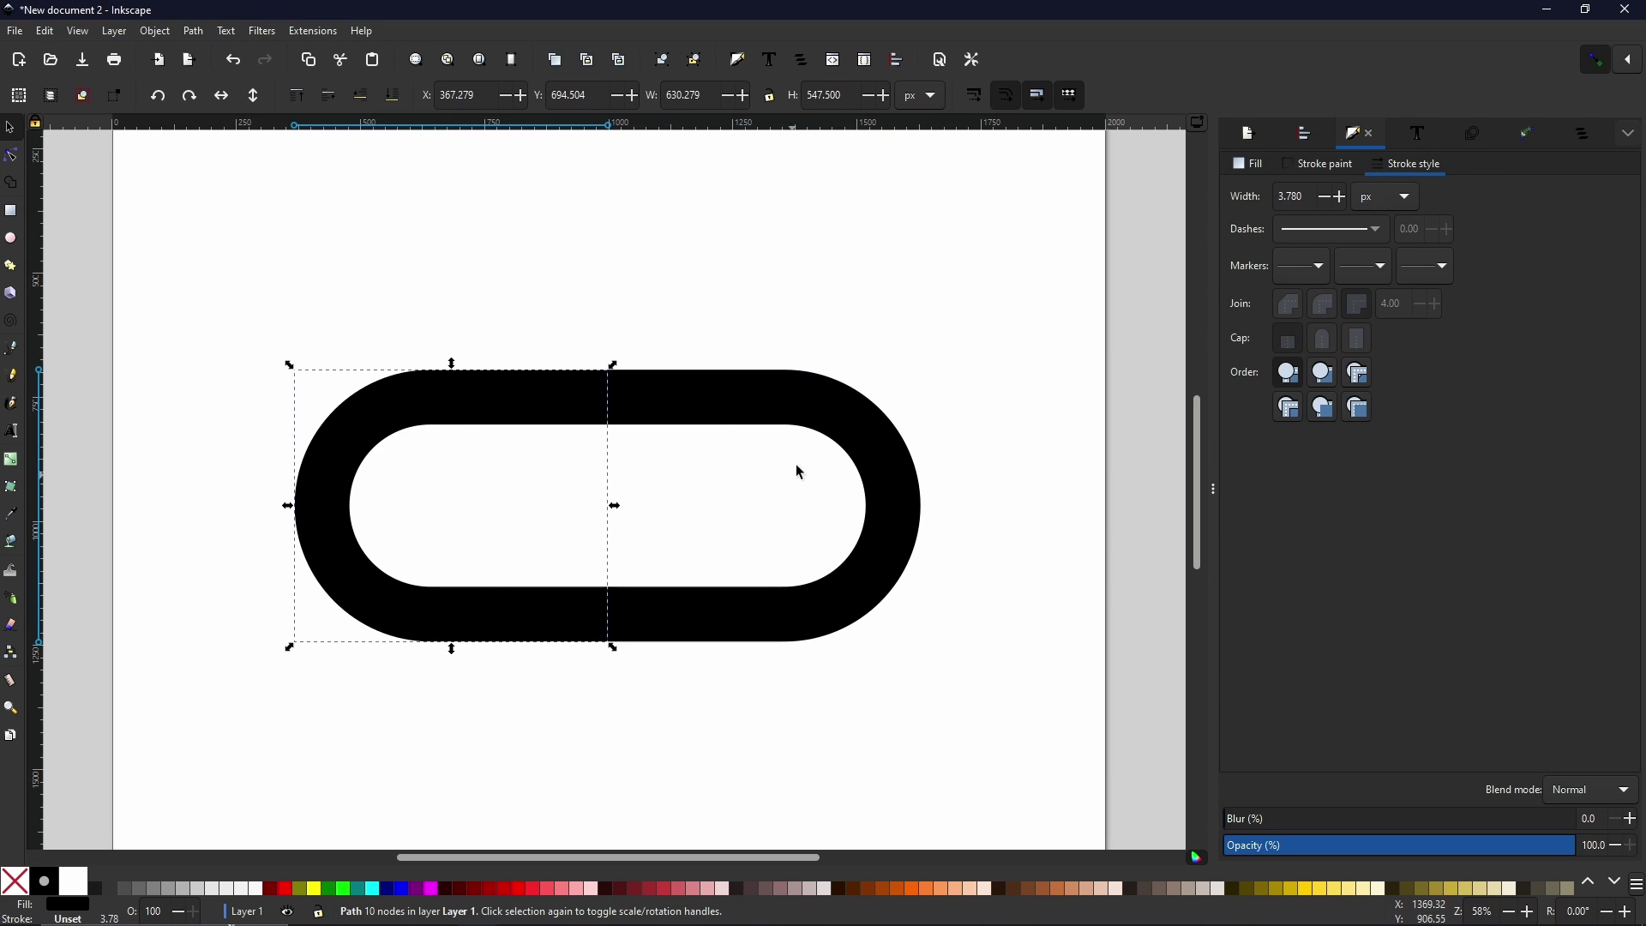
Move the ring's right half straight down about 437 px so its upper bar continues the left half's lower bar
{"action": "left_click", "coordinate": [767, 416]}
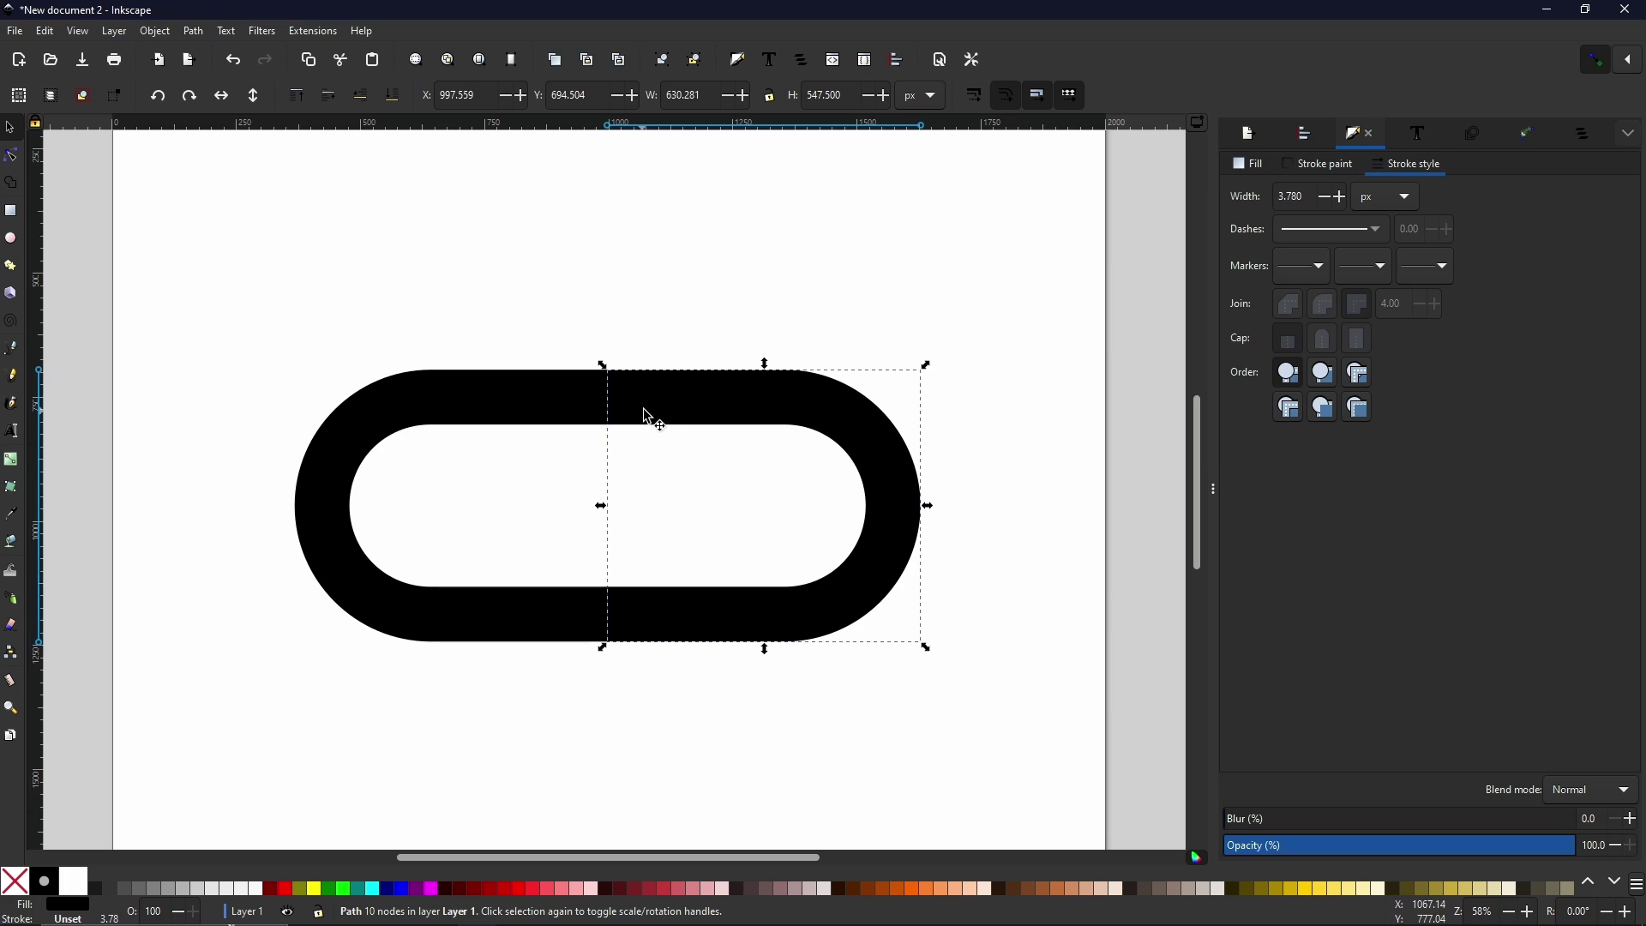
{"action": "key", "text": "ctrl"}
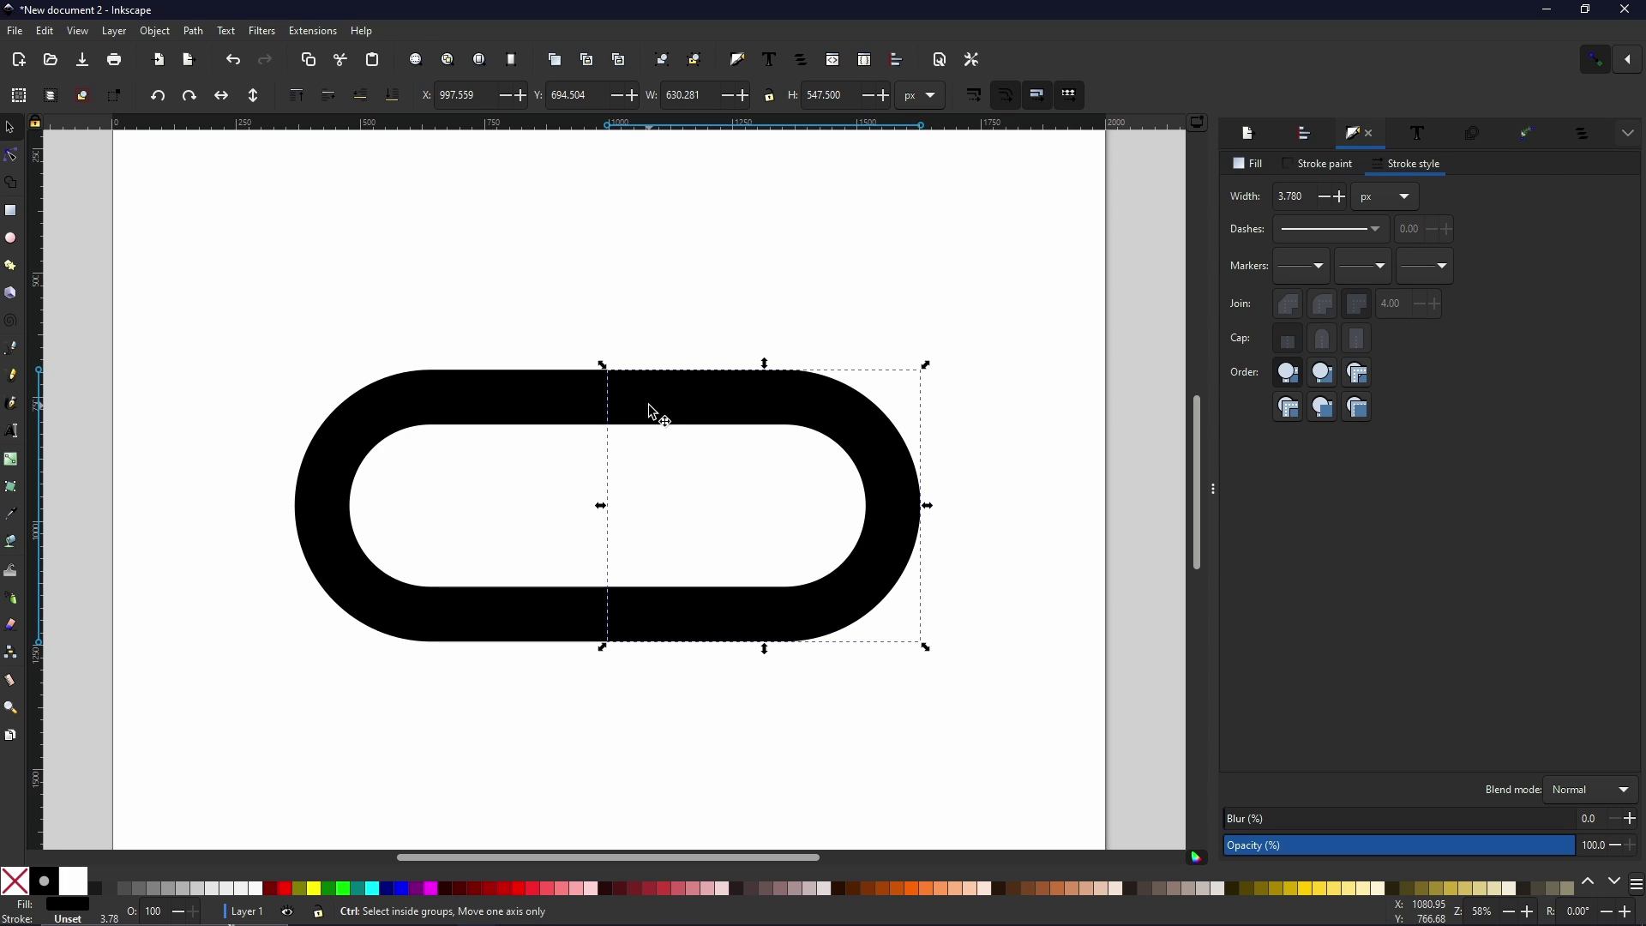
{"action": "left_click_drag", "start_coordinate": [653, 413], "coordinate": [672, 620]}
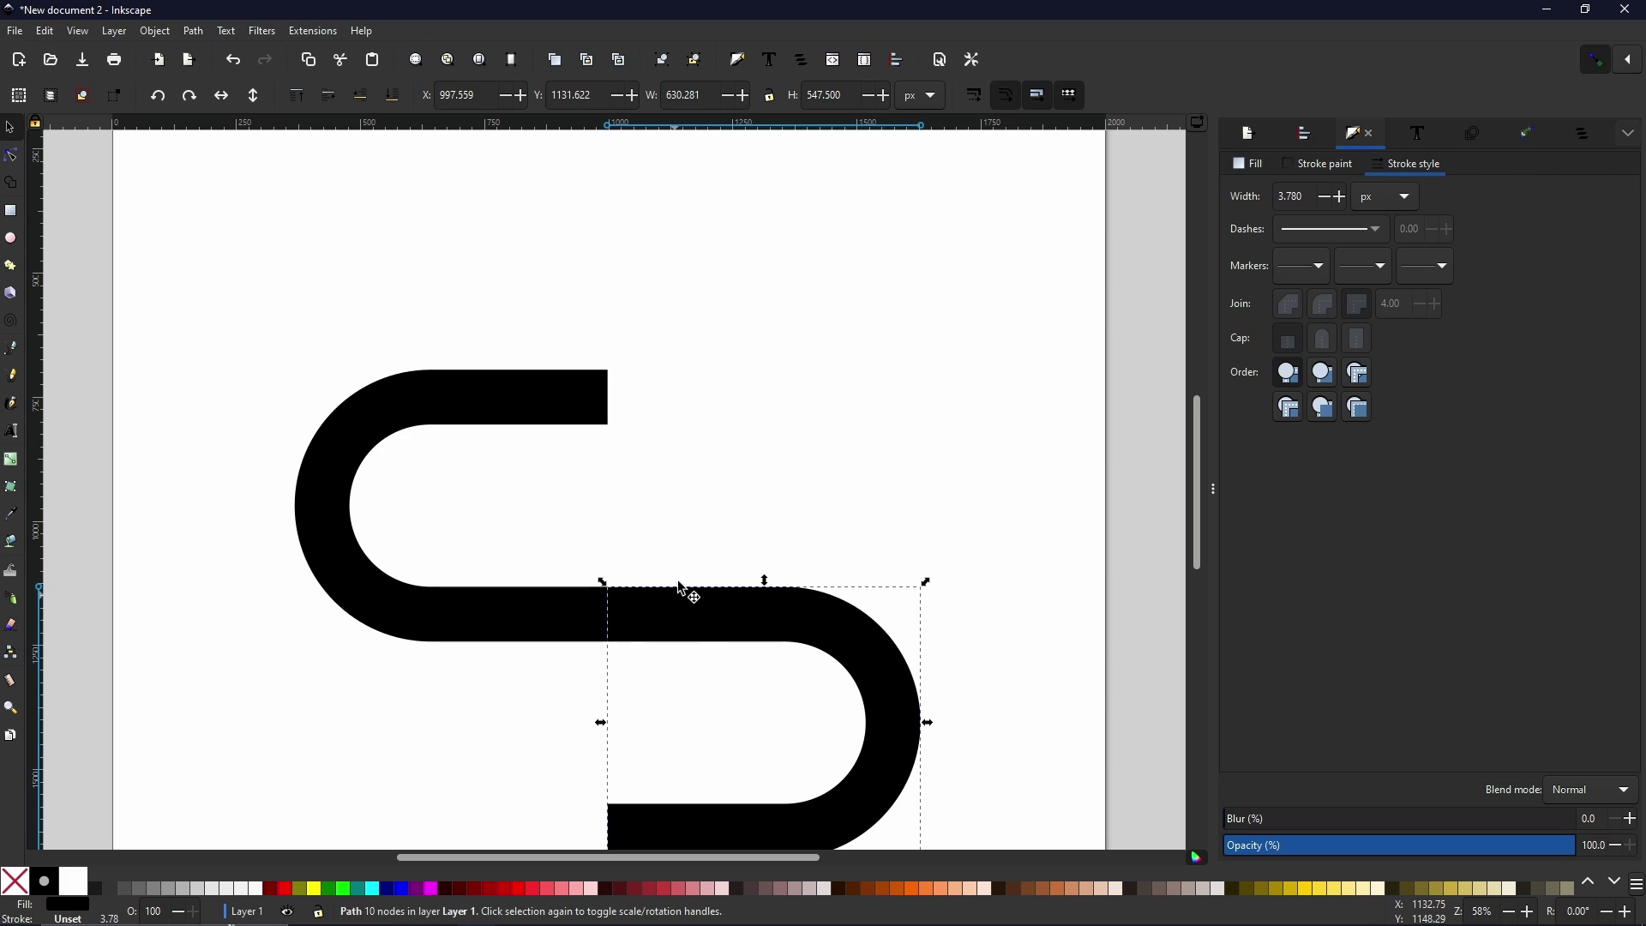
Unite the two offset ring halves into a single S-shaped path
{"action": "scroll", "coordinate": [660, 668], "scroll_direction": "down", "scroll_amount": 4}
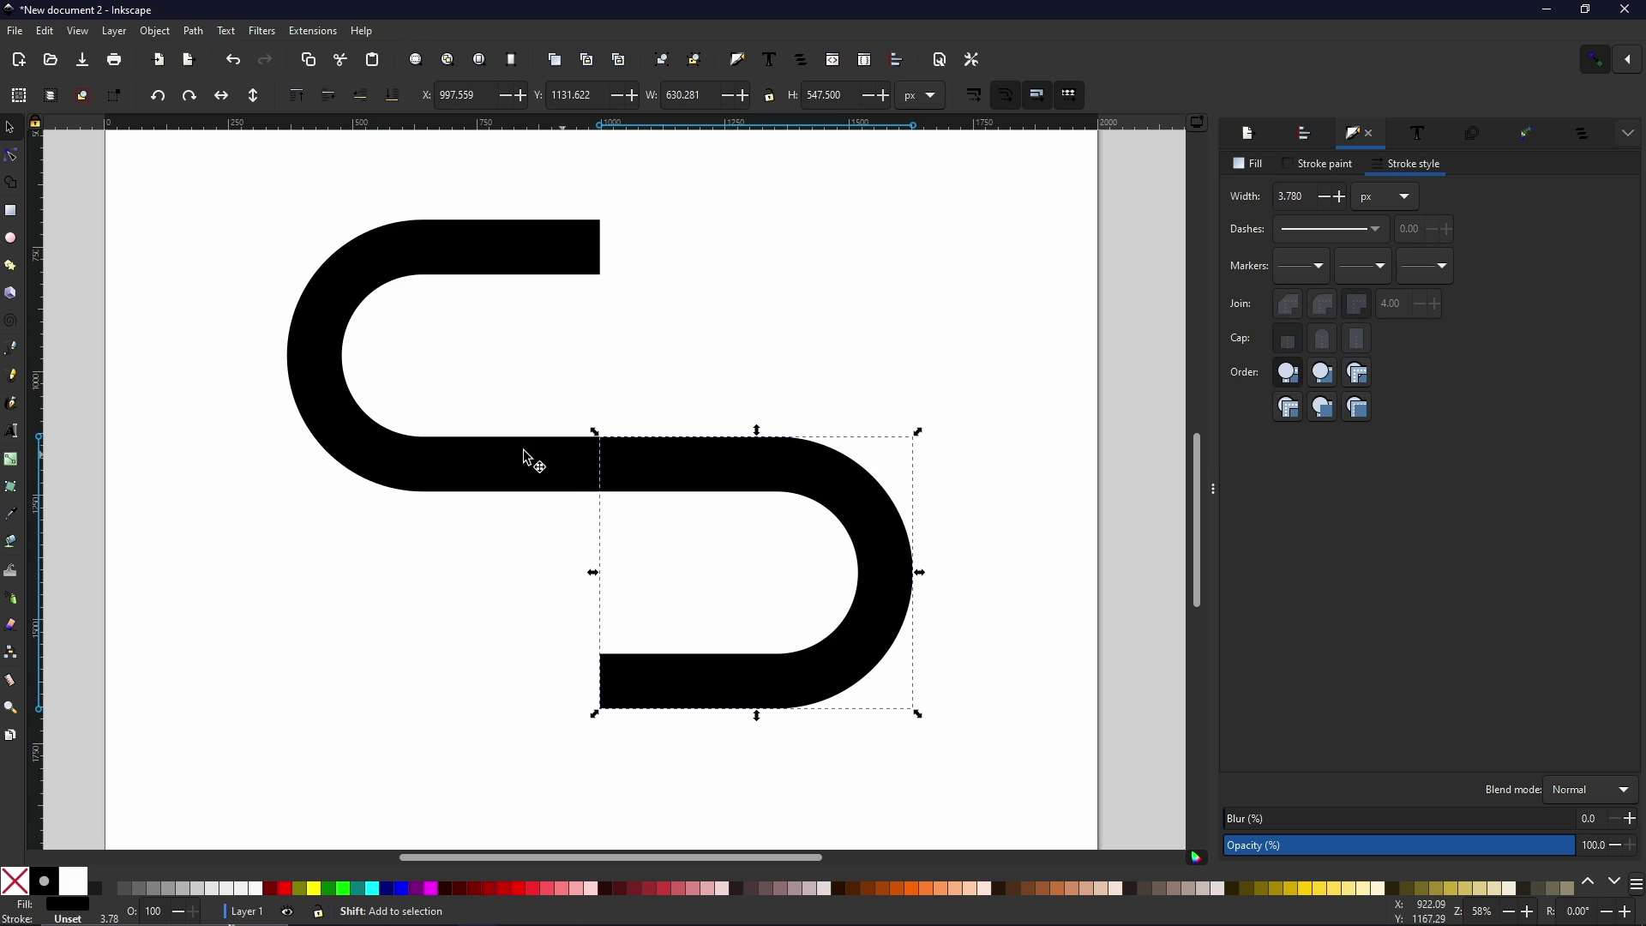
{"action": "left_click", "coordinate": [399, 471], "text": "shift"}
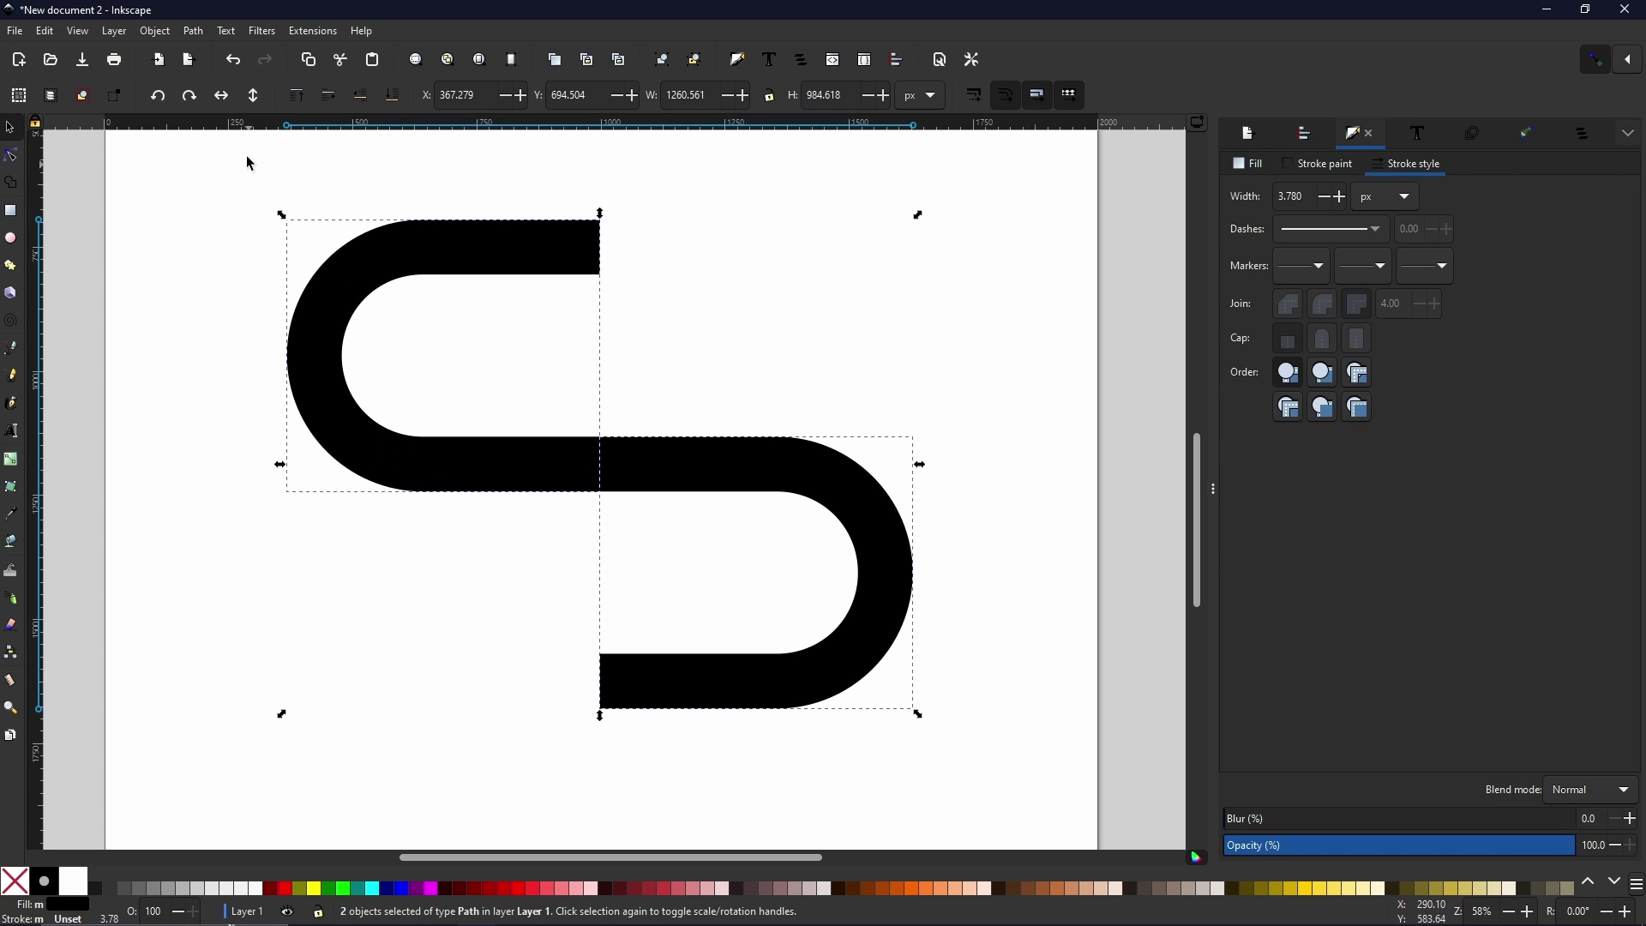
{"action": "left_click", "coordinate": [194, 32]}
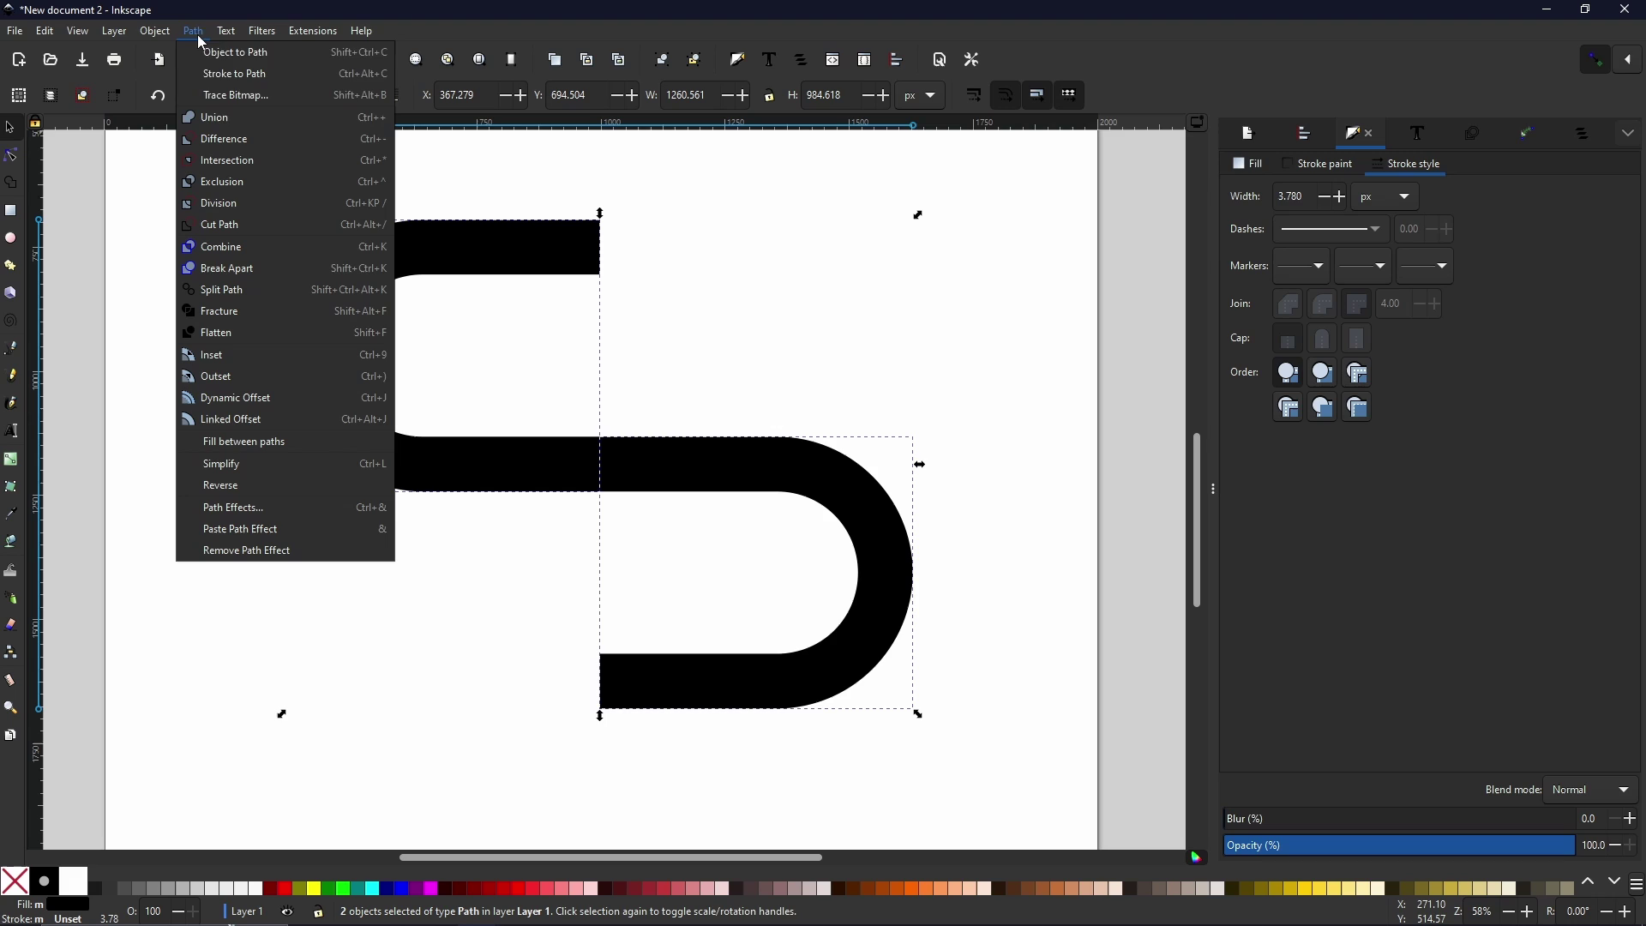
{"action": "left_click", "coordinate": [215, 126]}
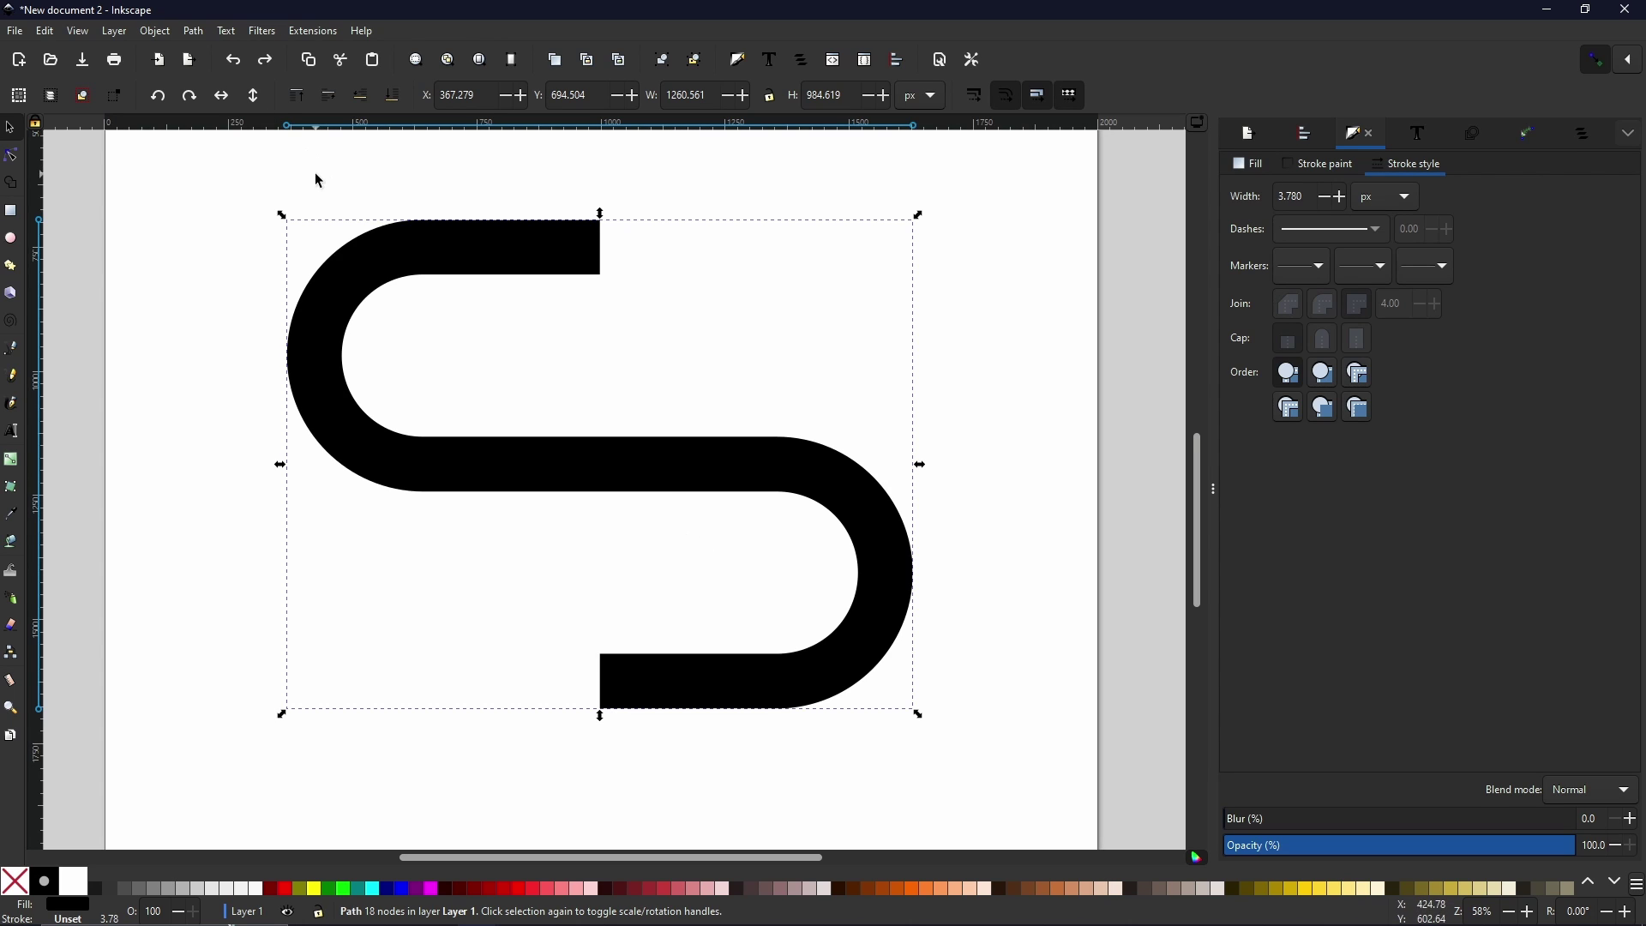
Create a linked offset of the S-shaped path and extend it outward into a thick outline around the S
{"action": "left_click", "coordinate": [195, 32]}
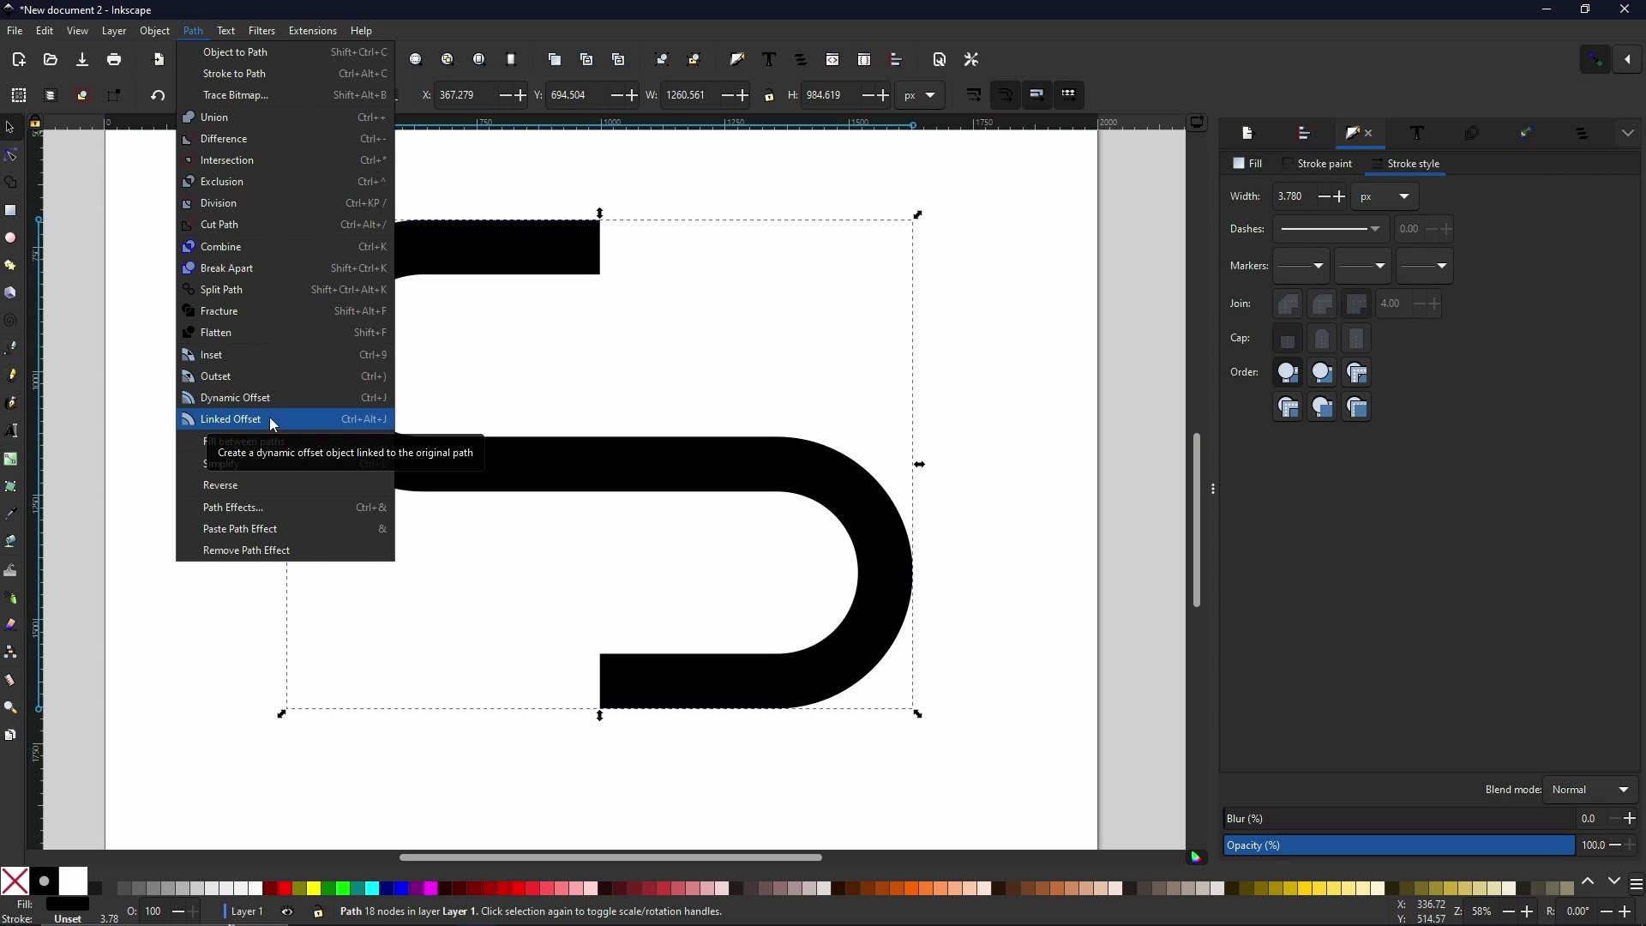
{"action": "left_click", "coordinate": [274, 425]}
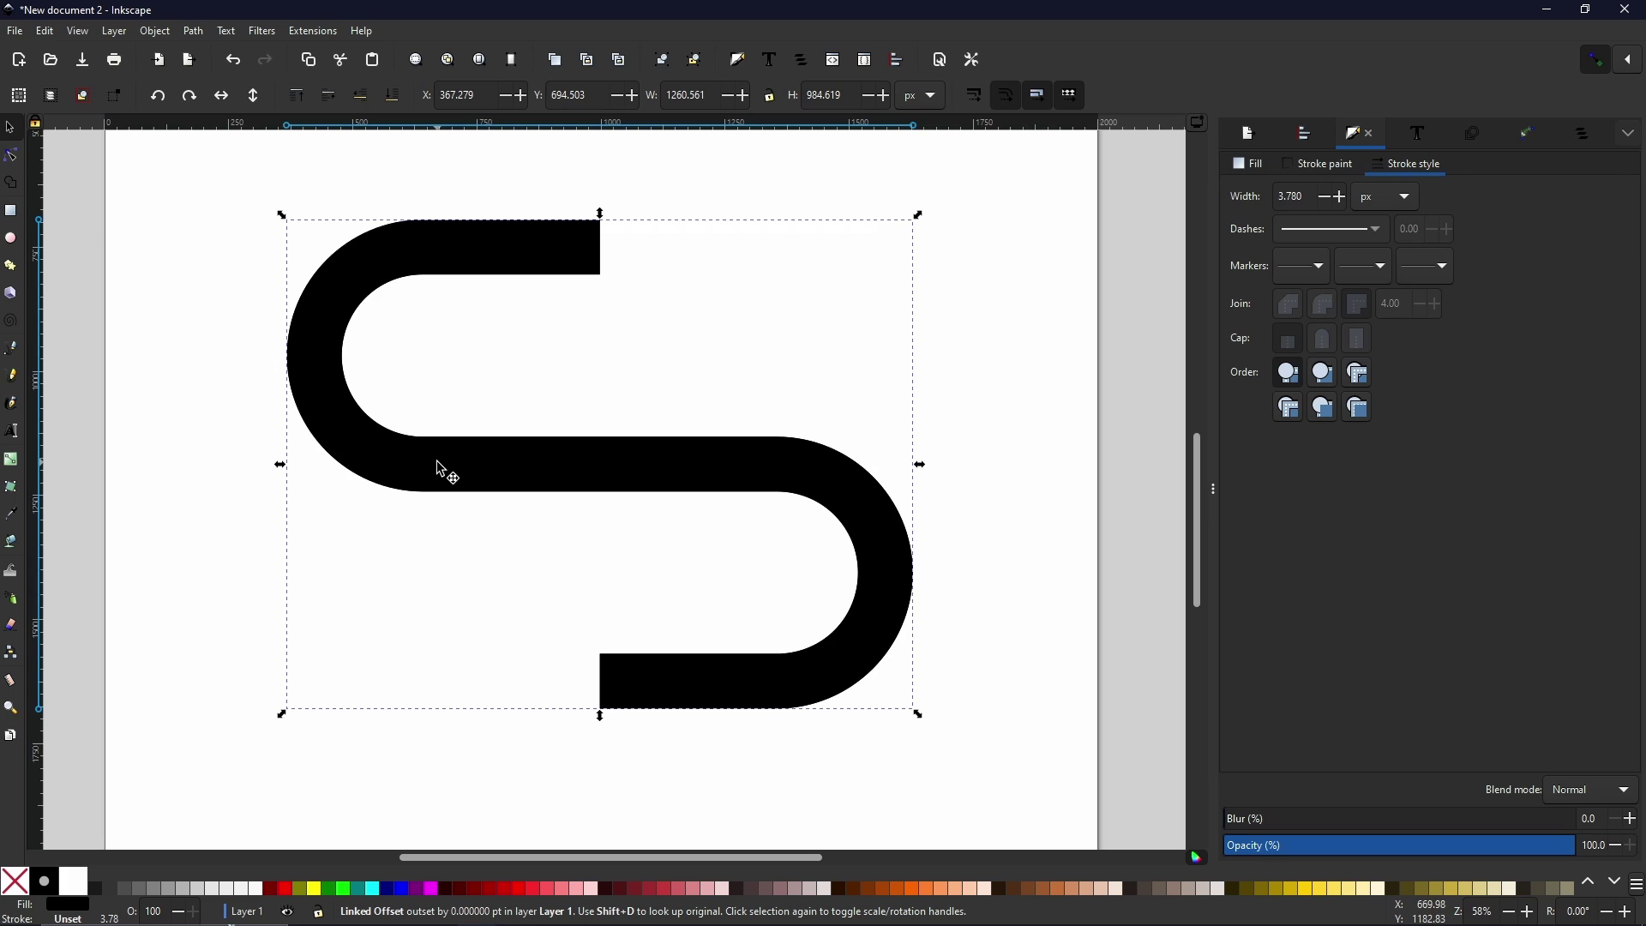
{"action": "left_click", "coordinate": [8, 160]}
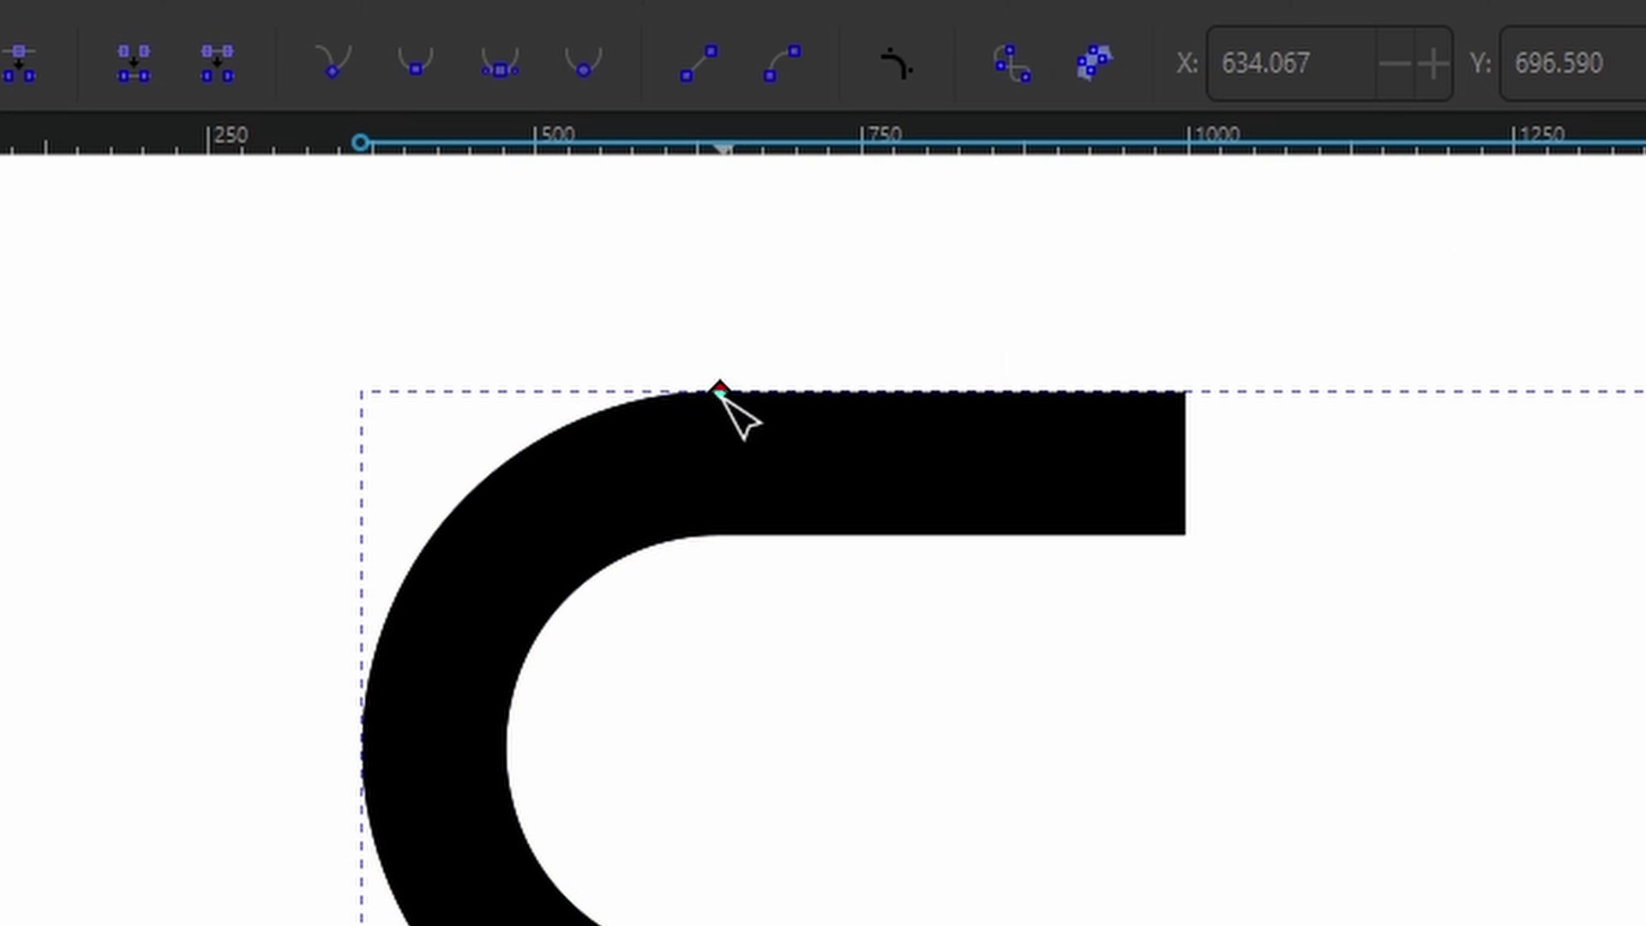
{"action": "left_click", "coordinate": [720, 393]}
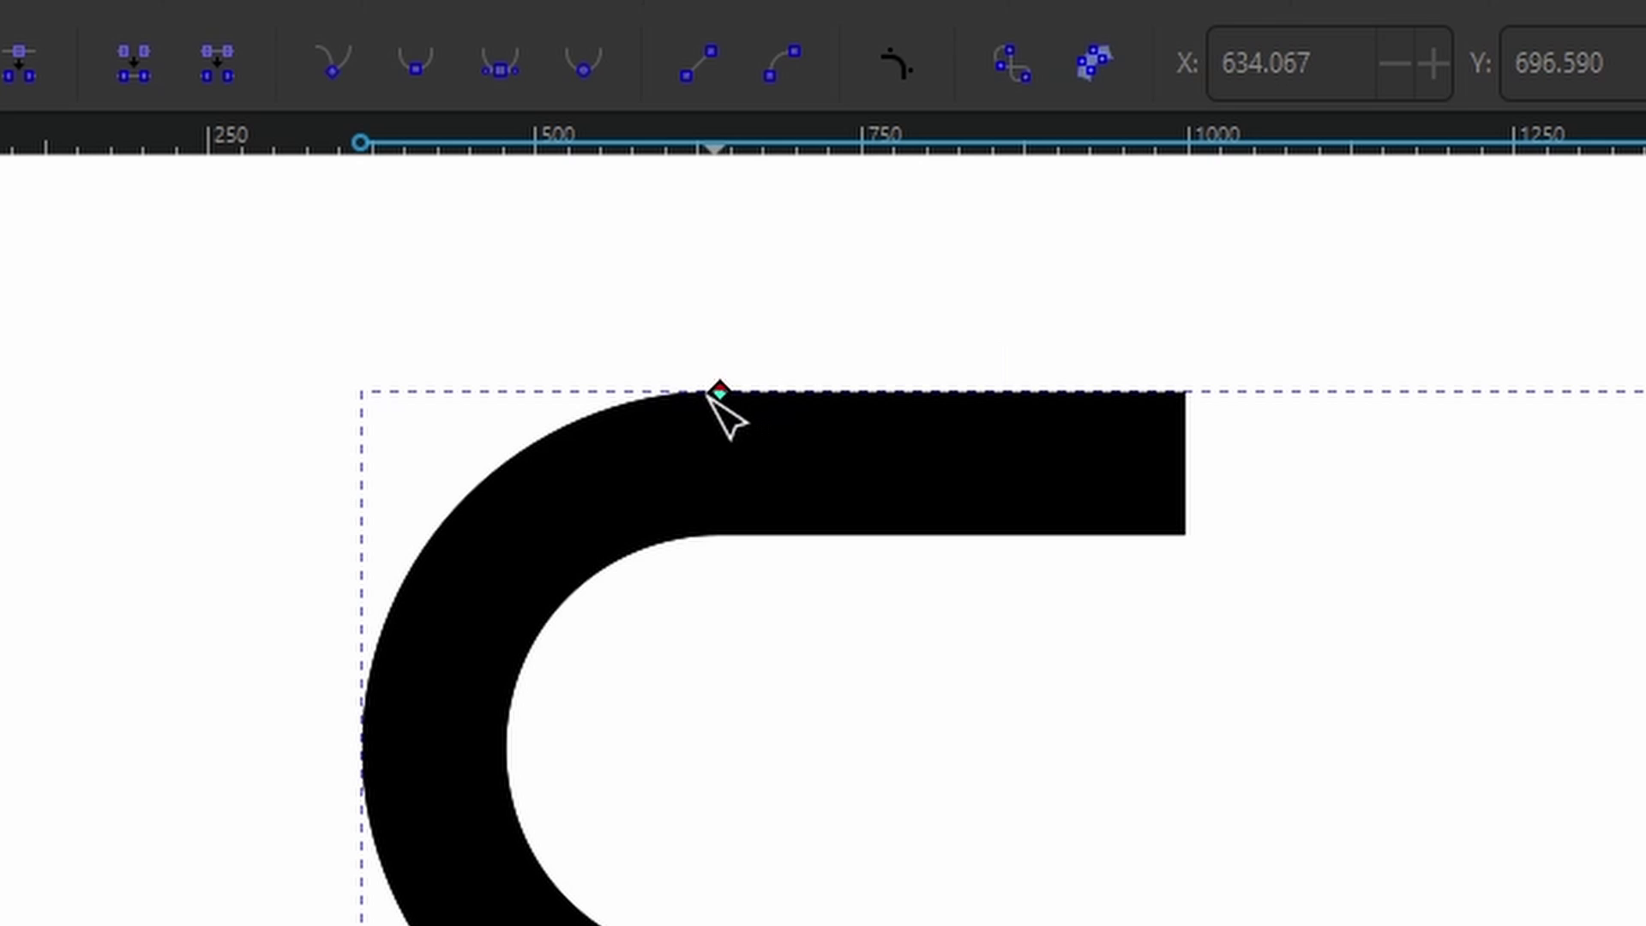
{"action": "left_click_drag", "start_coordinate": [720, 393], "coordinate": [657, 328]}
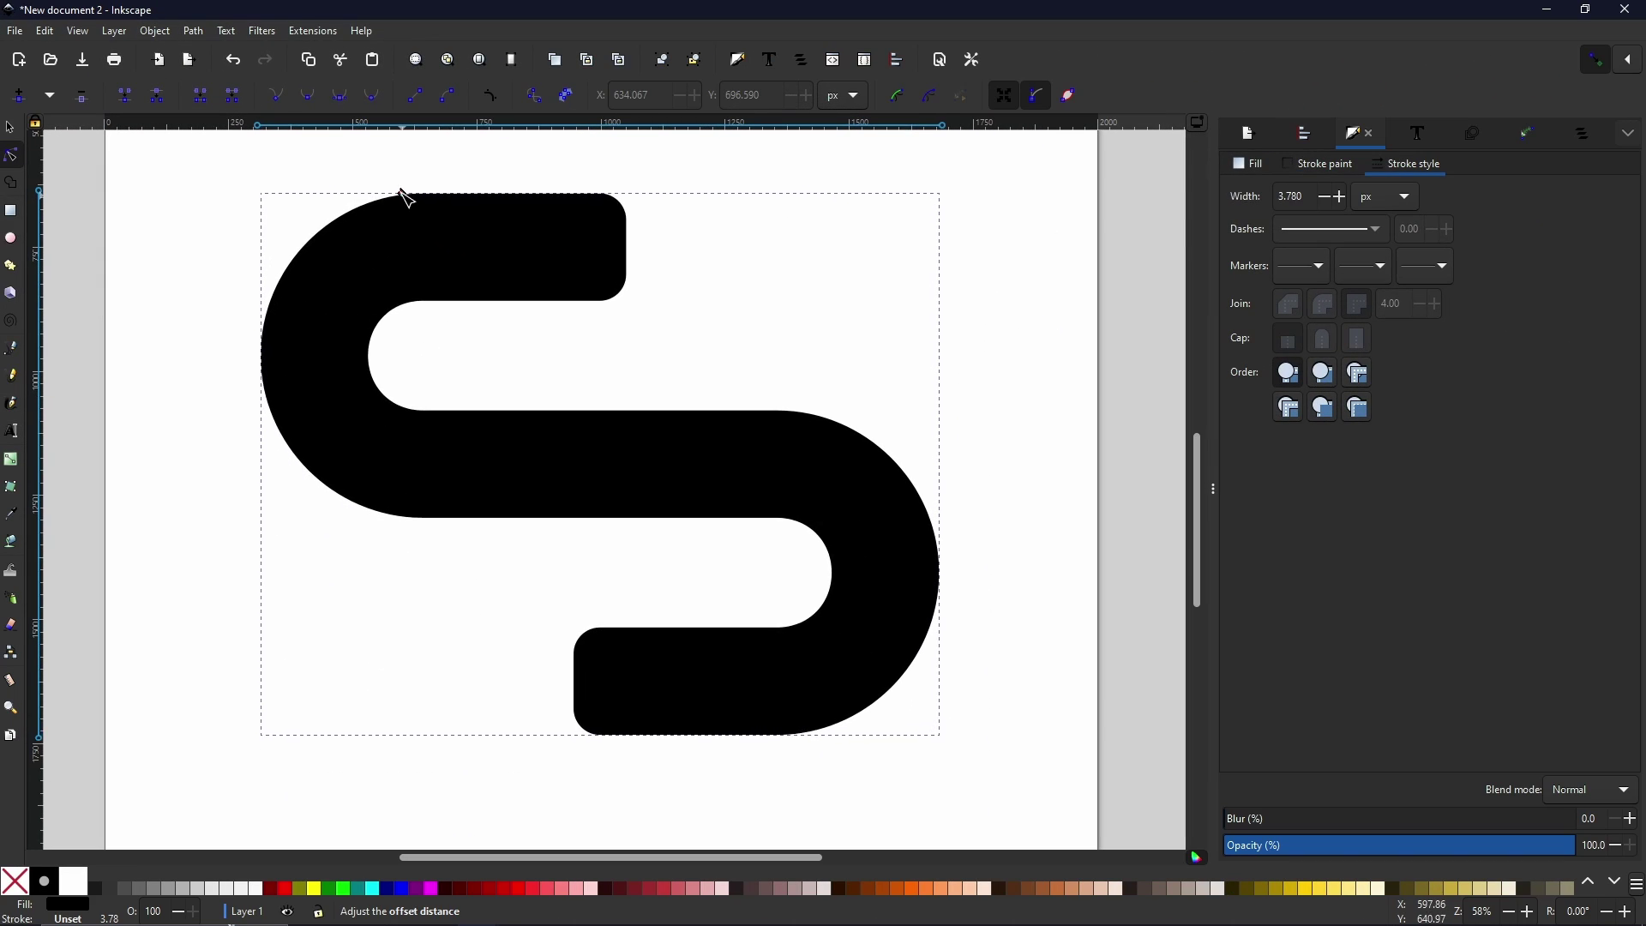
{"action": "left_click_drag", "start_coordinate": [402, 193], "coordinate": [411, 160]}
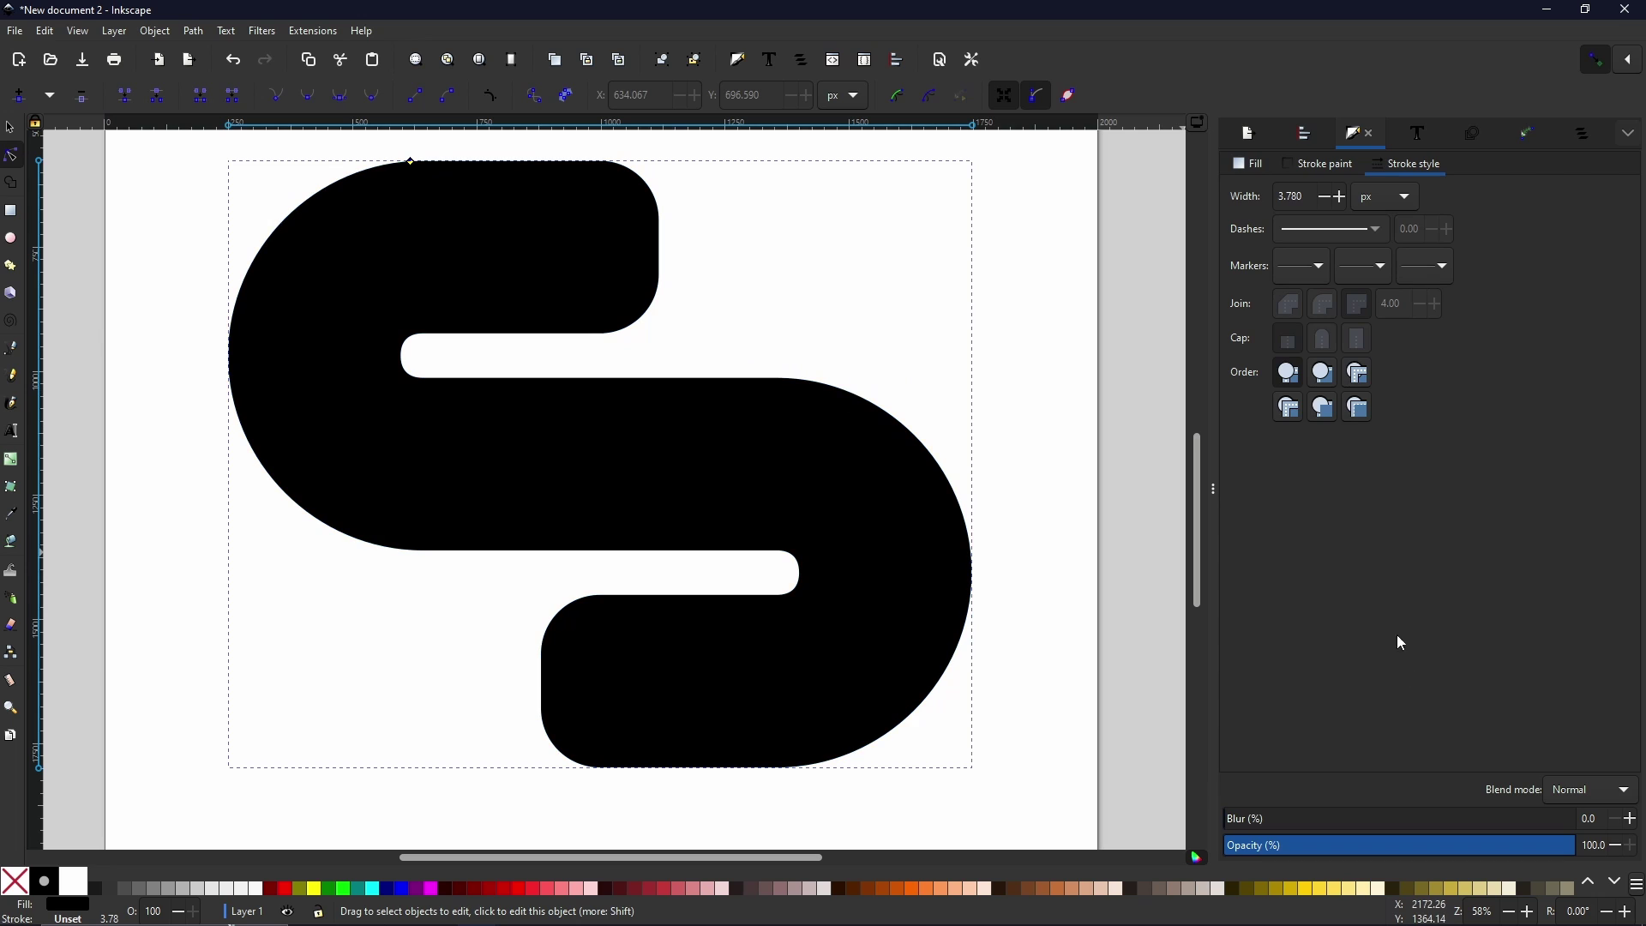
Lower the linked offset's opacity to about 57%, and undo the opacity and offset distance changes
{"action": "left_click", "coordinate": [1424, 850]}
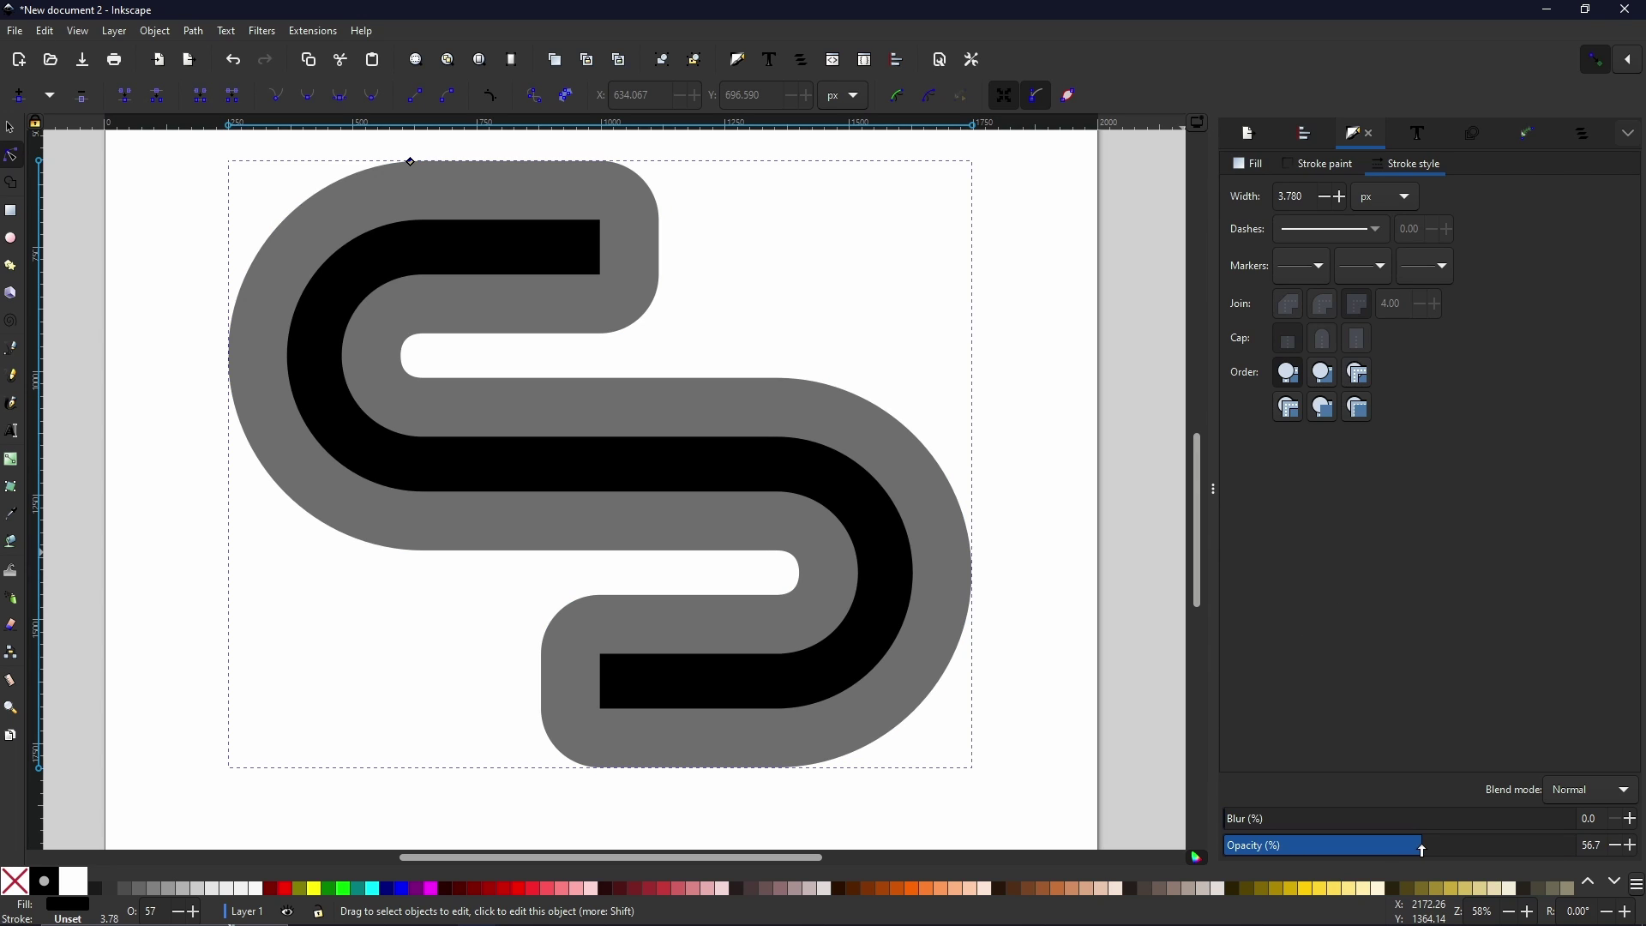
{"action": "left_click_drag", "start_coordinate": [1410, 849], "coordinate": [1432, 849]}
{"action": "key", "text": "ctrl+z"}
{"action": "key", "text": "ctrl+z"}
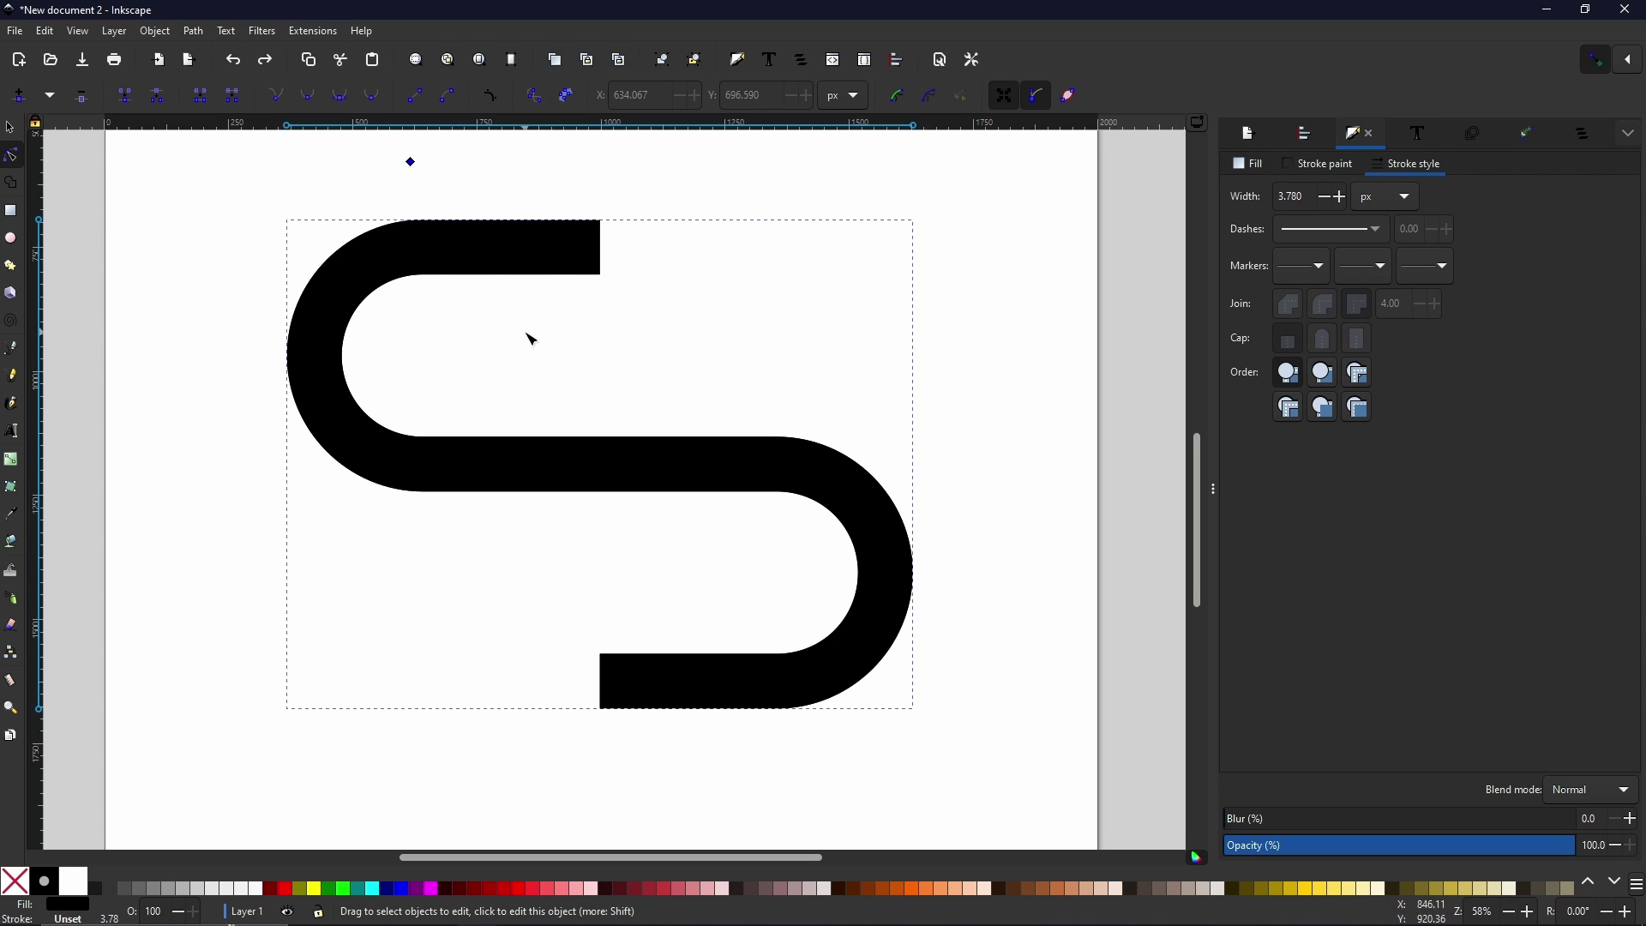
Replace the linked offset with a dynamic offset of the S shape and extend it outward
{"action": "key", "text": "Escape"}
{"action": "key", "text": "ctrl+shift+z"}
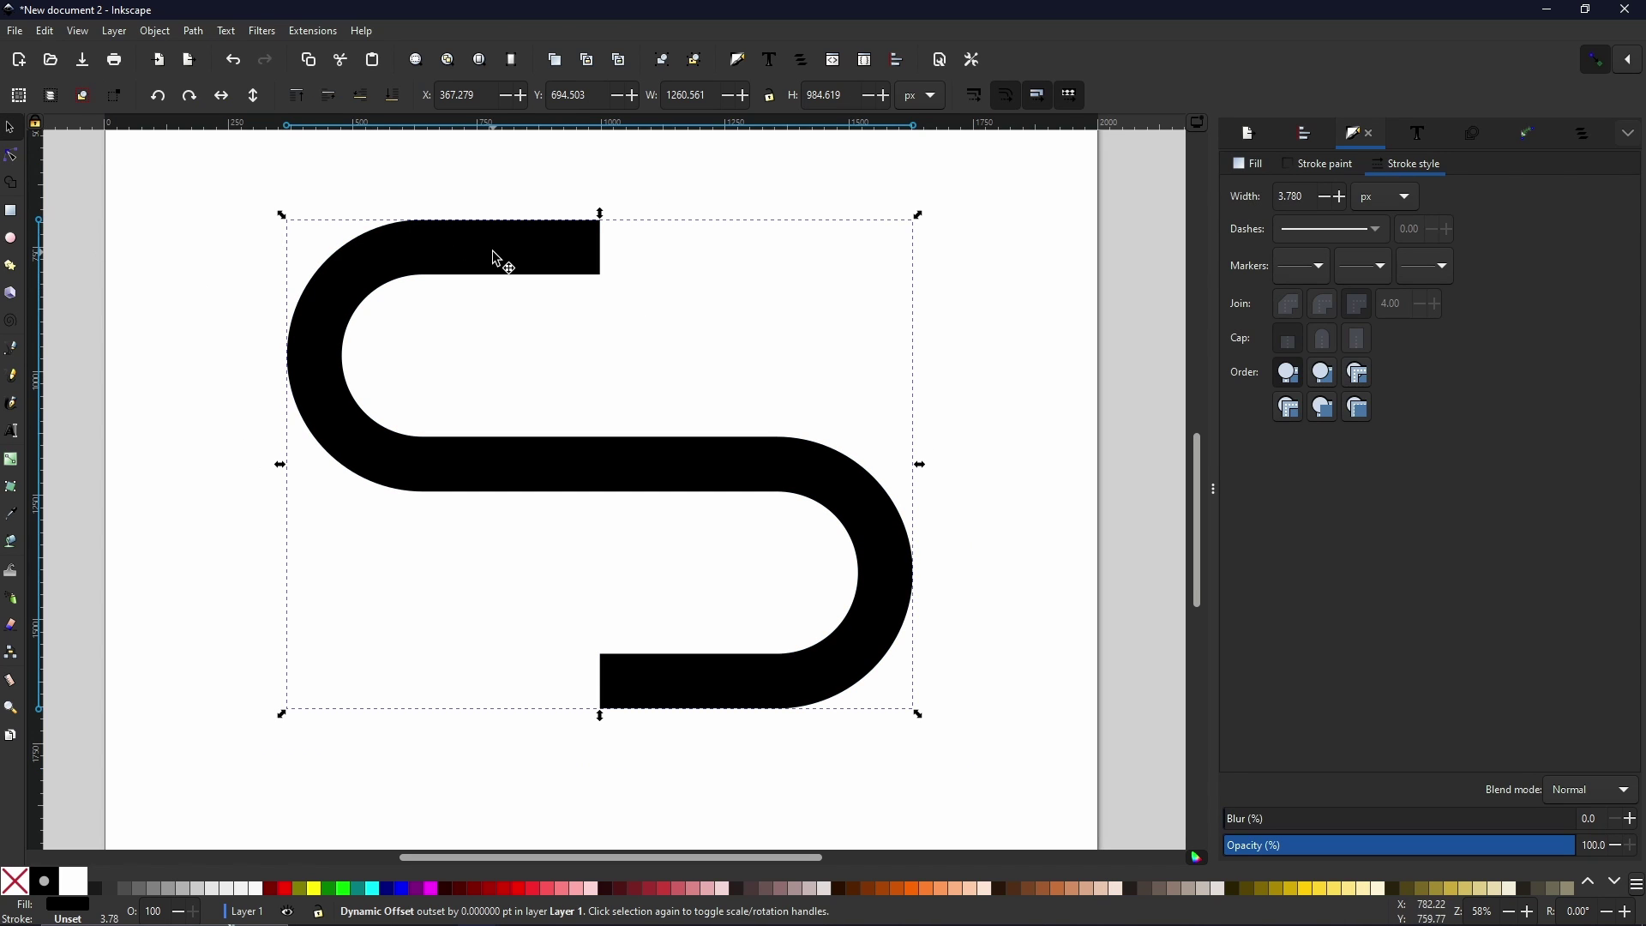
{"action": "left_click", "coordinate": [7, 158]}
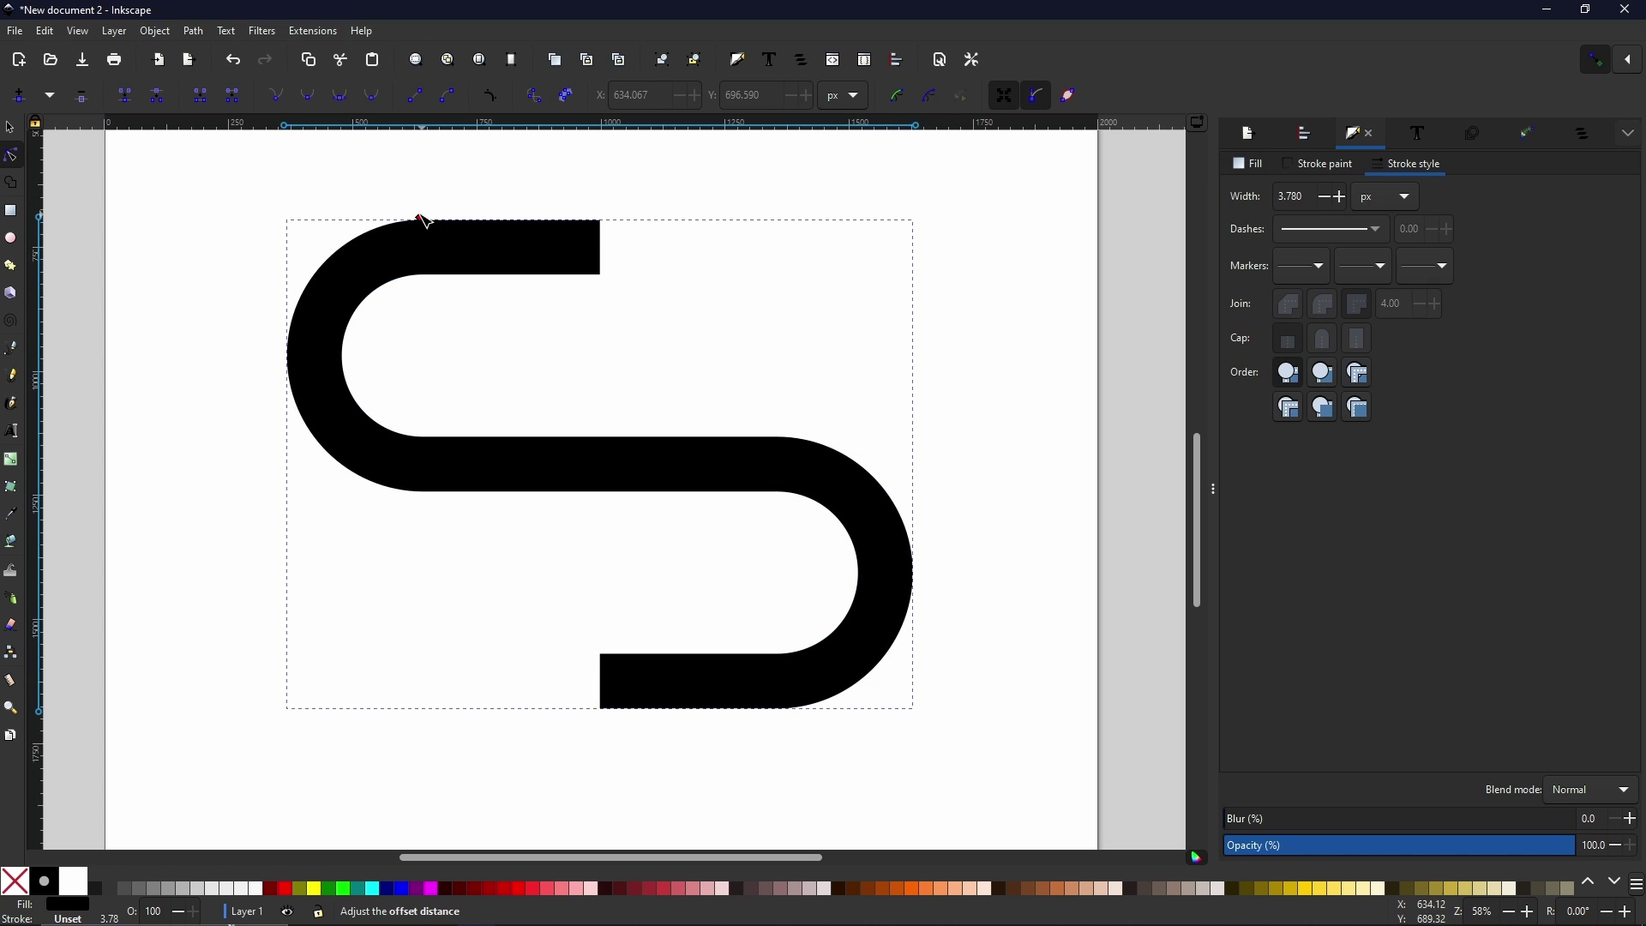
{"action": "left_click_drag", "start_coordinate": [423, 220], "coordinate": [366, 172]}
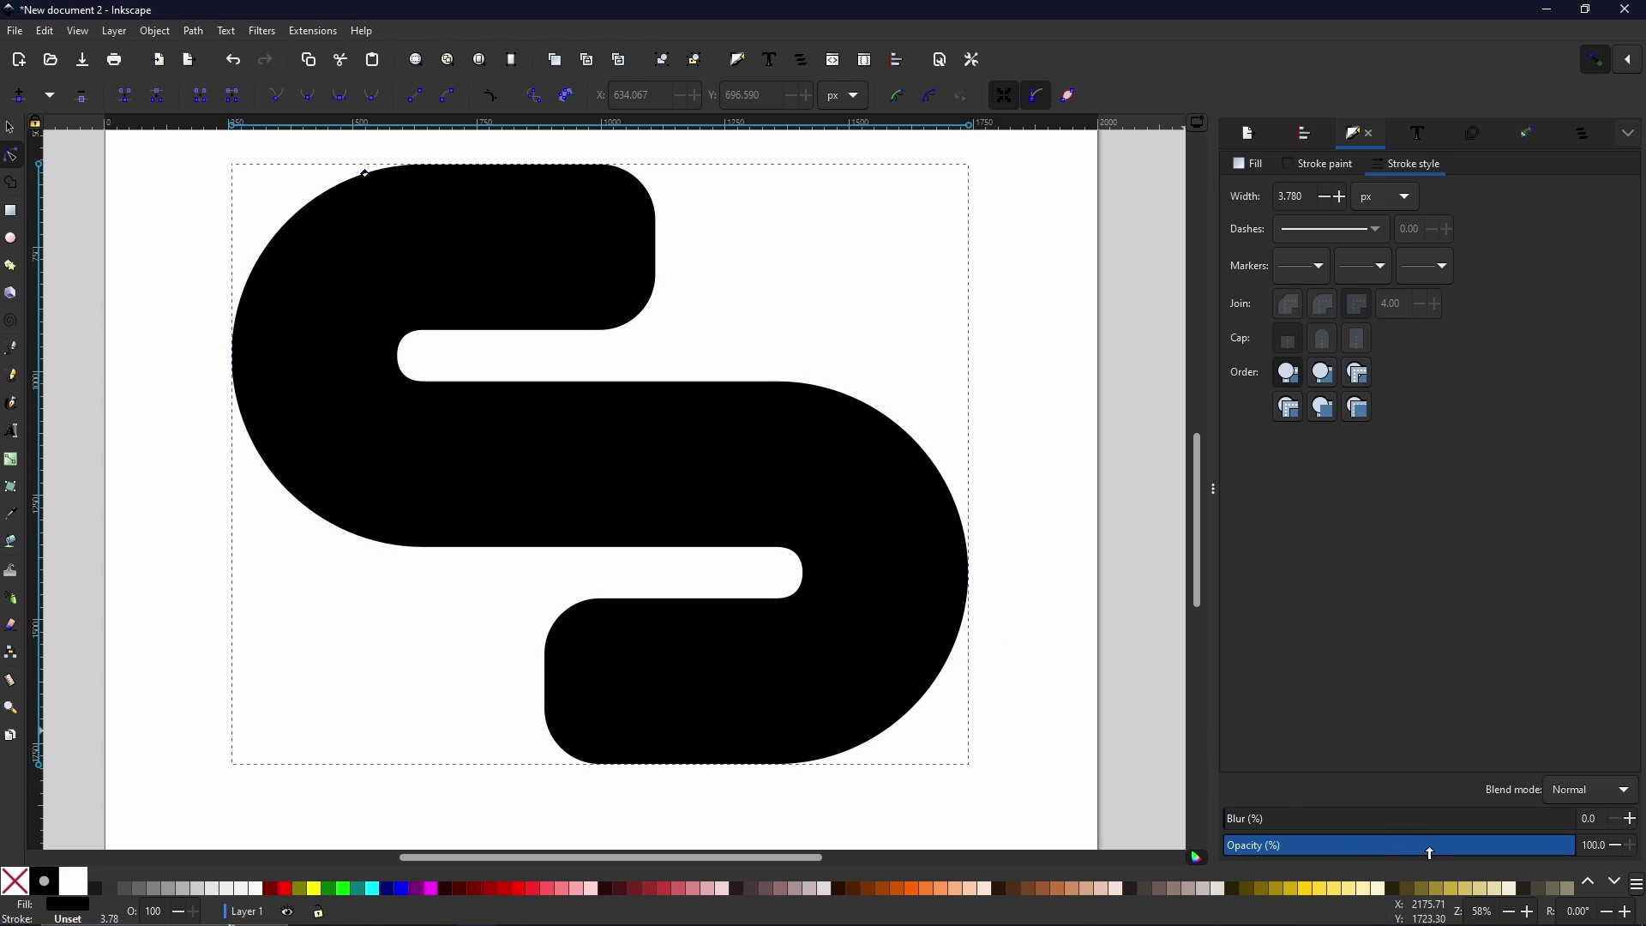
Preview the dynamic offset at 61% opacity, and undo the dynamic offset
{"action": "left_click_drag", "start_coordinate": [1430, 851], "coordinate": [1582, 864]}
{"action": "left_click", "coordinate": [1438, 846]}
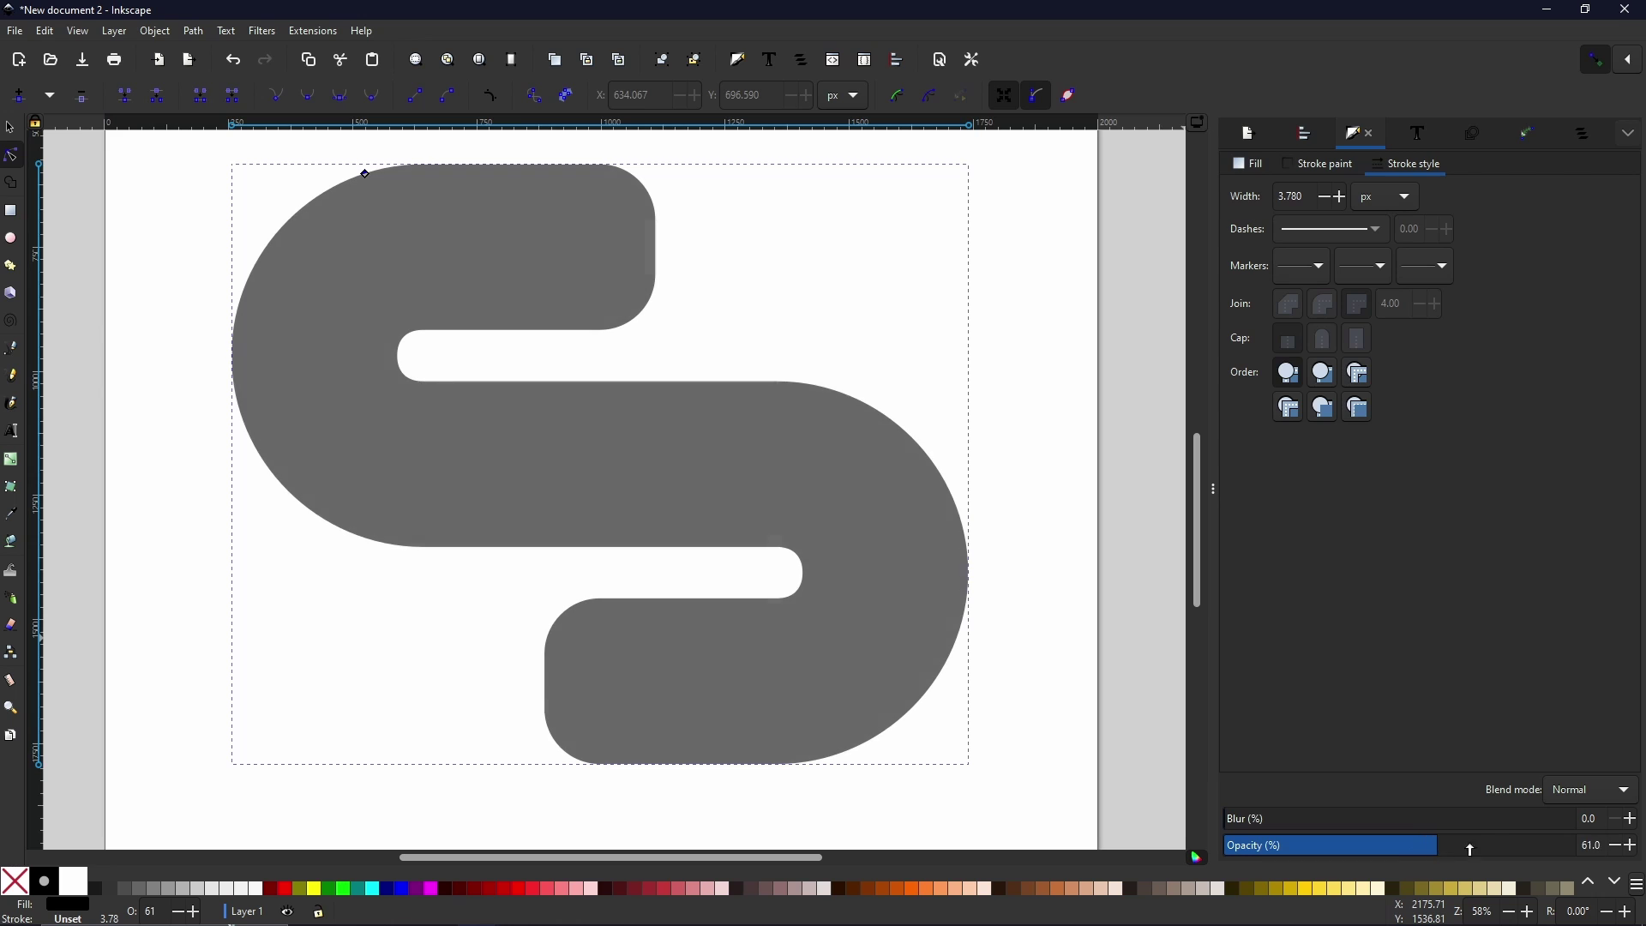
{"action": "left_click_drag", "start_coordinate": [1470, 849], "coordinate": [1608, 845]}
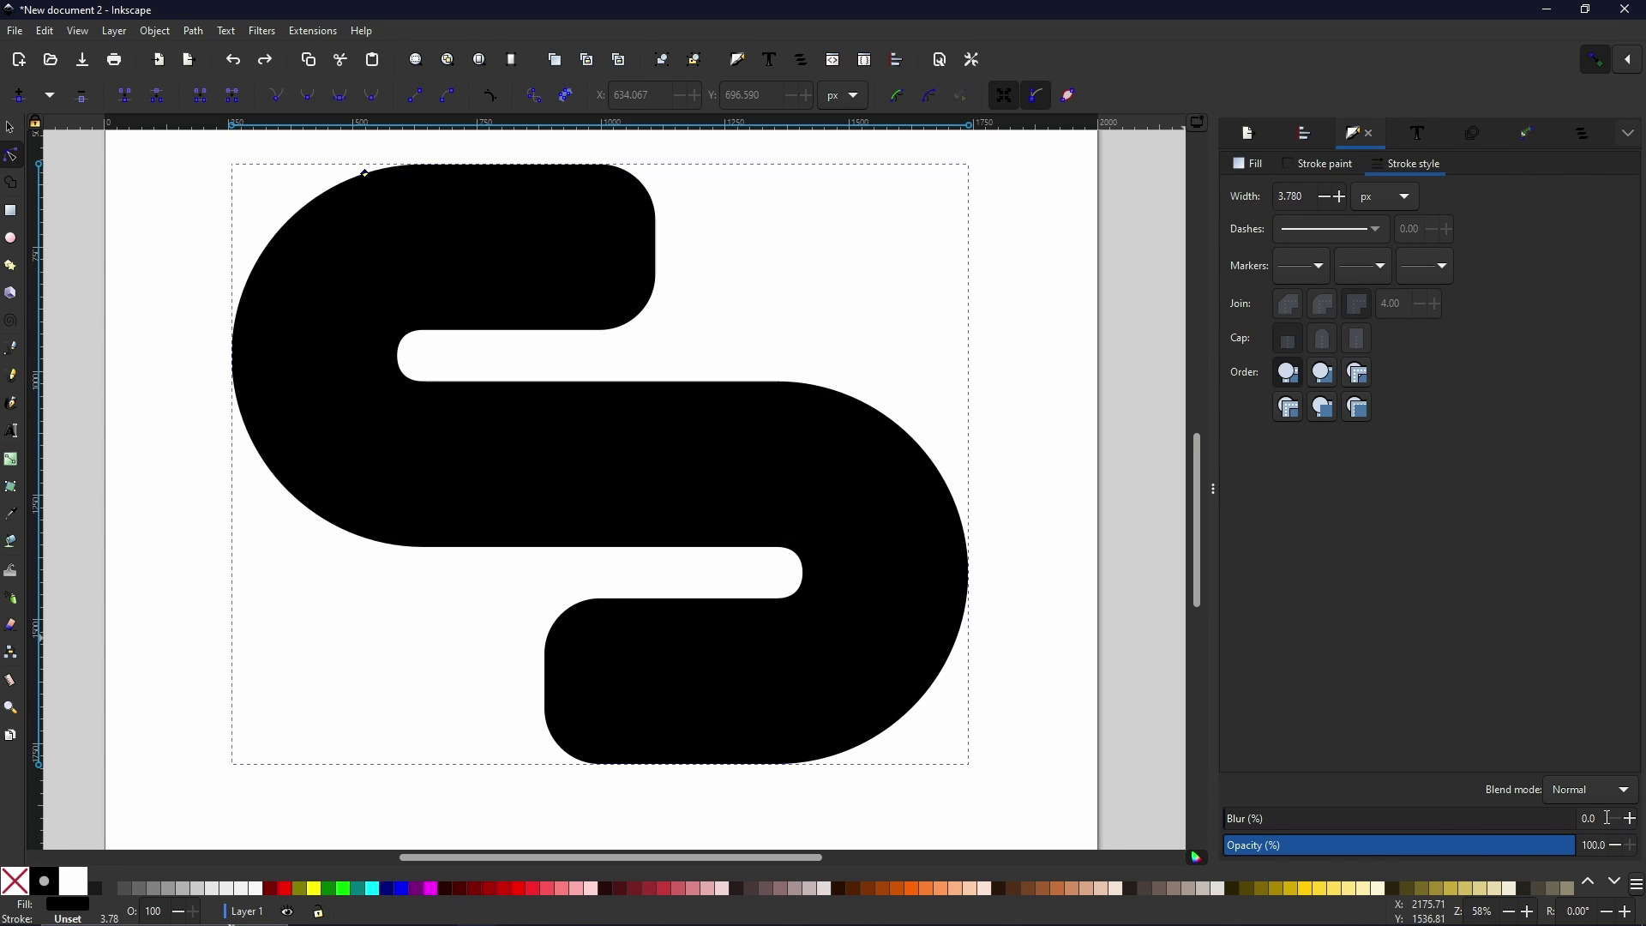
{"action": "key", "text": "ctrl+z"}
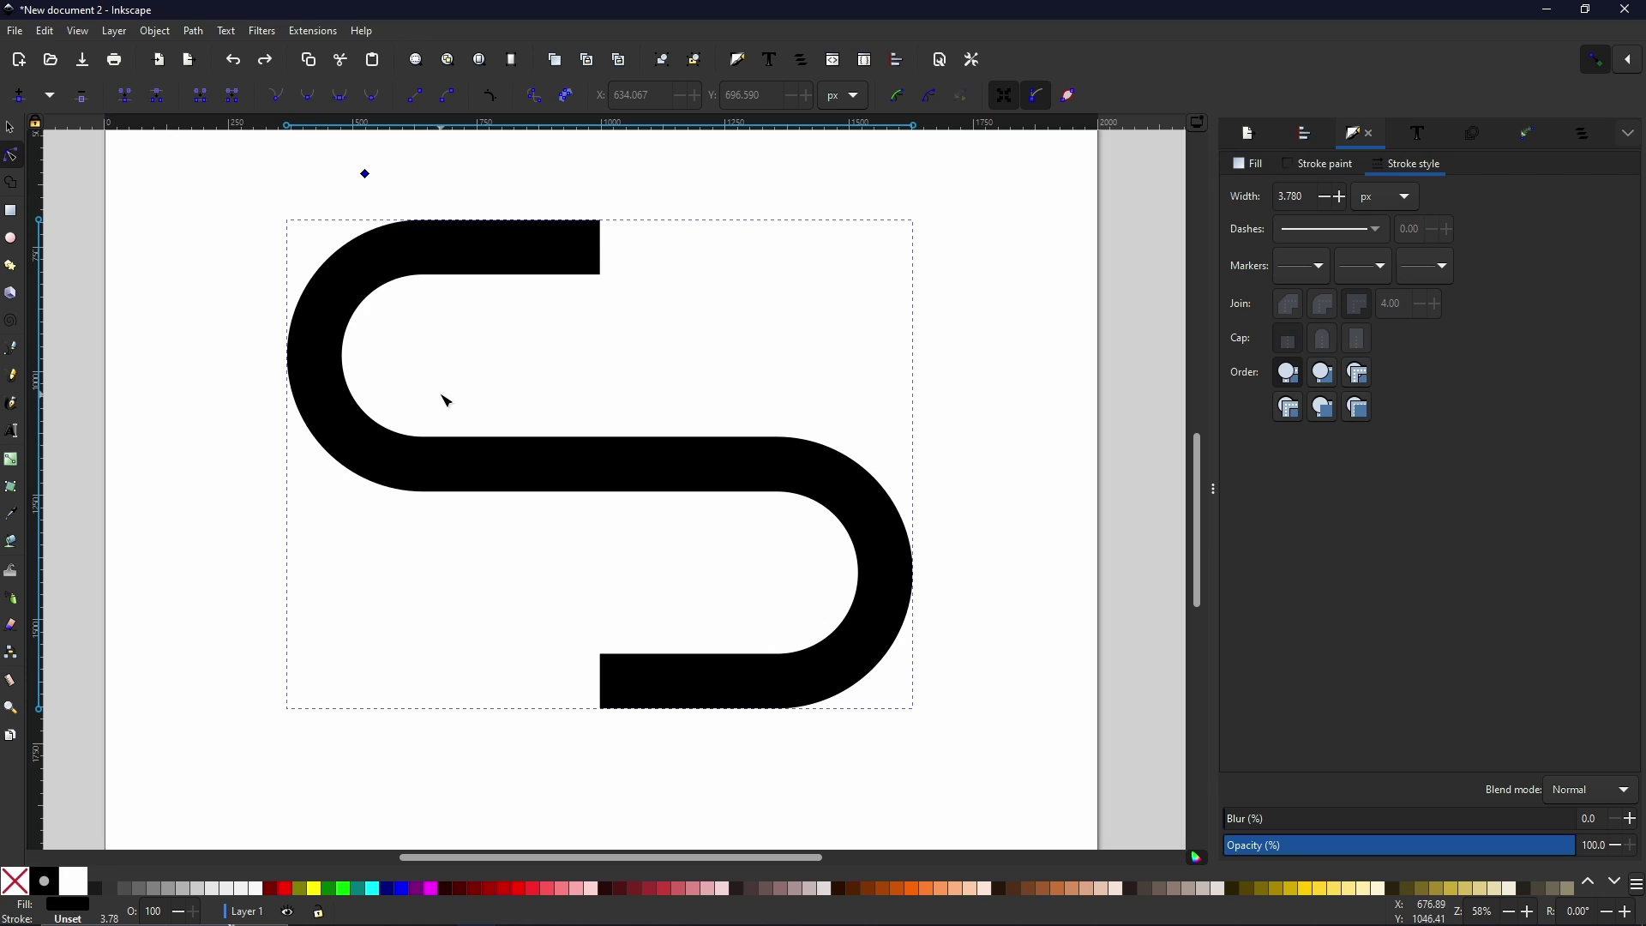
{"action": "key", "text": "Escape"}
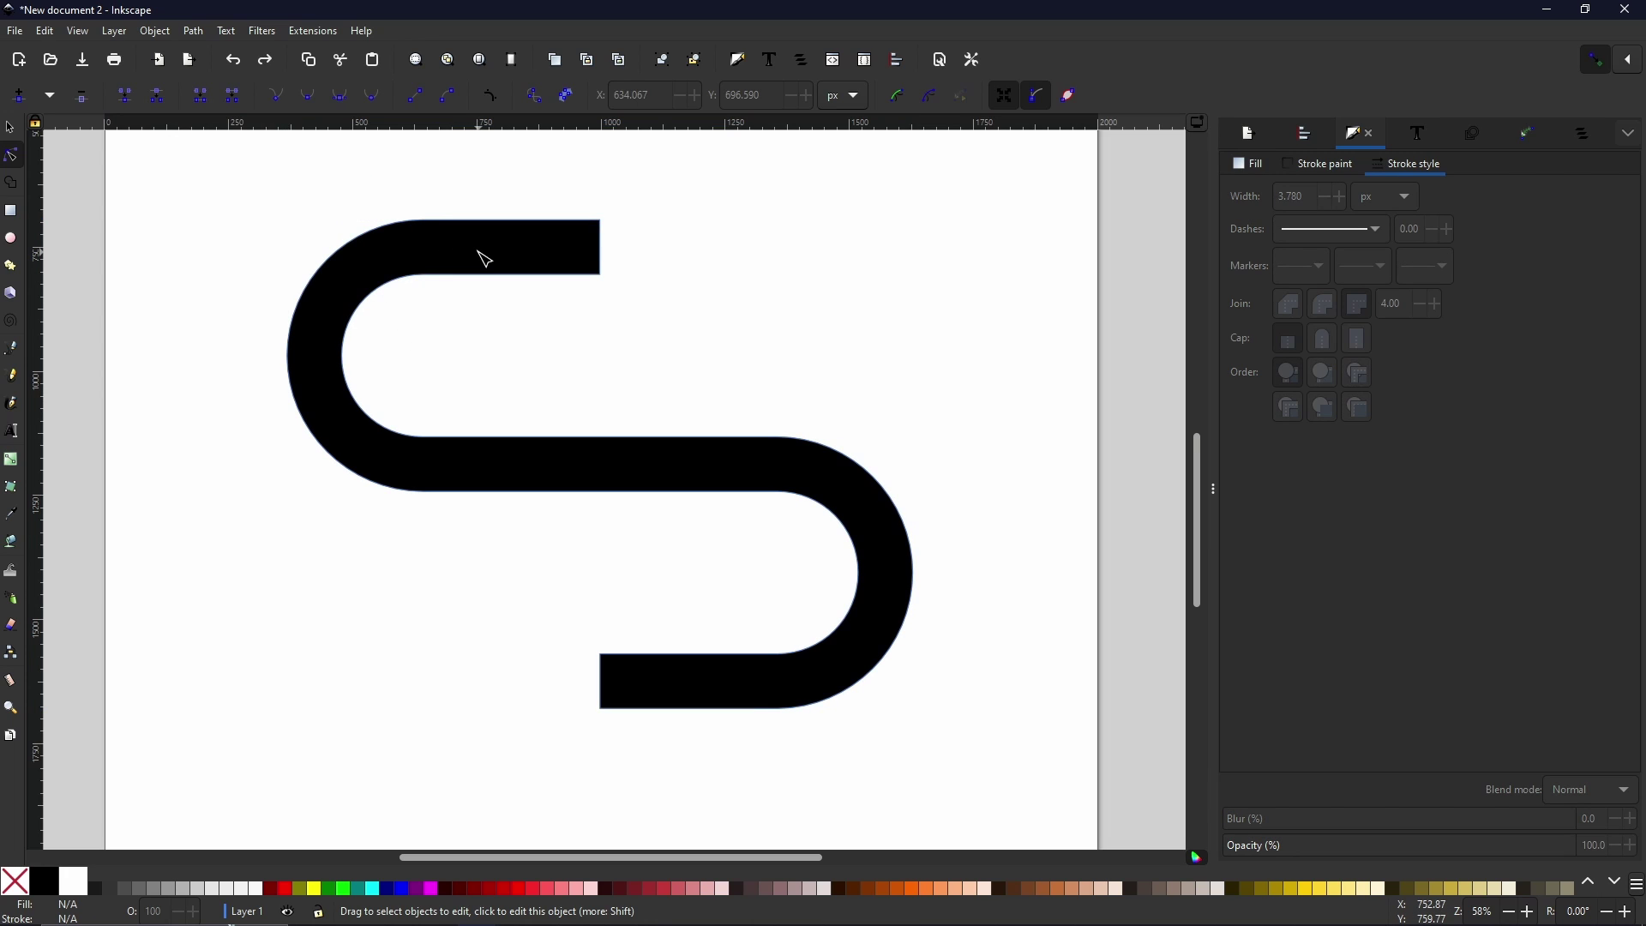
Create a linked offset of the original S-shaped path again and extend it outward around the S
{"action": "left_click", "coordinate": [483, 258]}
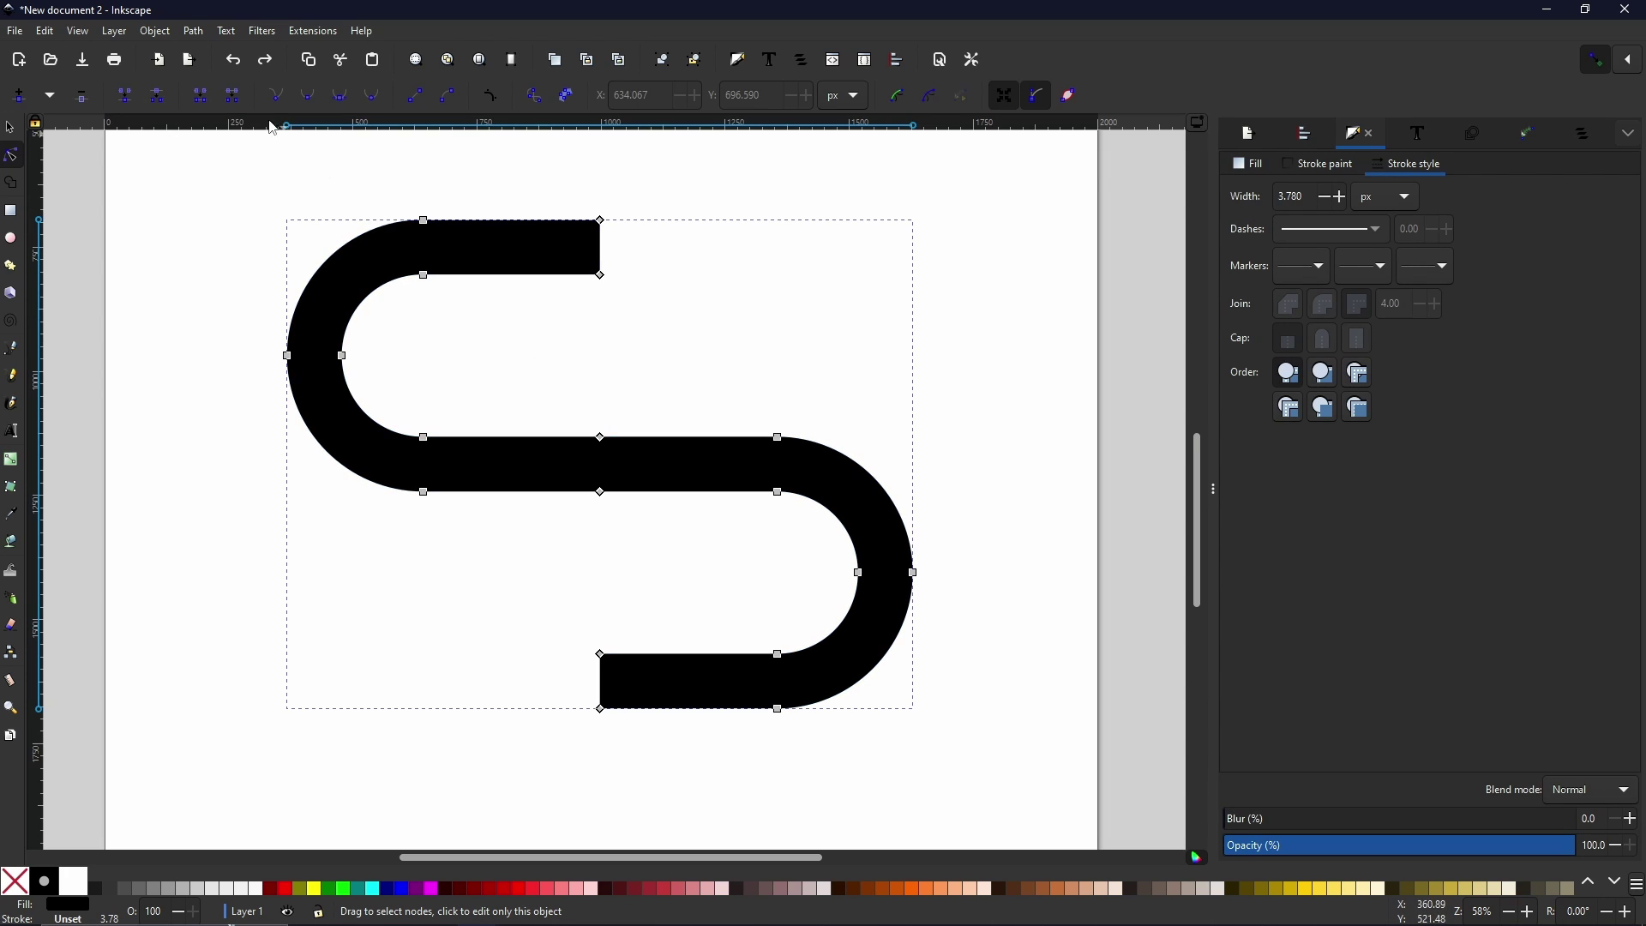
{"action": "left_click", "coordinate": [194, 30]}
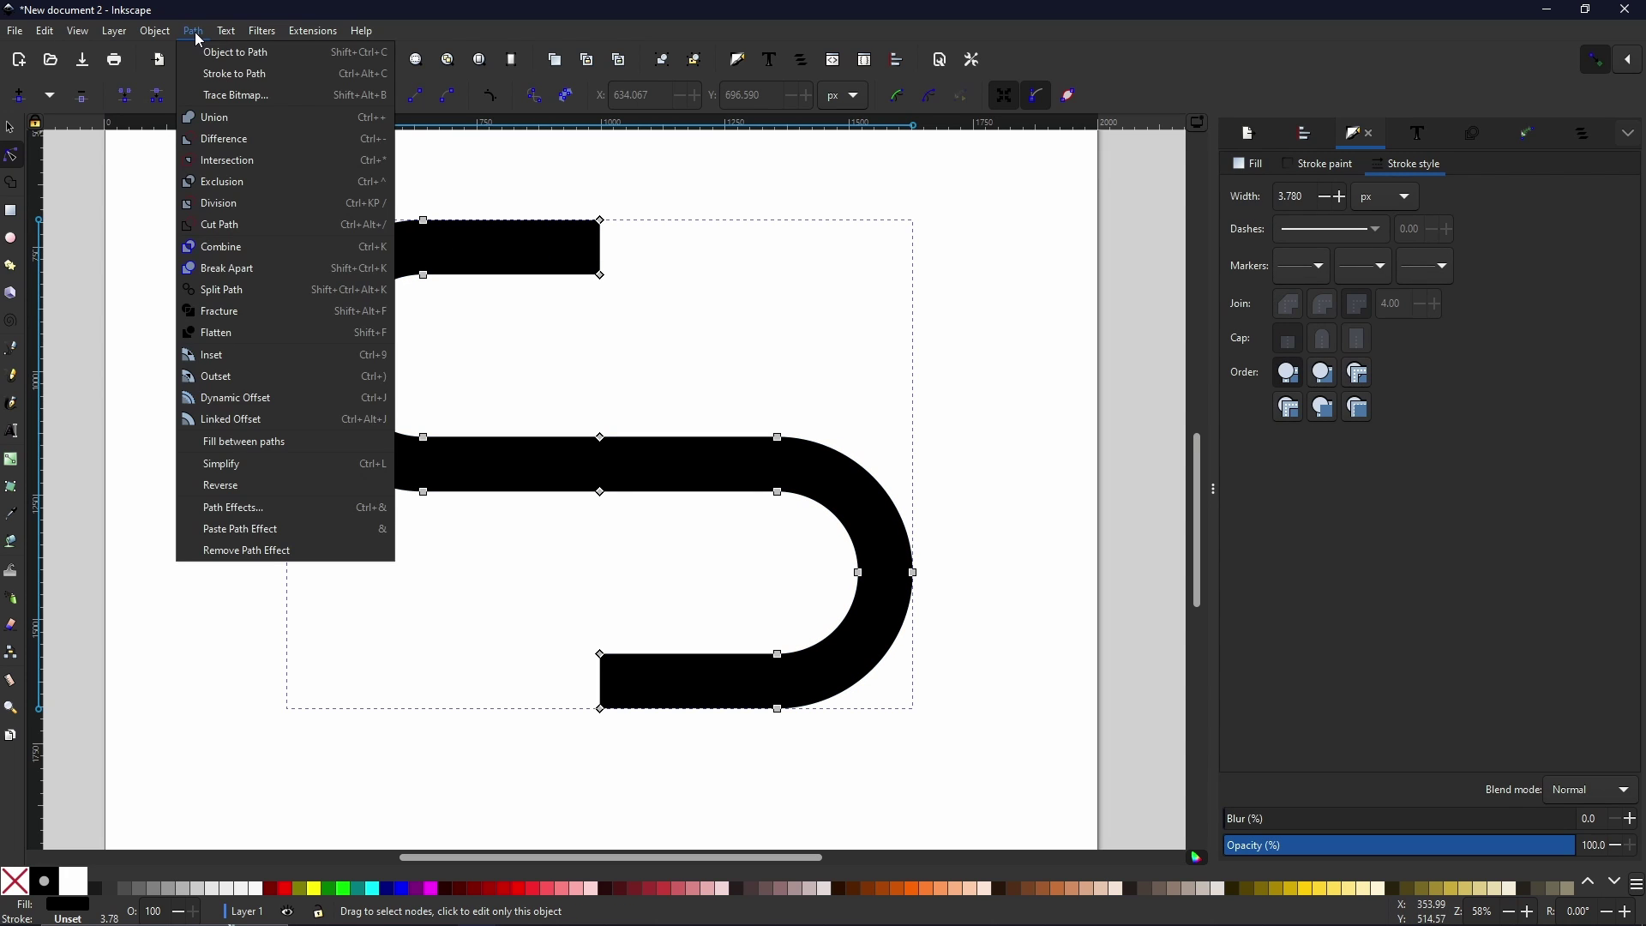
{"action": "left_click", "coordinate": [230, 421]}
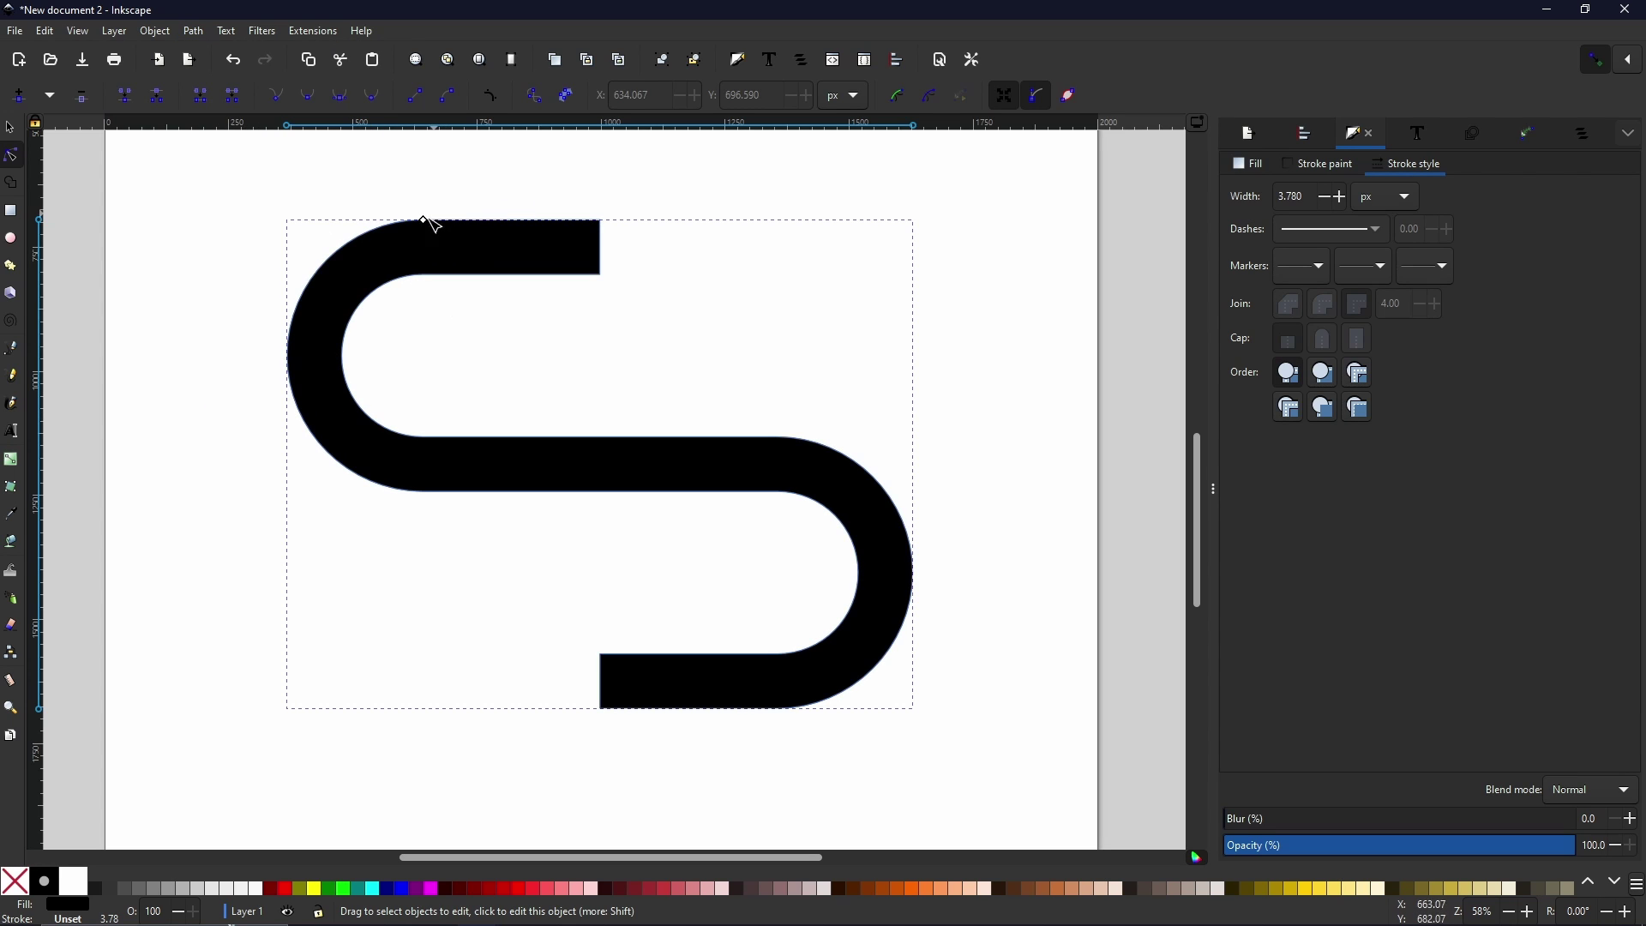
{"action": "left_click_drag", "start_coordinate": [425, 222], "coordinate": [348, 172]}
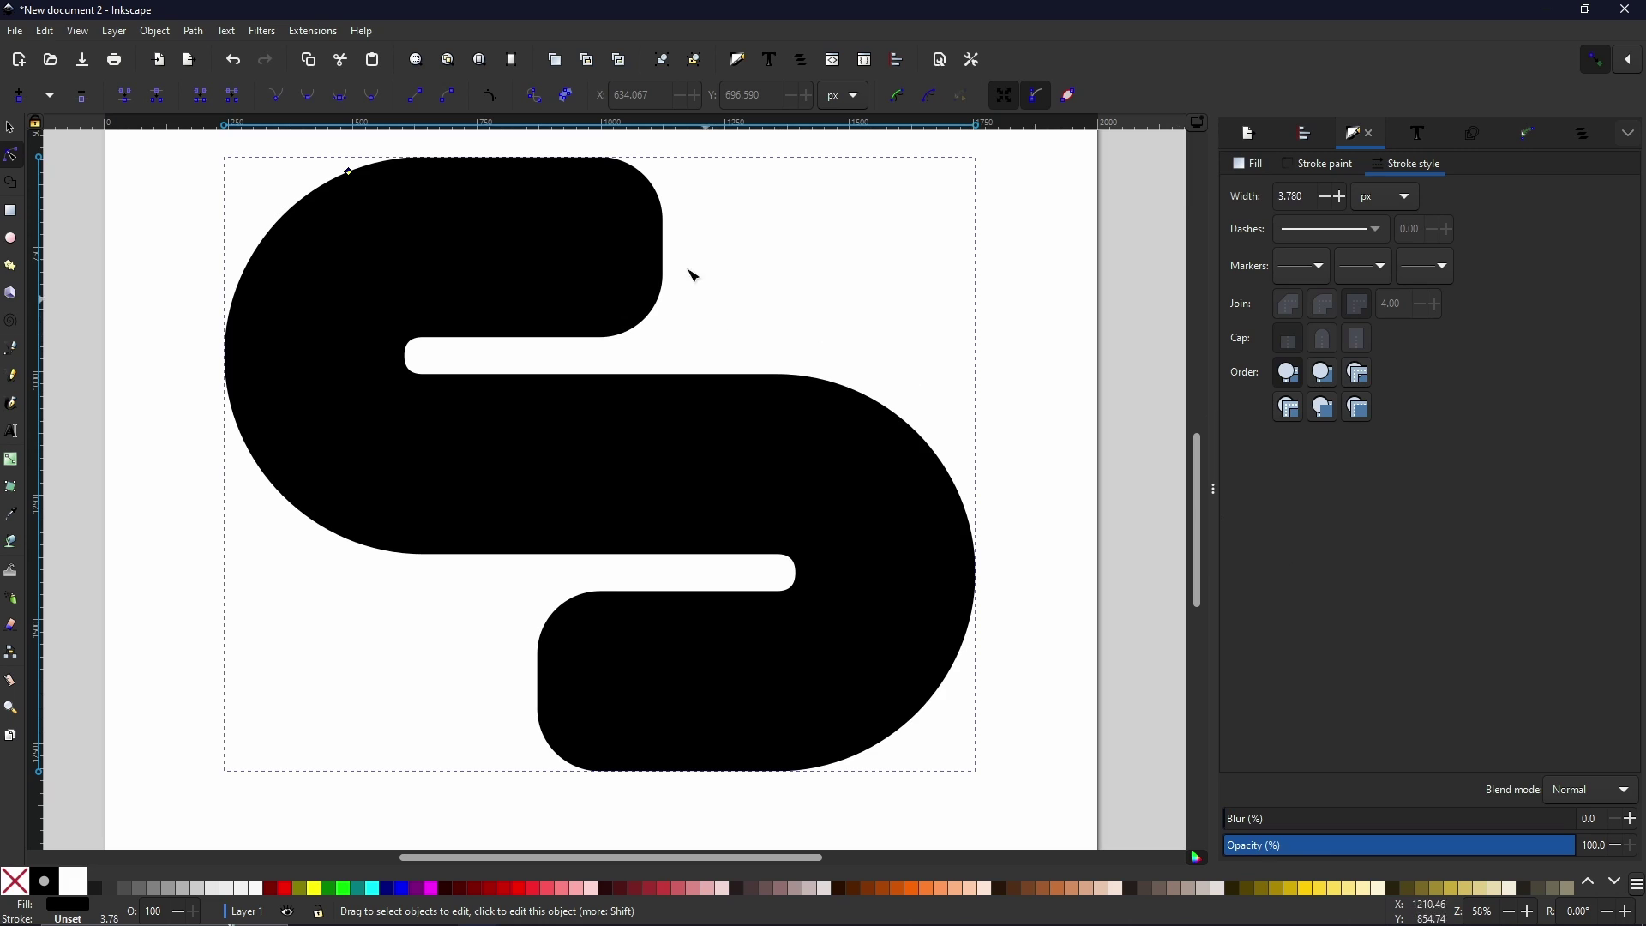
Convert the linked offset into a path and colour it red (#FF0000) with about 57% opacity
{"action": "left_click", "coordinate": [193, 32]}
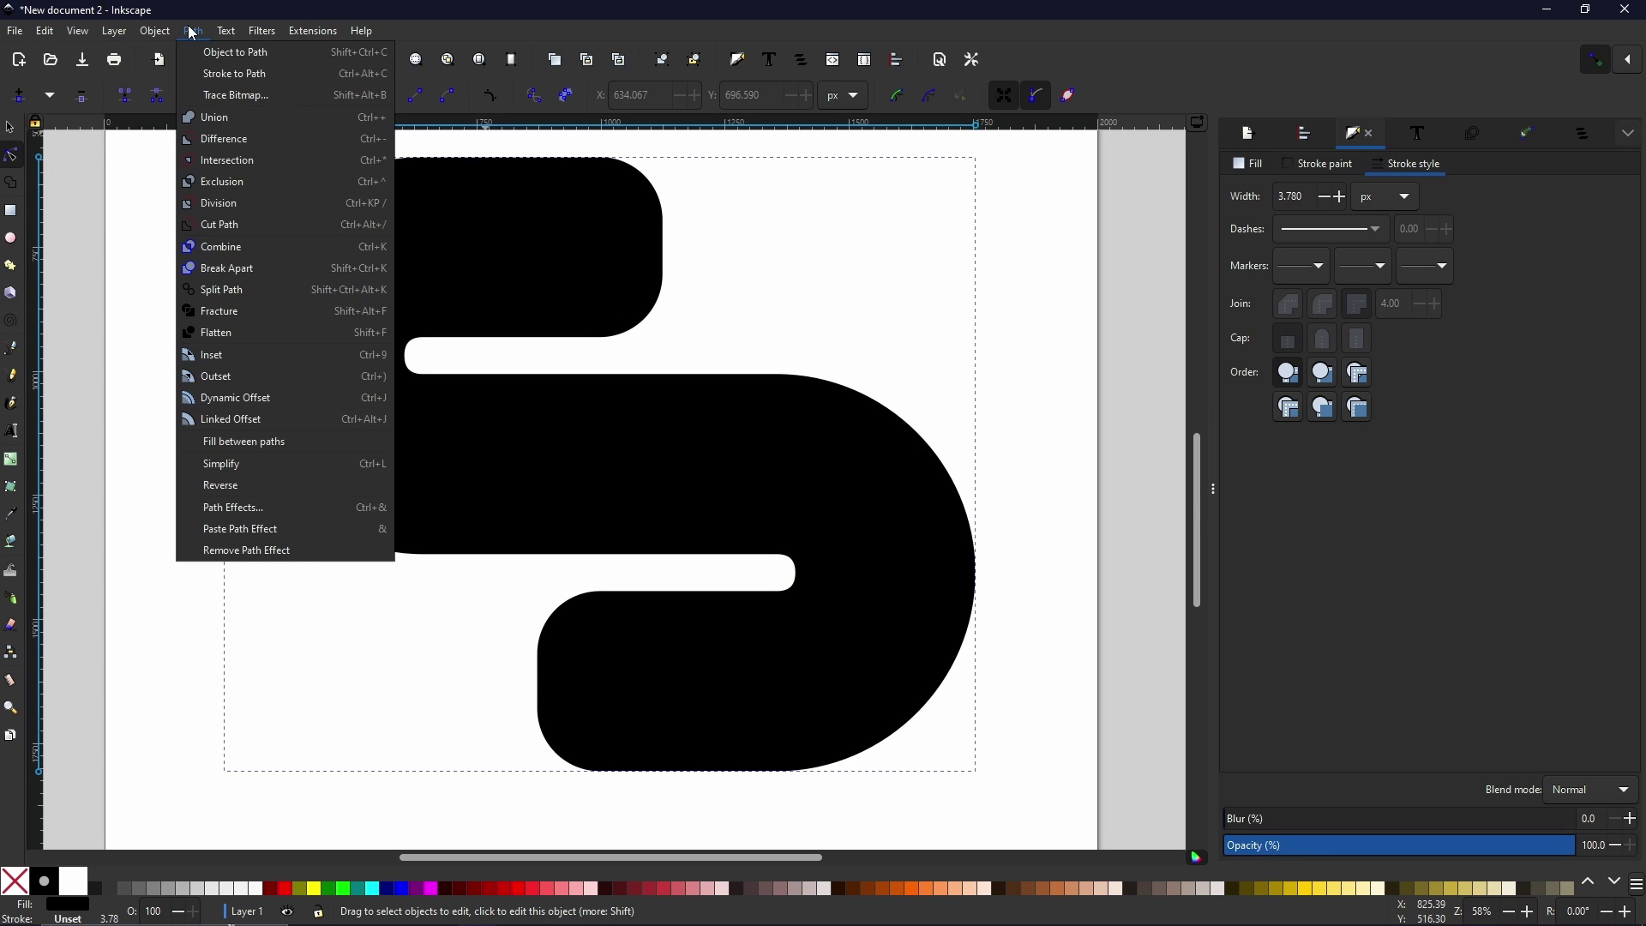
{"action": "left_click", "coordinate": [210, 73]}
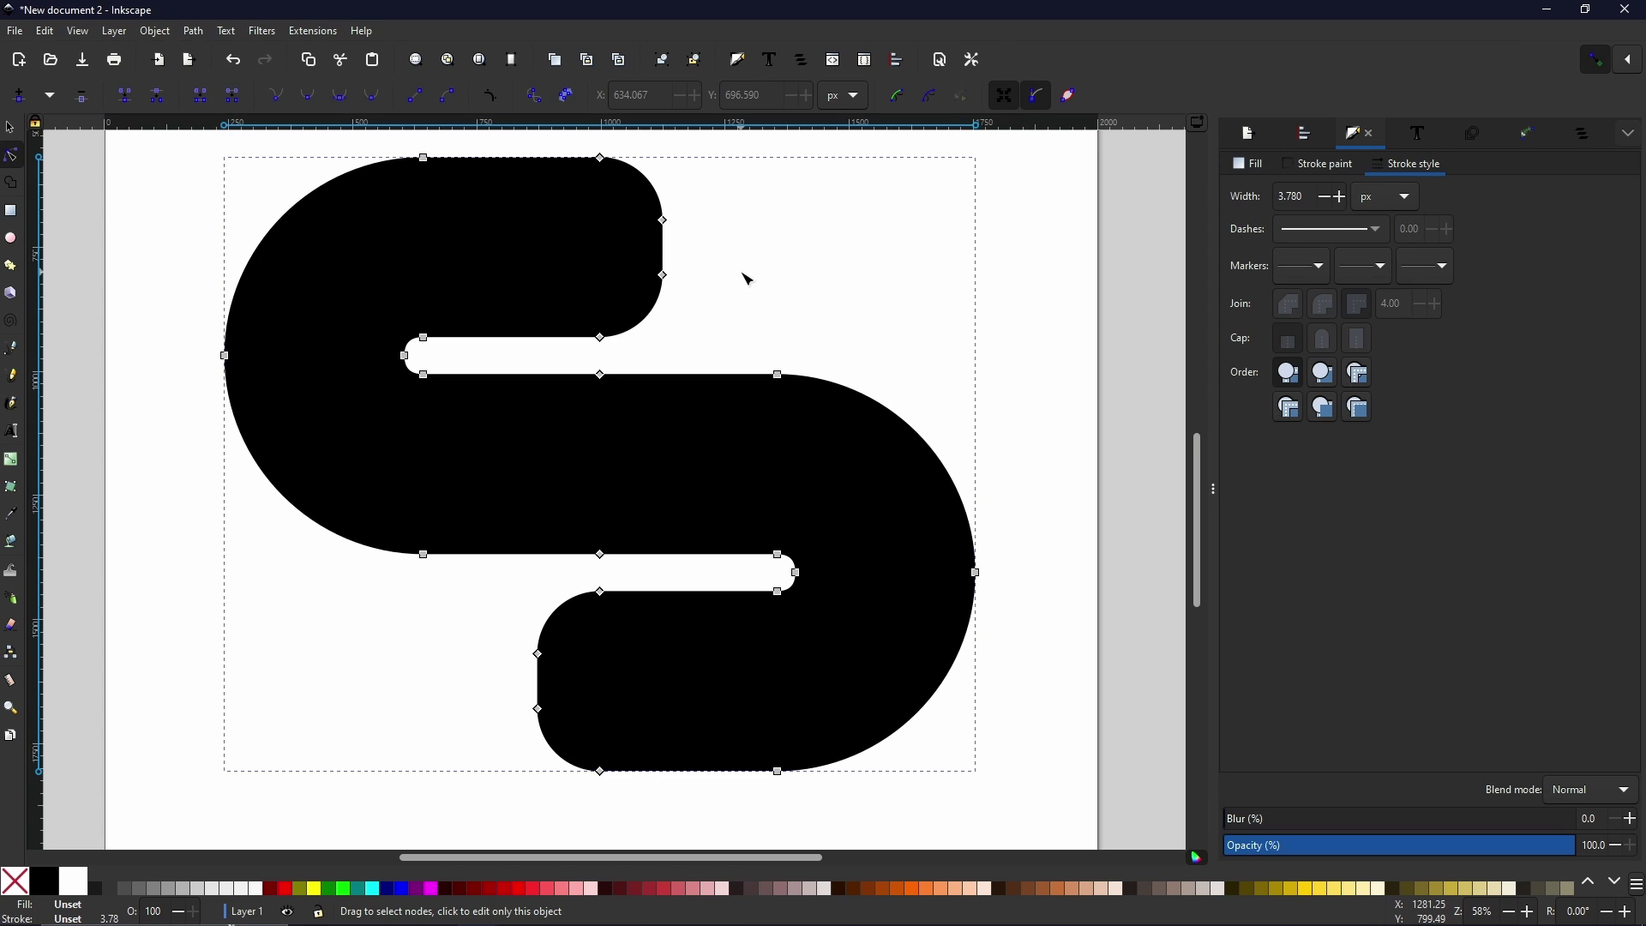
{"action": "left_click", "coordinate": [289, 887], "text": "shift"}
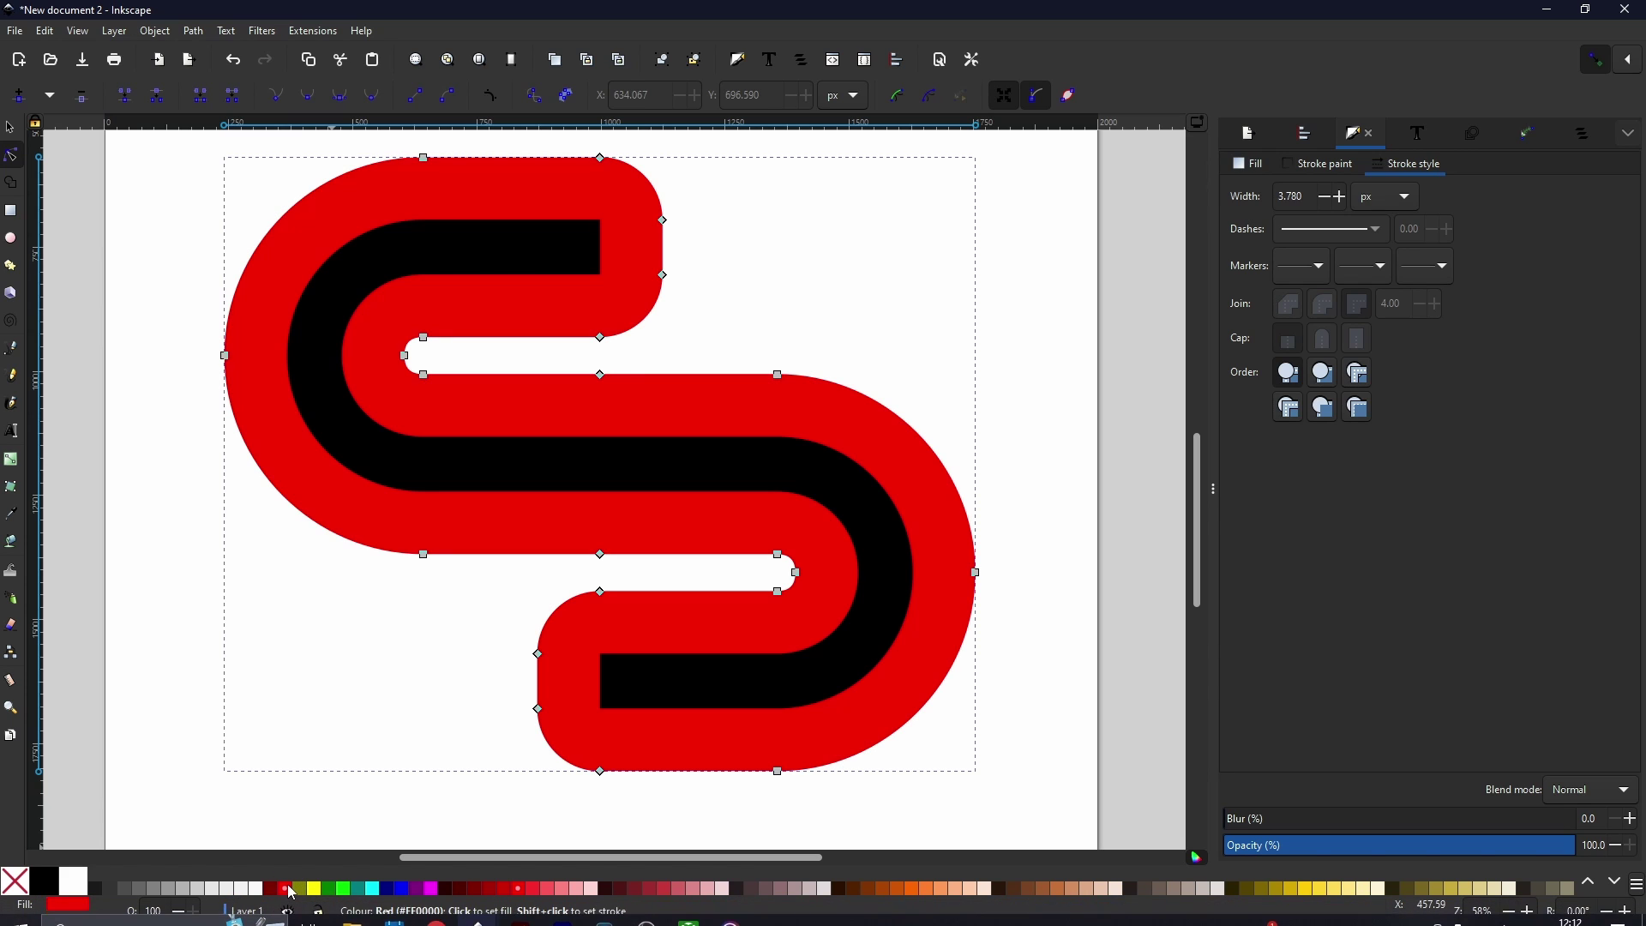
{"action": "left_click", "coordinate": [1439, 847]}
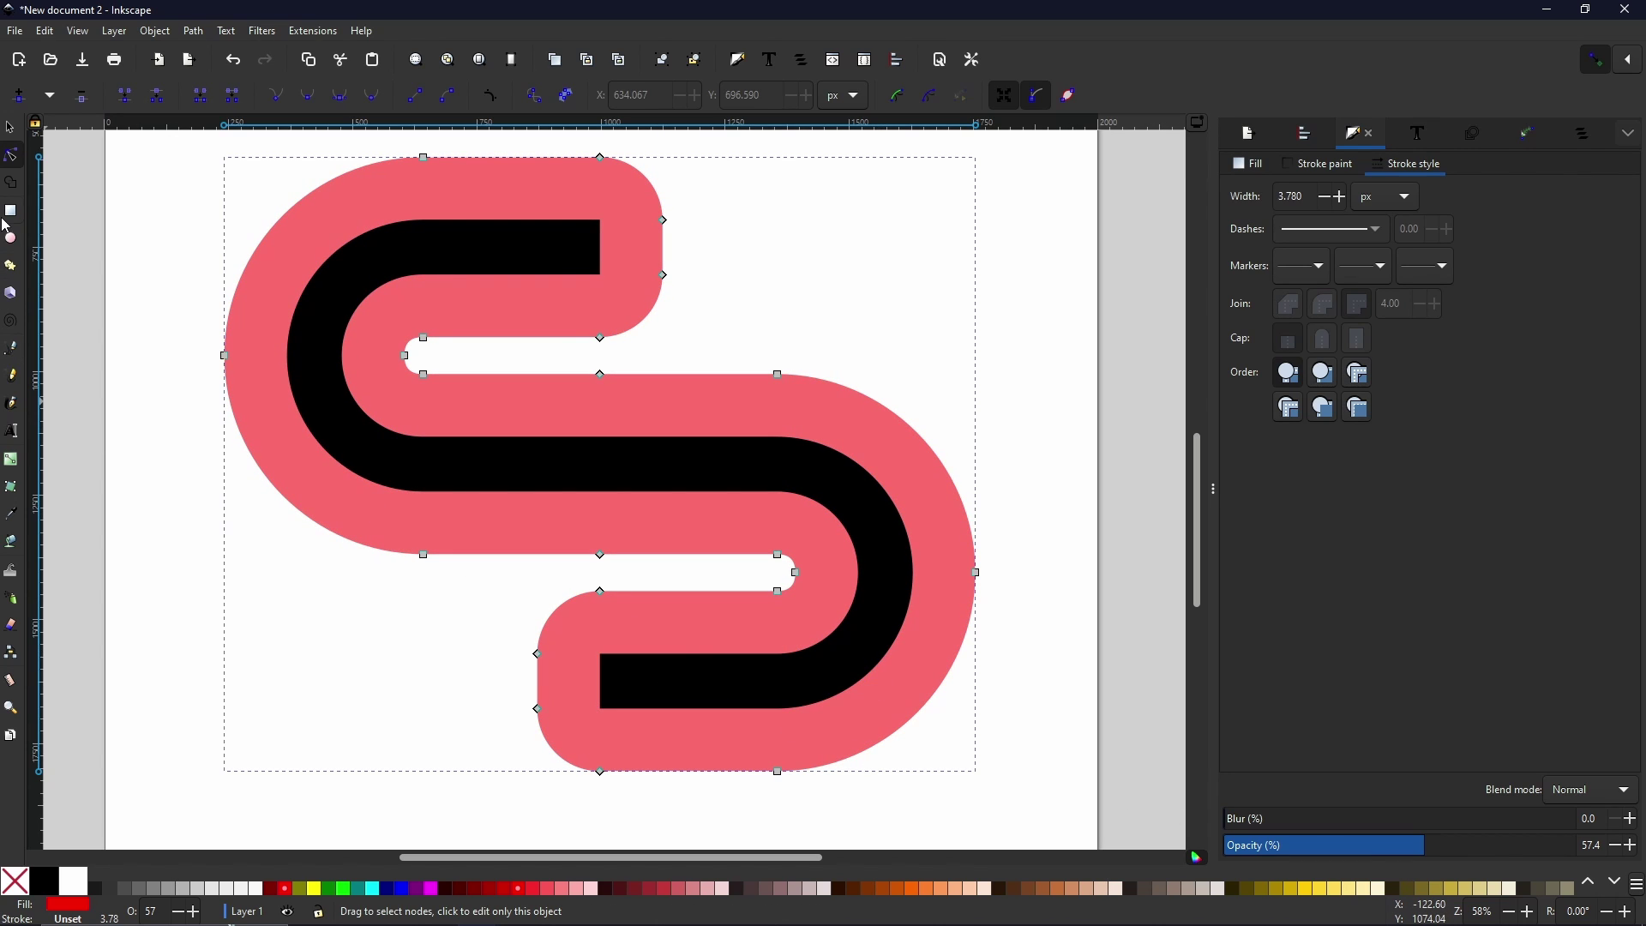
Draw a rectangle about 252 × 985 px spanning the outline's two opposite ends, with no stroke and sharp corners
{"action": "left_click", "coordinate": [11, 212]}
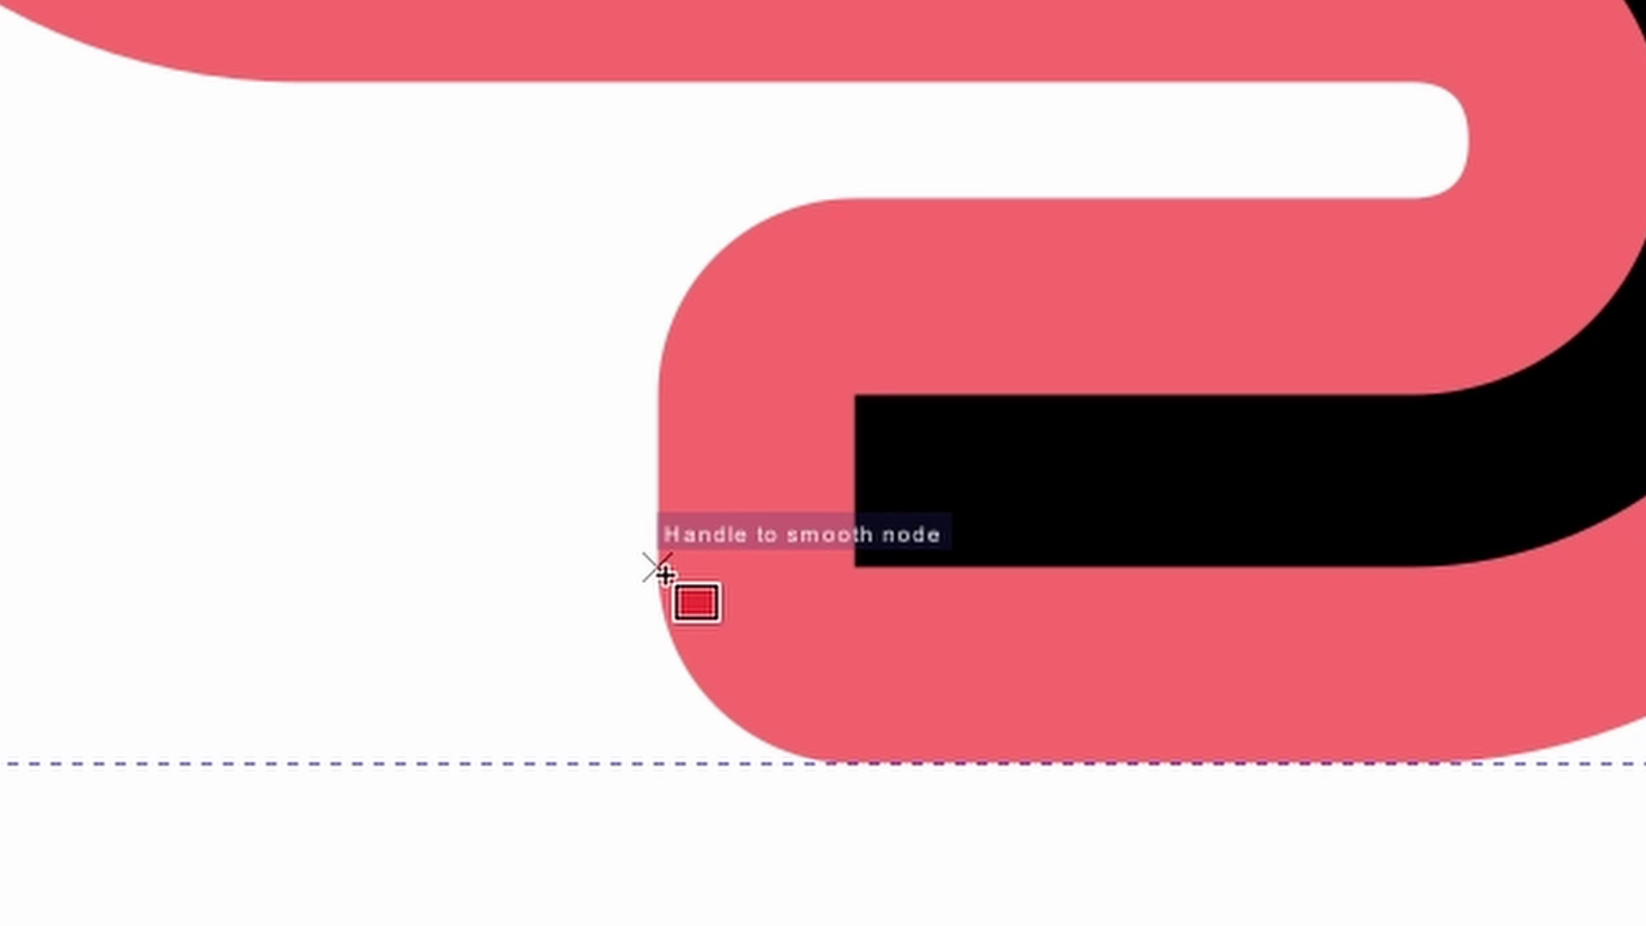
{"action": "mouse_move", "coordinate": [657, 568]}
{"action": "left_mouse_down"}
{"action": "mouse_move", "coordinate": [913, 65]}
{"action": "mouse_move", "coordinate": [1022, 0]}
{"action": "mouse_move", "coordinate": [1062, 0]}
{"action": "left_mouse_up"}
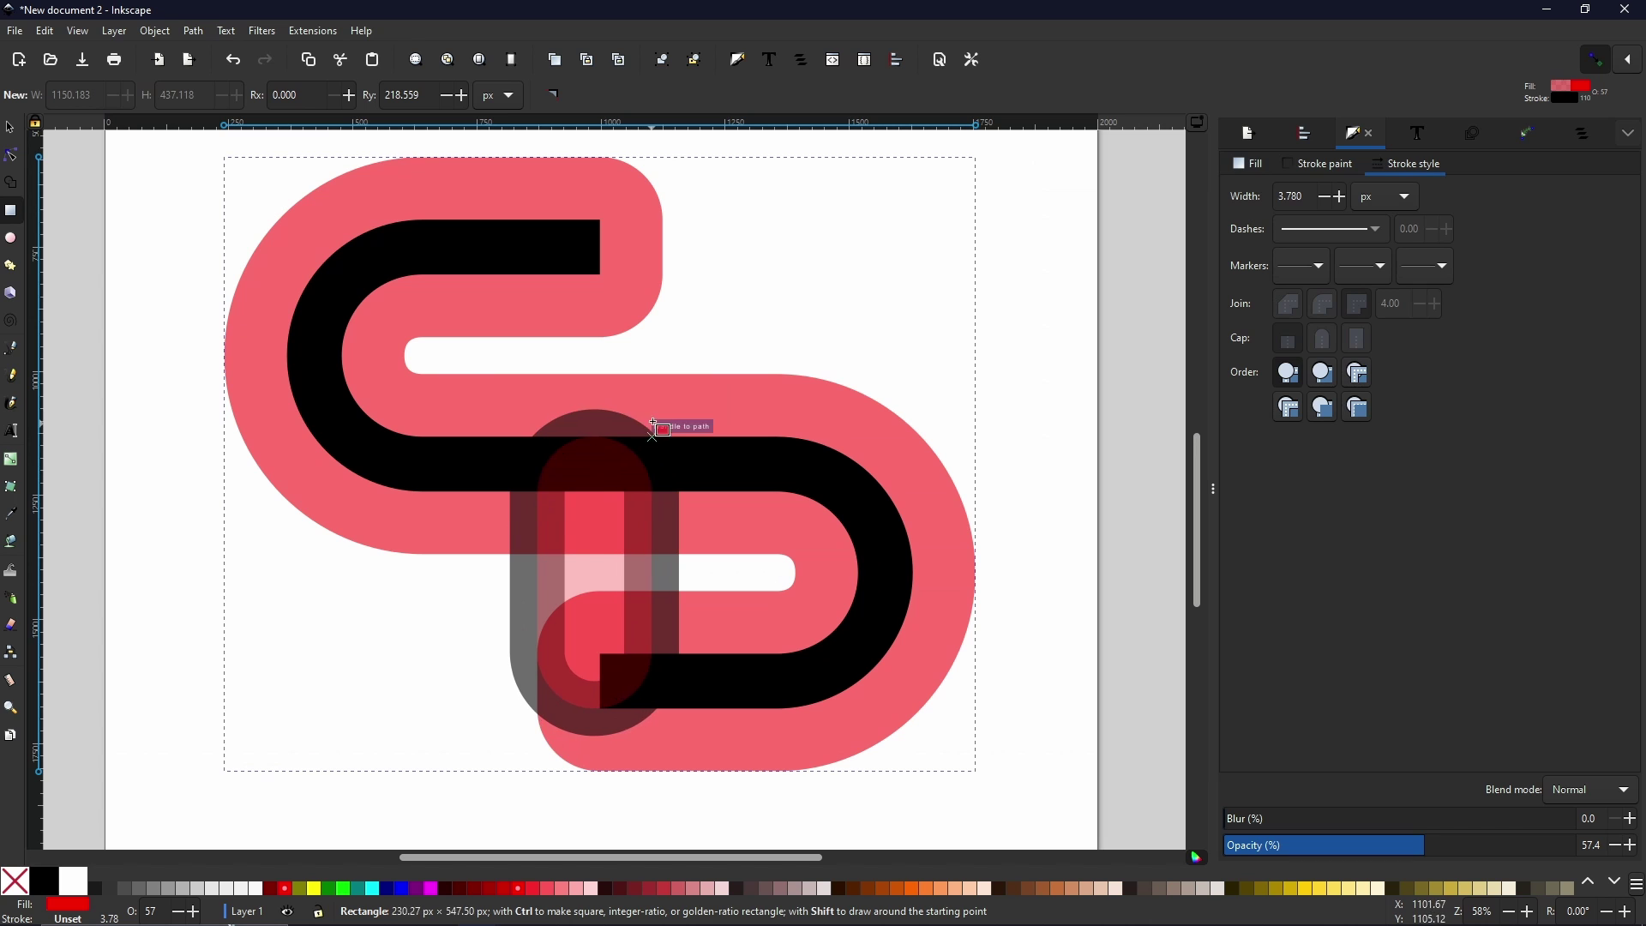
{"action": "left_click_drag", "start_coordinate": [666, 338], "coordinate": [663, 220]}
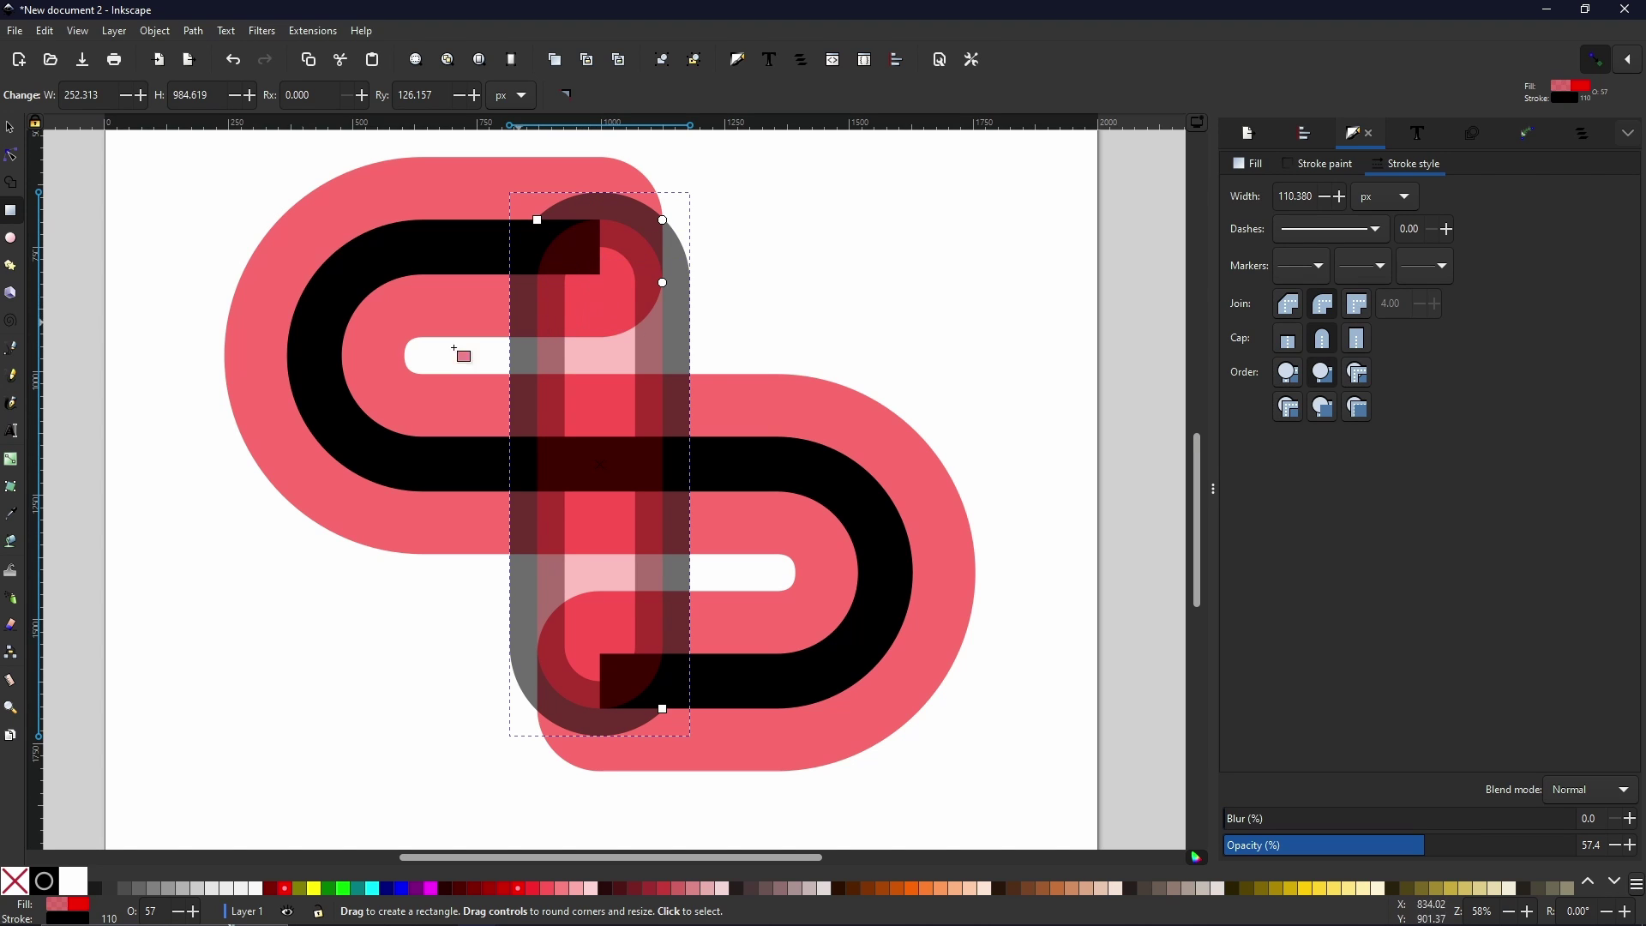
{"action": "left_click", "coordinate": [21, 886], "text": "shift"}
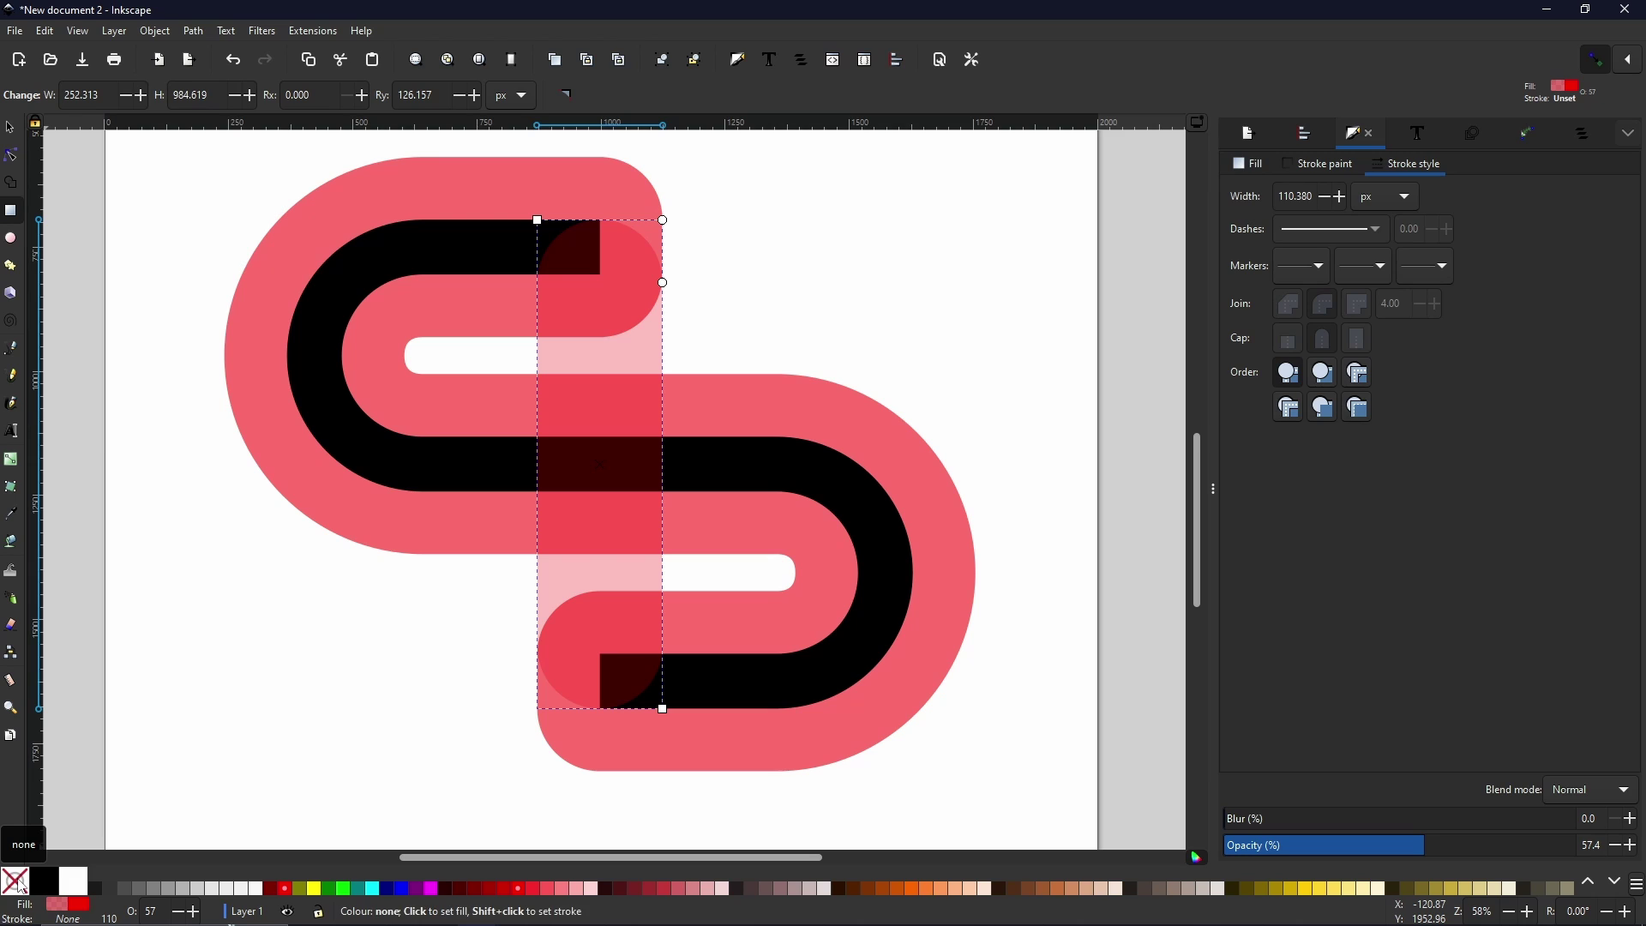
{"action": "left_click", "coordinate": [573, 95]}
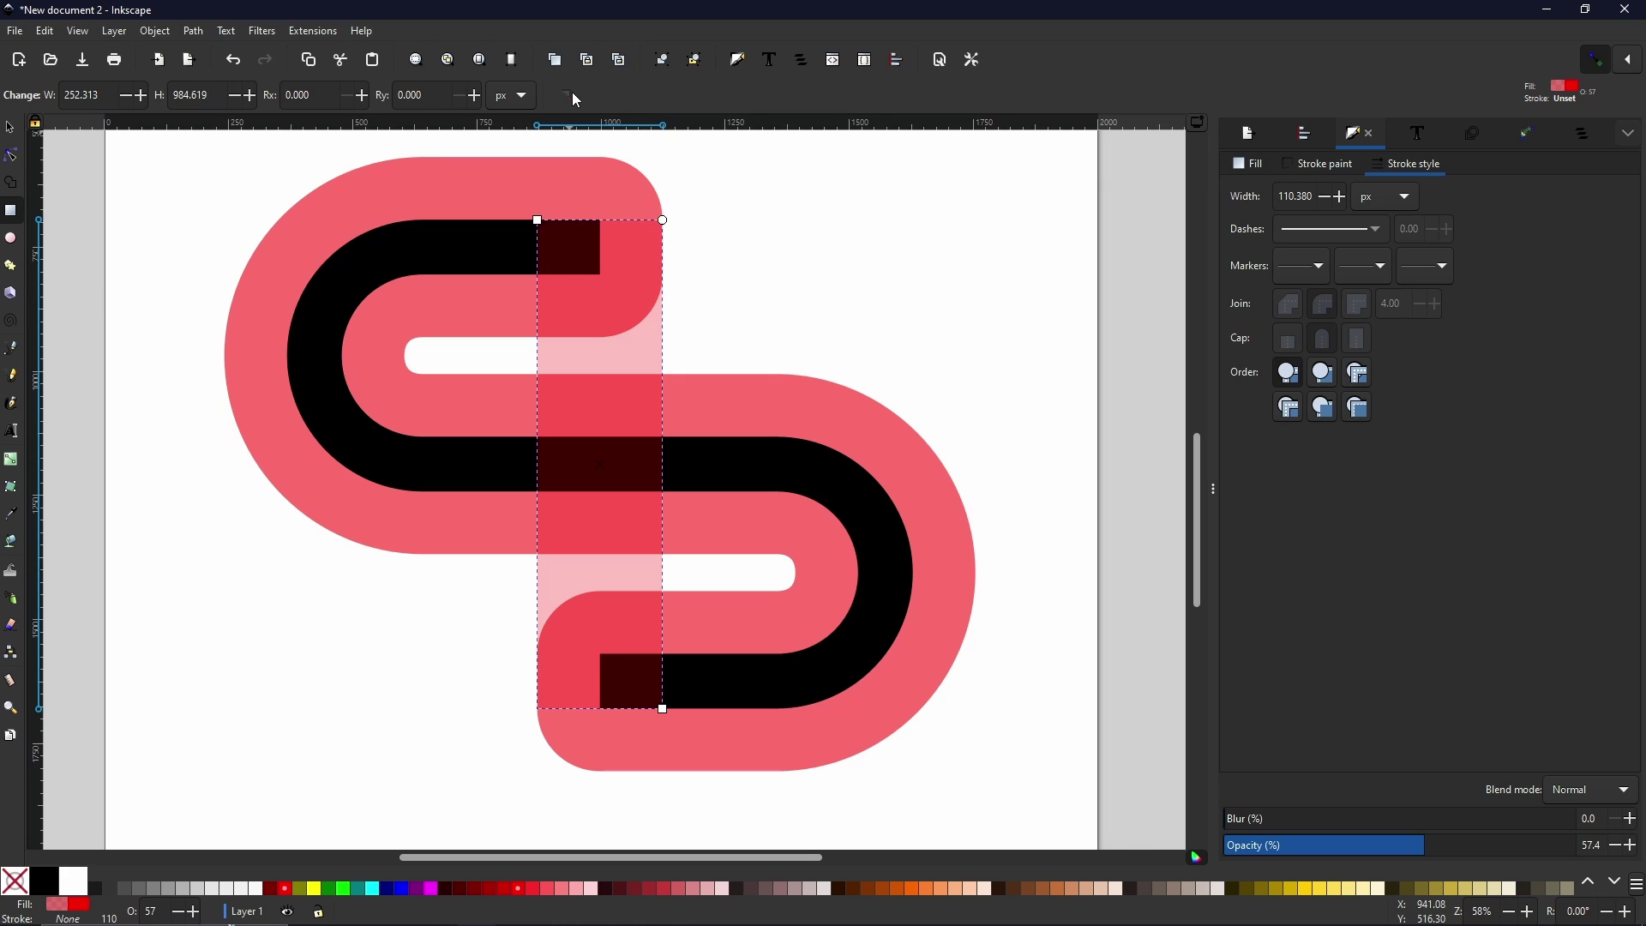
Duplicate the tall rectangle, shrink the copy to about 96 × 375 px, and place one copy flush against each side of its middle
{"action": "scroll", "coordinate": [677, 492], "scroll_direction": "down", "scroll_amount": 1}
{"action": "key", "text": "s"}
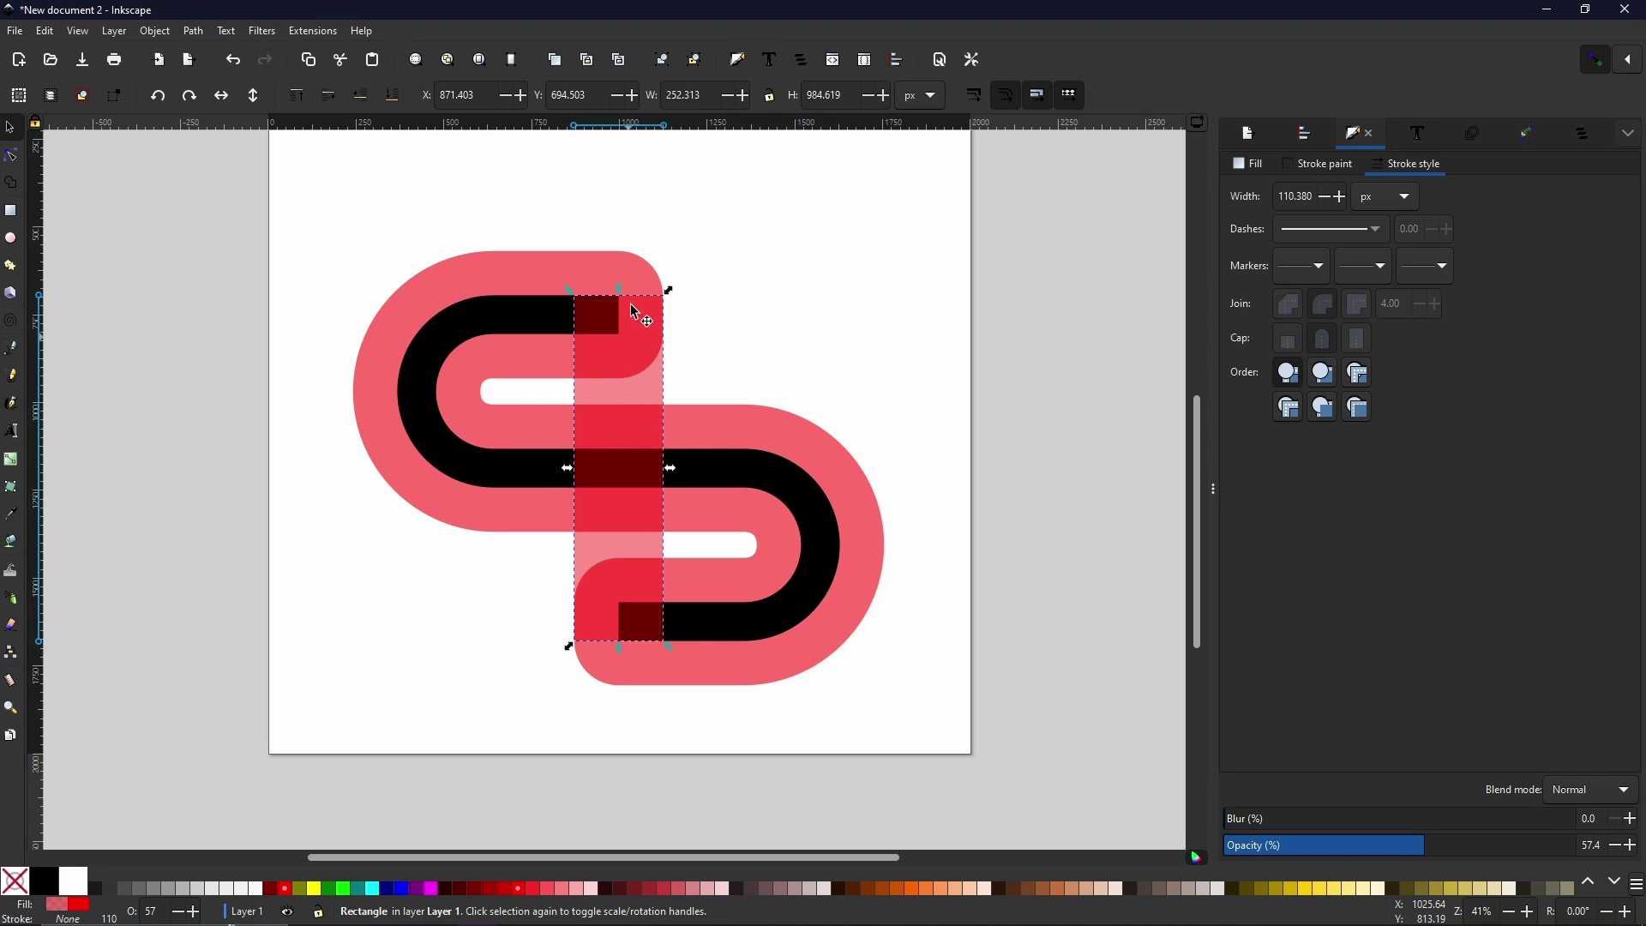
{"action": "left_click_drag", "start_coordinate": [634, 341], "coordinate": [643, 336]}
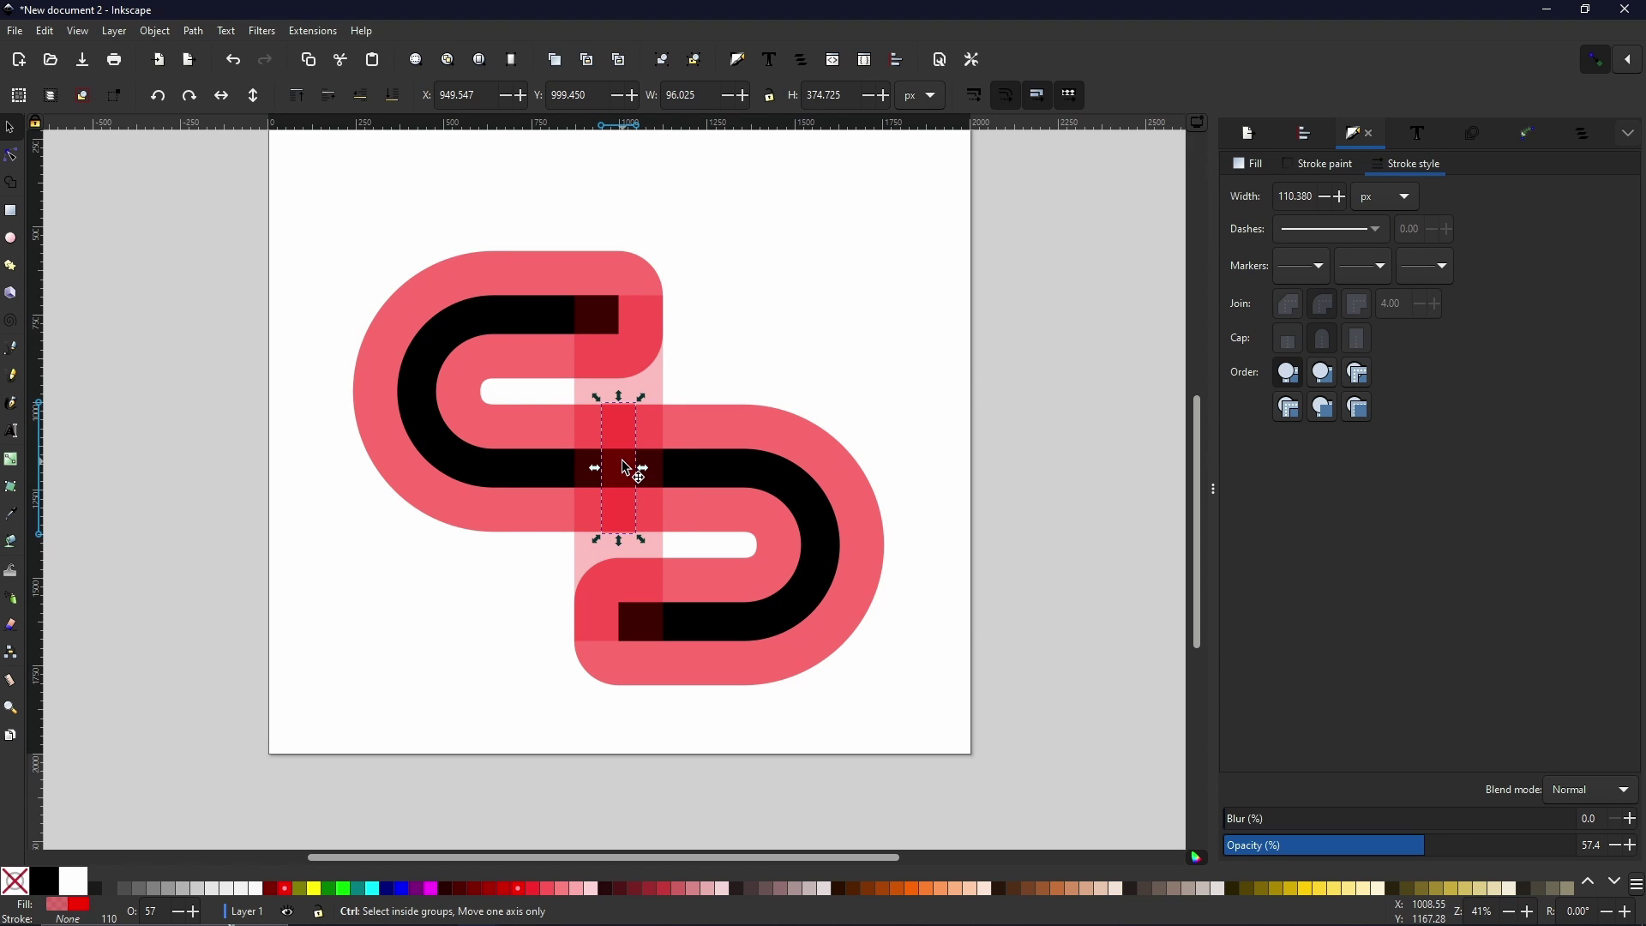
{"action": "left_click_drag", "start_coordinate": [625, 467], "coordinate": [559, 468]}
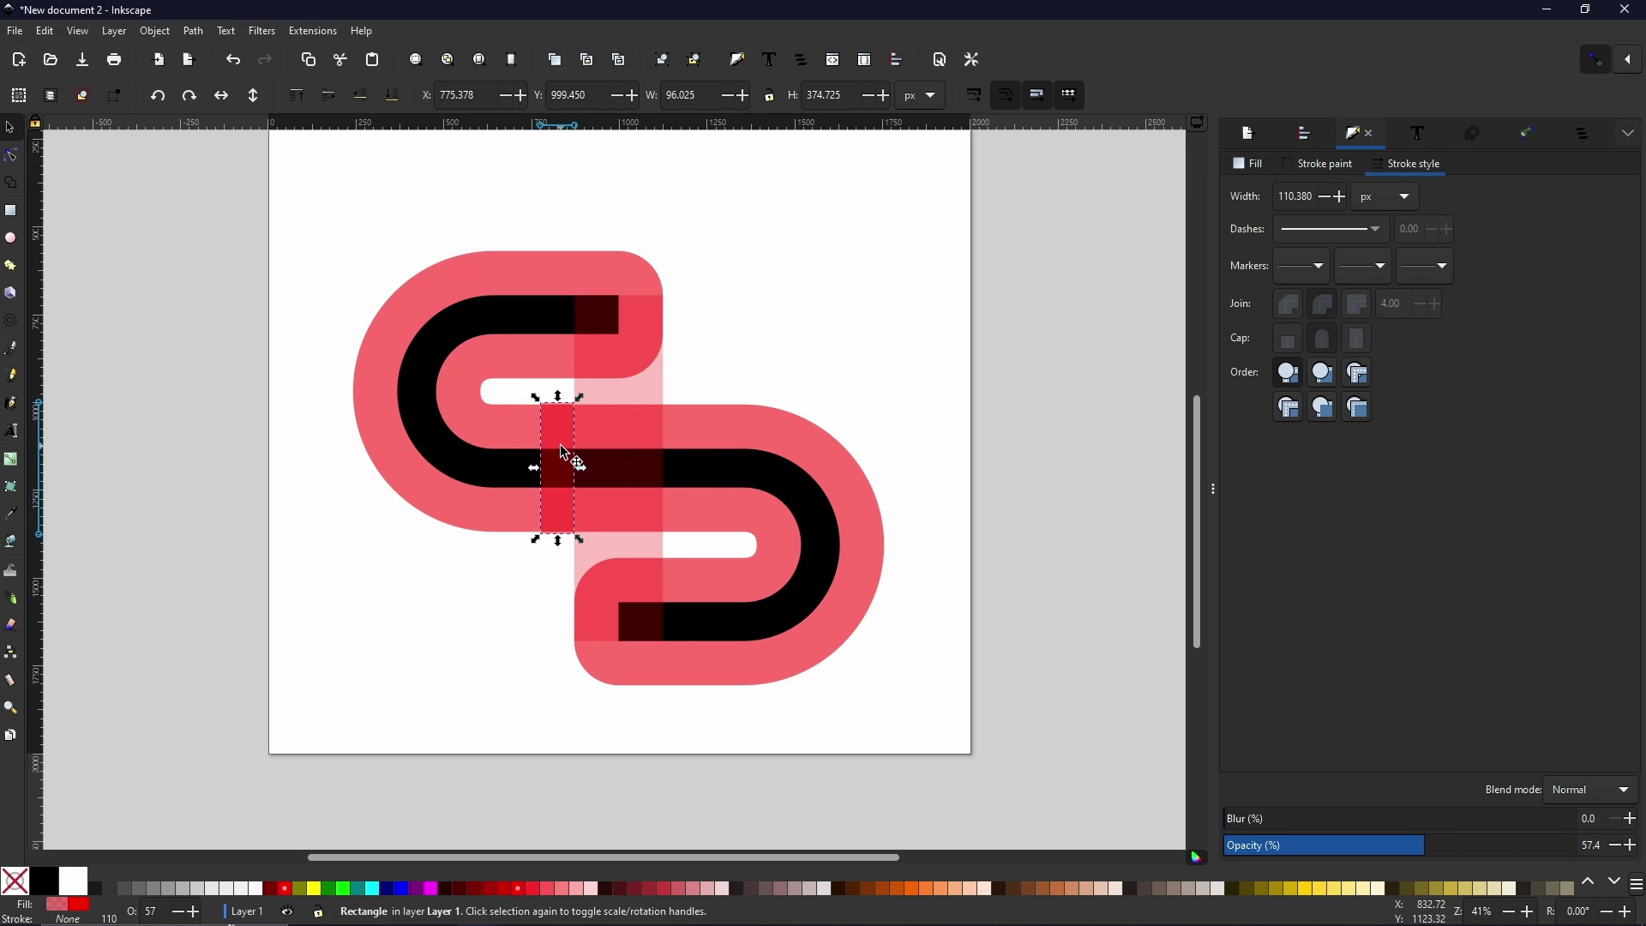
{"action": "left_click_drag", "start_coordinate": [559, 467], "coordinate": [693, 469]}
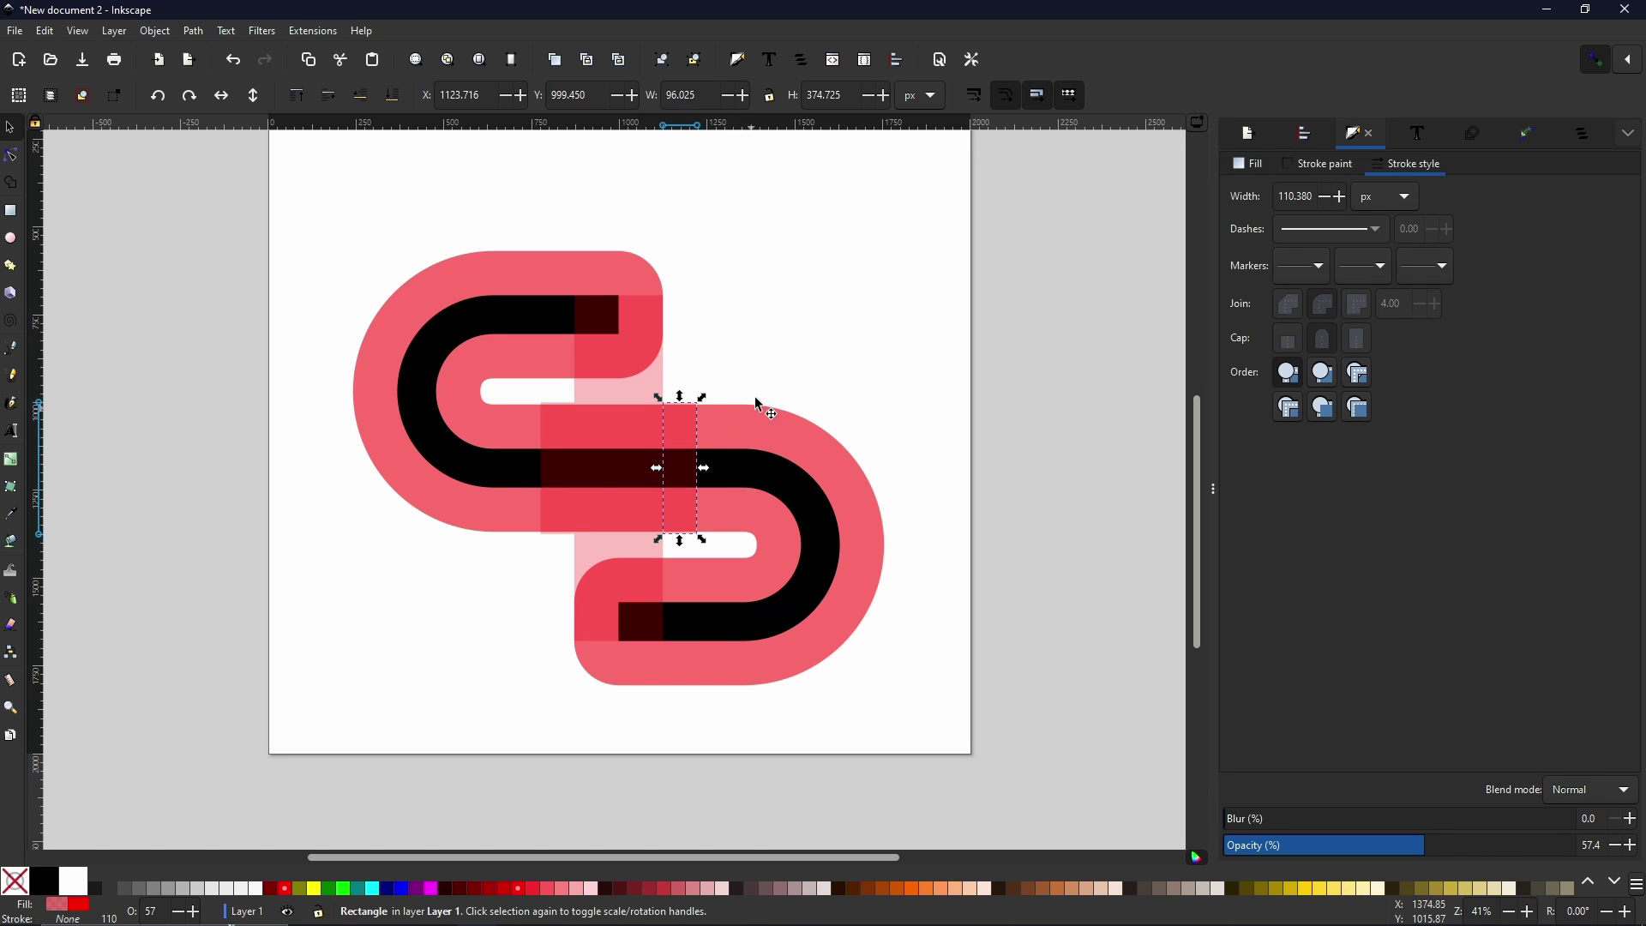
{"action": "left_click", "coordinate": [752, 369]}
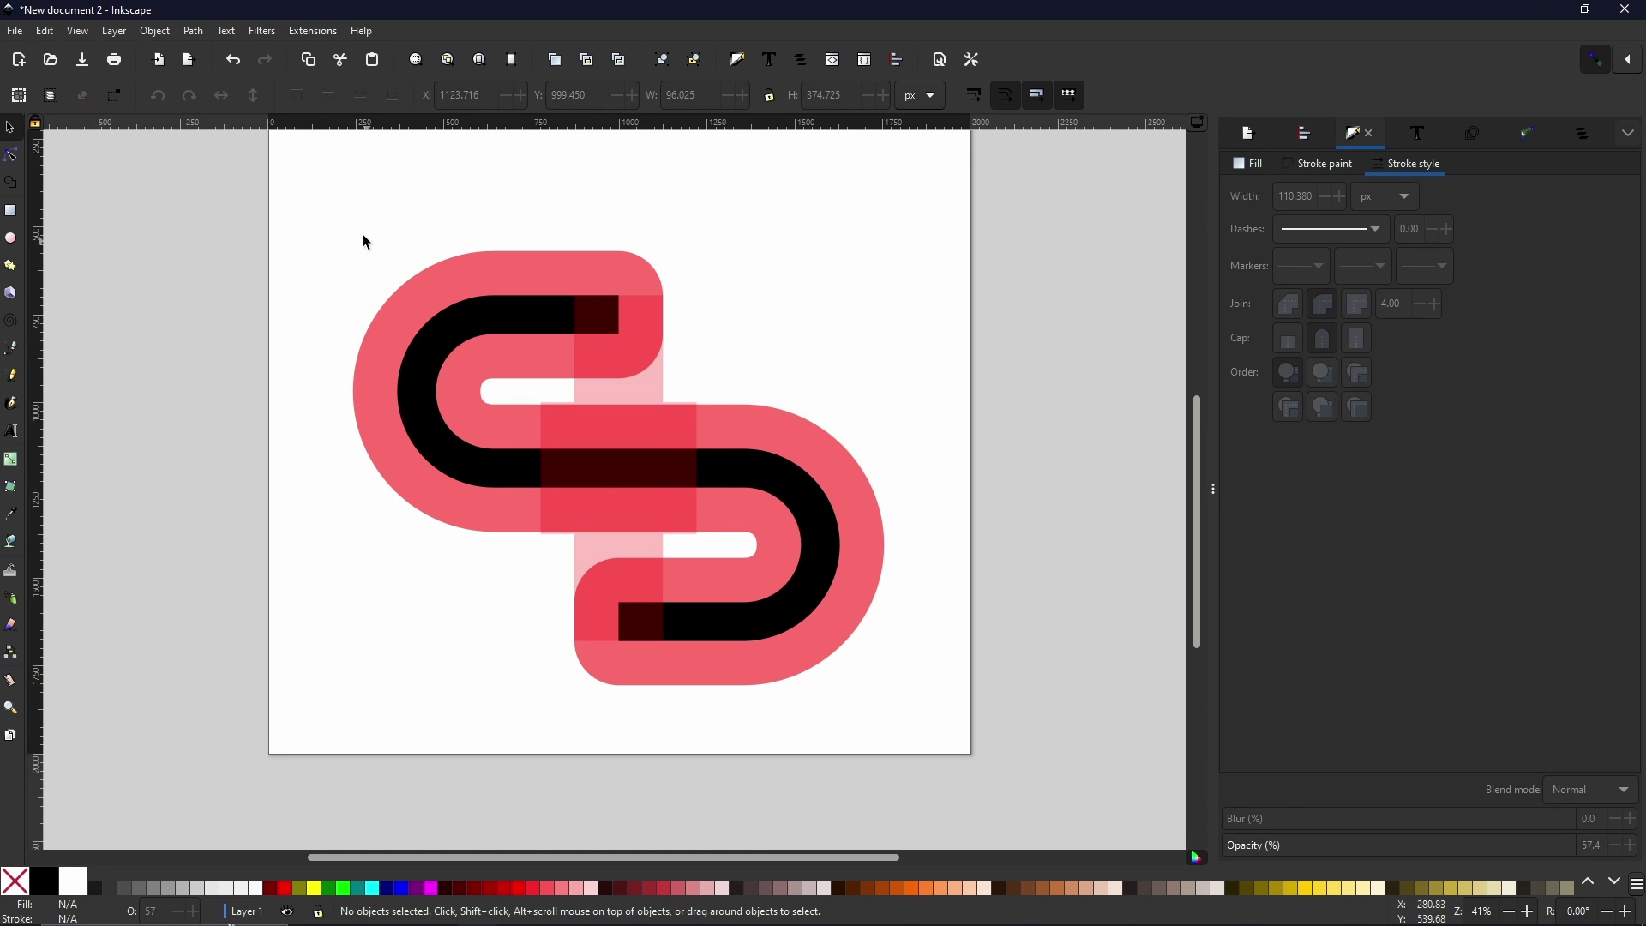
Load all shapes into the Shape Builder and unite the fragments of the upper and lower curved inner bands, excluding the central crossing
{"action": "left_click_drag", "start_coordinate": [306, 178], "coordinate": [1053, 799]}
{"action": "left_click", "coordinate": [11, 183]}
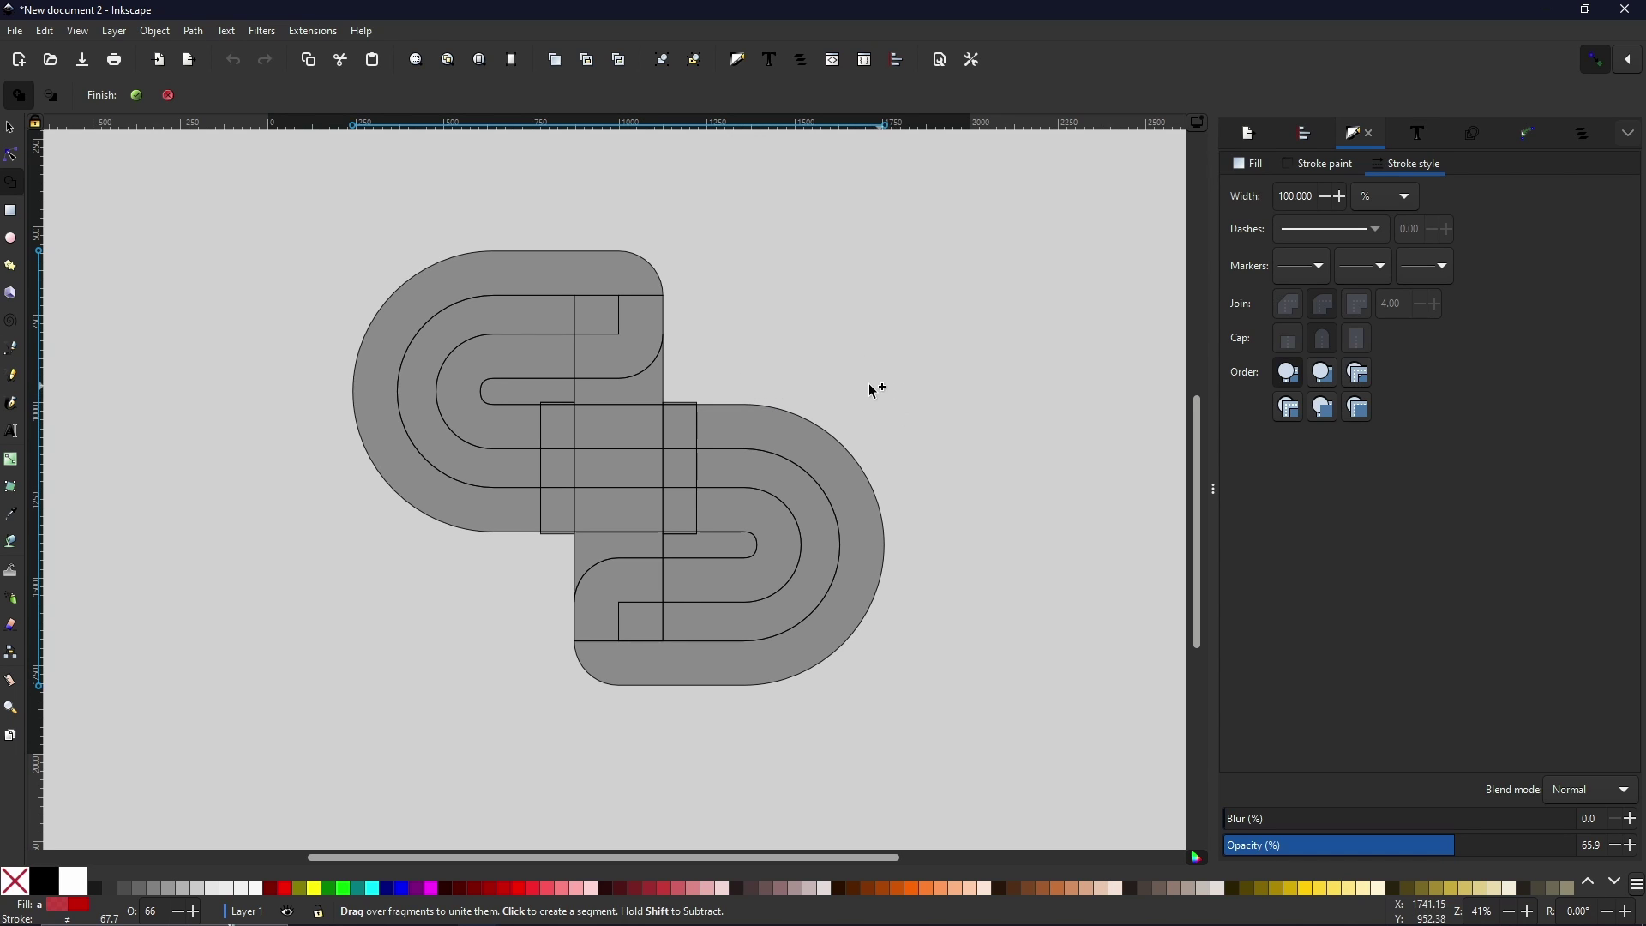
{"action": "left_click_drag", "start_coordinate": [598, 320], "coordinate": [577, 328]}
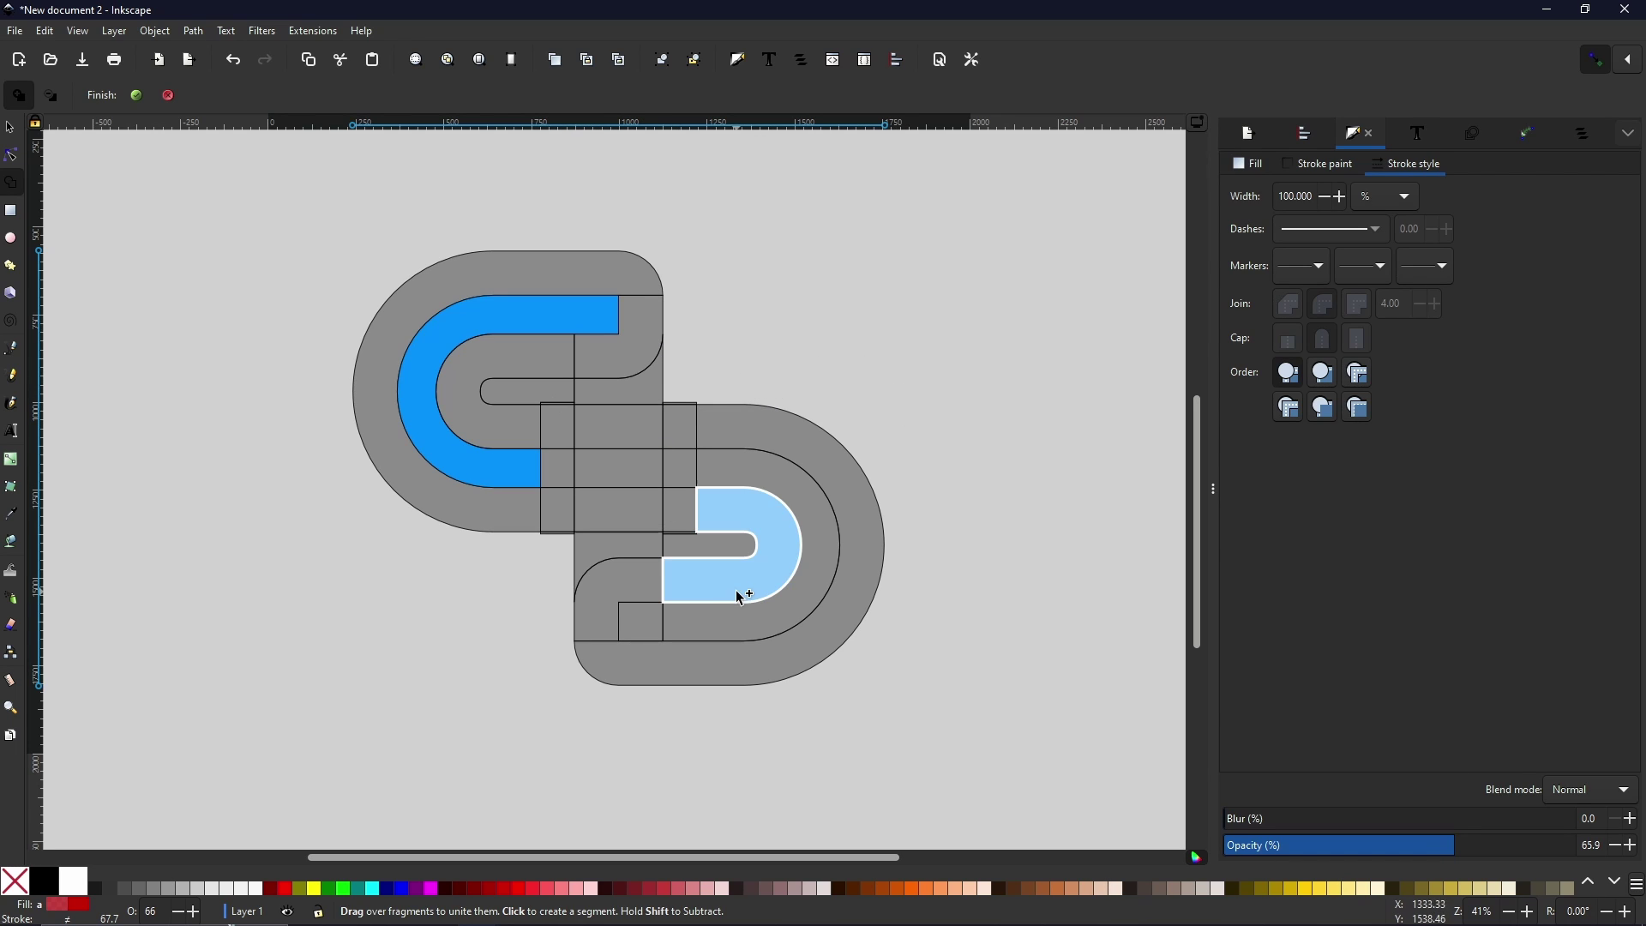
{"action": "left_click", "coordinate": [642, 624]}
{"action": "left_click_drag", "start_coordinate": [652, 629], "coordinate": [696, 627]}
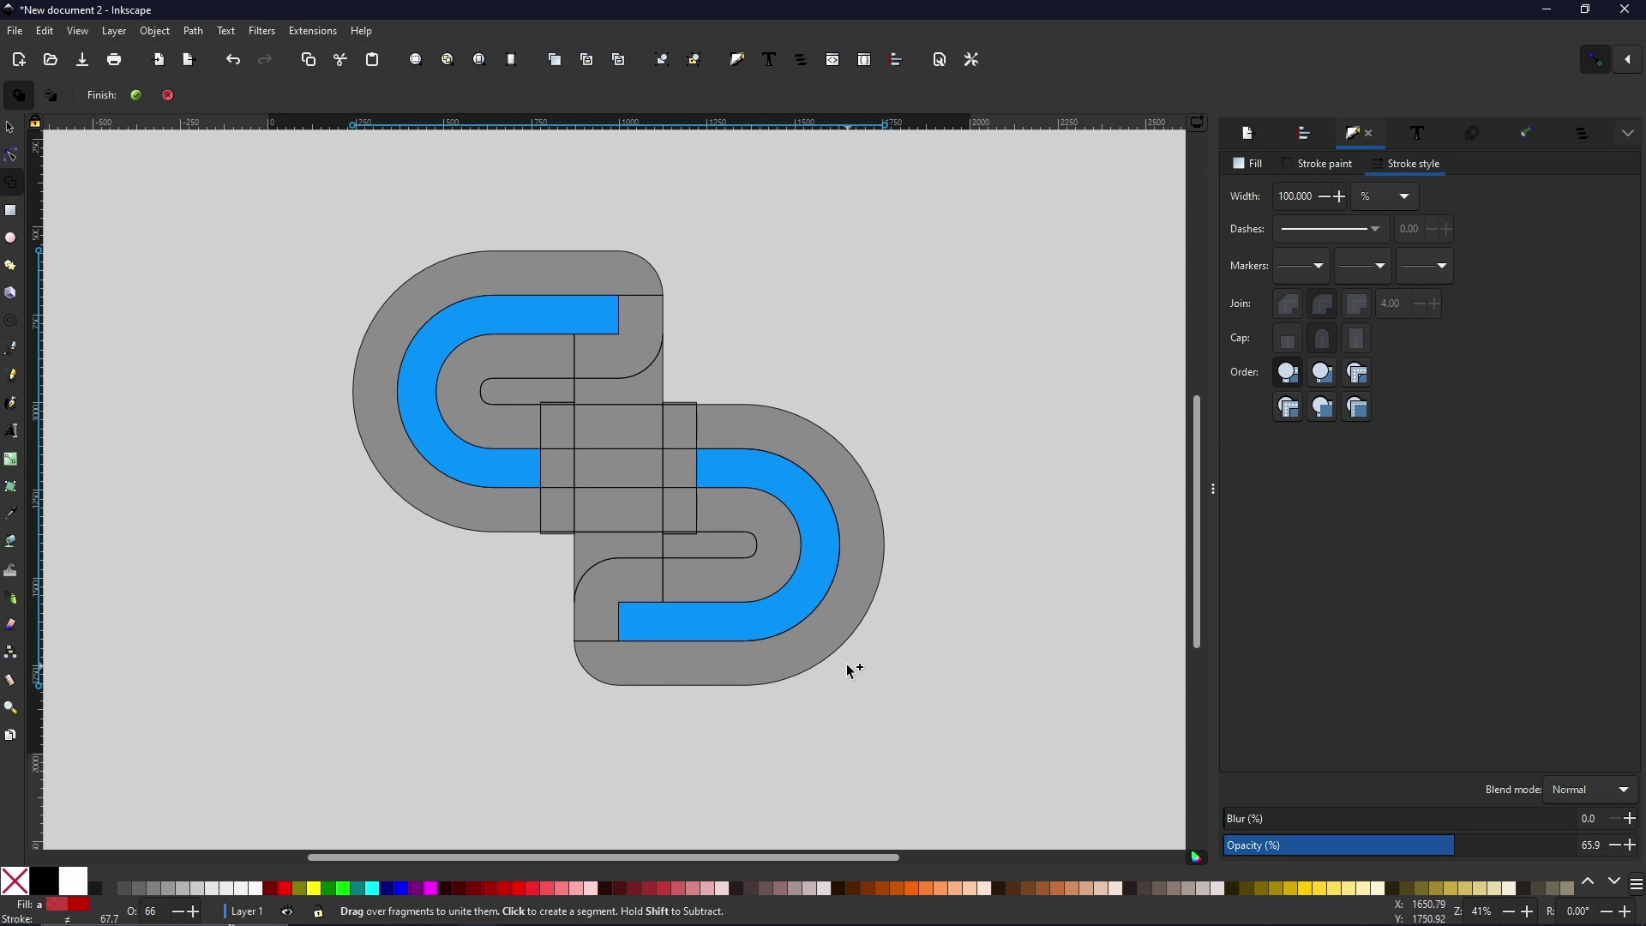
Subtract the two inner slots, the thin slivers and the narrow rectangle fragments on both sides of the central column
{"action": "left_click", "coordinate": [544, 399], "text": "shift"}
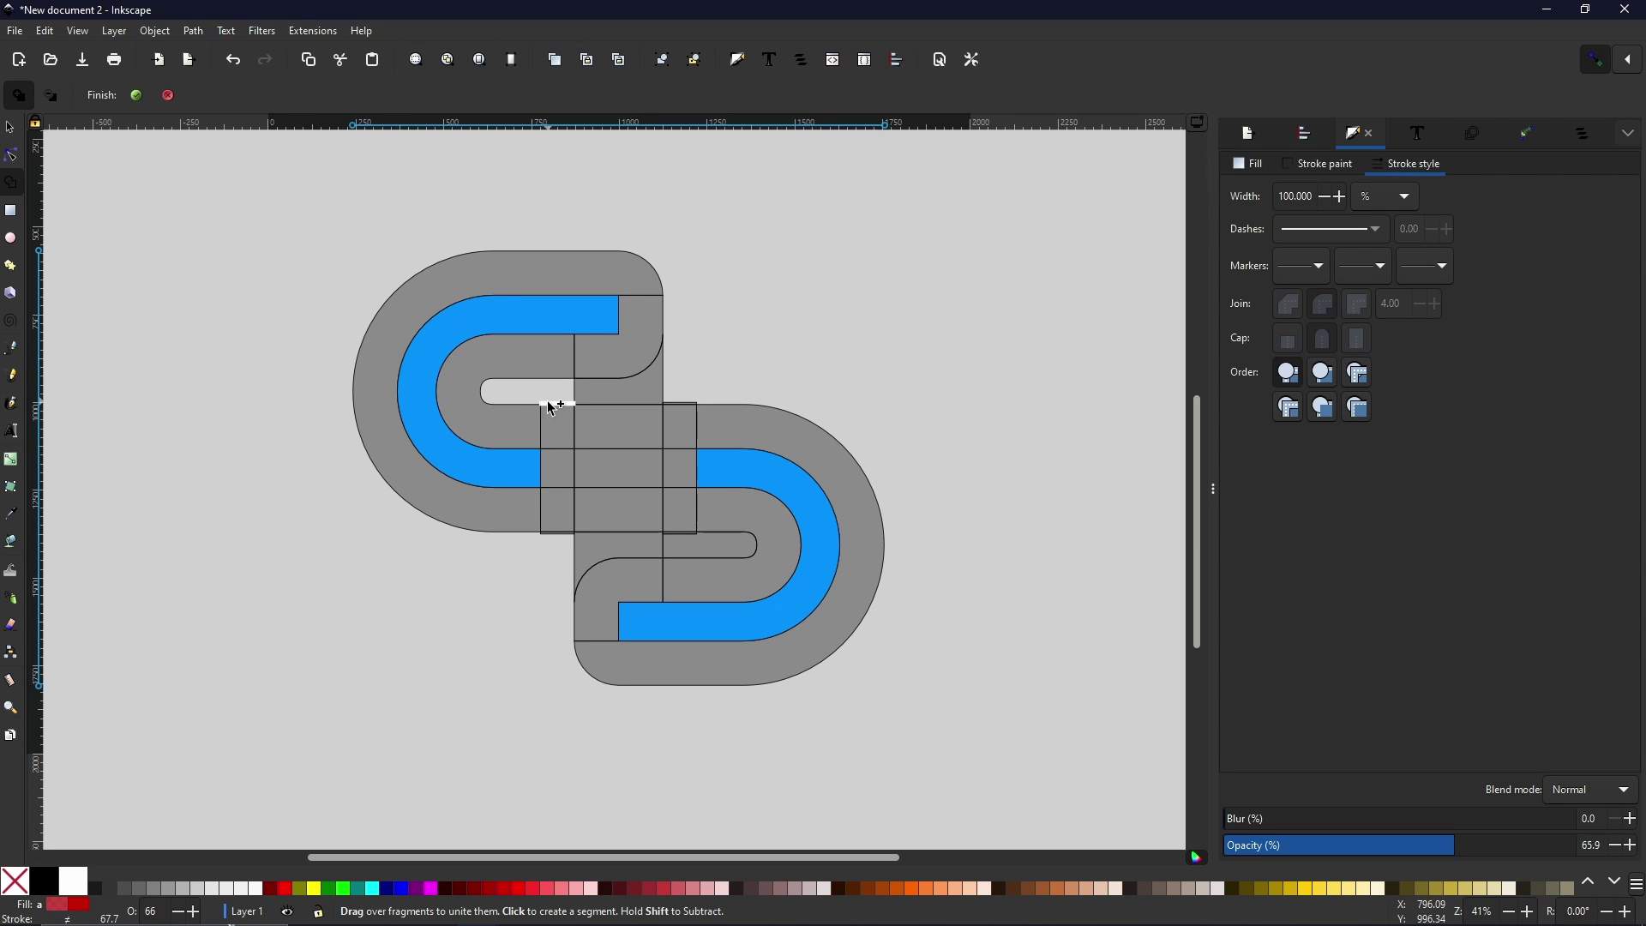
{"action": "left_click", "coordinate": [556, 409]}
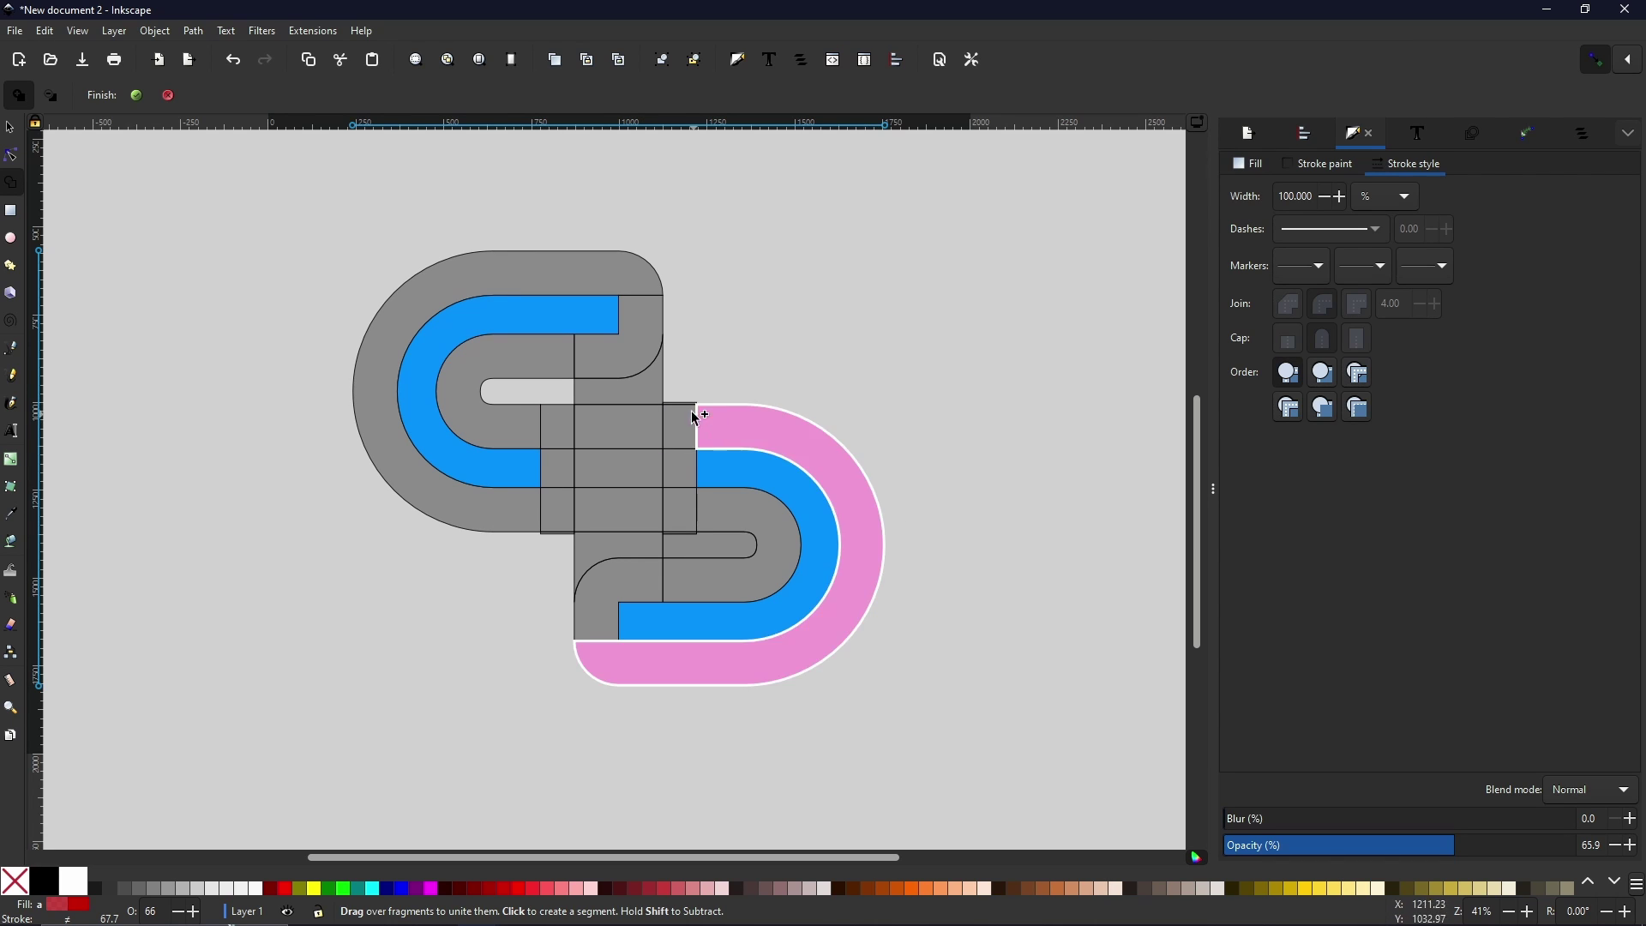
{"action": "mouse_move", "coordinate": [694, 548]}
{"action": "left_mouse_down"}
{"action": "mouse_move", "coordinate": [588, 551]}
{"action": "mouse_move", "coordinate": [558, 533]}
{"action": "left_mouse_up"}
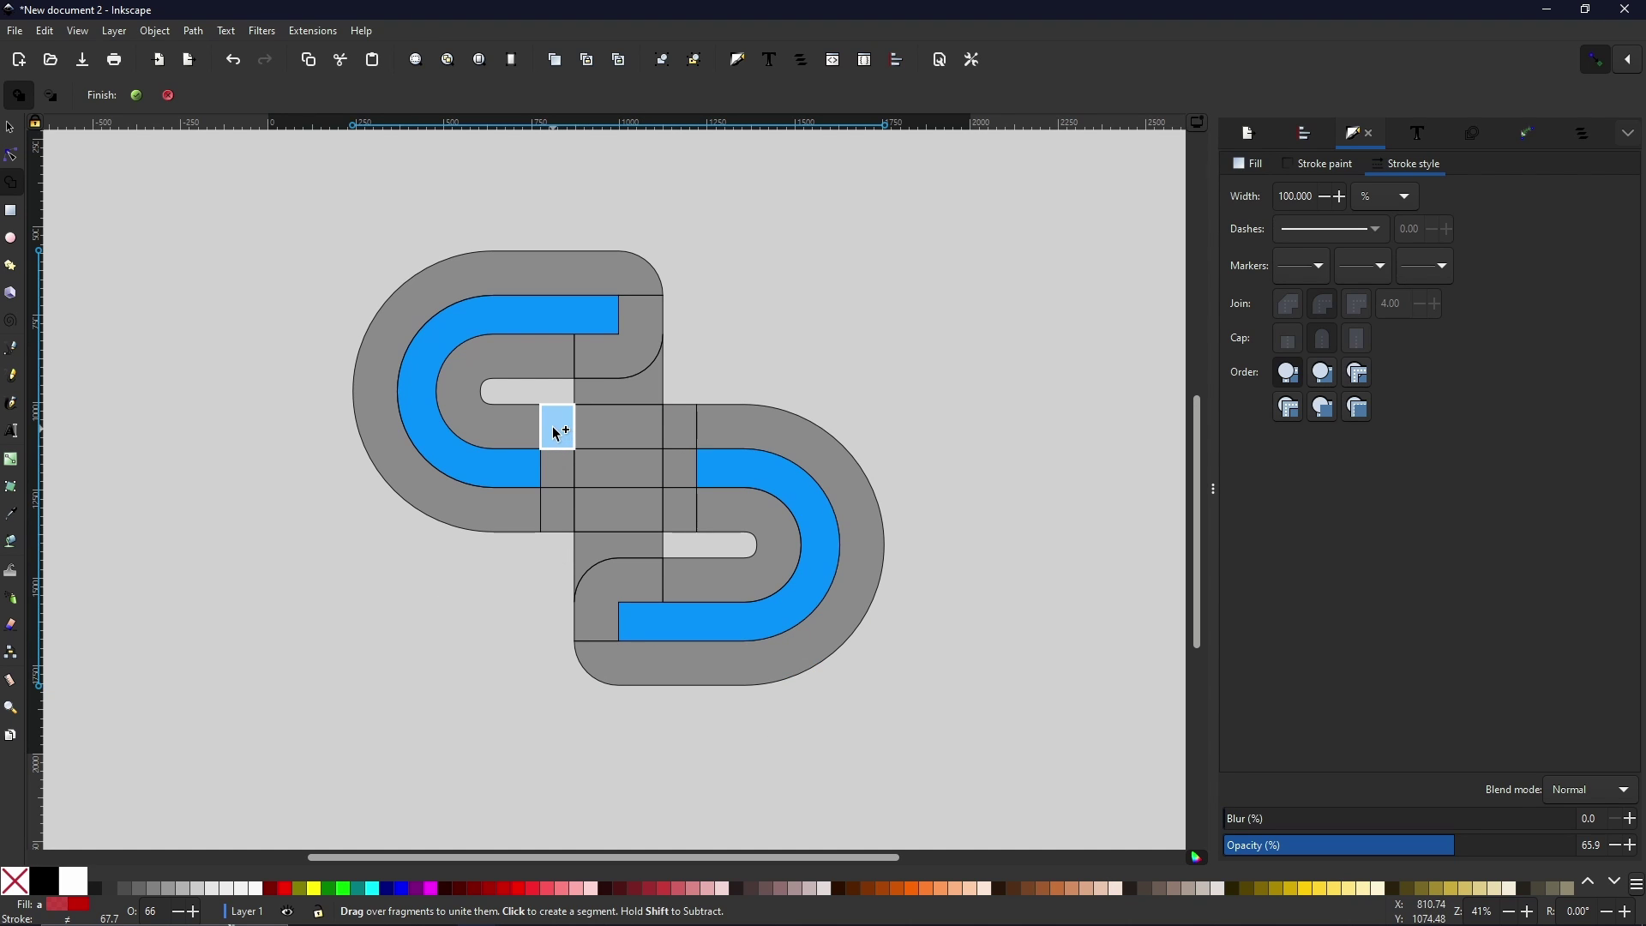
{"action": "left_click_drag", "start_coordinate": [560, 433], "coordinate": [558, 515]}
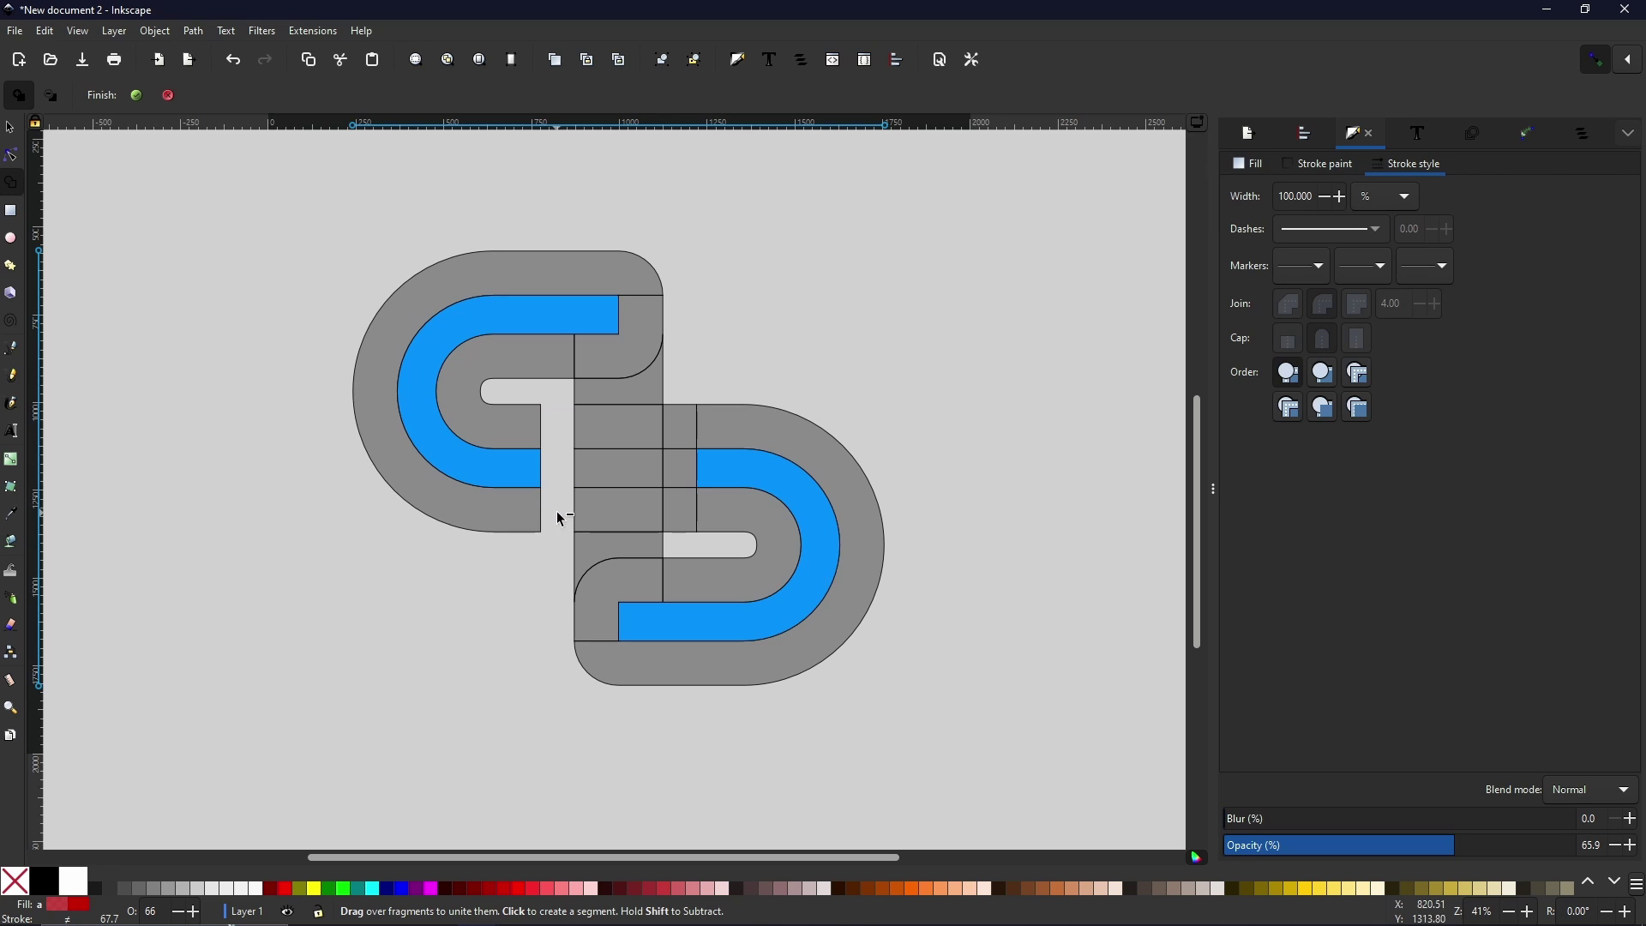
{"action": "left_click_drag", "start_coordinate": [674, 410], "coordinate": [679, 463]}
{"action": "left_click_drag", "start_coordinate": [677, 519], "coordinate": [678, 519]}
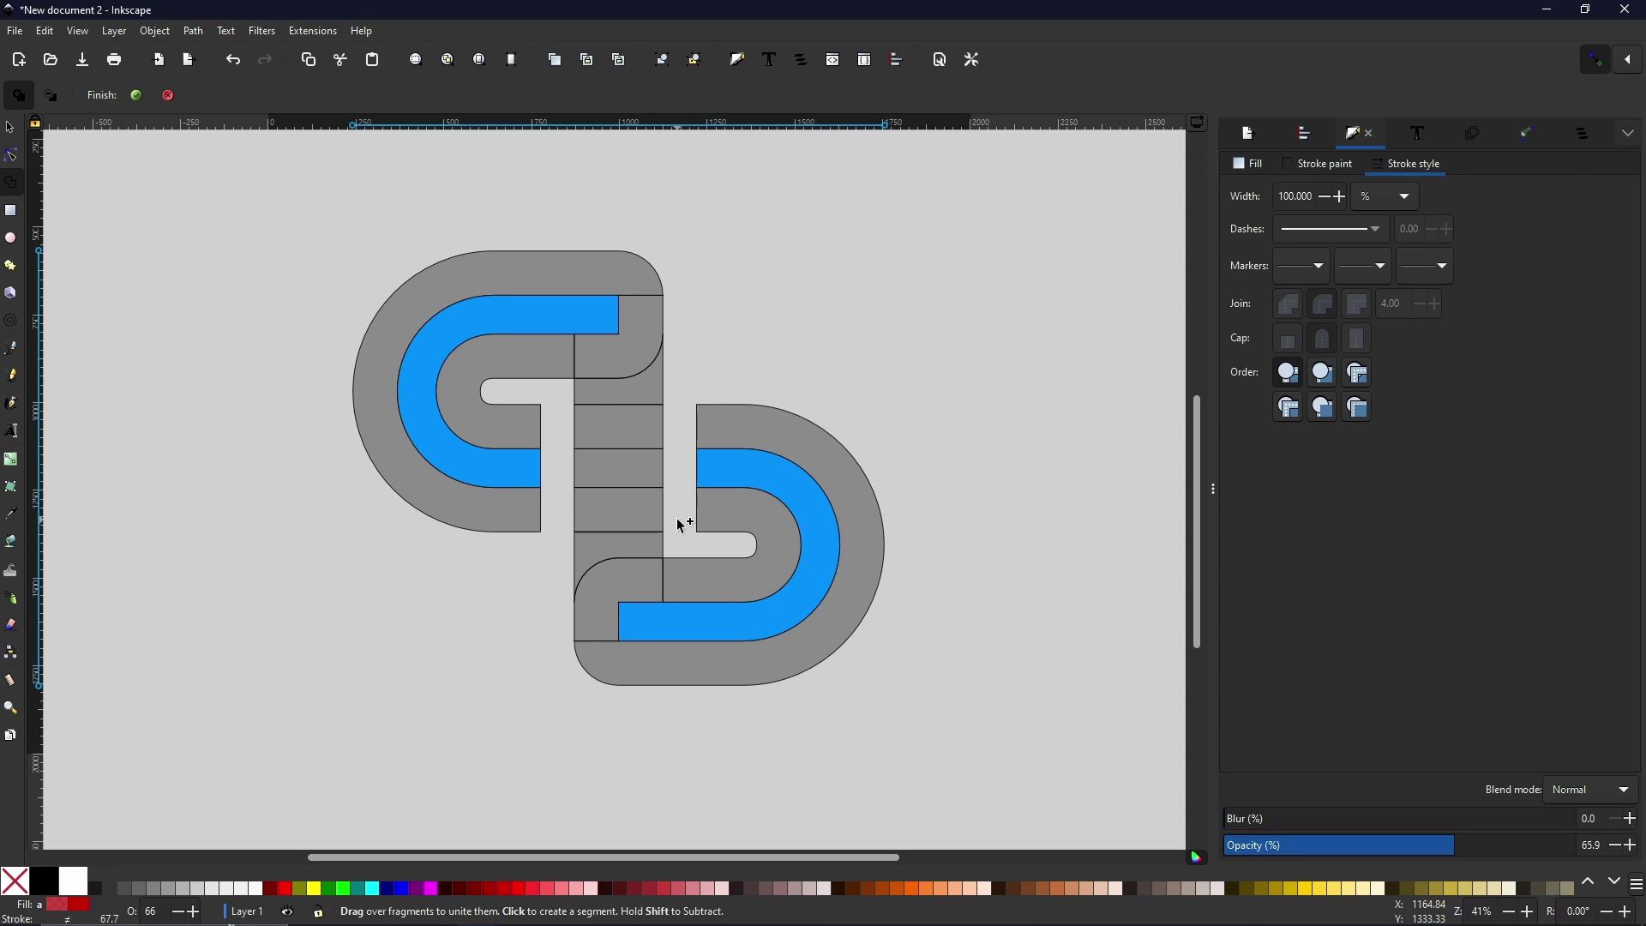
{"action": "left_click", "coordinate": [718, 528], "text": "shift"}
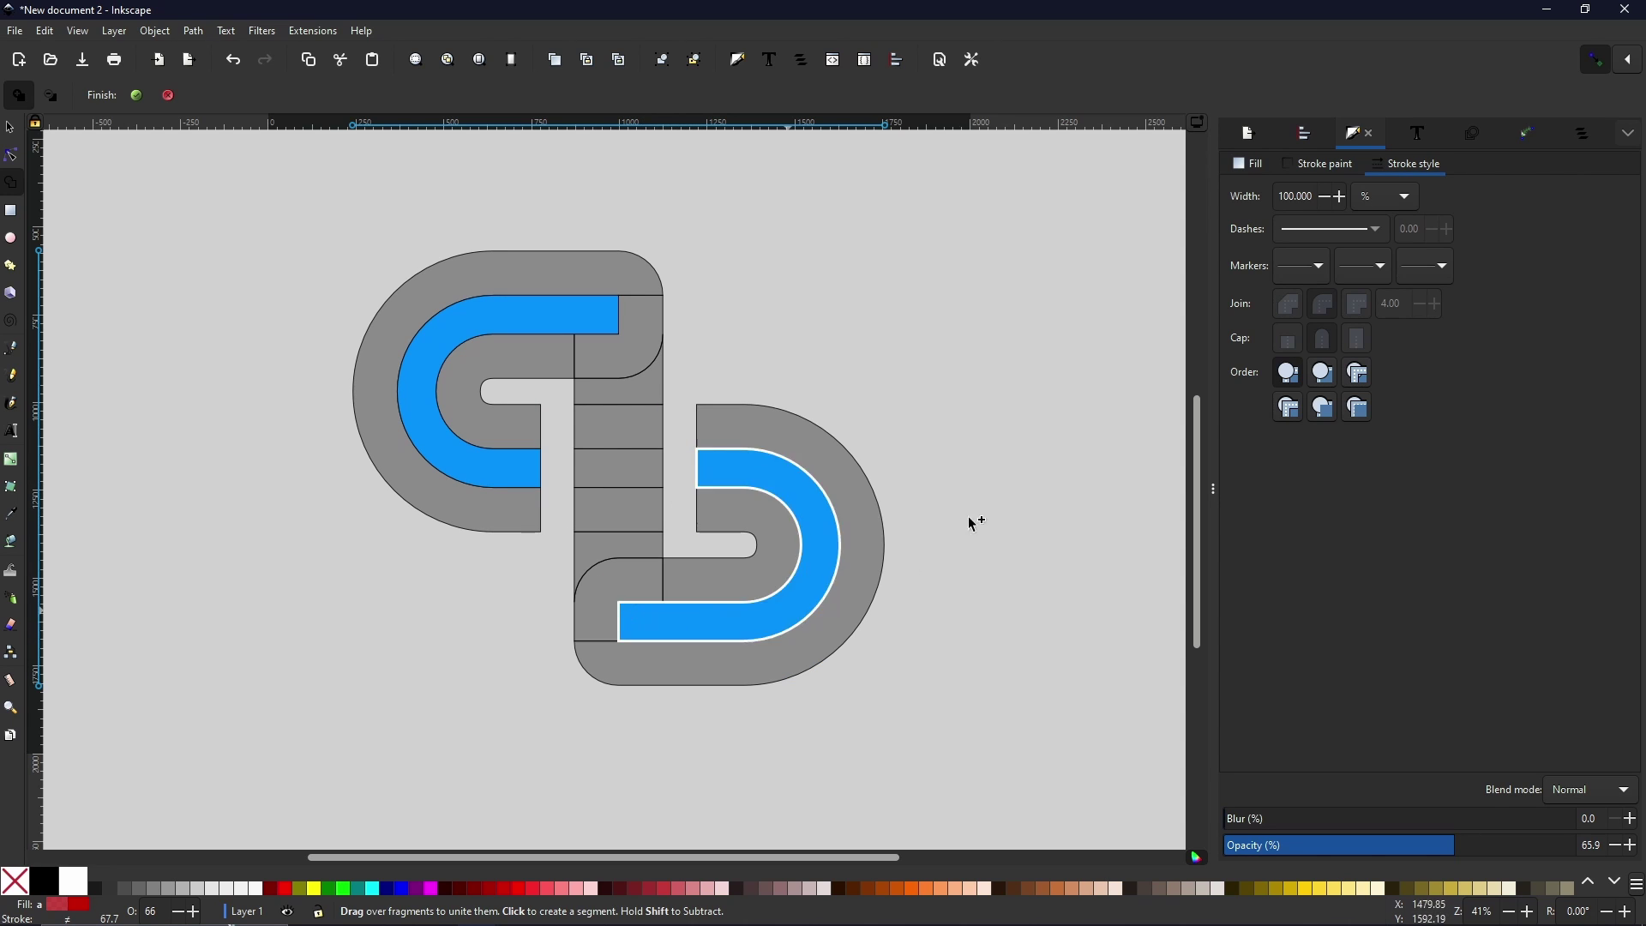
{"action": "key", "text": "ctrl+z"}
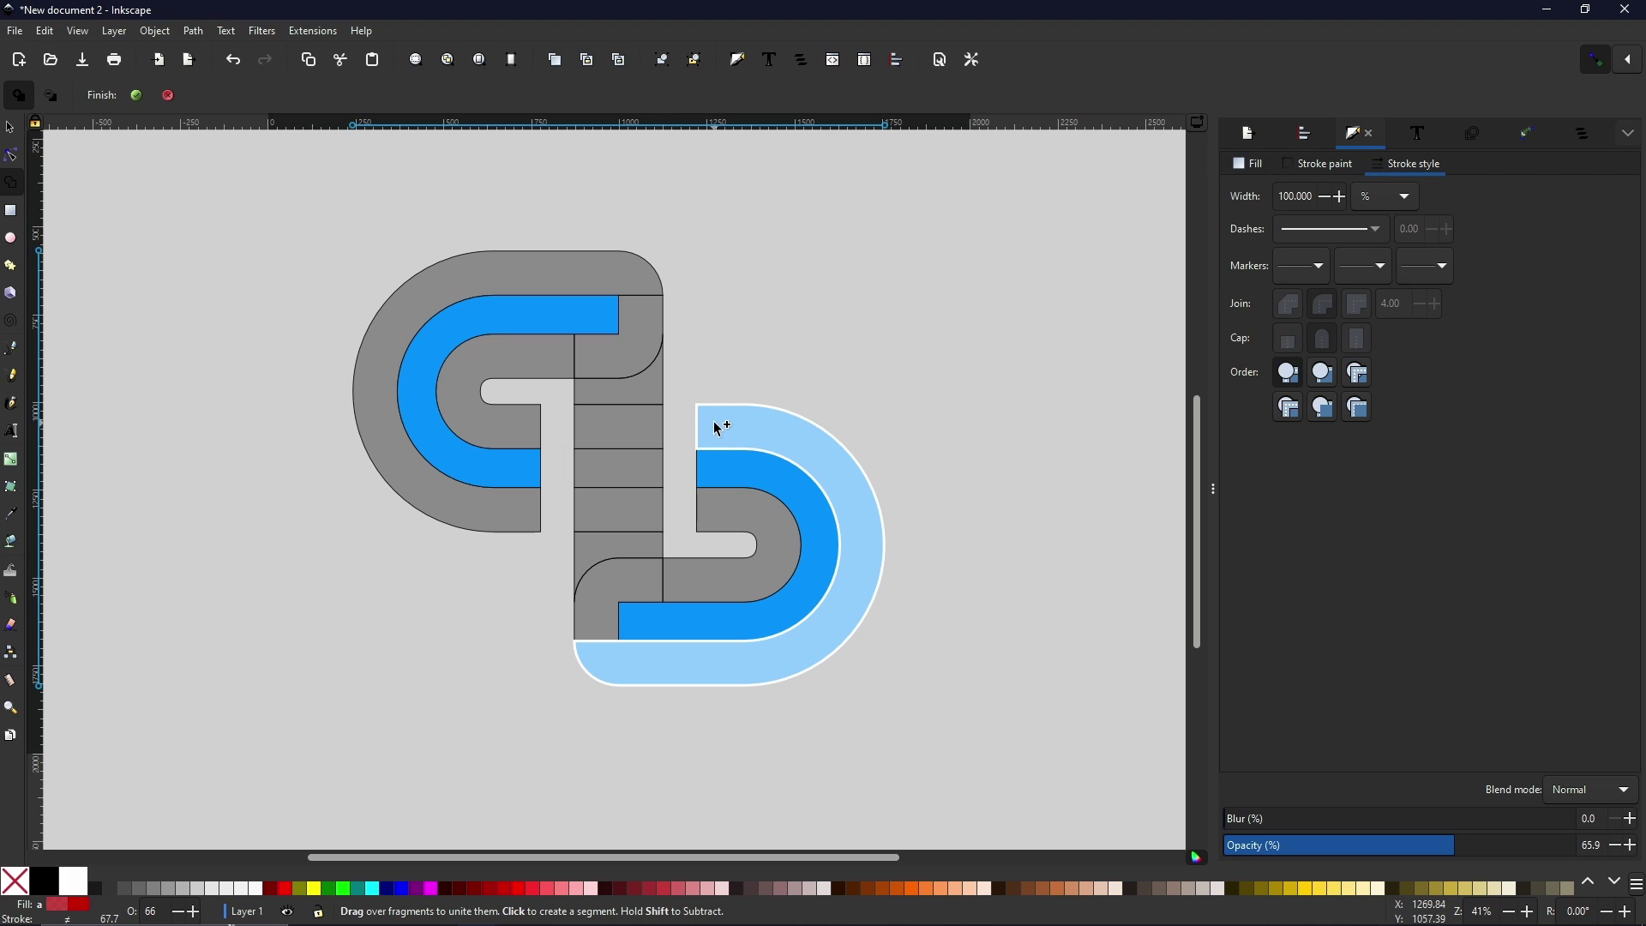
Unite the remaining outer and central fragments into one continuous shape and apply the Shape Builder result
{"action": "mouse_move", "coordinate": [756, 436]}
{"action": "left_mouse_down"}
{"action": "mouse_move", "coordinate": [564, 662]}
{"action": "mouse_move", "coordinate": [591, 657]}
{"action": "mouse_move", "coordinate": [585, 586]}
{"action": "mouse_move", "coordinate": [681, 579]}
{"action": "mouse_move", "coordinate": [620, 580]}
{"action": "mouse_move", "coordinate": [598, 549]}
{"action": "mouse_move", "coordinate": [624, 411]}
{"action": "mouse_move", "coordinate": [590, 369]}
{"action": "mouse_move", "coordinate": [557, 362]}
{"action": "mouse_move", "coordinate": [634, 318]}
{"action": "mouse_move", "coordinate": [627, 274]}
{"action": "mouse_move", "coordinate": [879, 537]}
{"action": "left_mouse_up"}
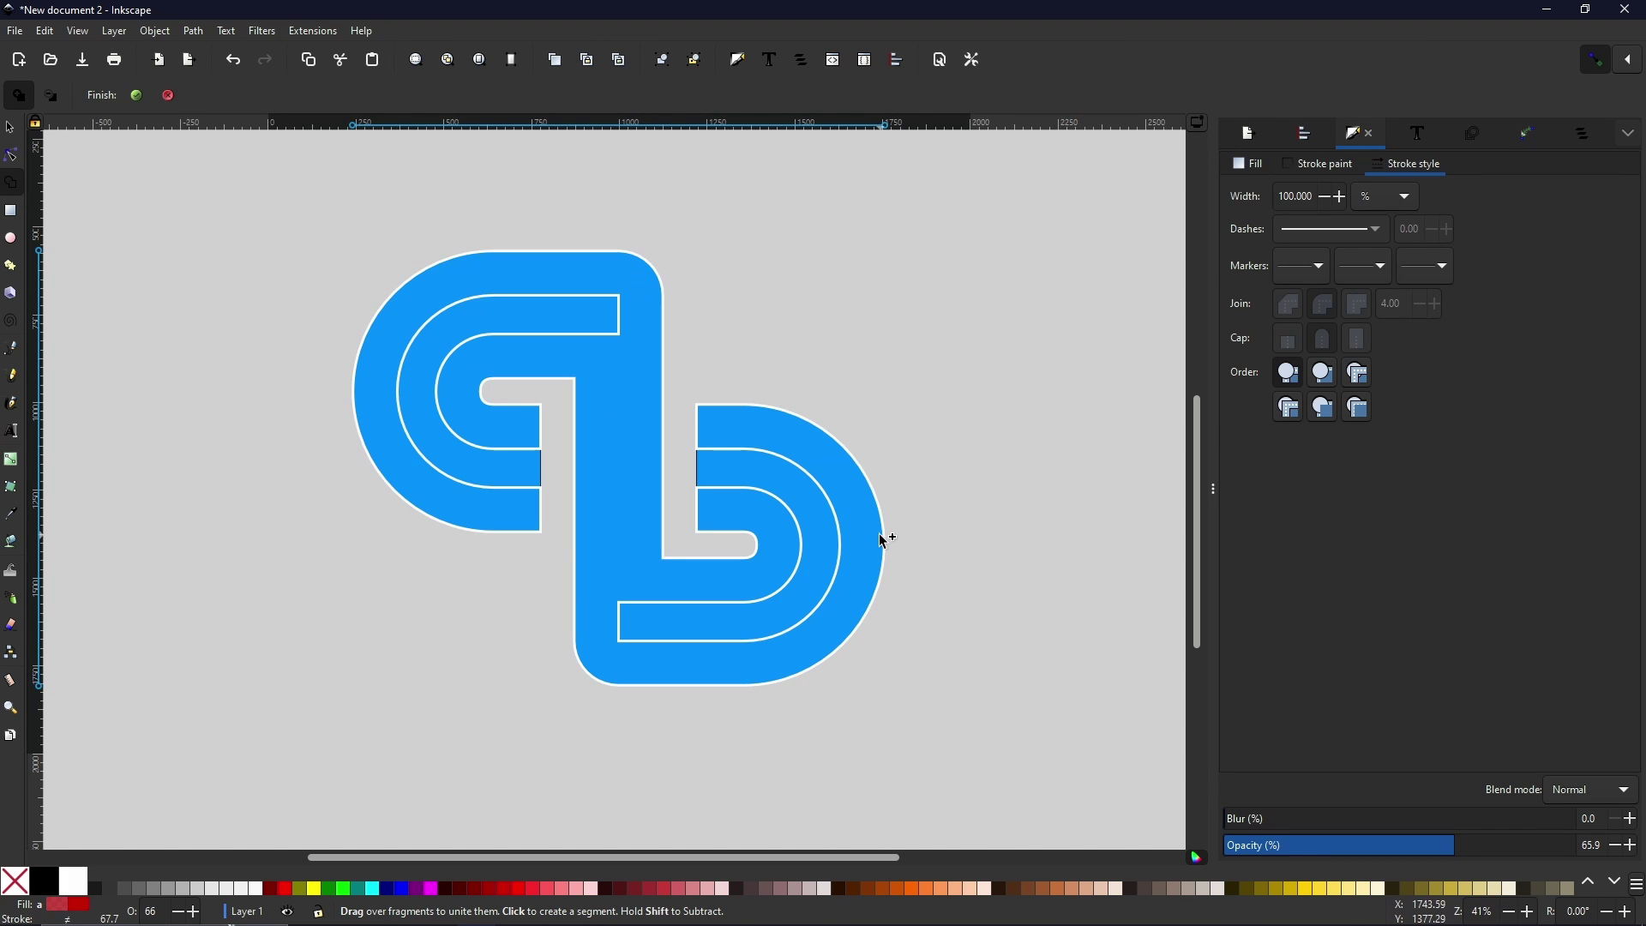
{"action": "left_click", "coordinate": [138, 96]}
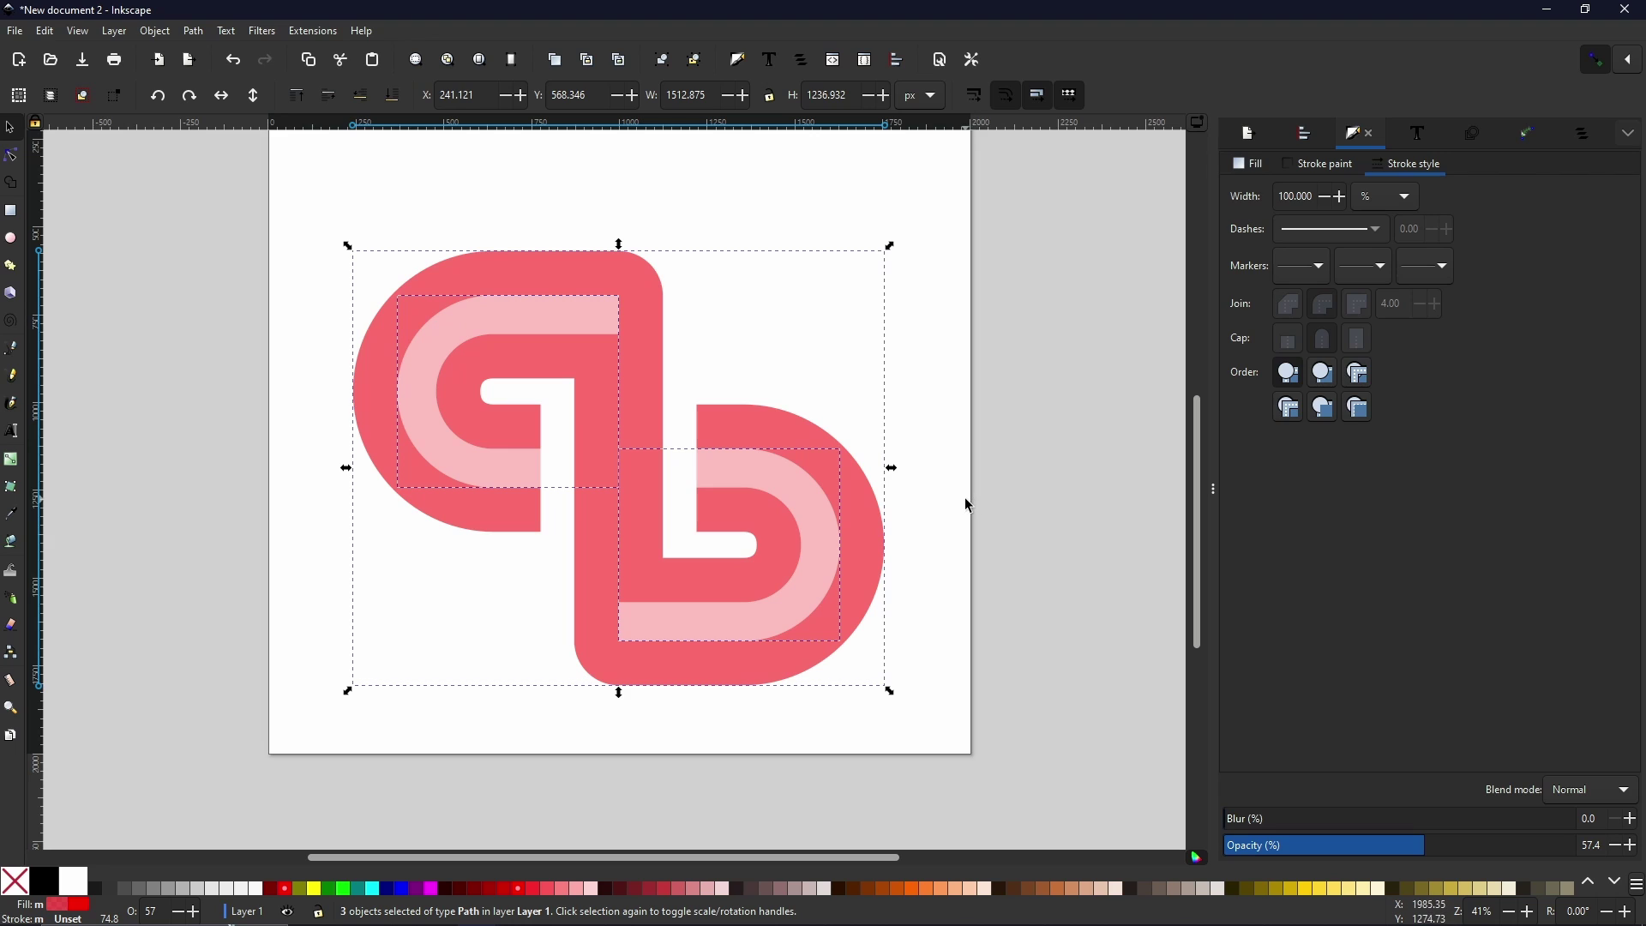
{"action": "left_click", "coordinate": [937, 437]}
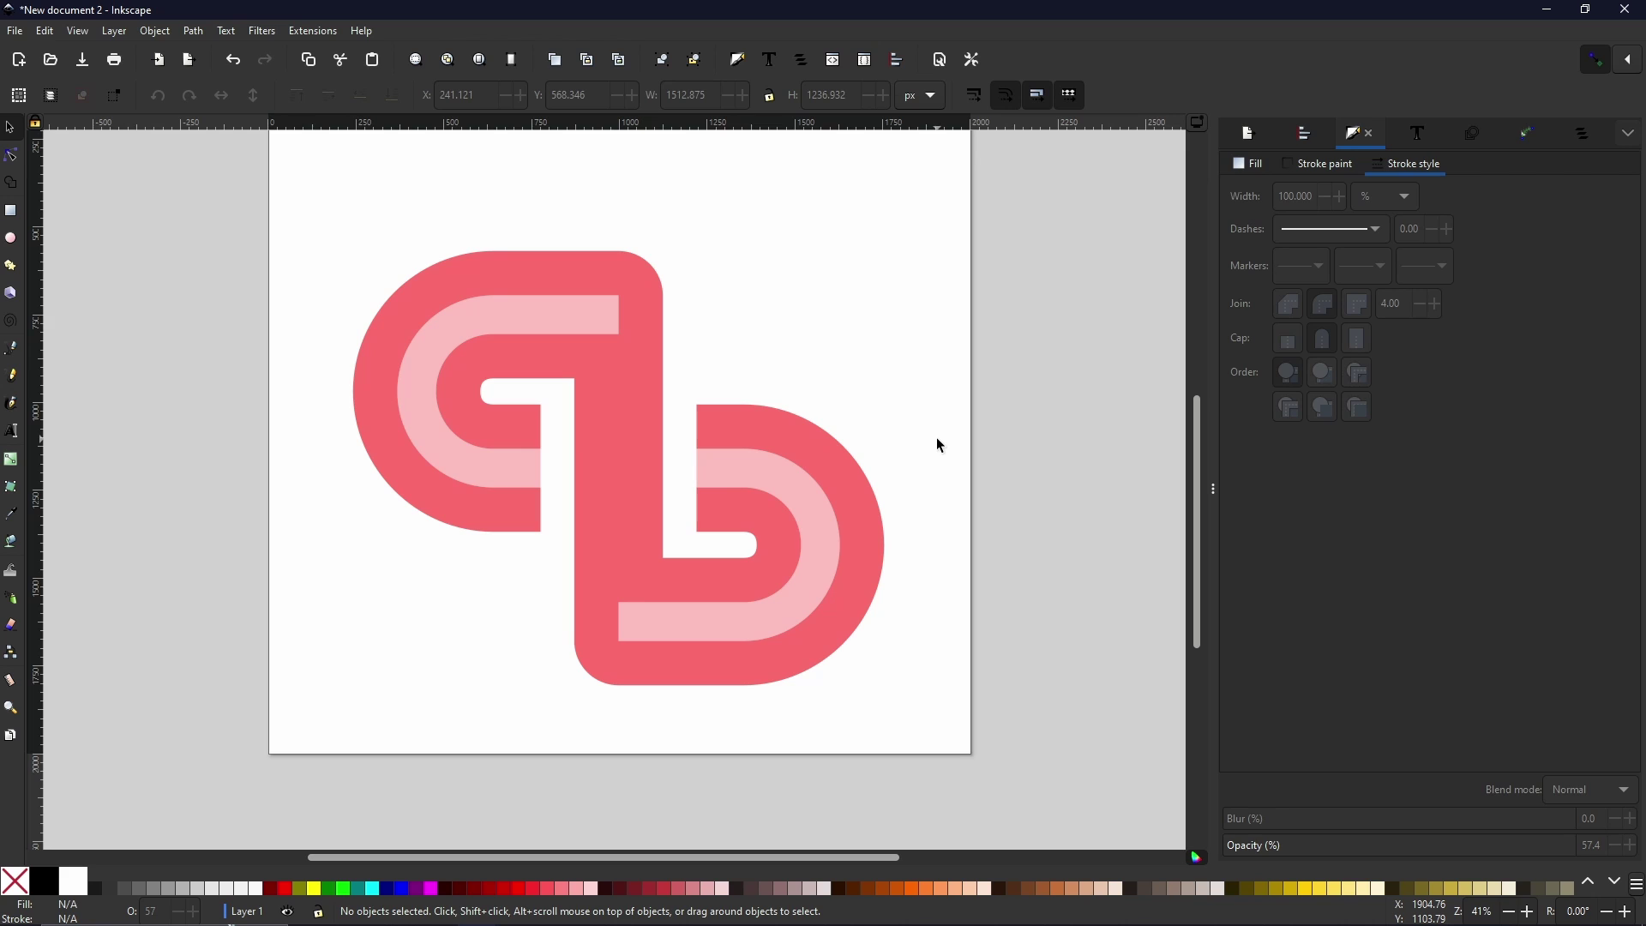
Colour the two inner bands black and set the opacity of the bands and the red outer shape to 100%
{"action": "left_click", "coordinate": [764, 471]}
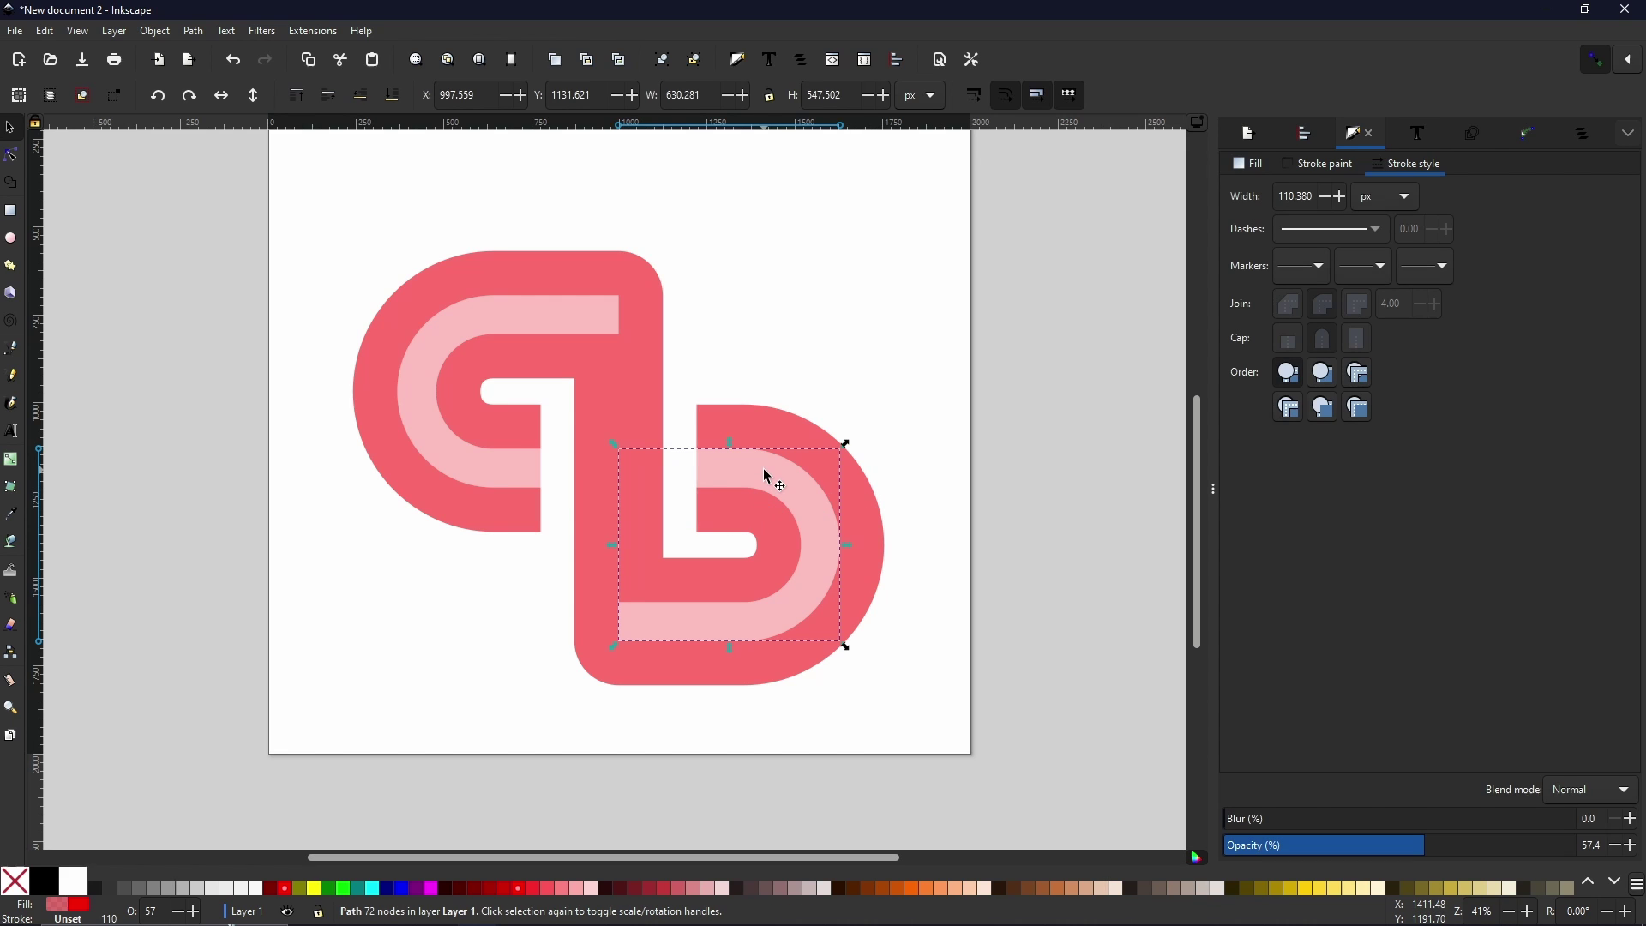
{"action": "left_click", "coordinate": [499, 472], "text": "shift"}
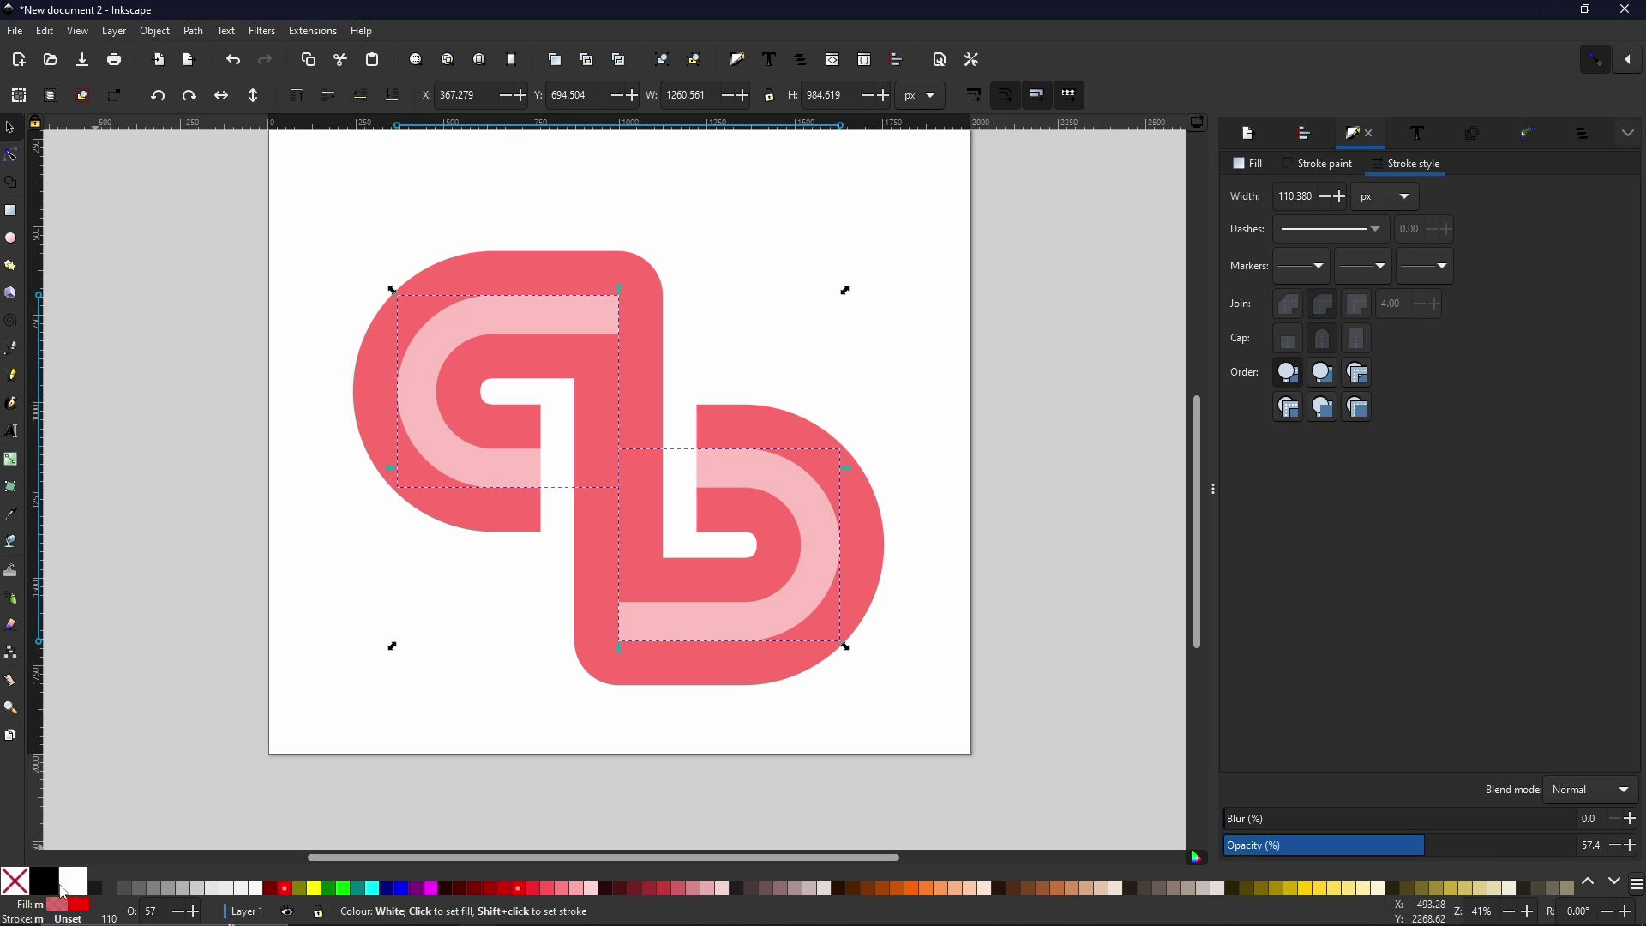
{"action": "left_click", "coordinate": [153, 888]}
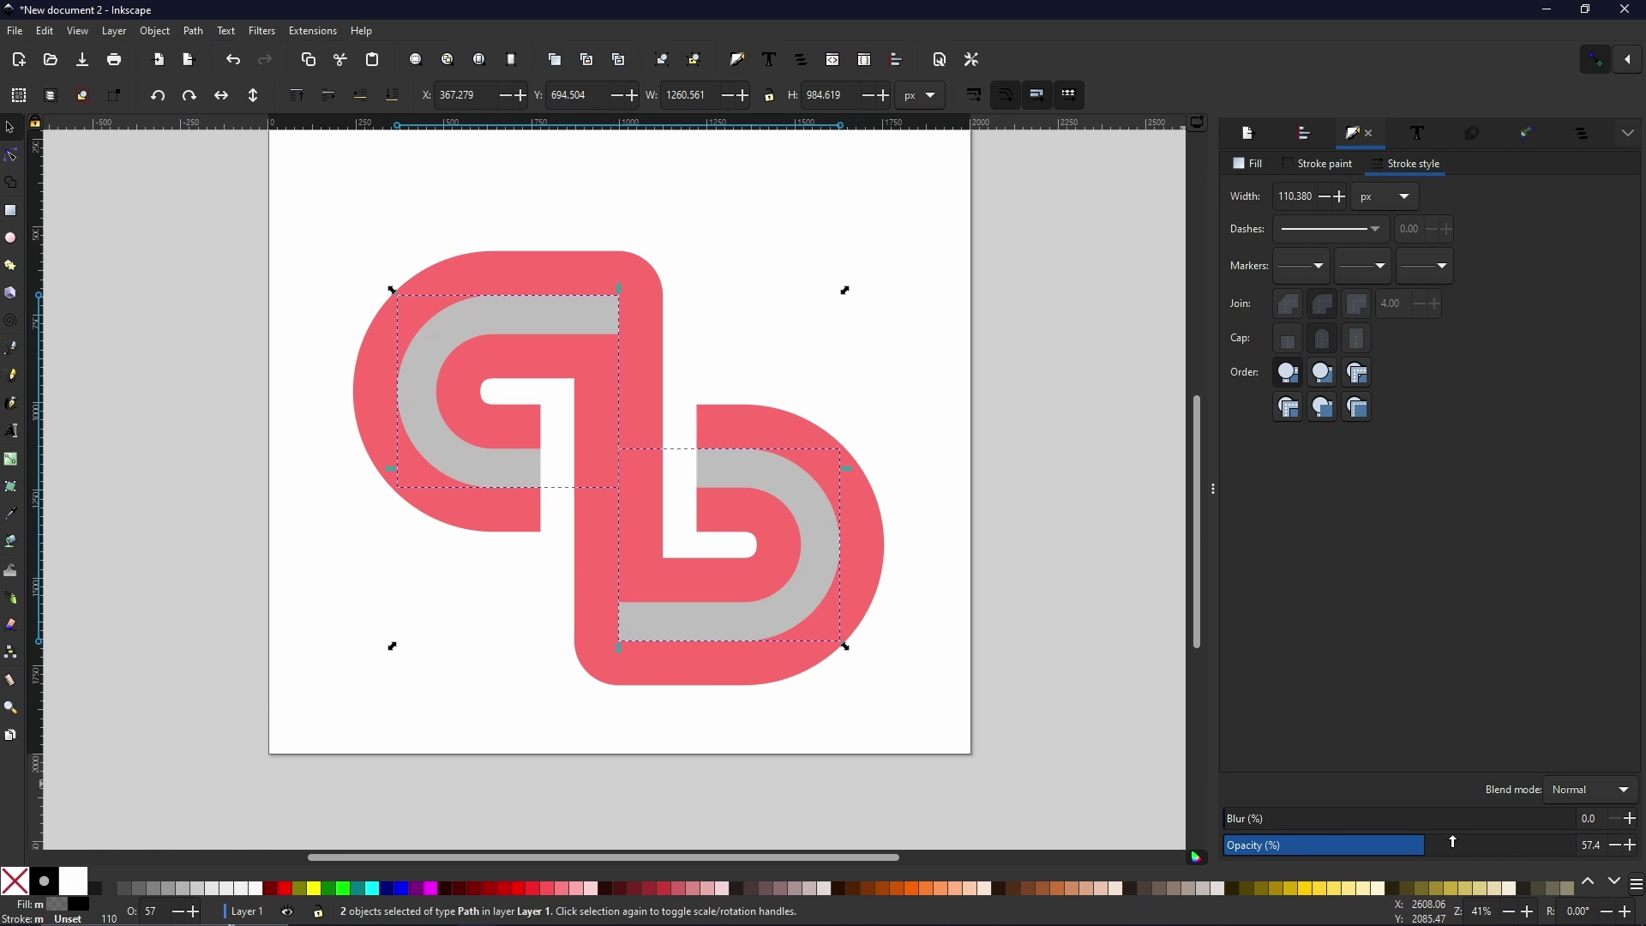
{"action": "left_click_drag", "start_coordinate": [1454, 843], "coordinate": [1642, 856]}
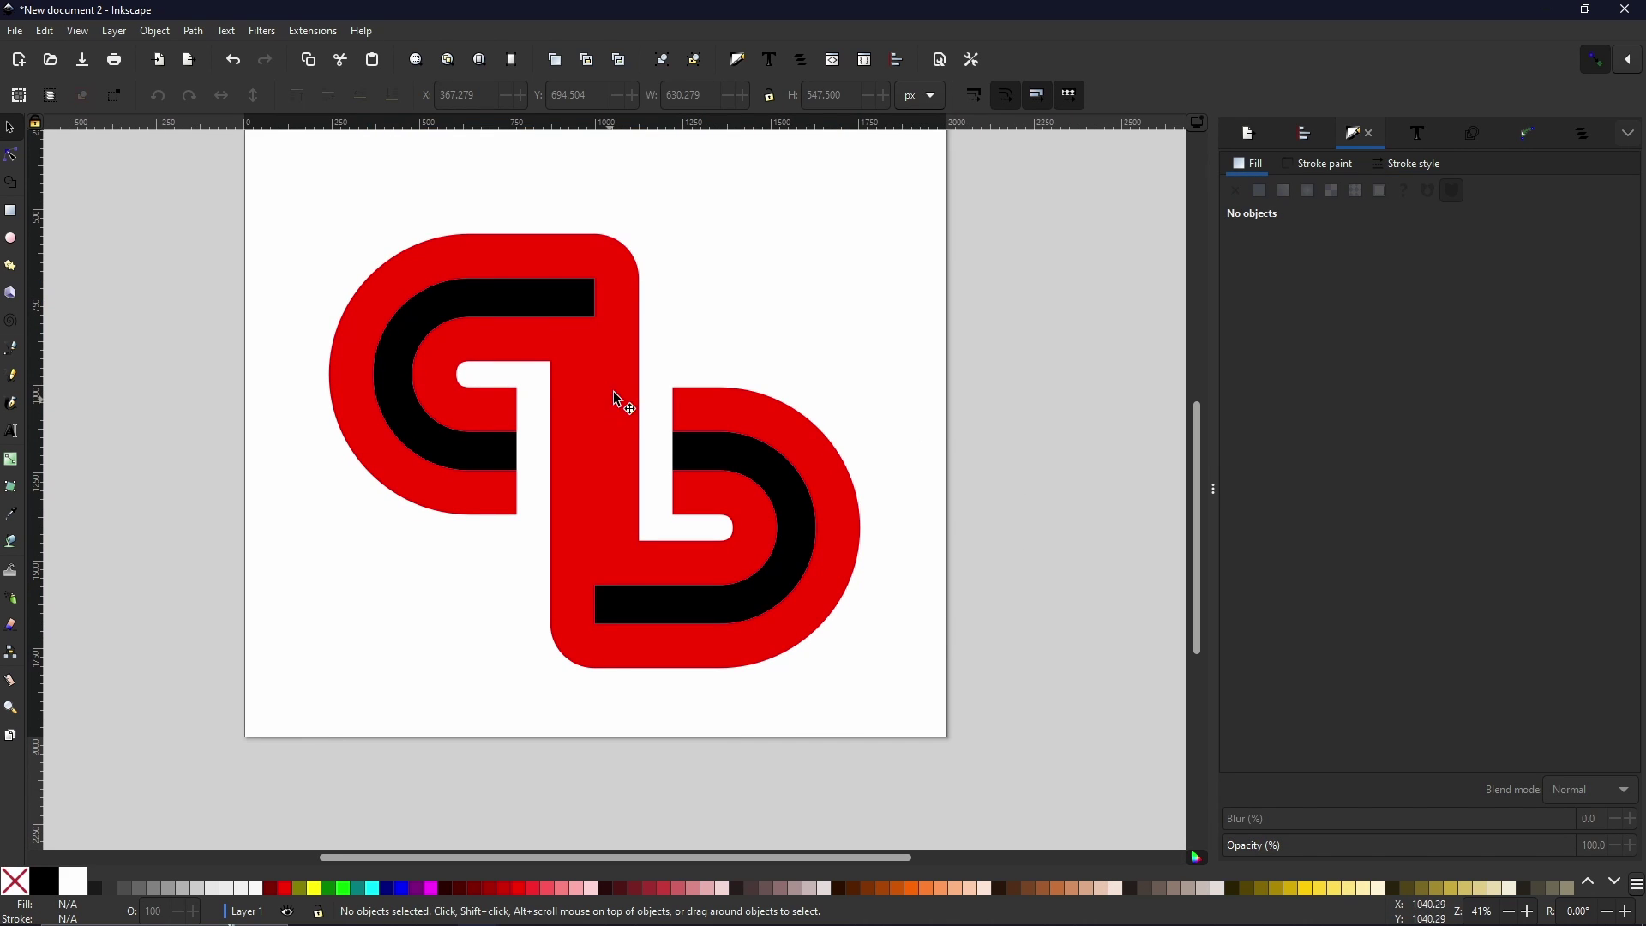
{"action": "left_click", "coordinate": [566, 300]}
{"action": "left_click", "coordinate": [730, 463]}
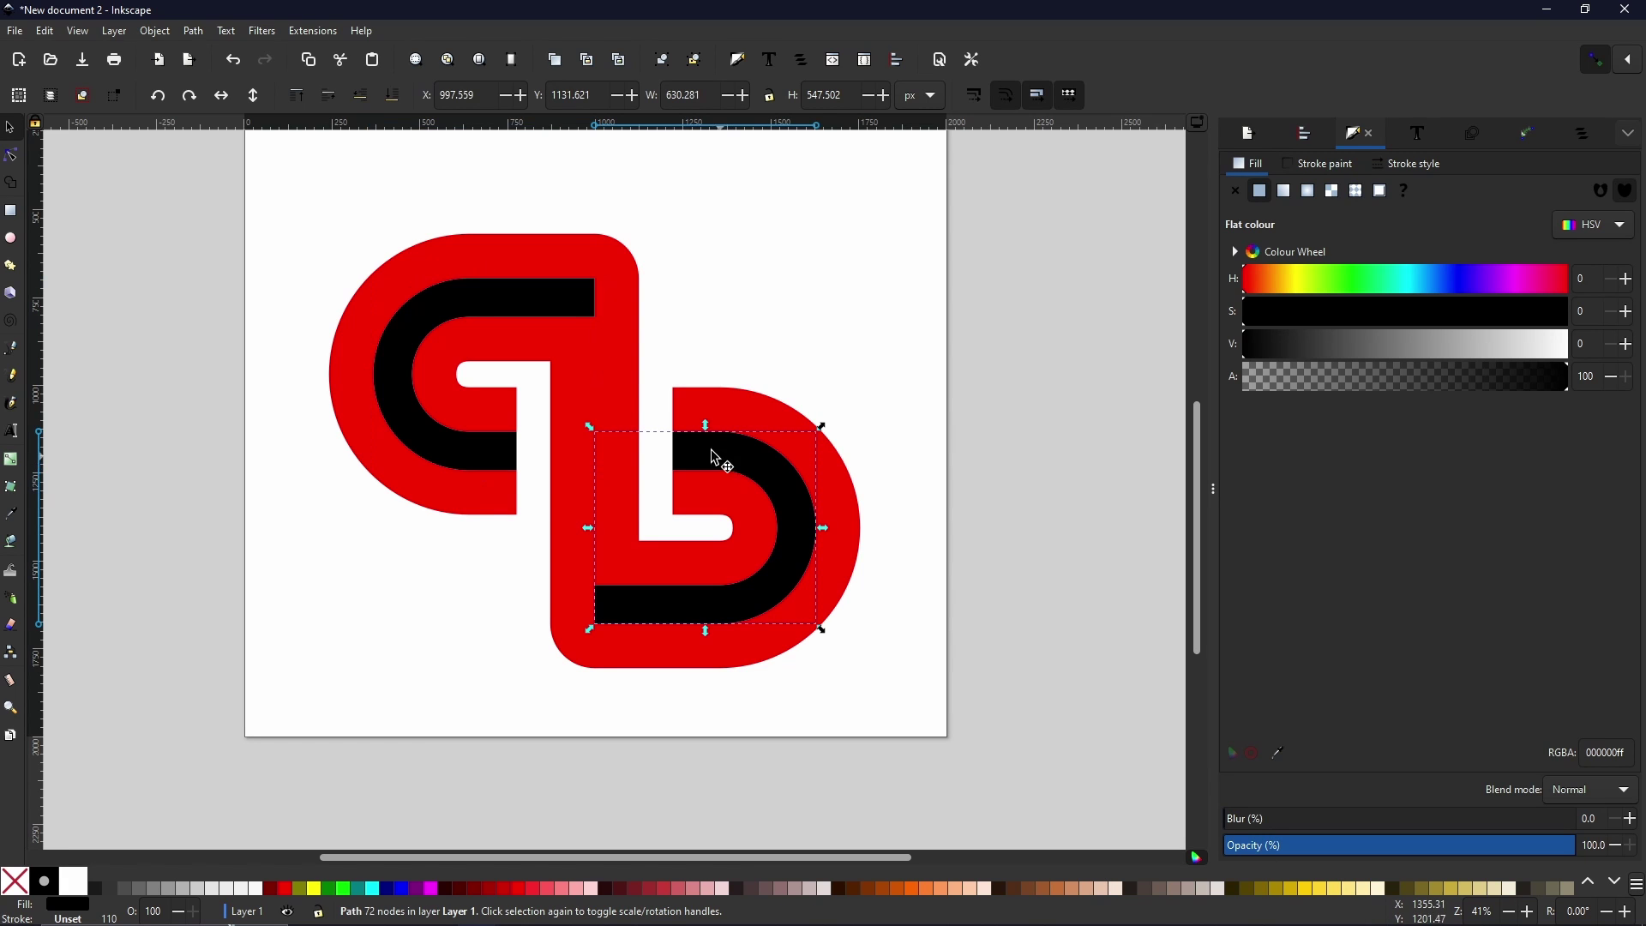
{"action": "left_click", "coordinate": [632, 407]}
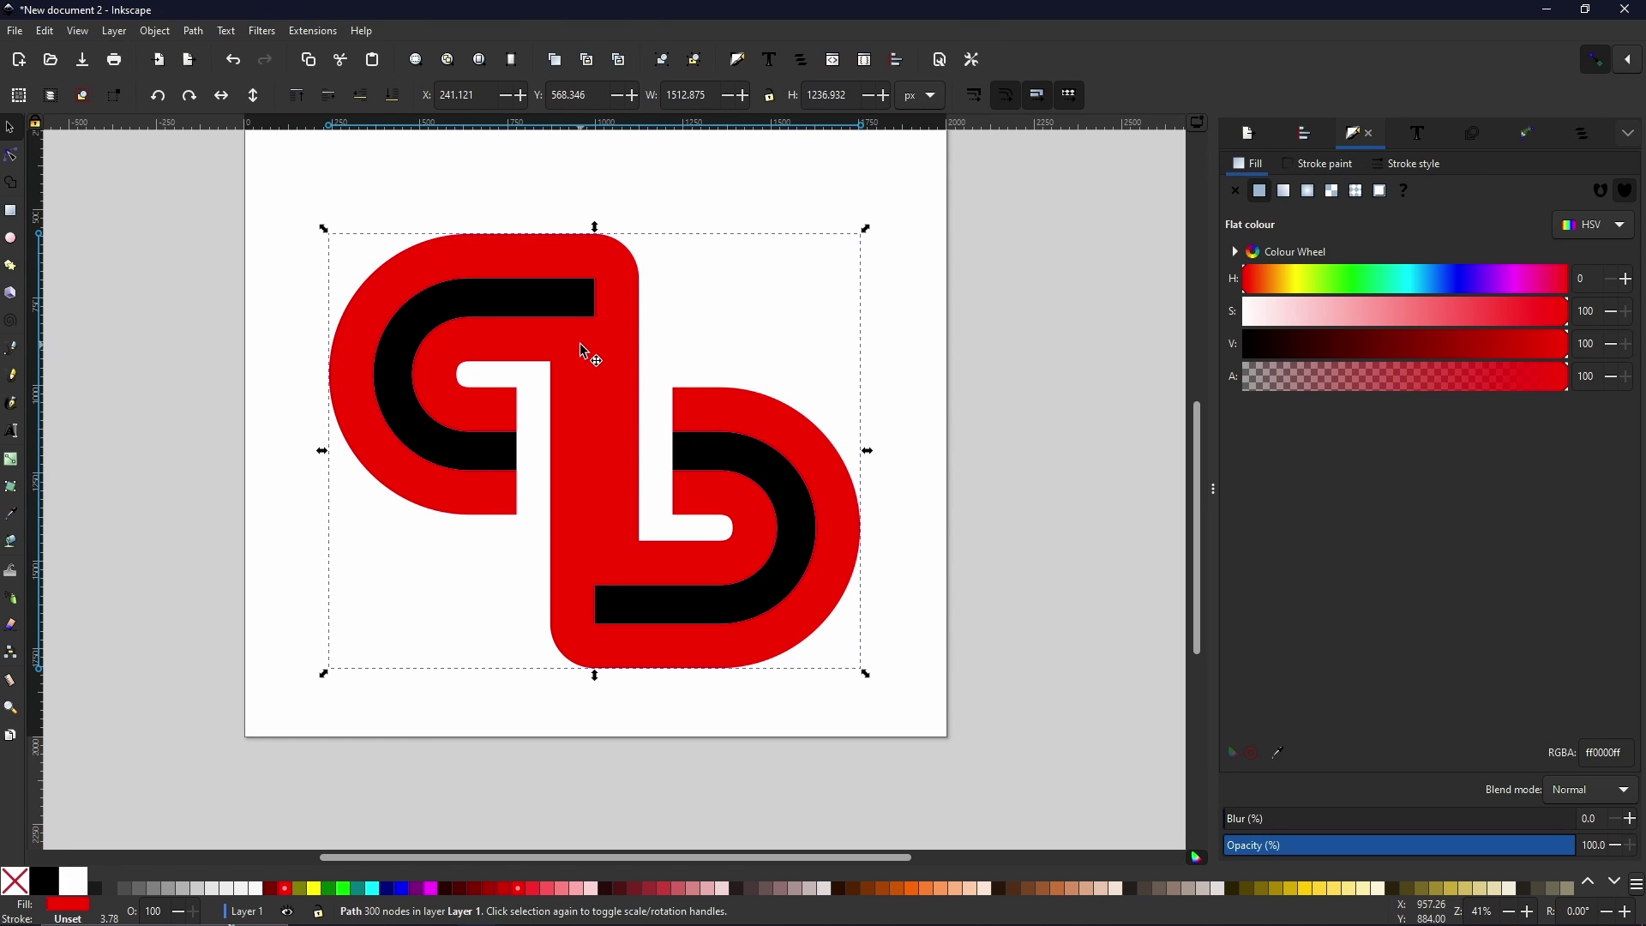
{"action": "left_click", "coordinate": [497, 302]}
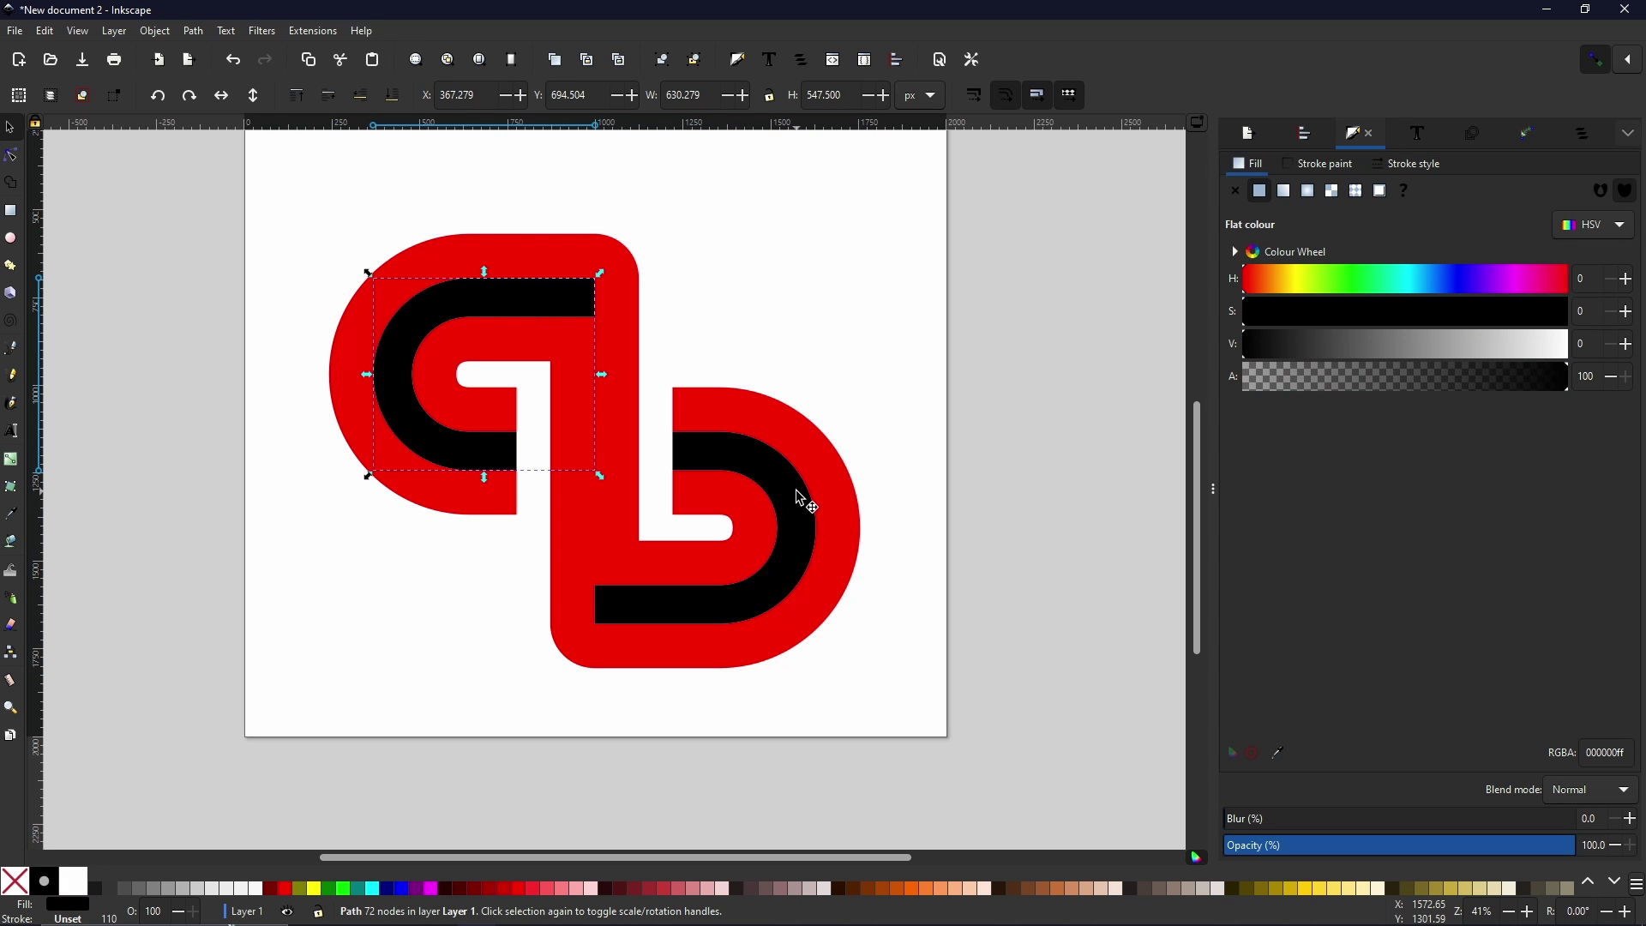
{"action": "left_click", "coordinate": [799, 496]}
Give the red outer shape a linear gradient fill with a fully opaque cyan end stop (#00D7FF, hue 189)
{"action": "left_click", "coordinate": [629, 381]}
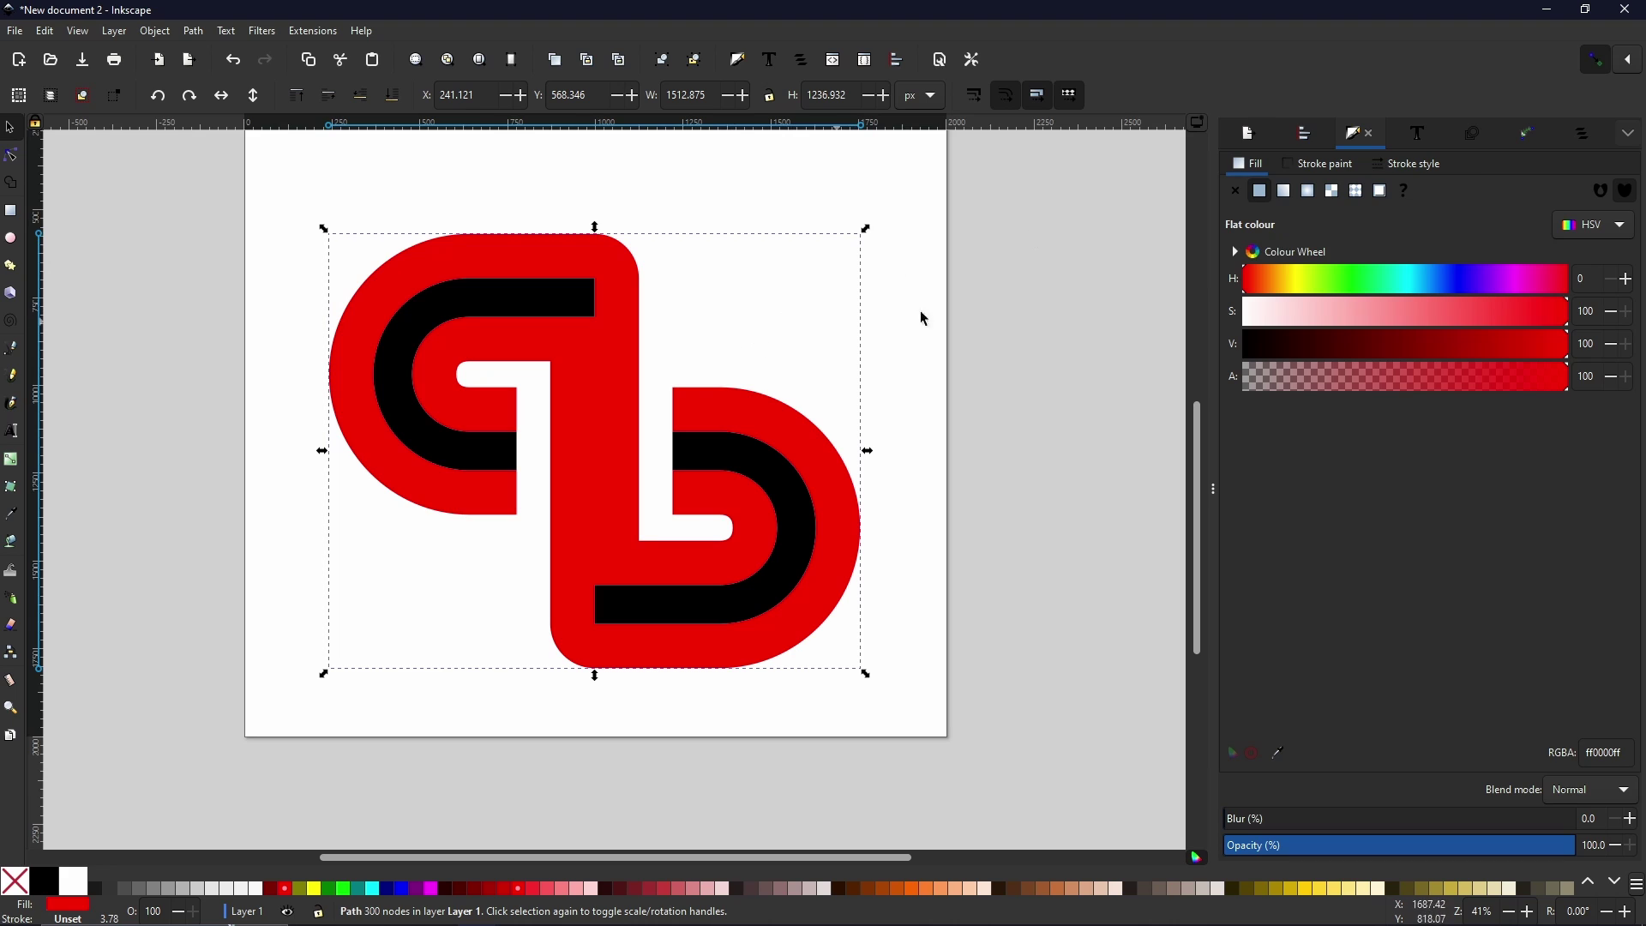
{"action": "left_click", "coordinate": [1289, 193]}
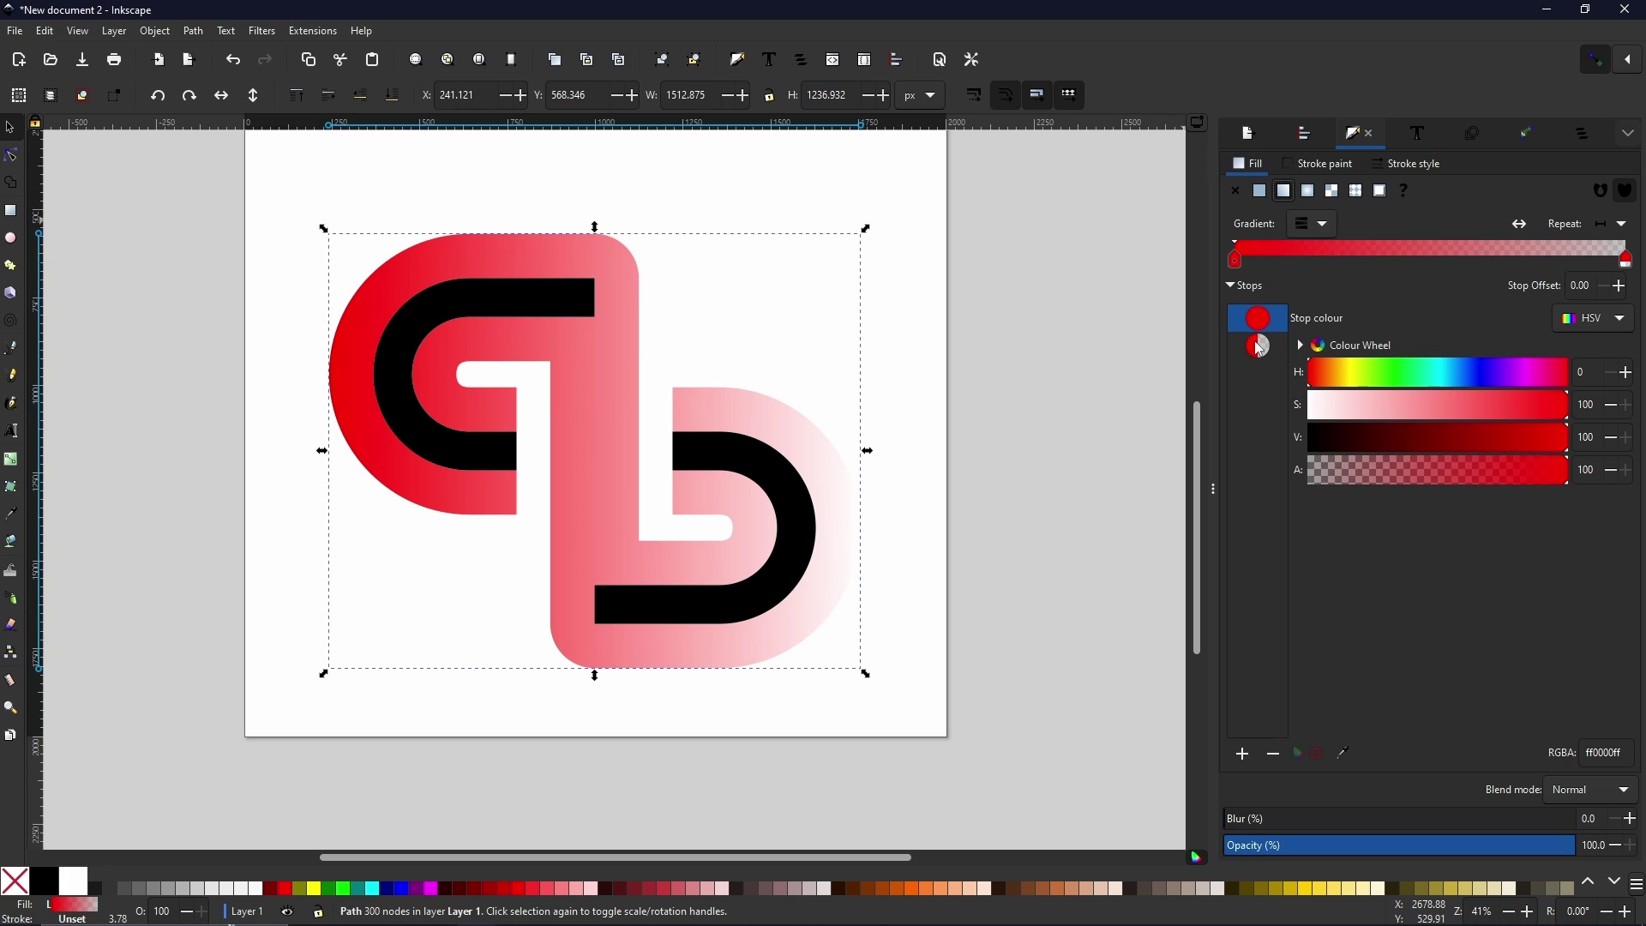
{"action": "left_click", "coordinate": [1259, 348]}
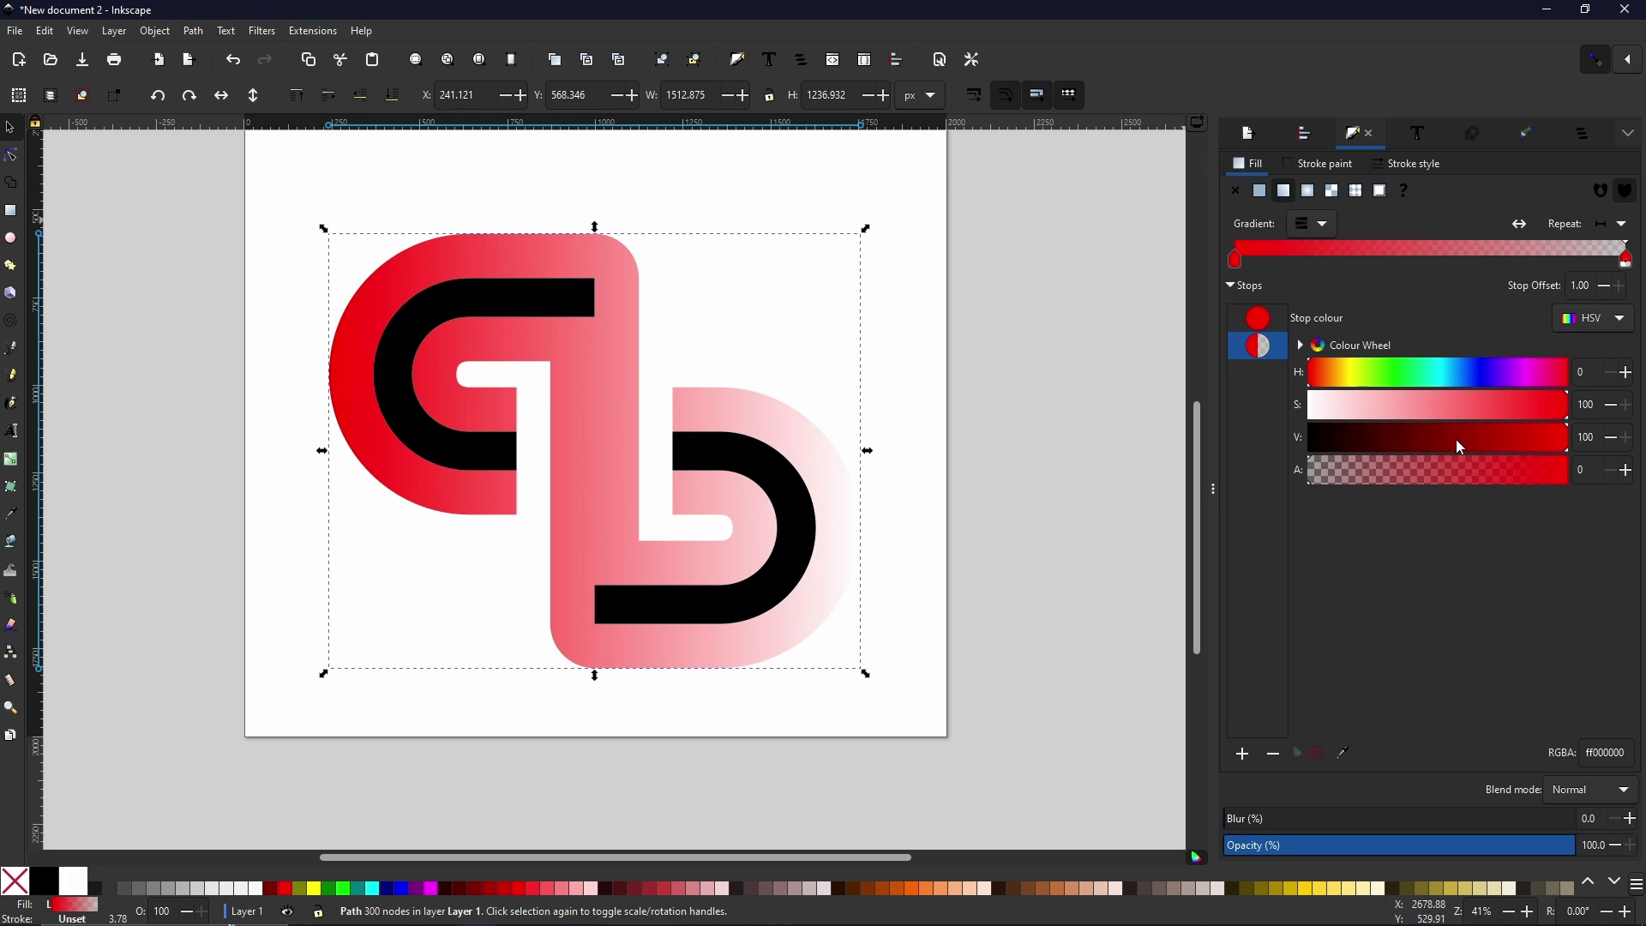
{"action": "left_click_drag", "start_coordinate": [1338, 474], "coordinate": [1582, 480]}
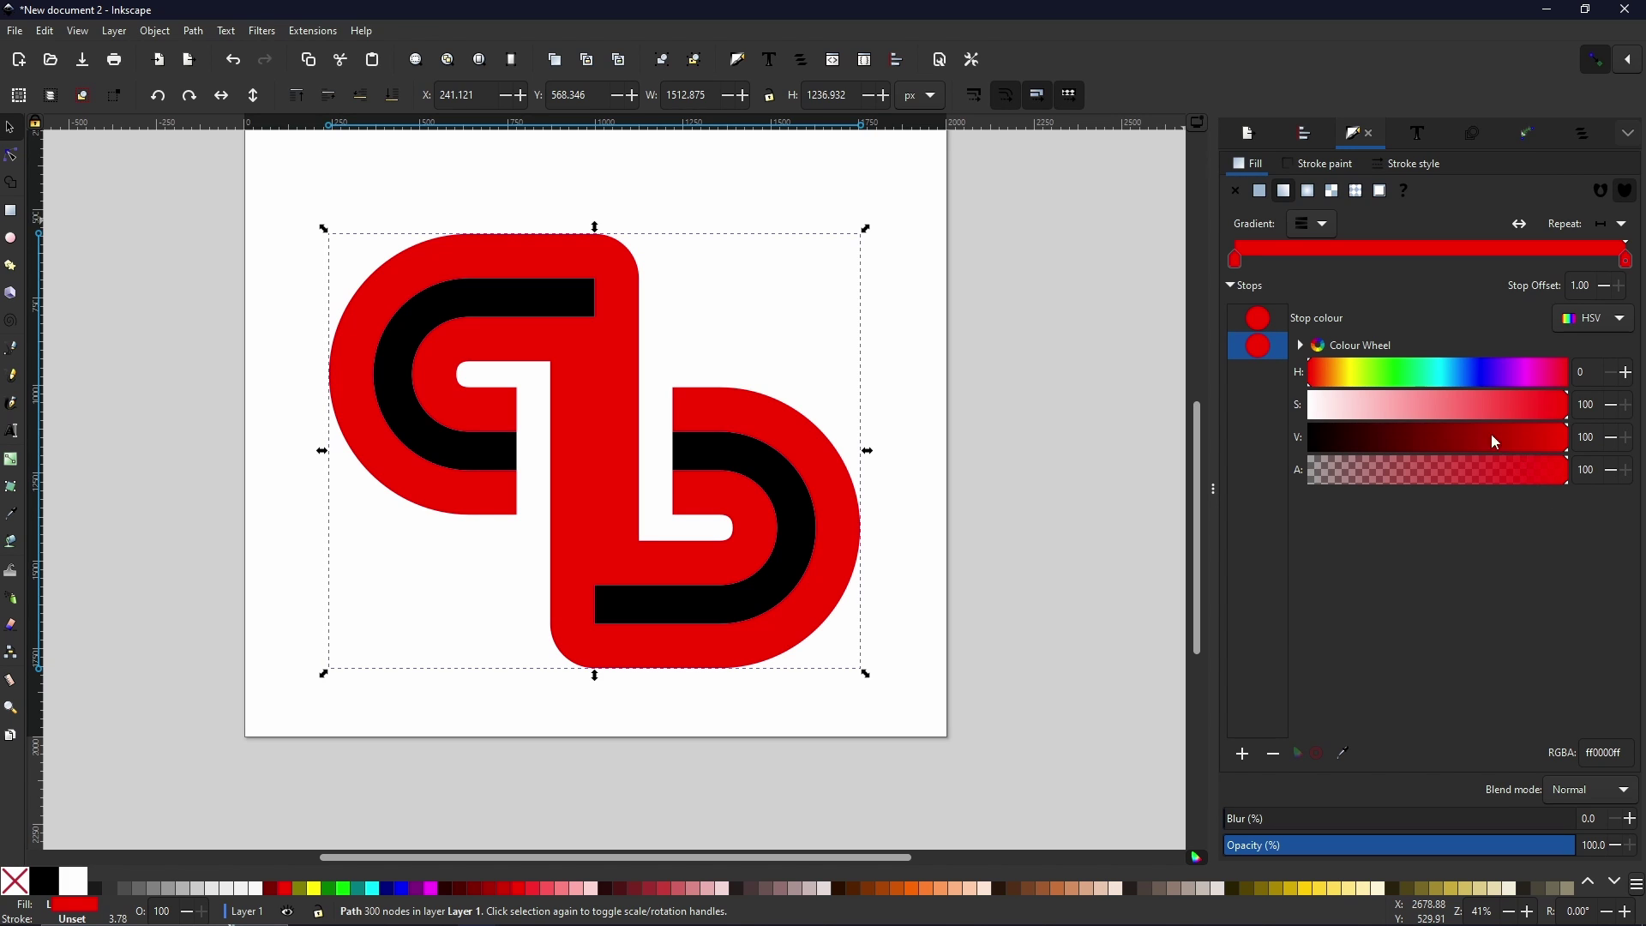
{"action": "left_click_drag", "start_coordinate": [1489, 378], "coordinate": [1449, 384]}
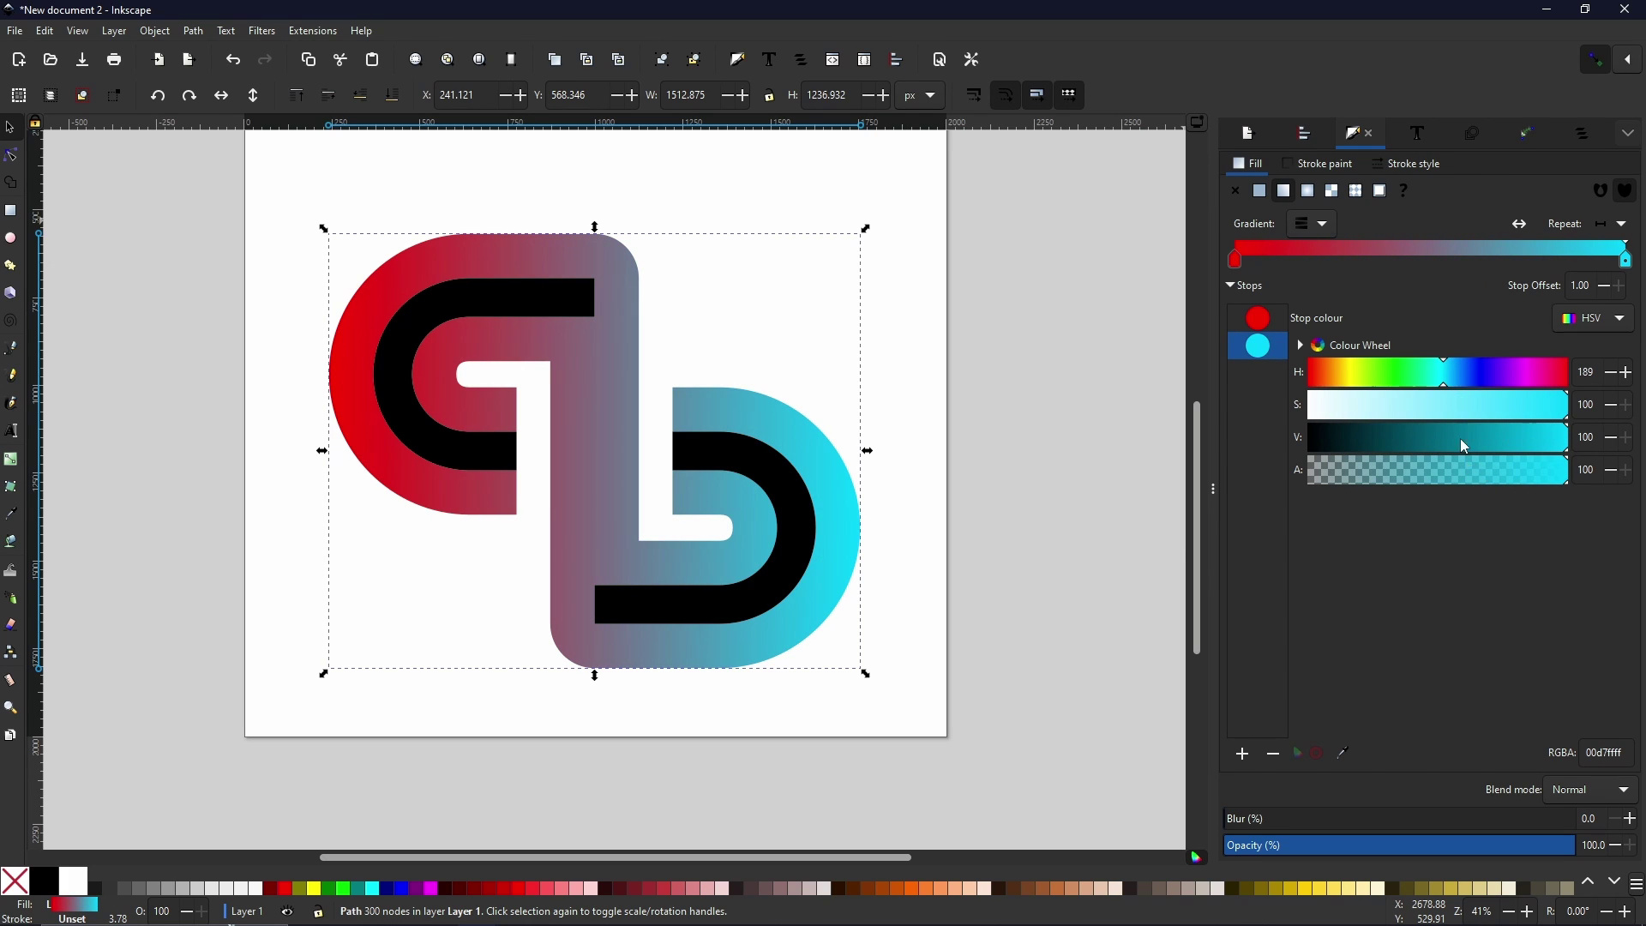
Set the gradient's start stop to green (#00FF59, hue 141) and run the gradient vertically, with green at the base and cyan at the top
{"action": "left_click", "coordinate": [1259, 327]}
{"action": "left_click_drag", "start_coordinate": [1468, 377], "coordinate": [1416, 382]}
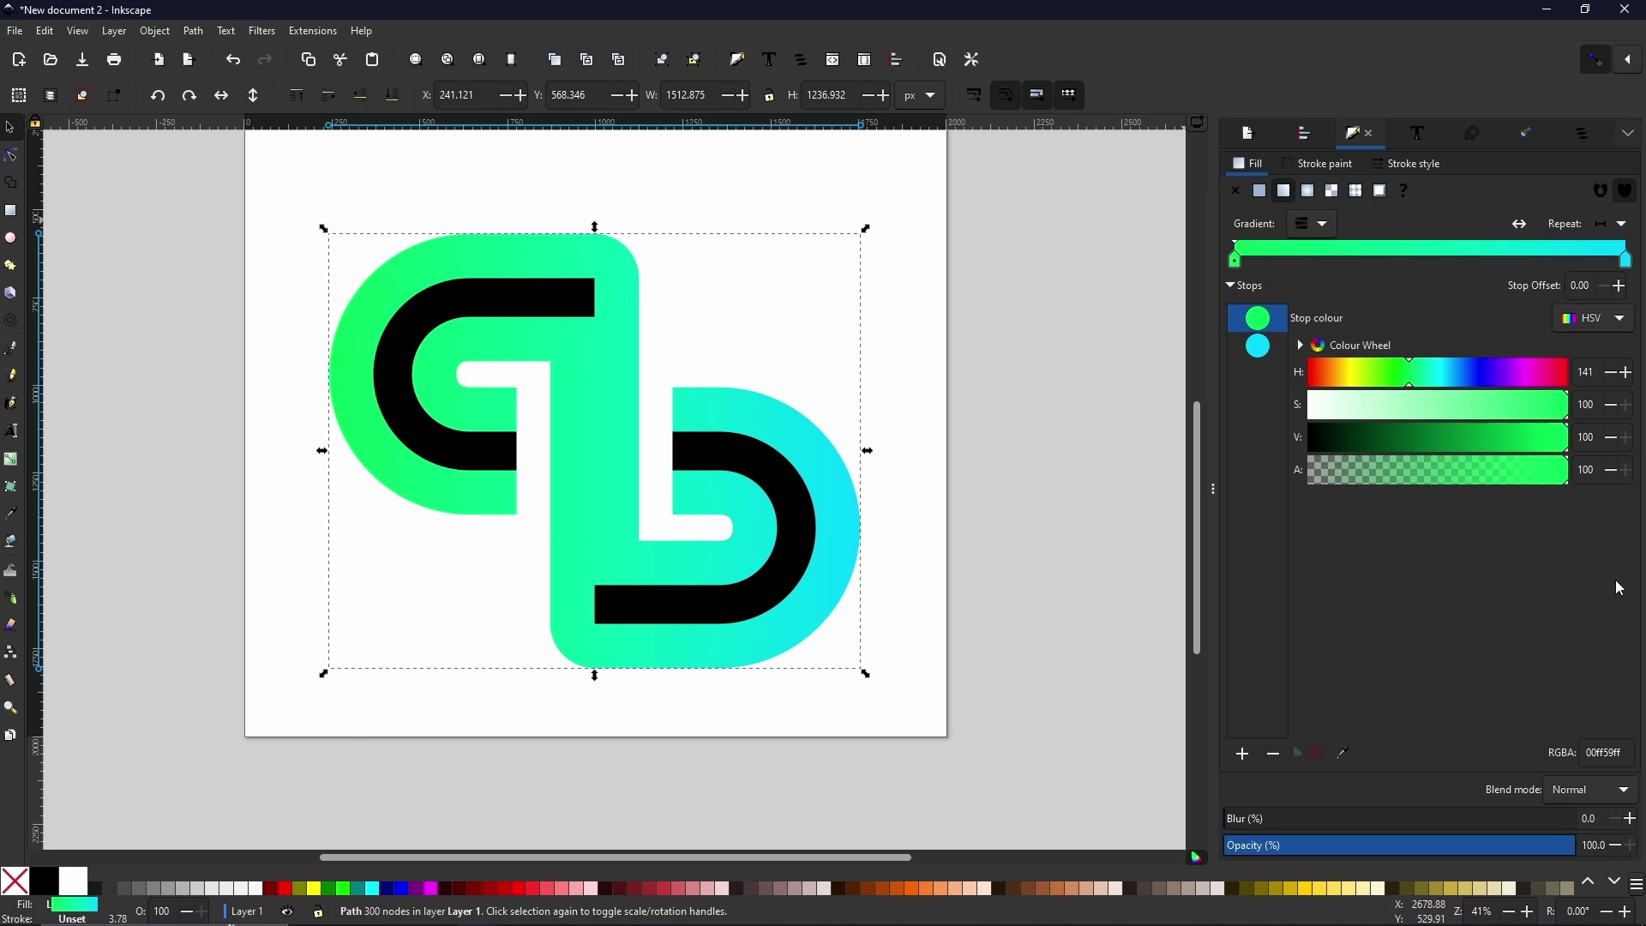
{"action": "left_click", "coordinate": [11, 460]}
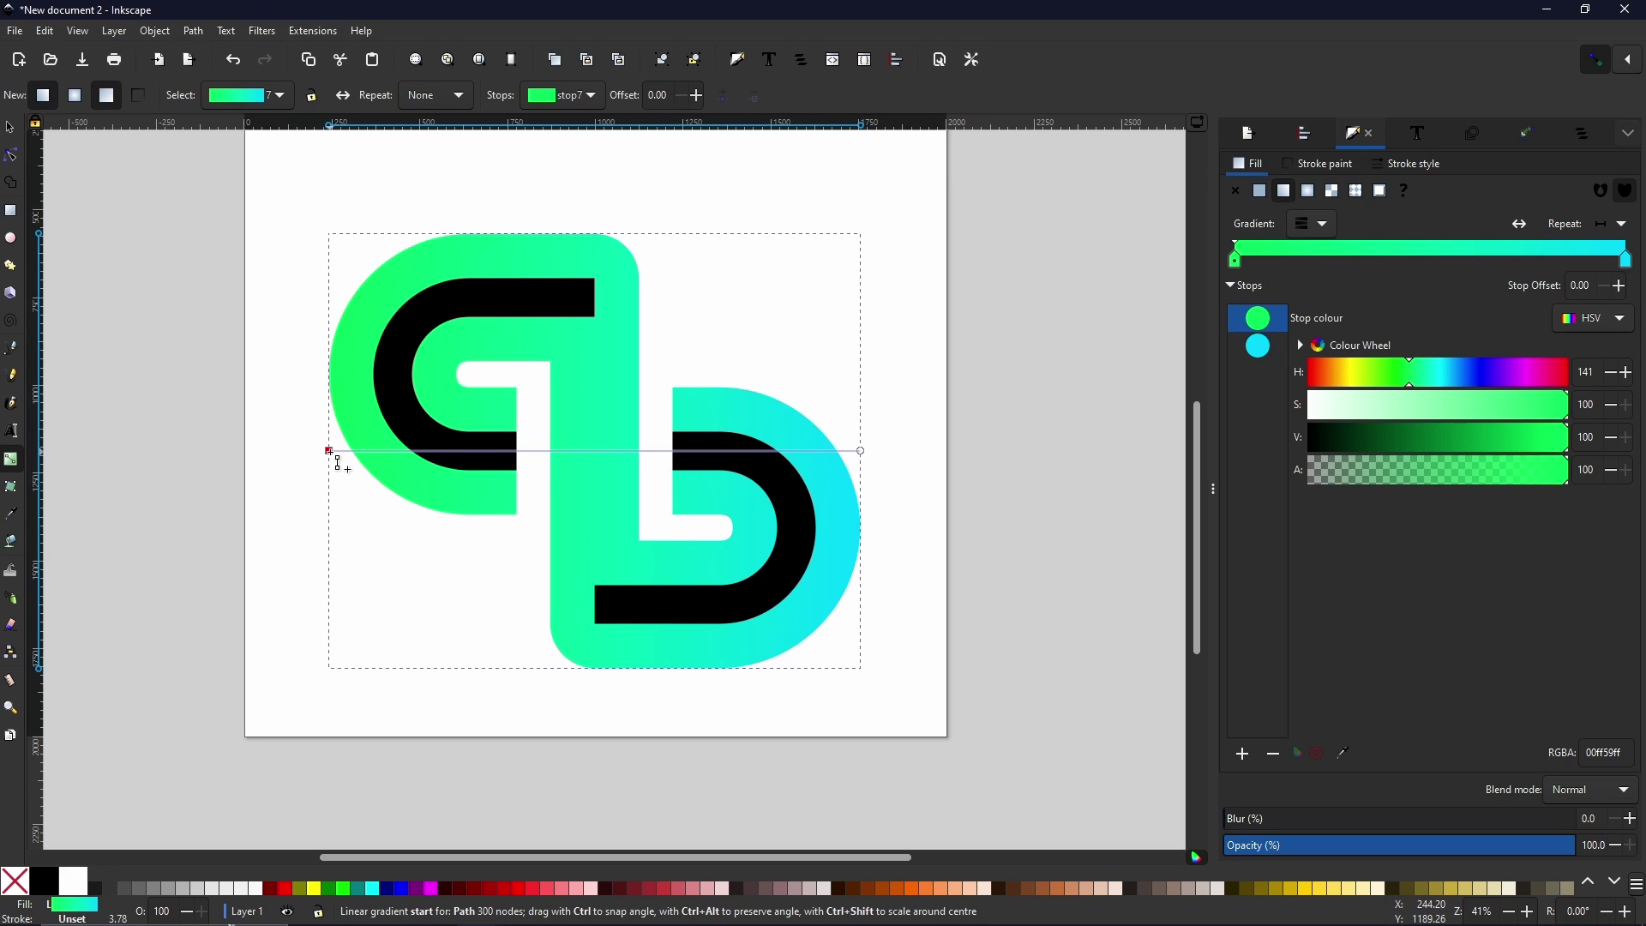
{"action": "left_click_drag", "start_coordinate": [335, 457], "coordinate": [558, 669]}
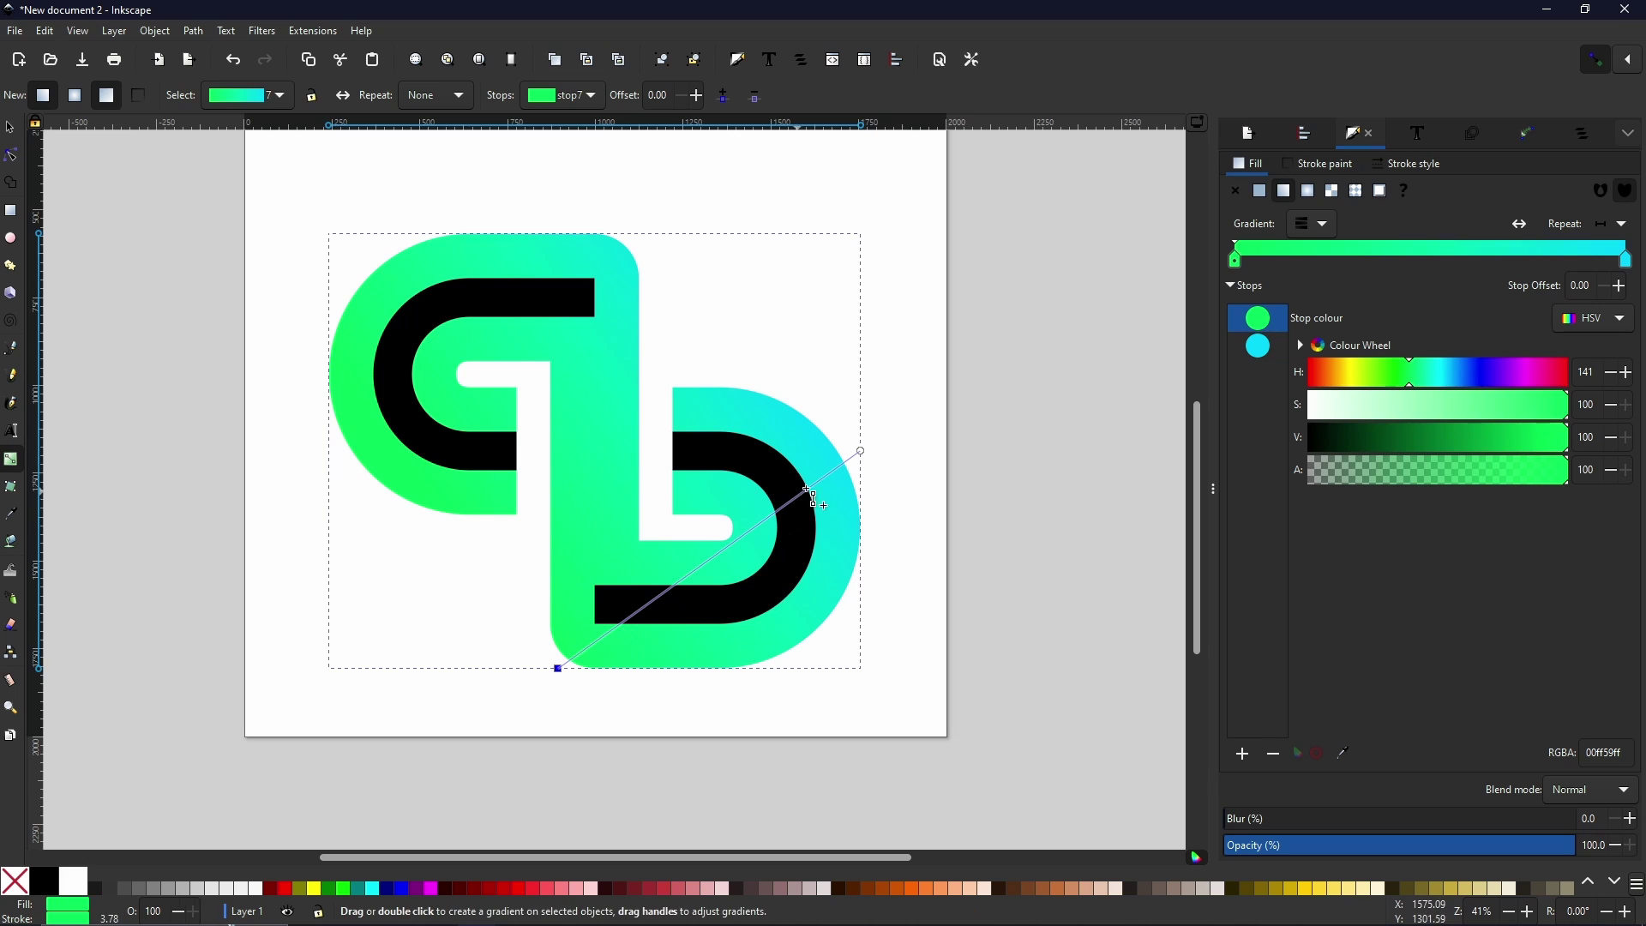
{"action": "left_click_drag", "start_coordinate": [857, 450], "coordinate": [559, 235]}
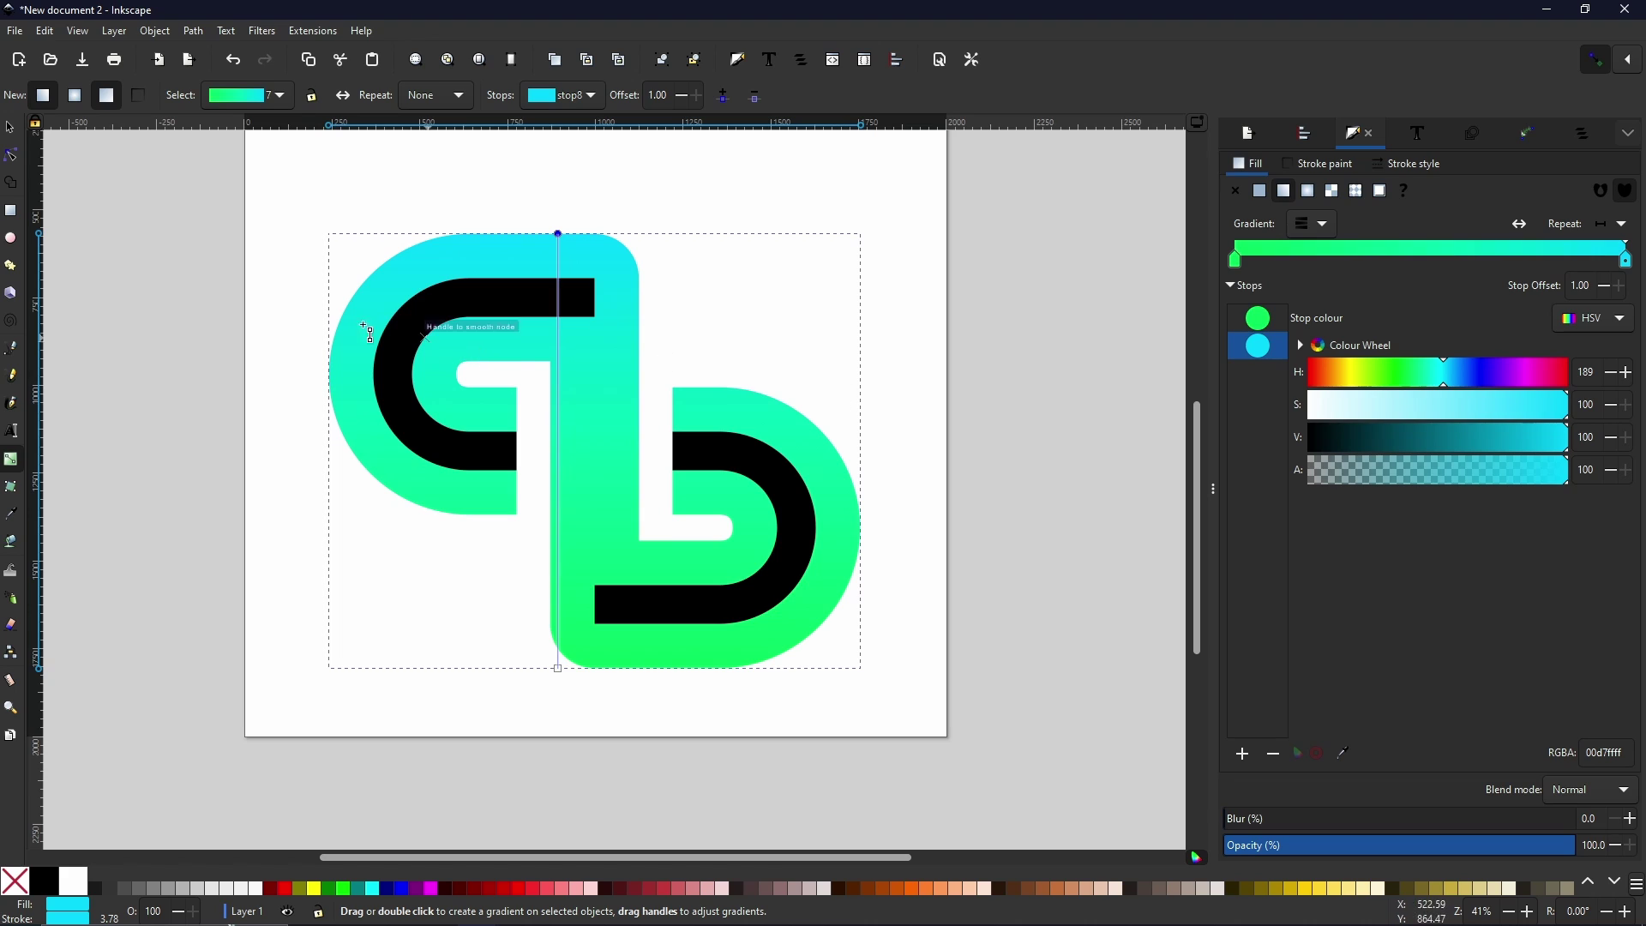
{"action": "key", "text": "s"}
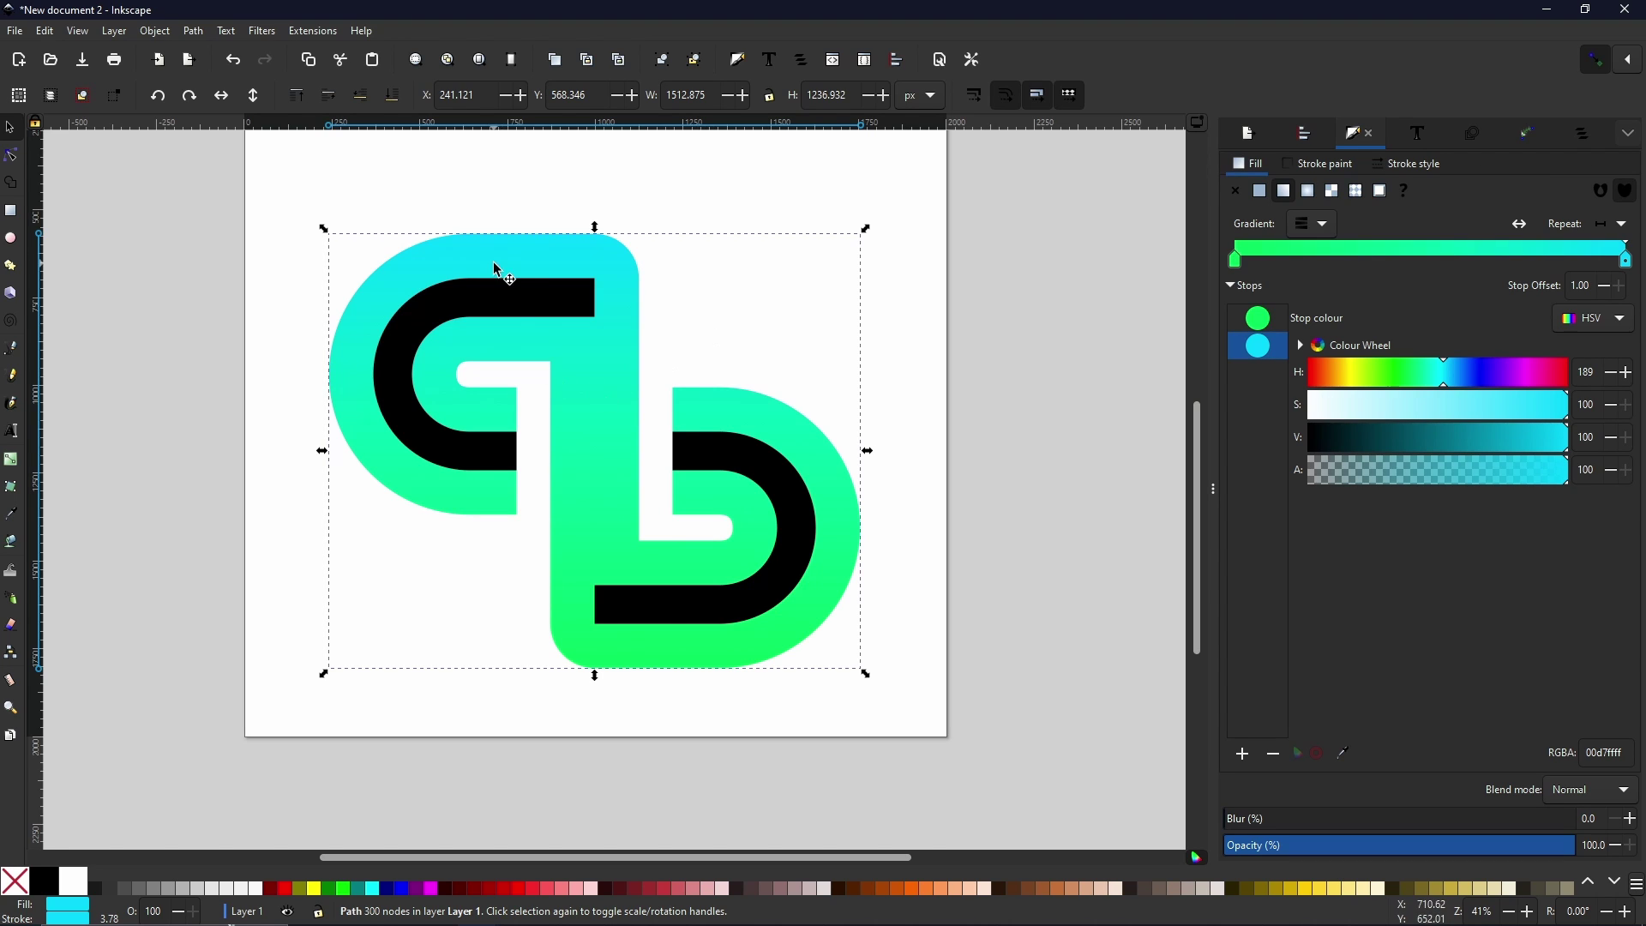
Duplicate the gradient shape and give the copy a flat white fill with a black stroke
{"action": "right_click", "coordinate": [551, 250]}
{"action": "left_click", "coordinate": [591, 329]}
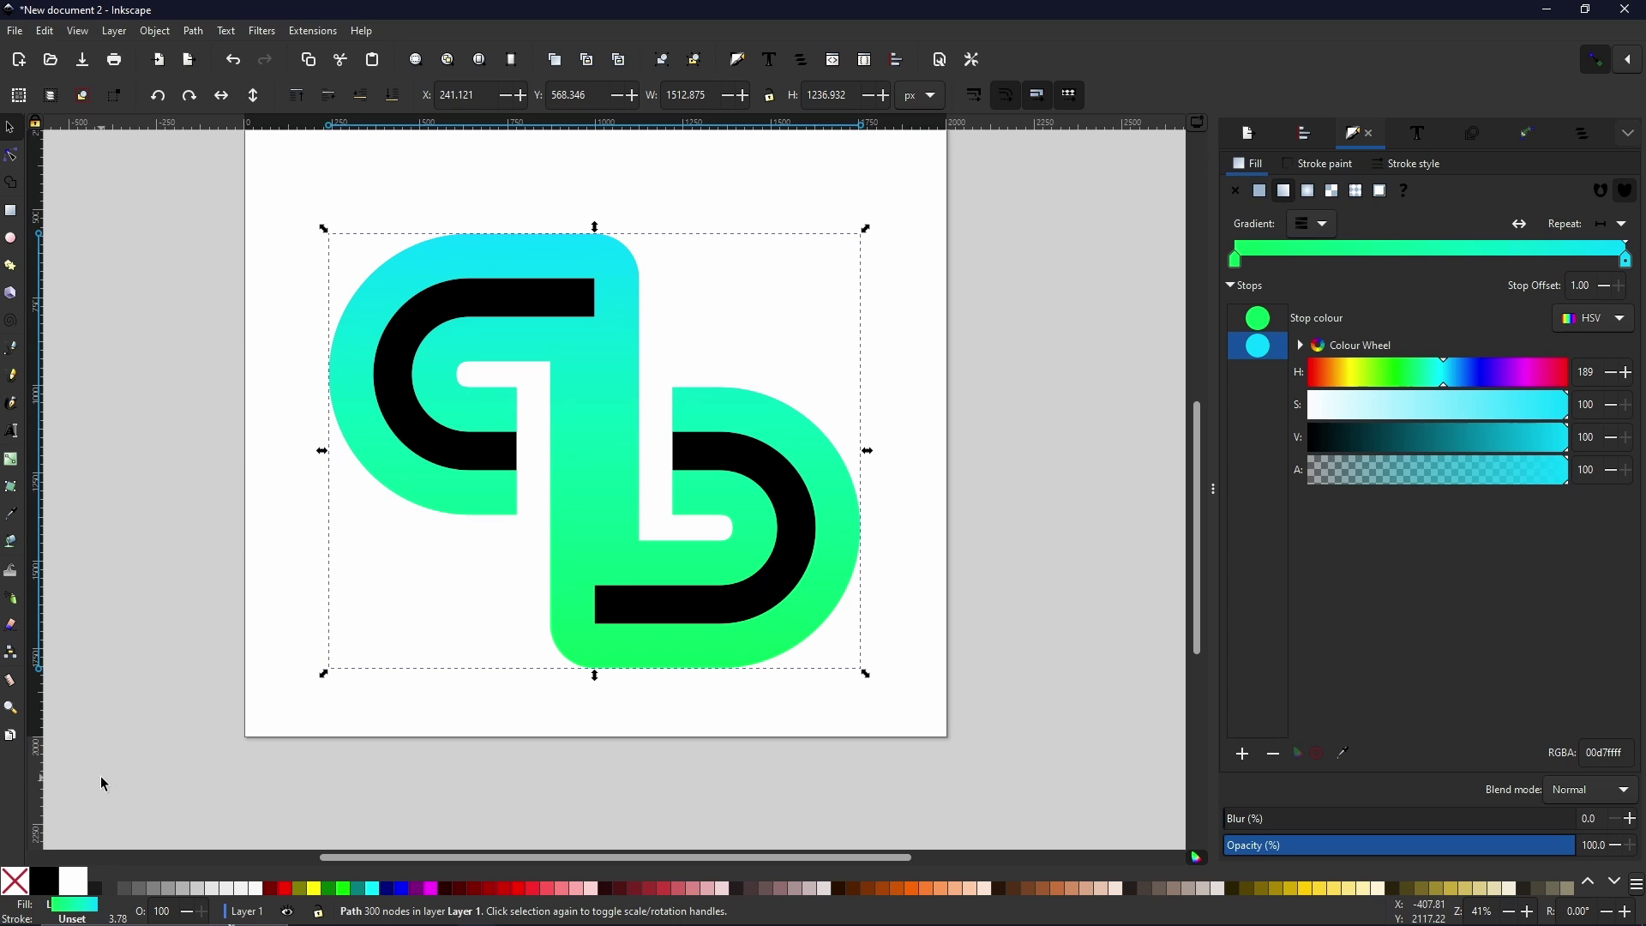
{"action": "left_click", "coordinate": [80, 894]}
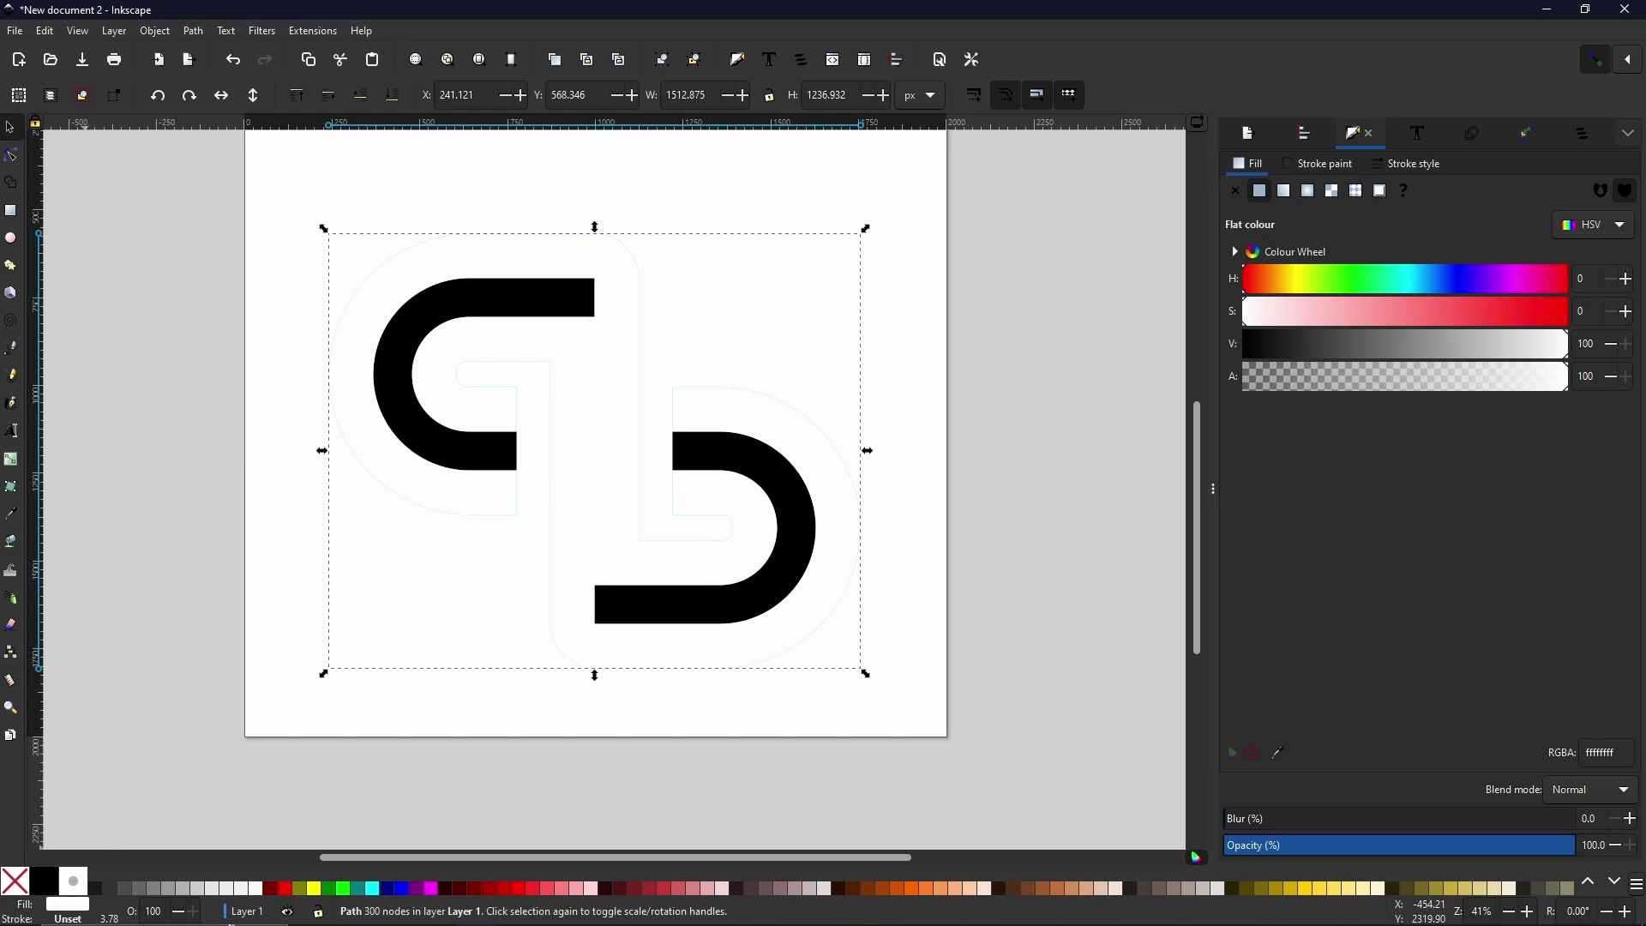
{"action": "left_click", "coordinate": [41, 884], "text": "shift"}
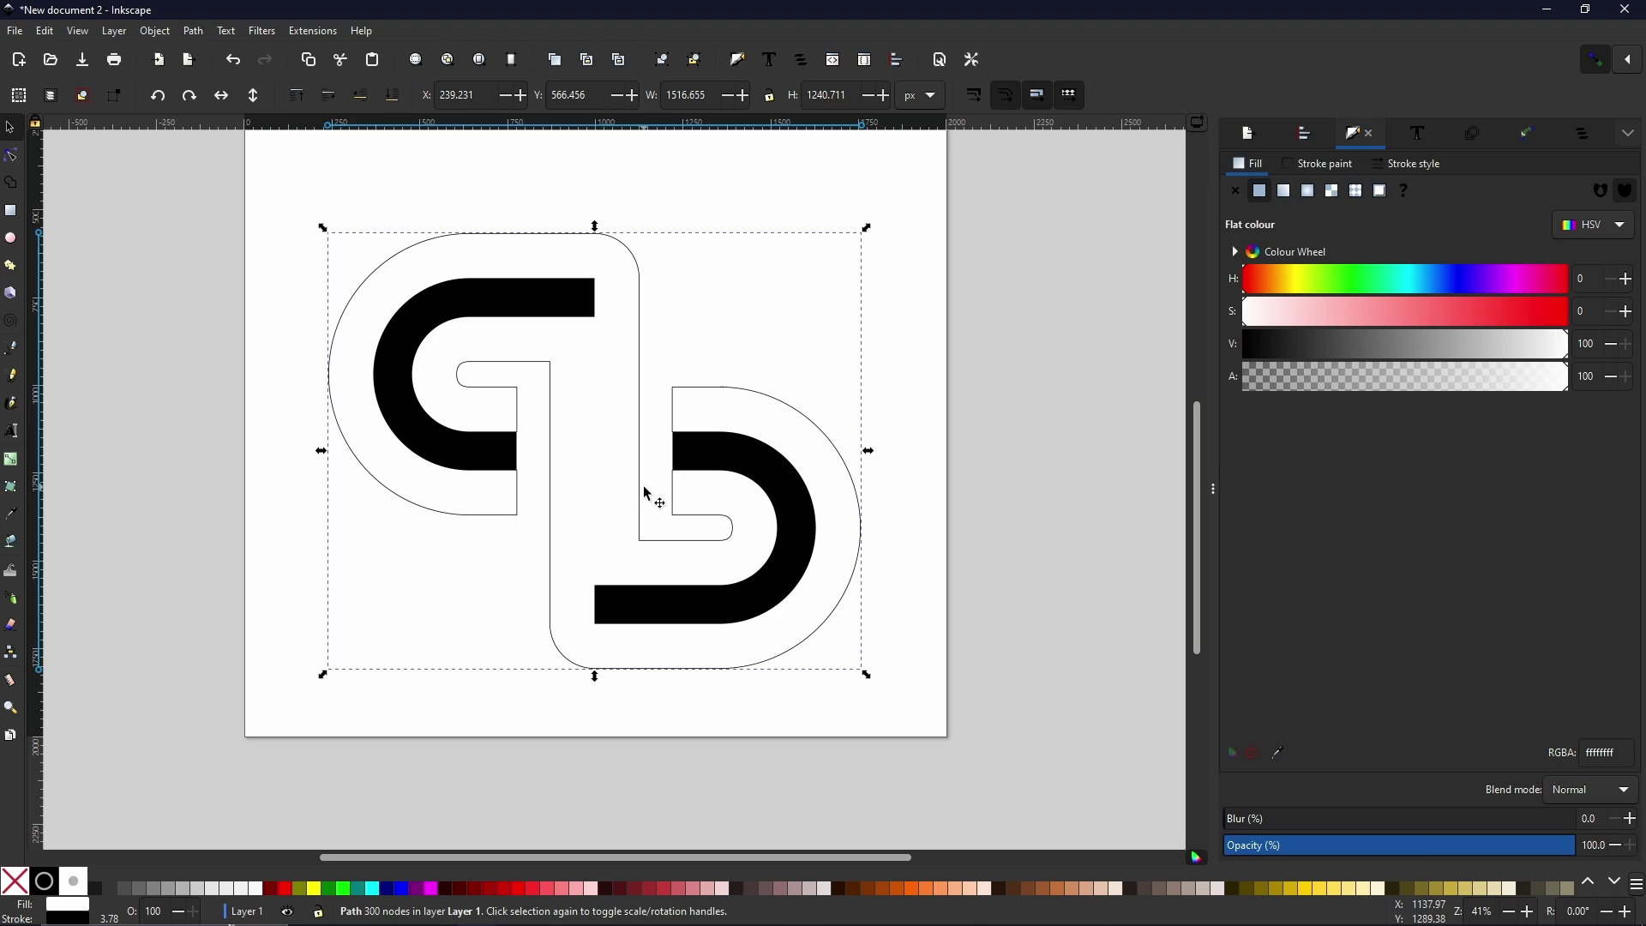
Apply a dynamic offset to the white copy and expand it outward to about 1716 px wide so its inner gaps close
{"action": "left_click", "coordinate": [194, 31]}
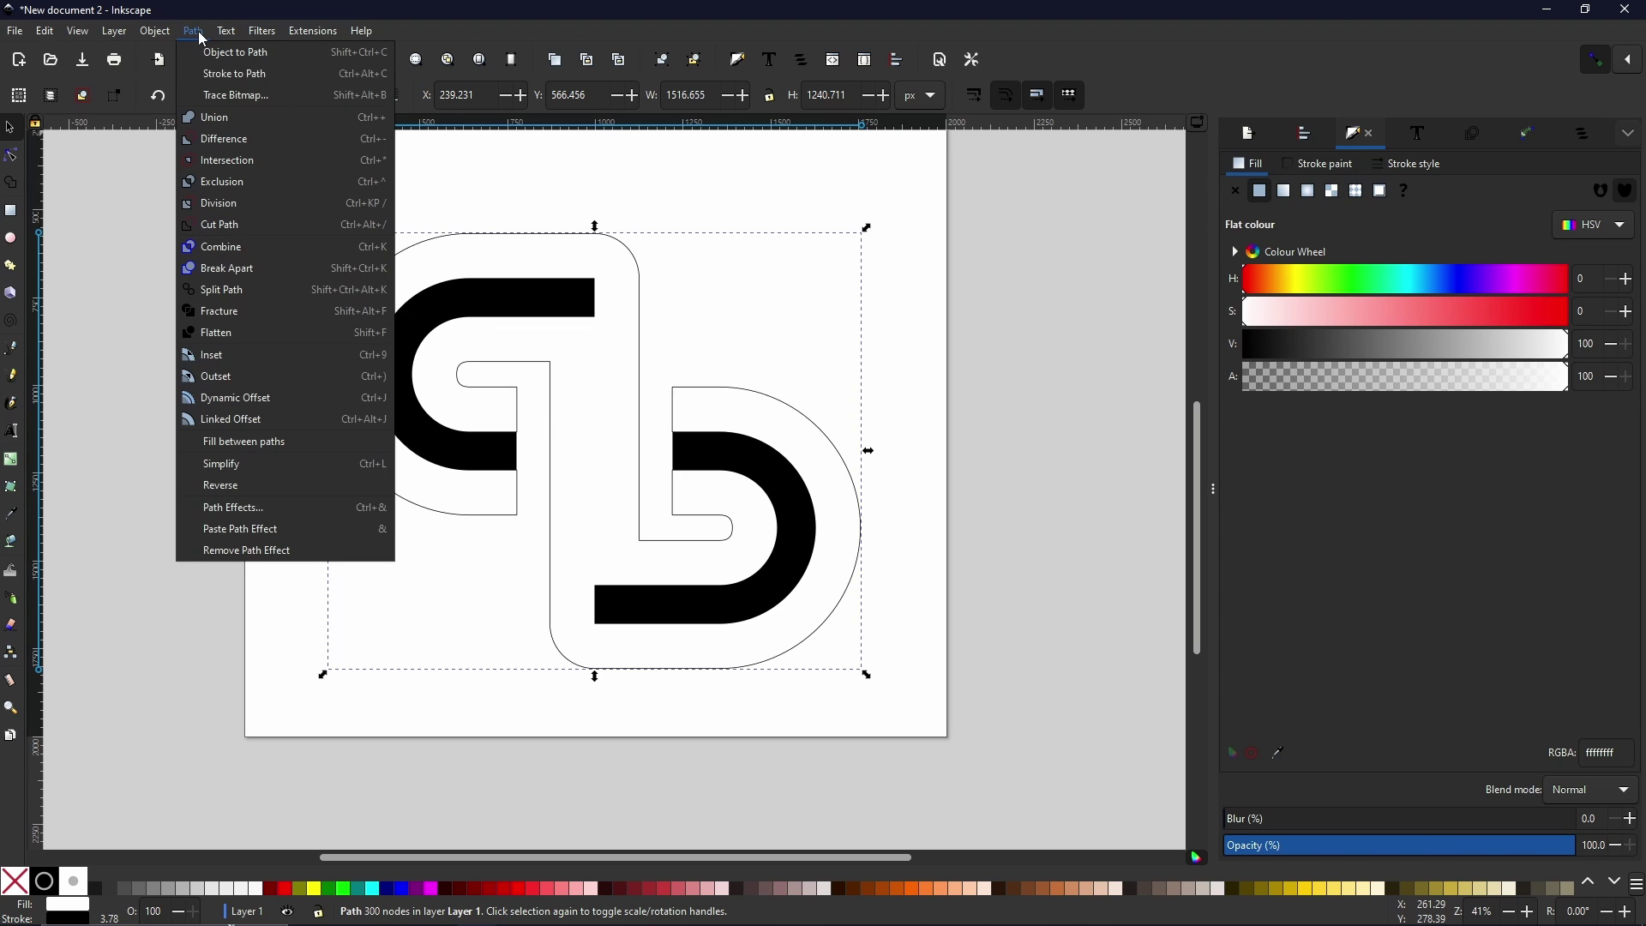
{"action": "left_click", "coordinate": [305, 403]}
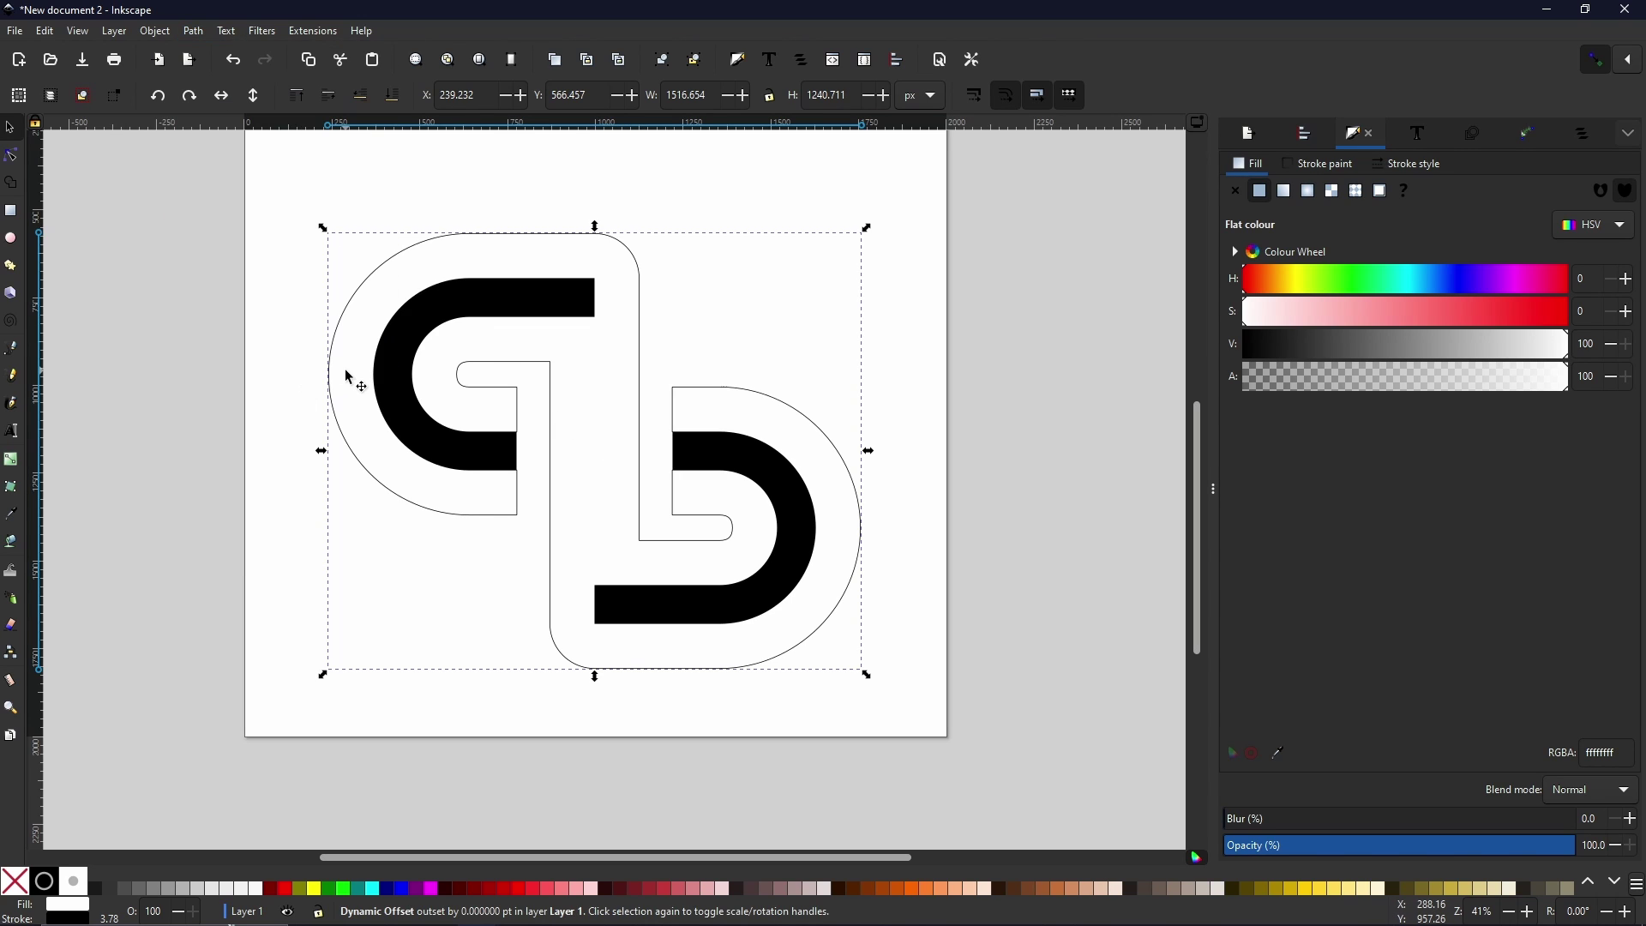
{"action": "left_click", "coordinate": [9, 157]}
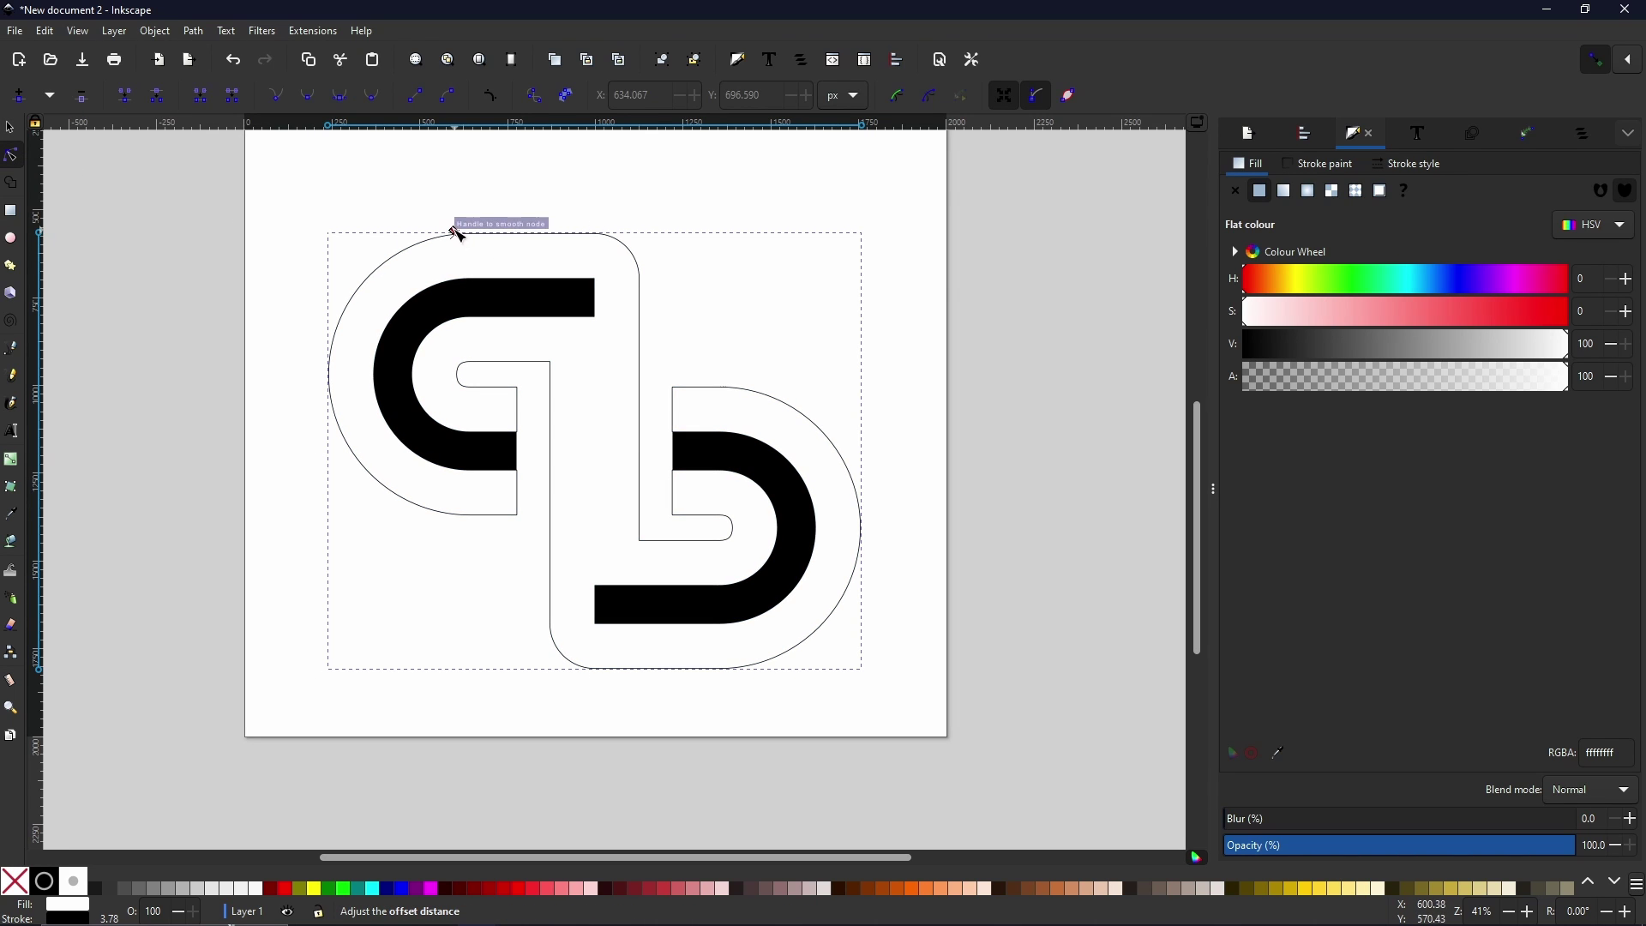
{"action": "left_click_drag", "start_coordinate": [455, 228], "coordinate": [421, 208]}
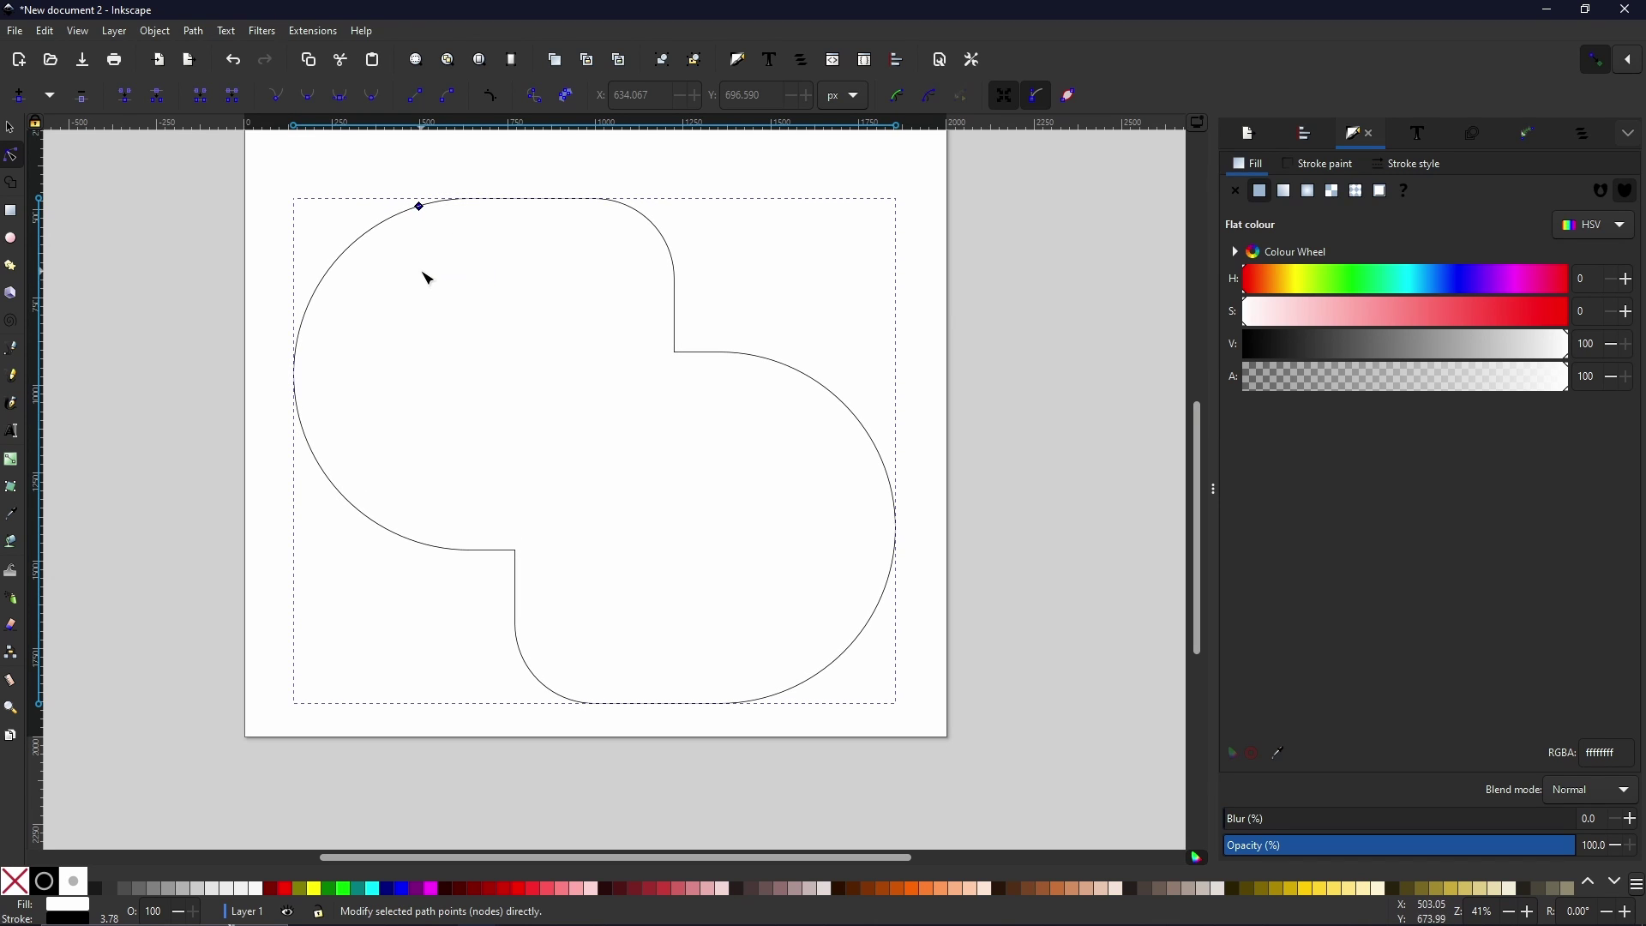
Convert the white offset shape to a path and lower it to the bottom, behind the gradient shape and black bands
{"action": "left_click", "coordinate": [200, 33]}
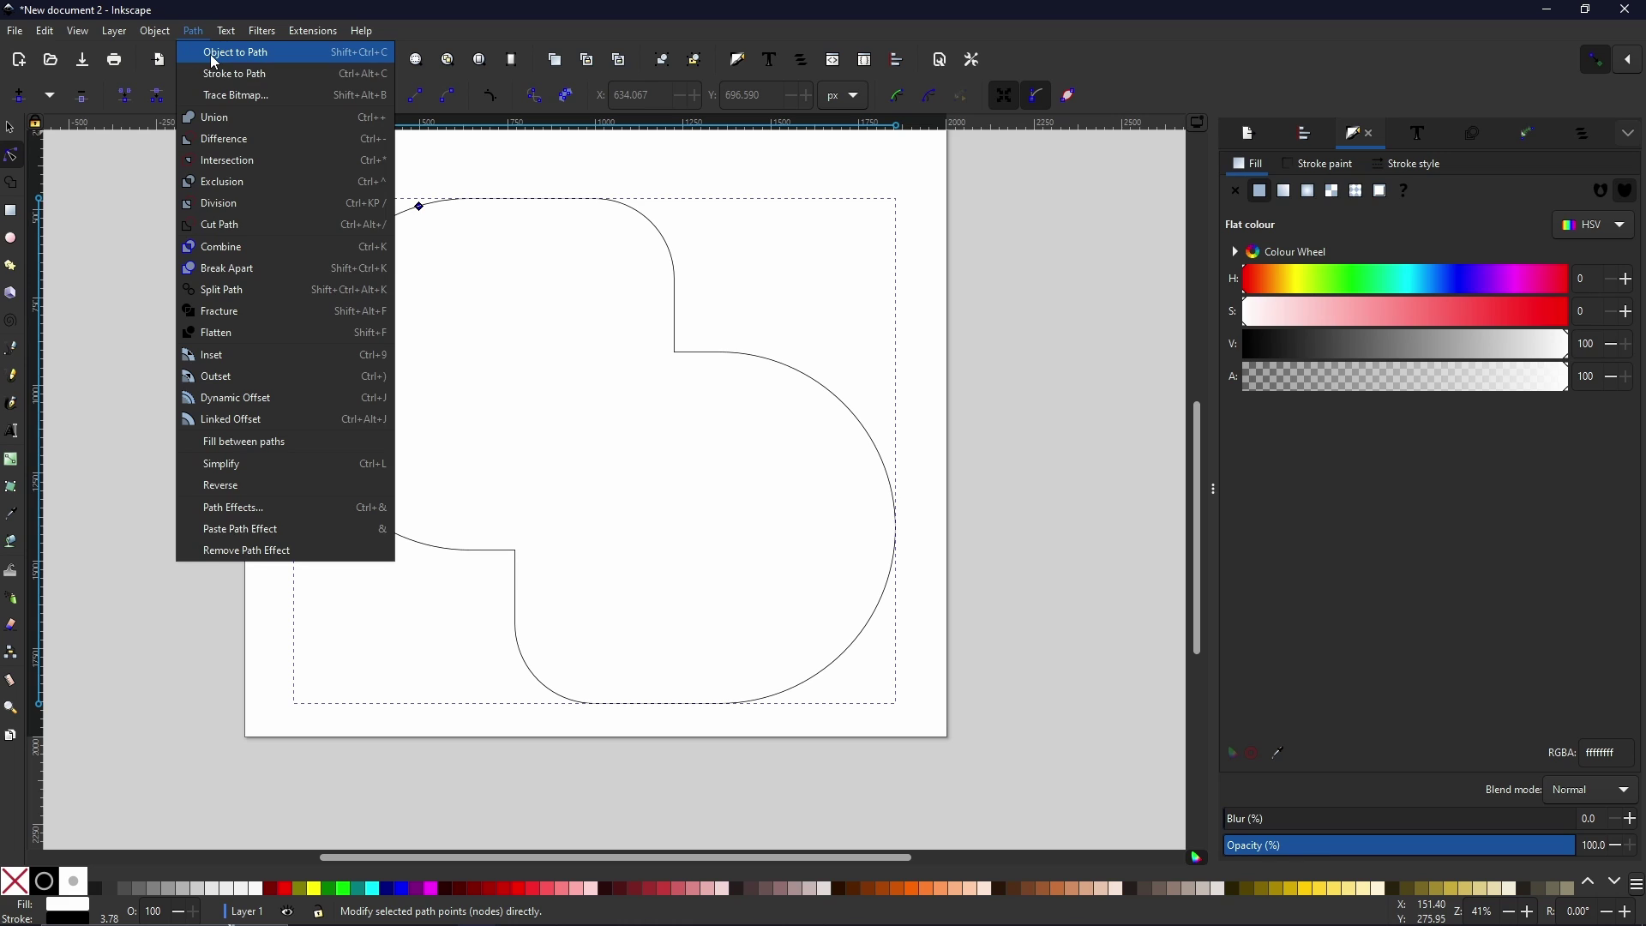
{"action": "left_click", "coordinate": [214, 53]}
{"action": "left_click_drag", "start_coordinate": [476, 280], "coordinate": [416, 288]}
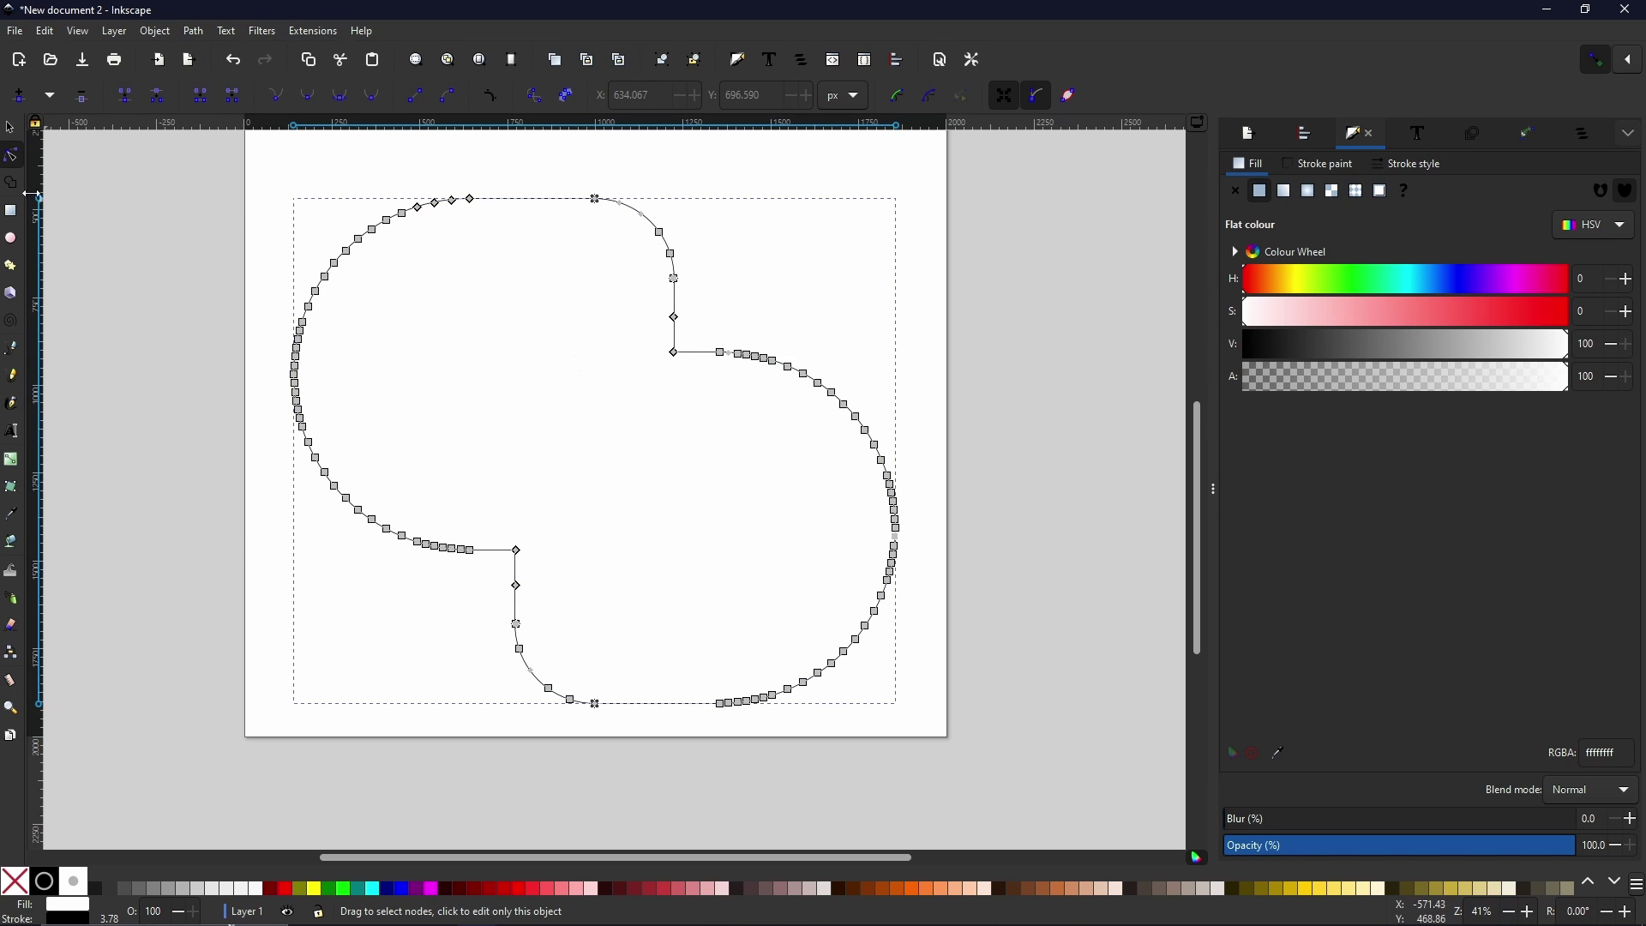
{"action": "left_click", "coordinate": [10, 128]}
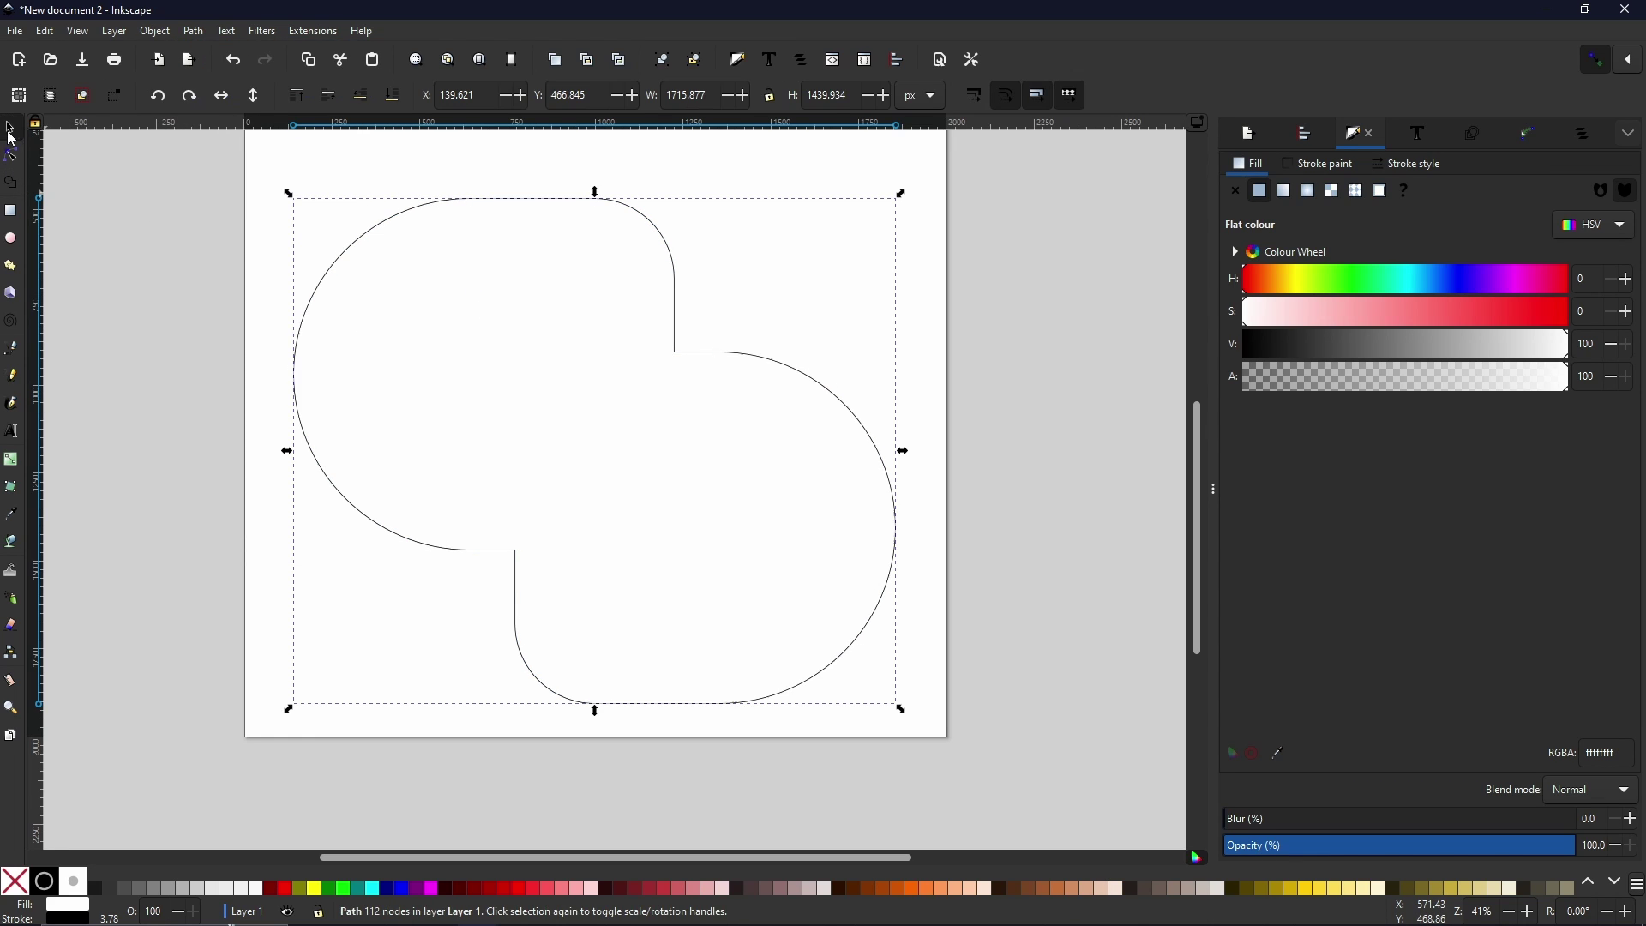
{"action": "left_click", "coordinate": [392, 97]}
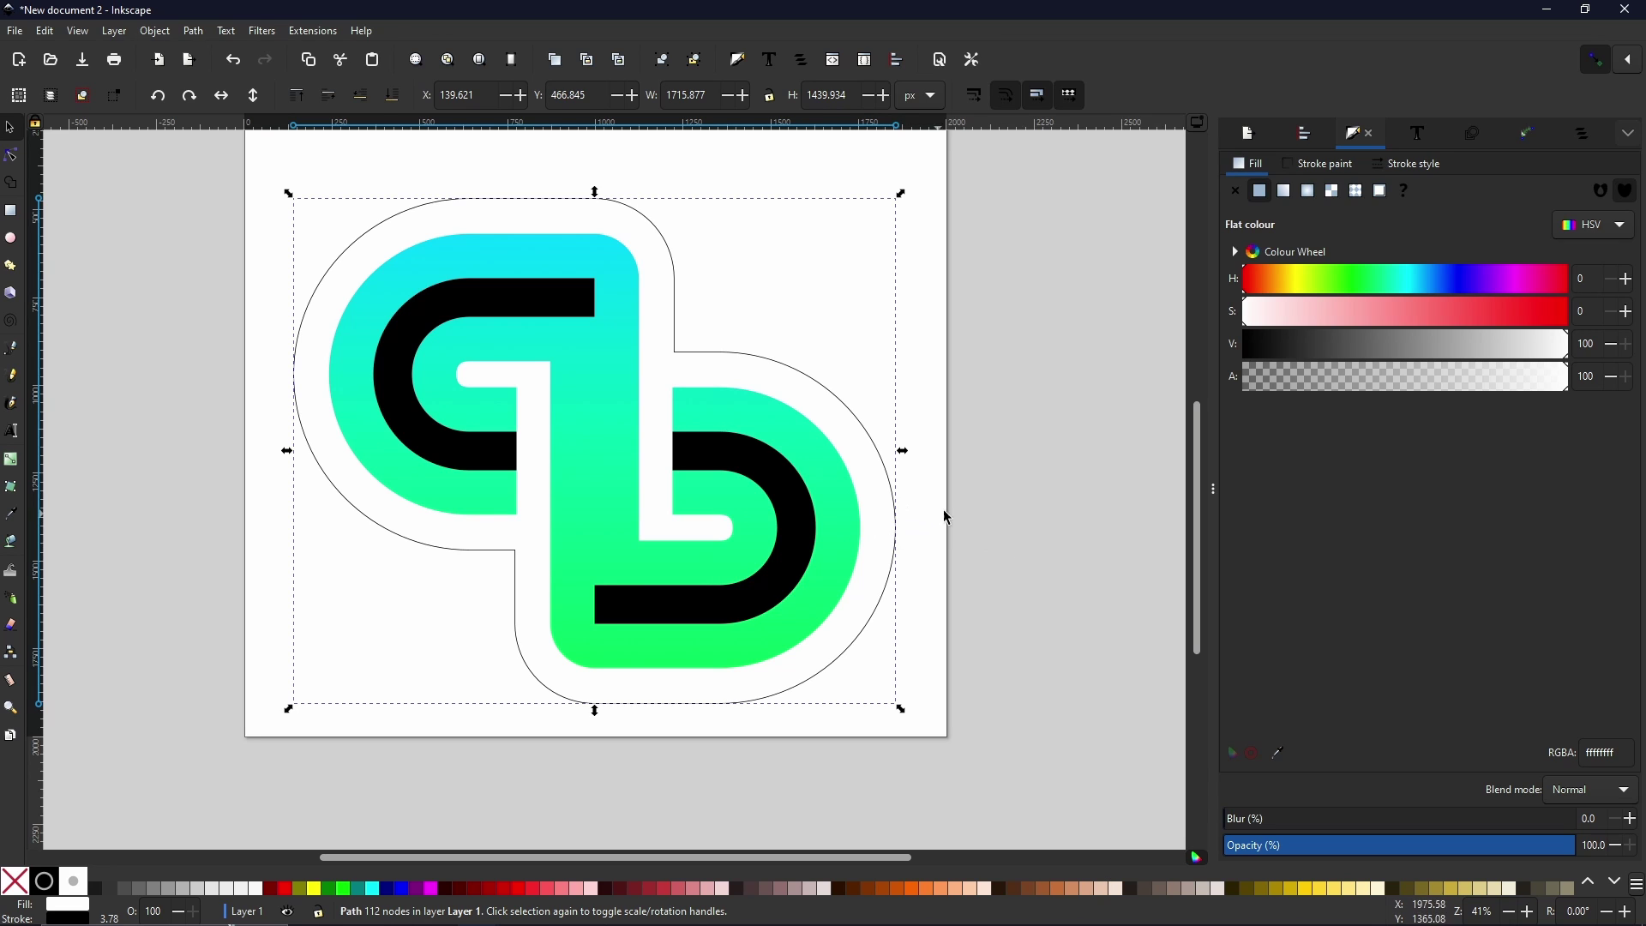
{"action": "scroll", "coordinate": [943, 523], "scroll_direction": "left", "scroll_amount": 3}
{"action": "scroll", "coordinate": [943, 523], "scroll_direction": "up", "scroll_amount": 1}
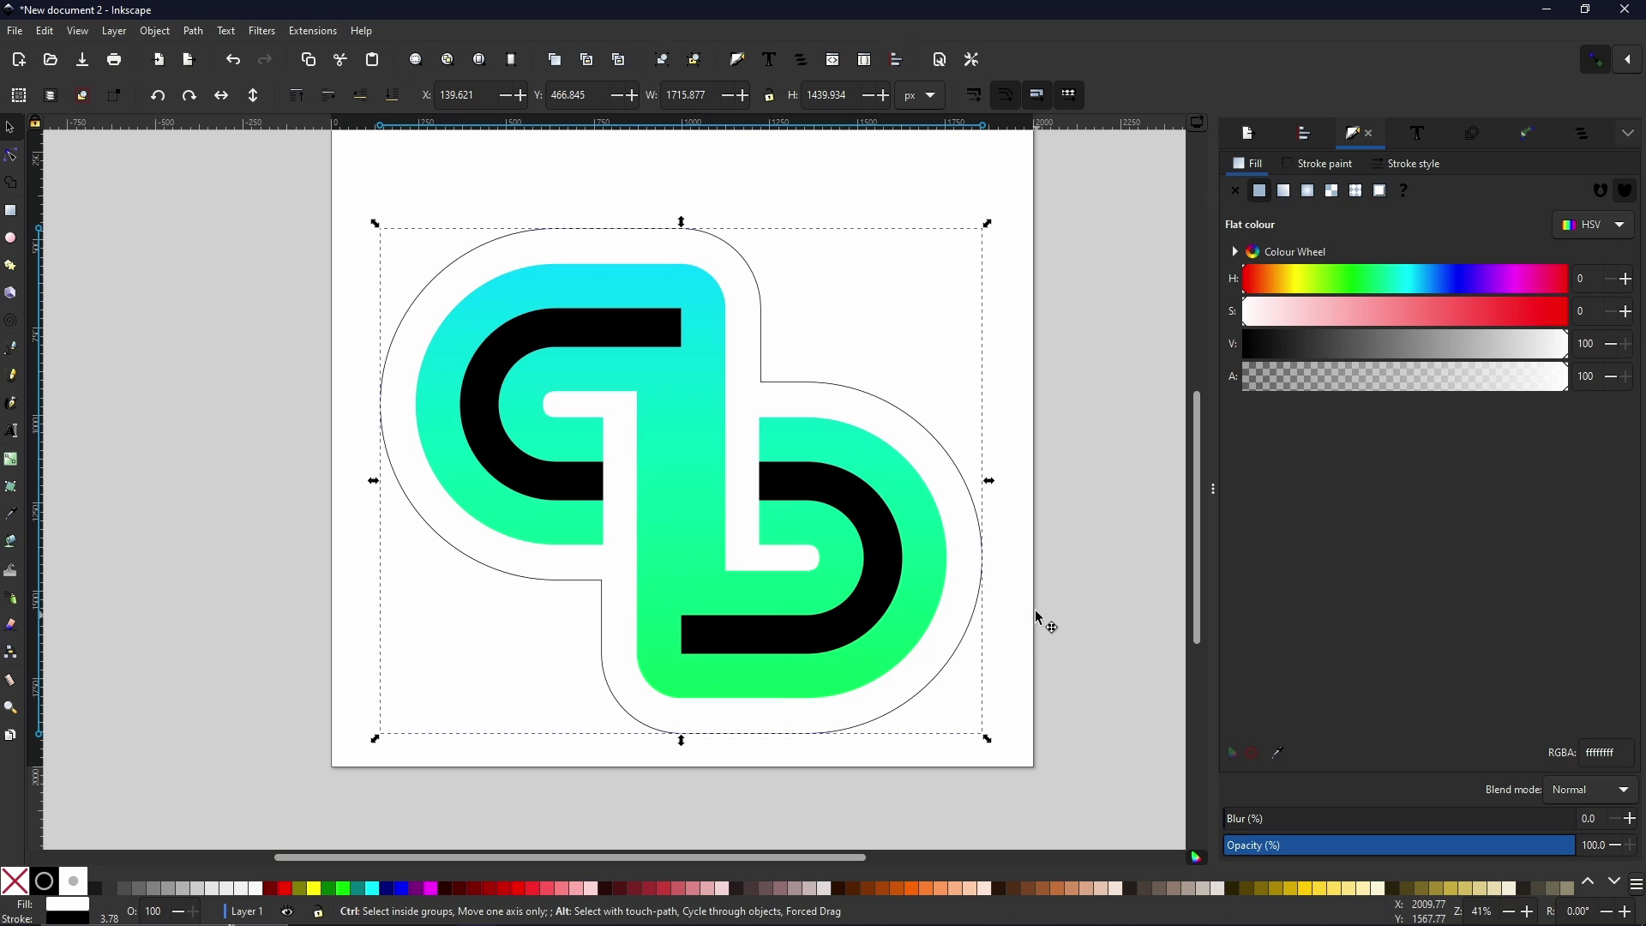
Make a black duplicate of the white backing shape, expanded slightly outward with a dynamic offset and converted to a path
{"action": "key", "text": "ctrl+plus"}
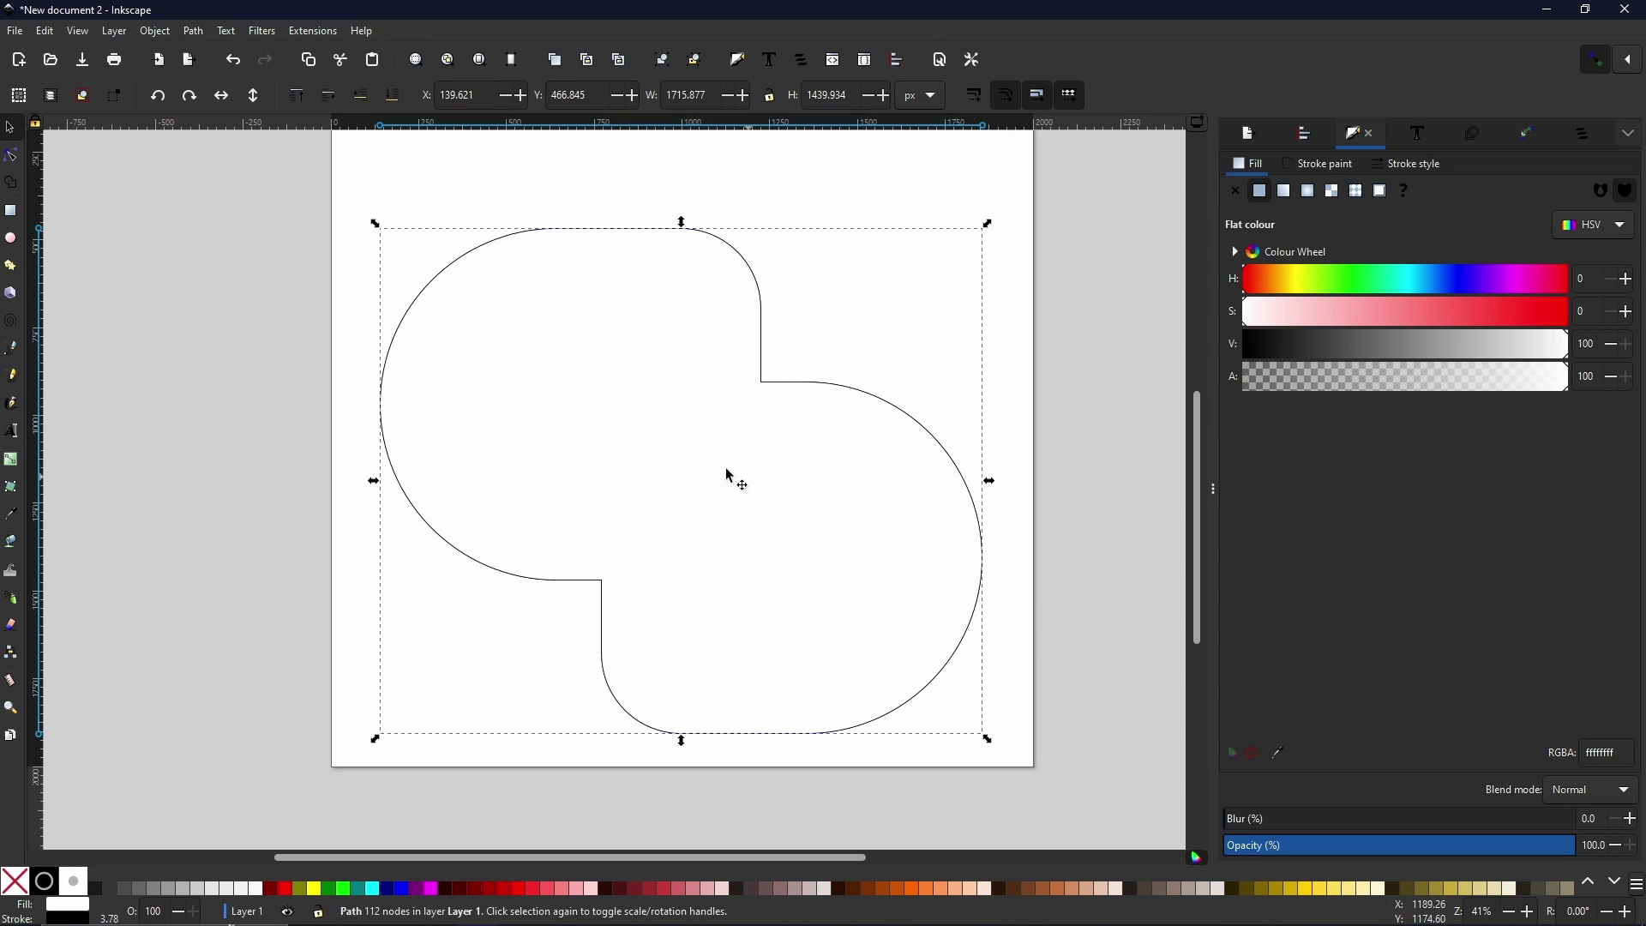
{"action": "left_click", "coordinate": [42, 881]}
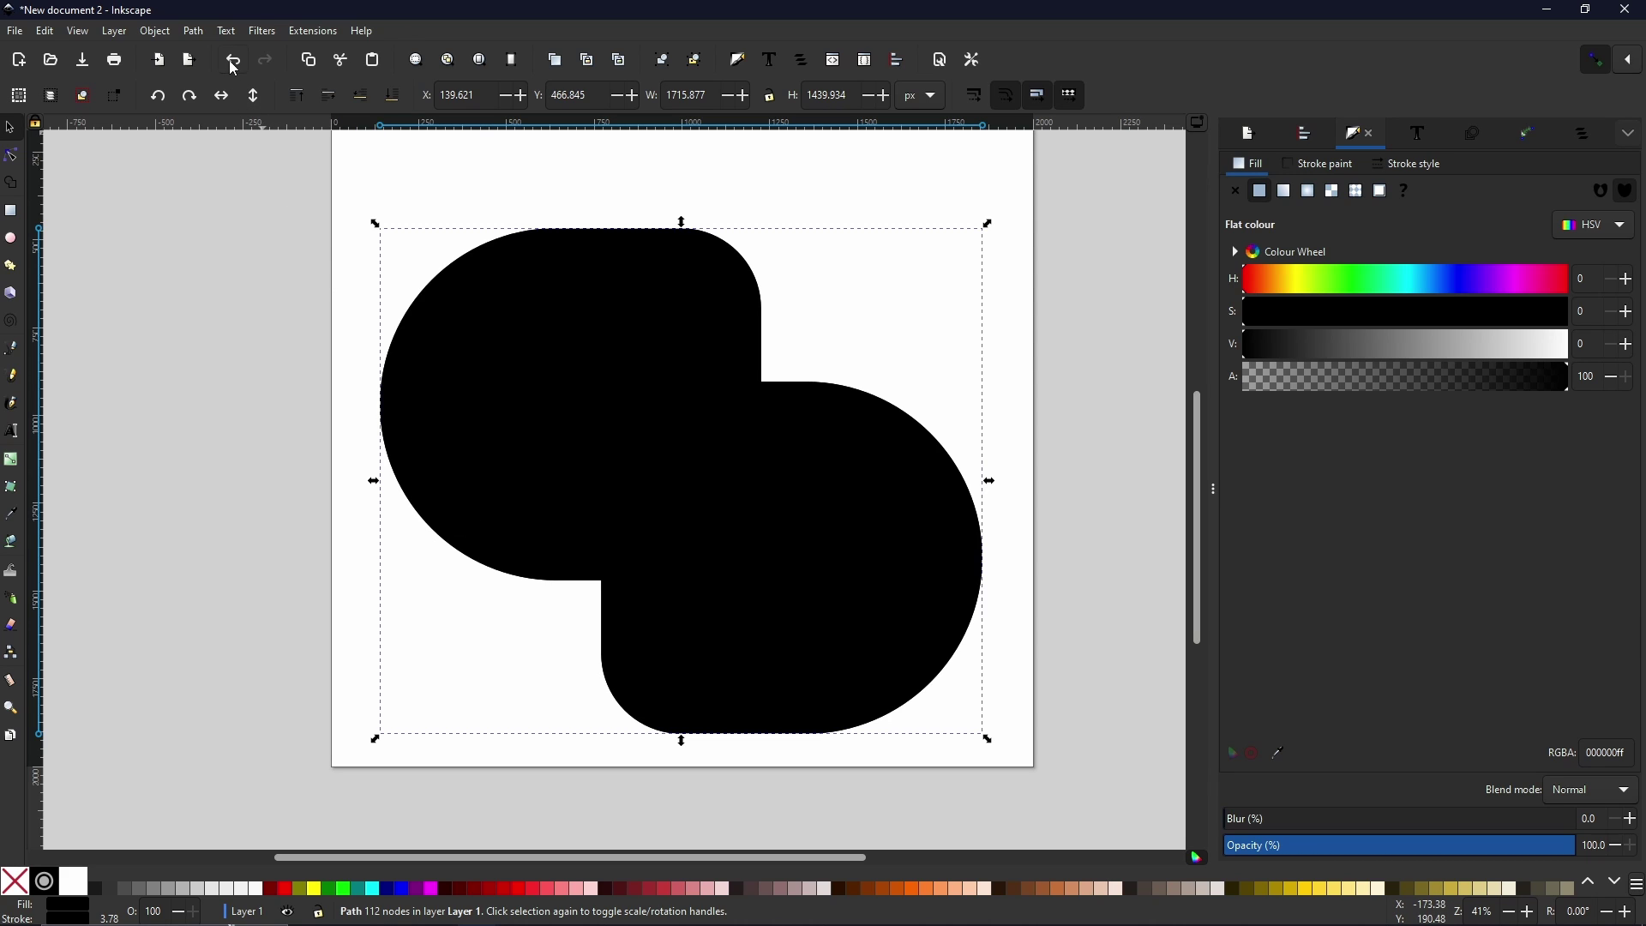
{"action": "left_click", "coordinate": [194, 32]}
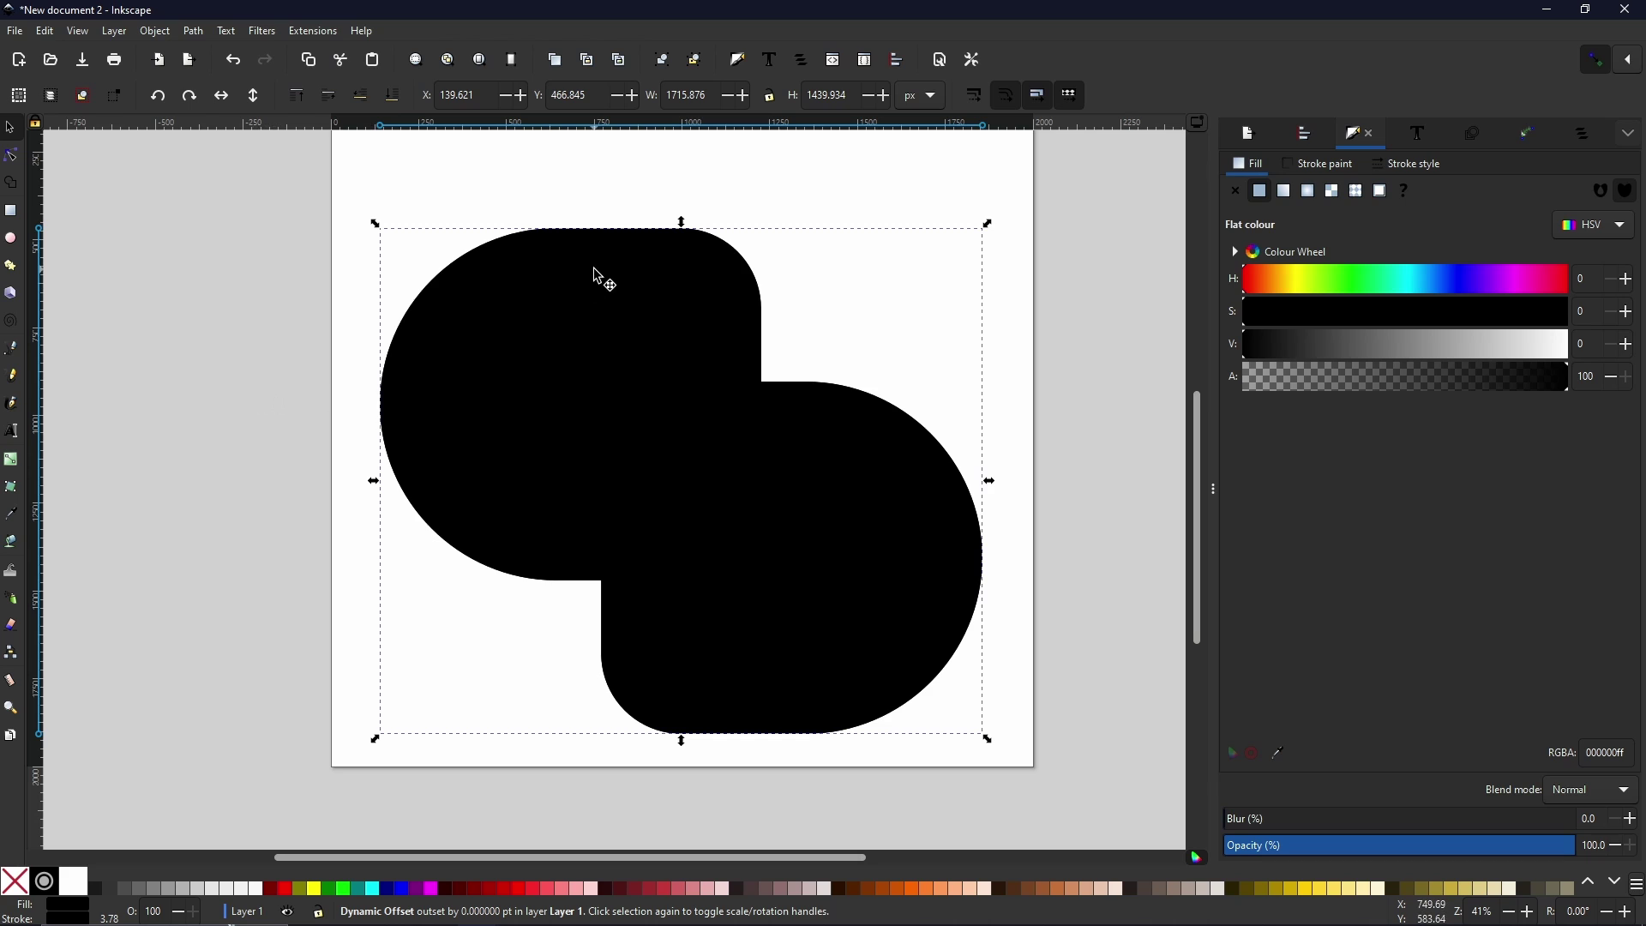
{"action": "left_click", "coordinate": [11, 156]}
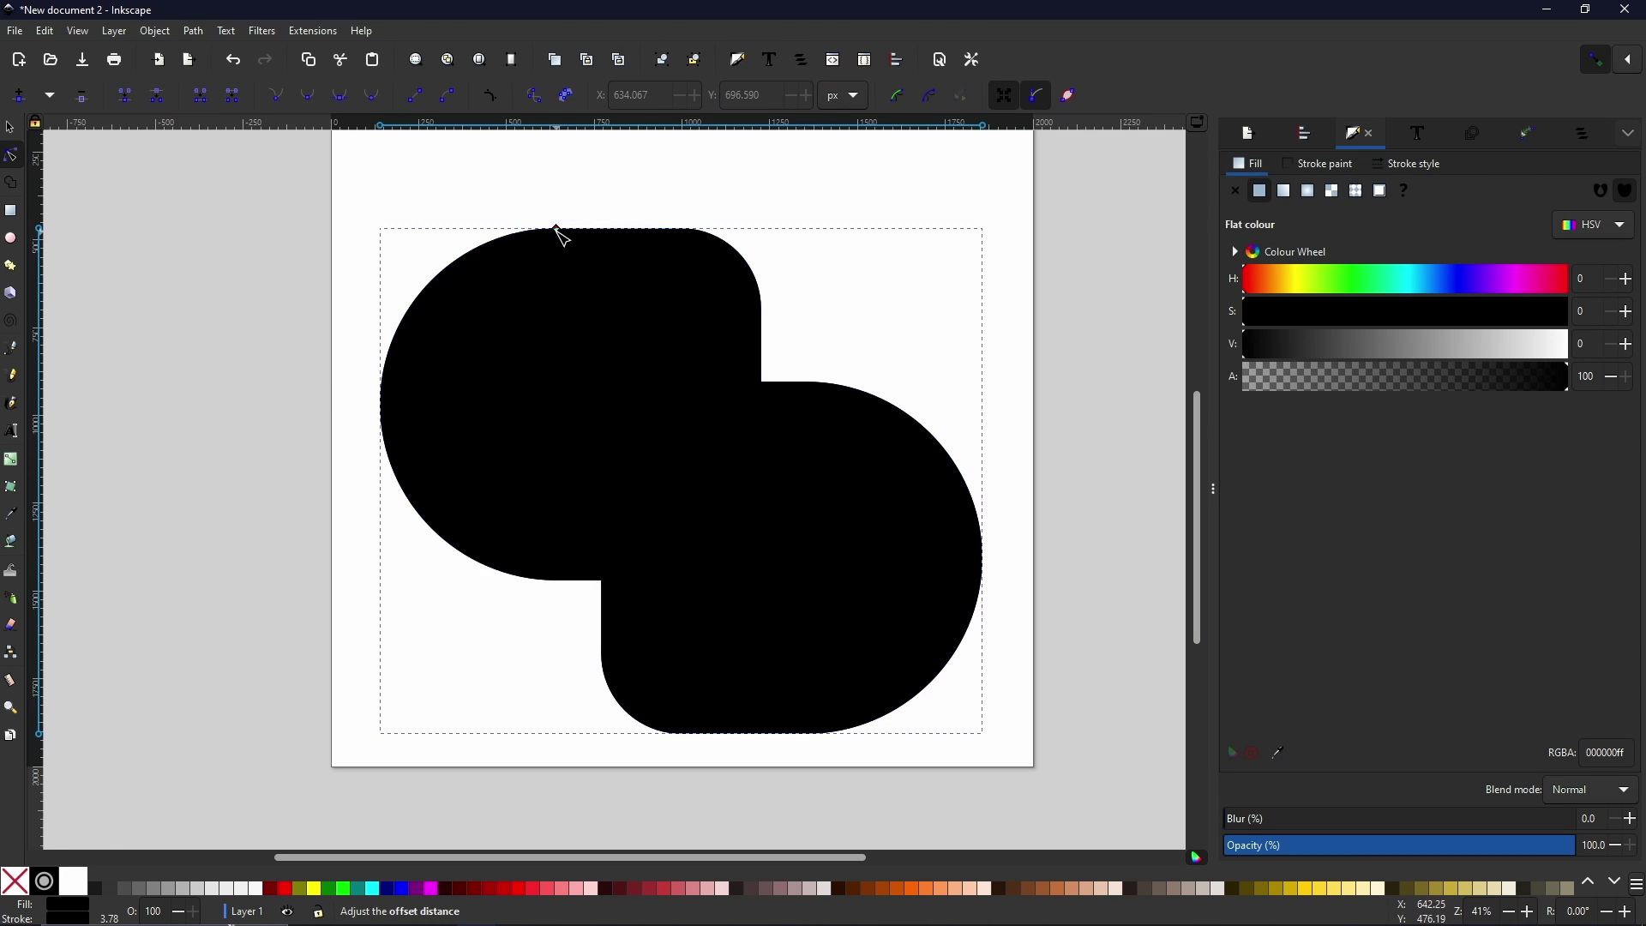
{"action": "left_click_drag", "start_coordinate": [558, 228], "coordinate": [562, 211]}
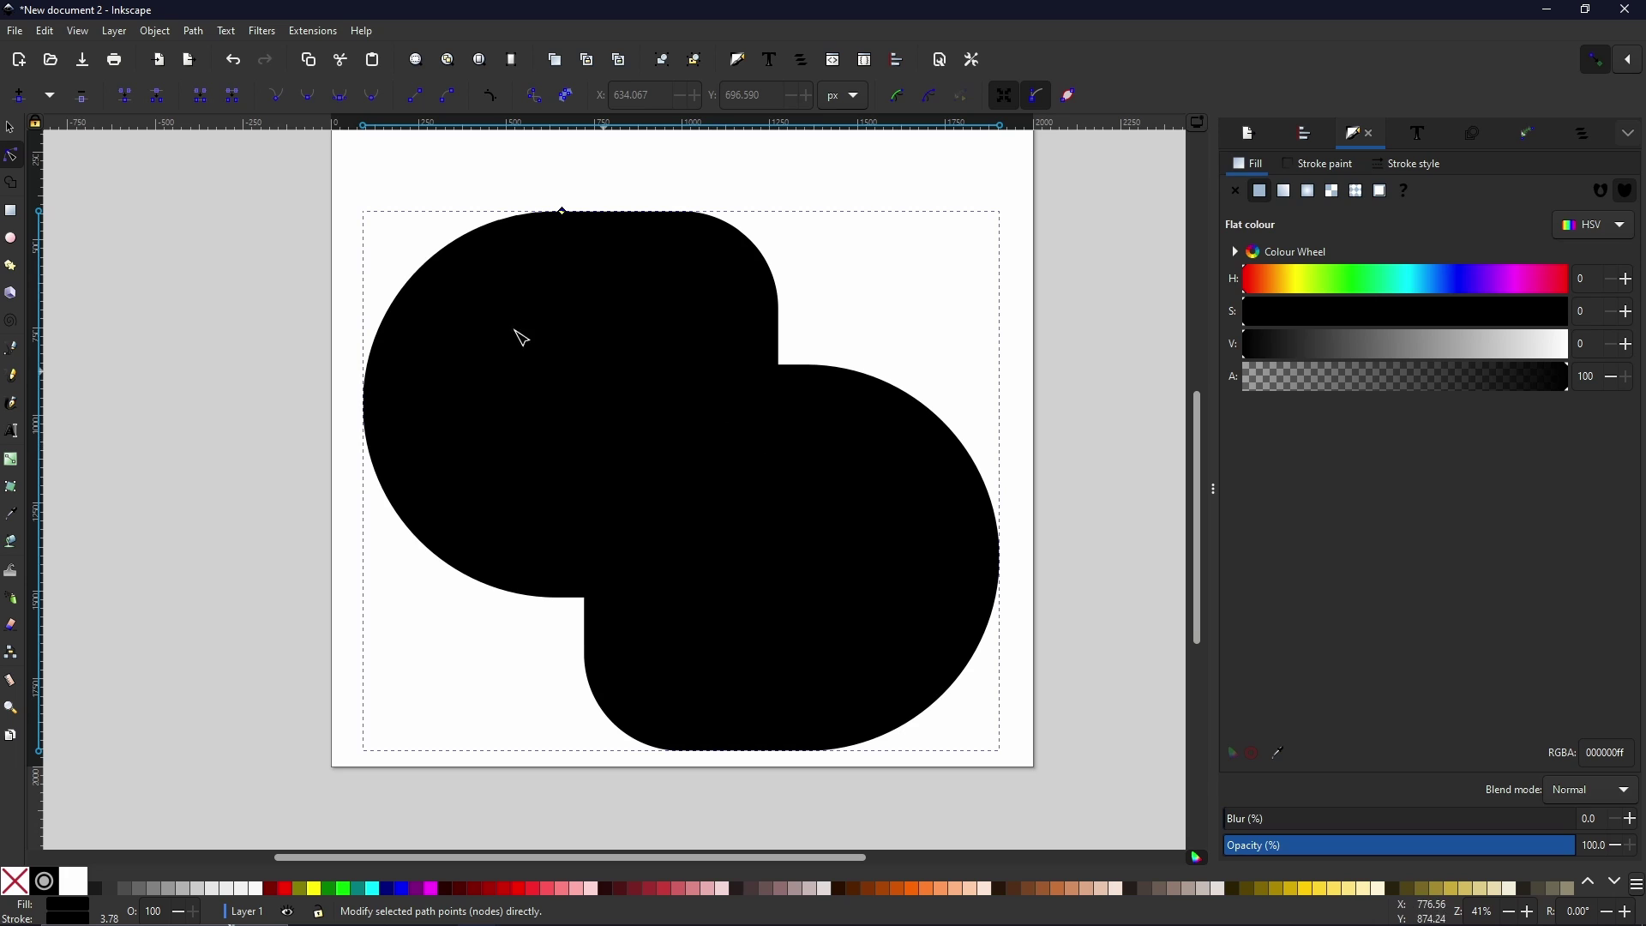
{"action": "left_click", "coordinate": [195, 32]}
{"action": "left_click", "coordinate": [194, 64]}
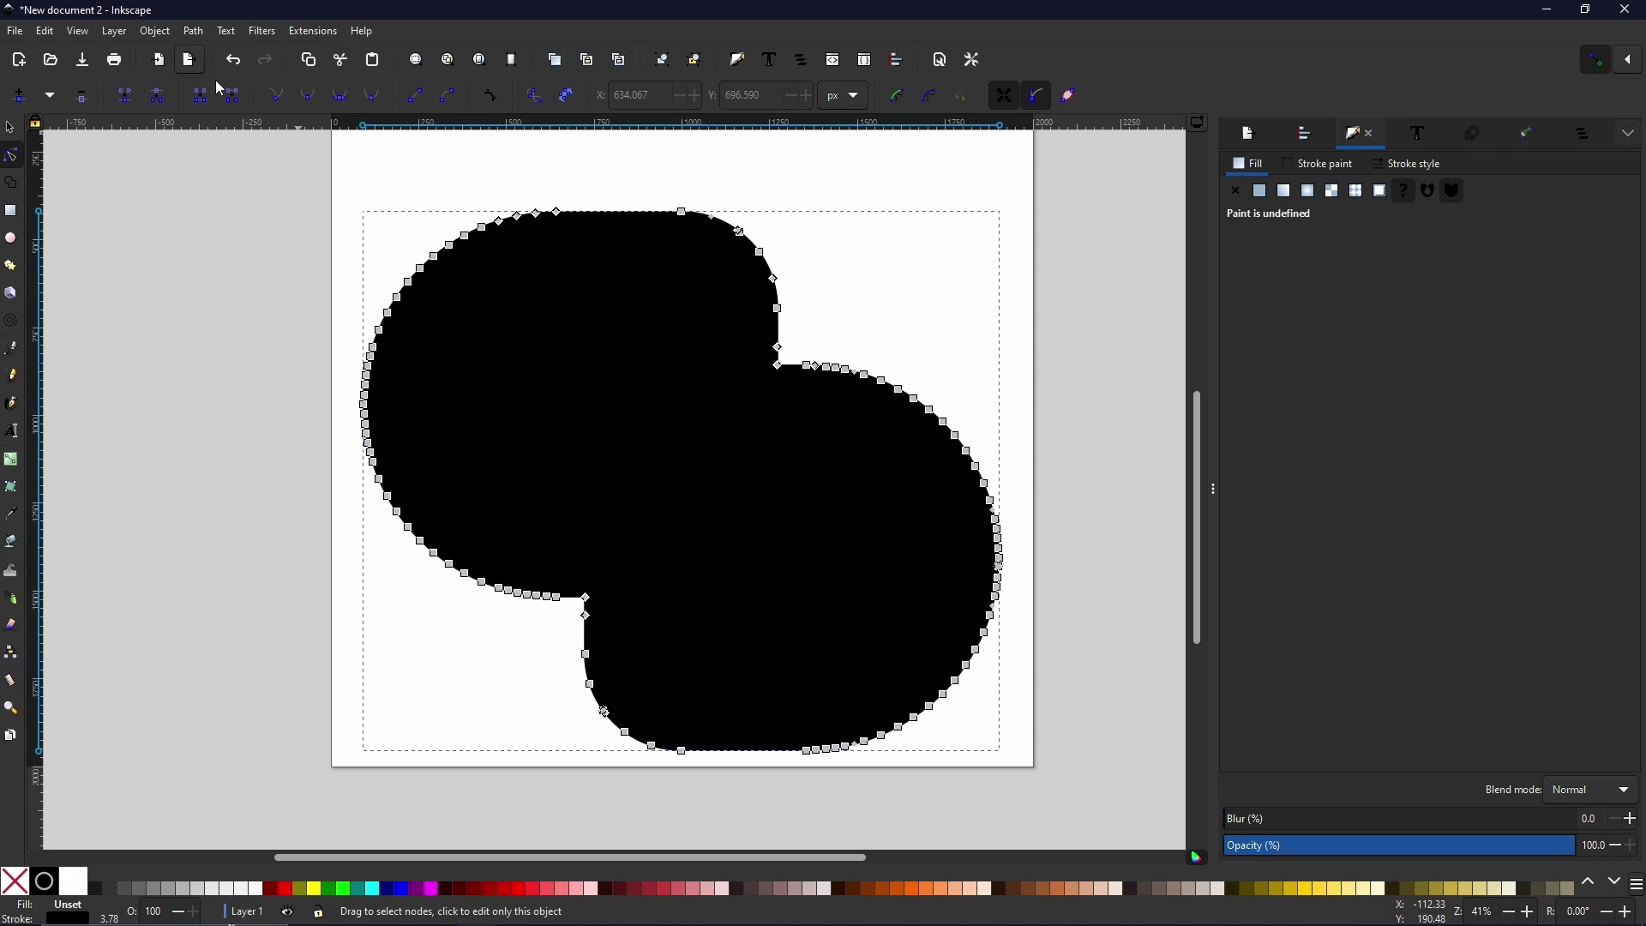
Turn the black shape into a soft shadow behind all artwork, with 20.3% blur and 50.8% opacity
{"action": "left_click_drag", "start_coordinate": [1245, 825], "coordinate": [1295, 837]}
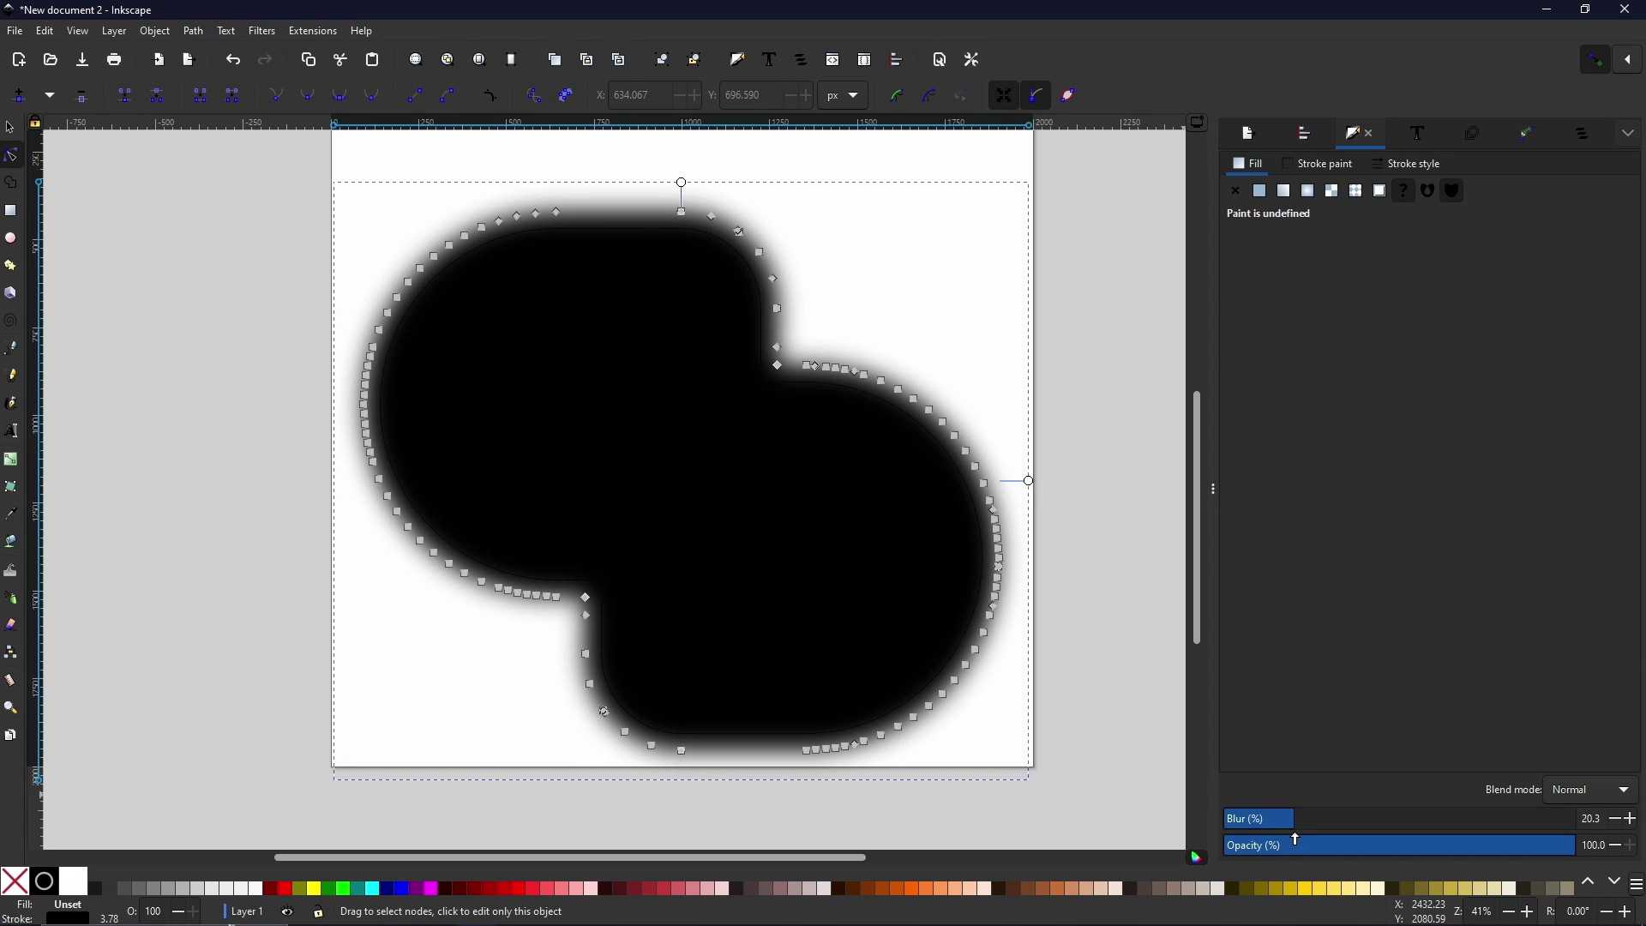
{"action": "left_click_drag", "start_coordinate": [1534, 849], "coordinate": [1430, 862]}
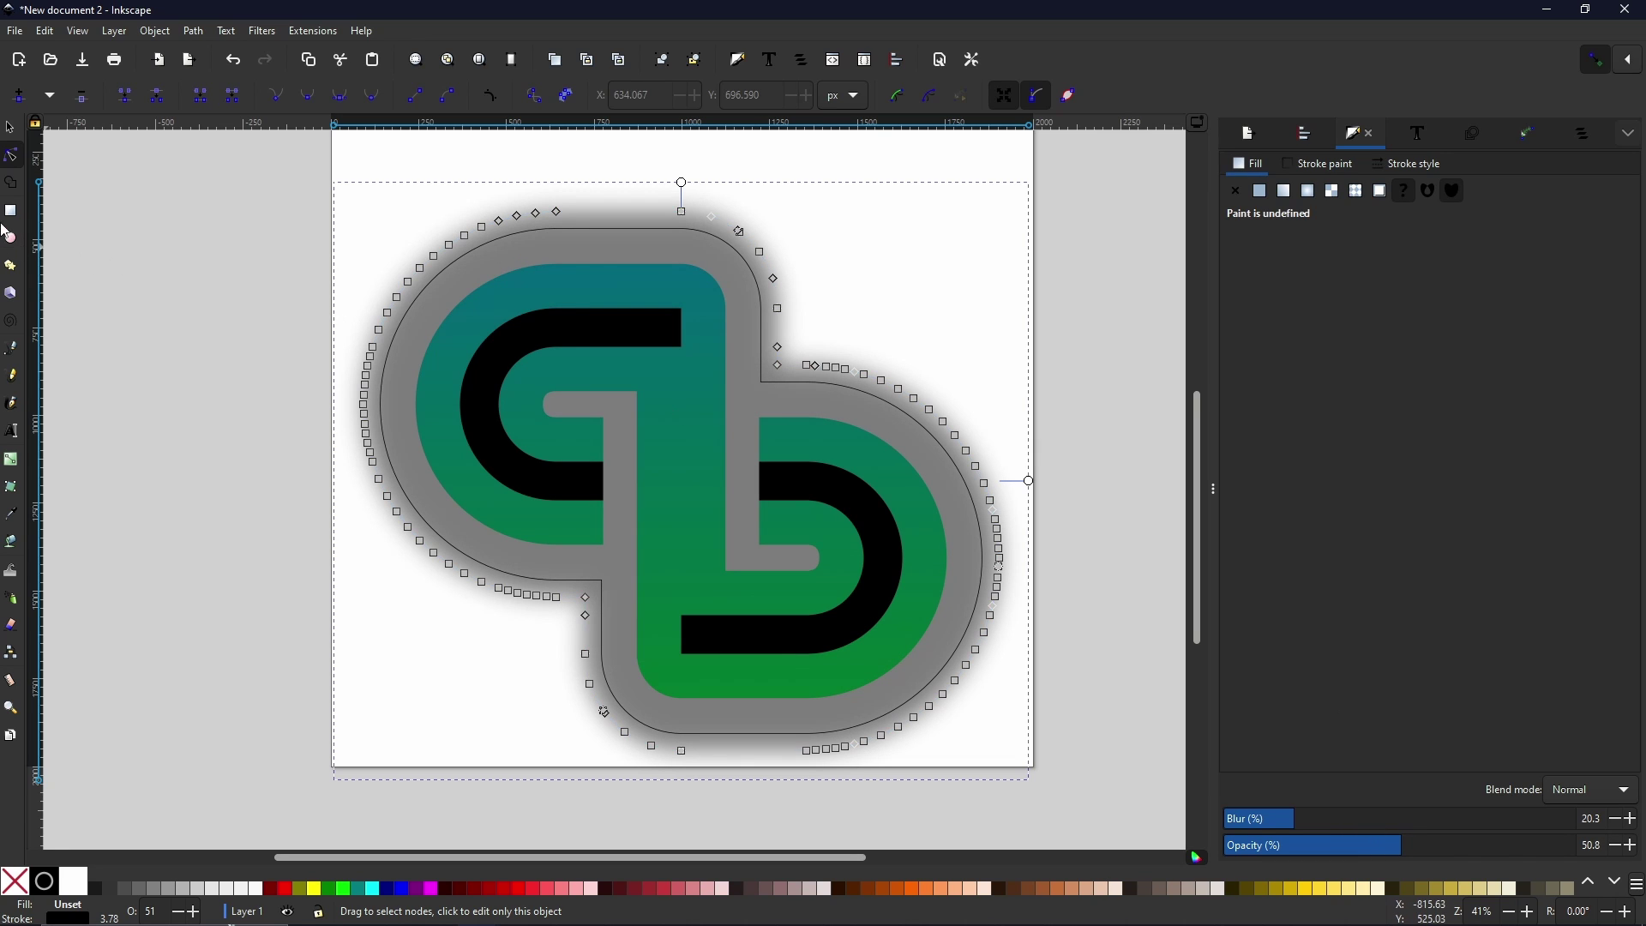
{"action": "left_click", "coordinate": [7, 135]}
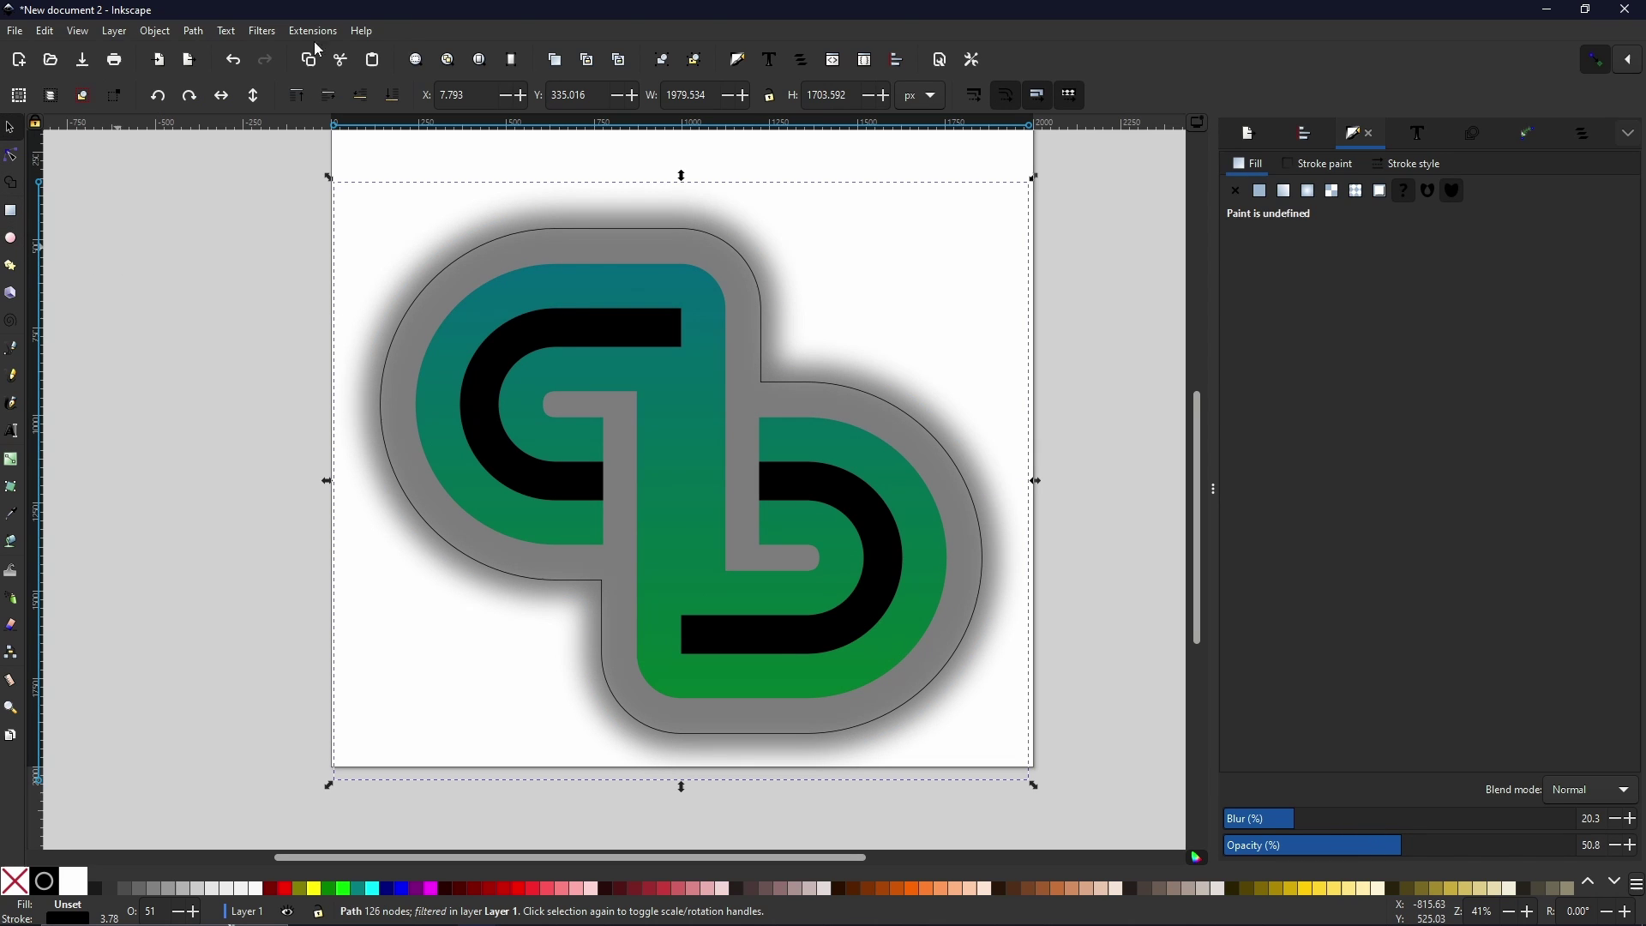
{"action": "left_click", "coordinate": [397, 98]}
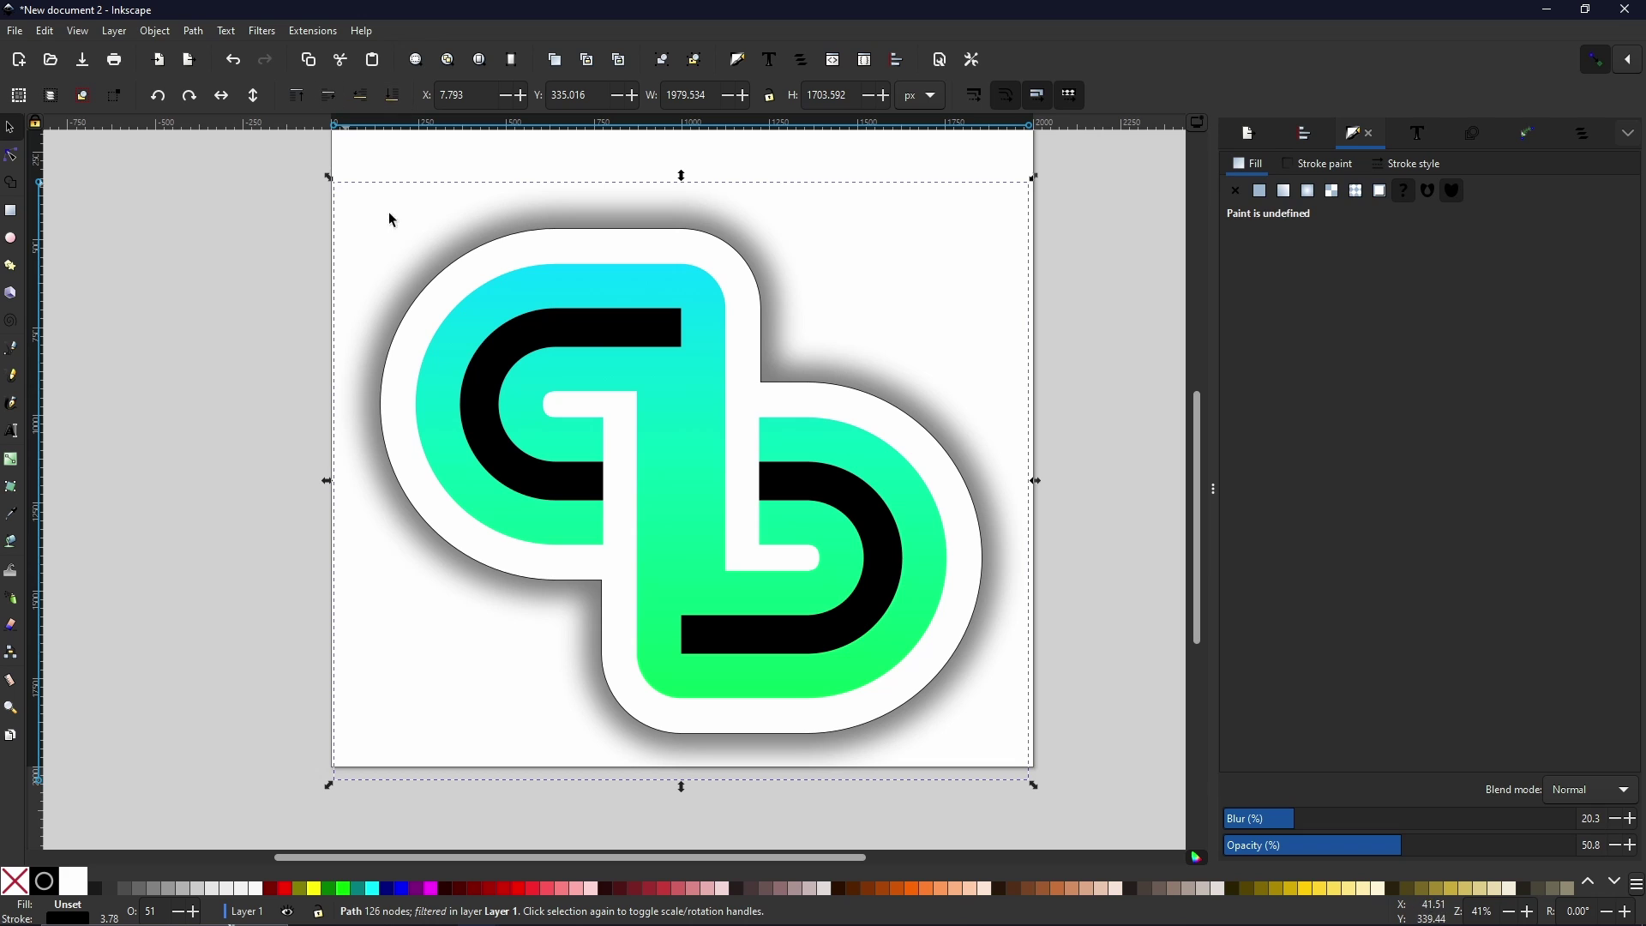
{"action": "left_click", "coordinate": [1053, 307]}
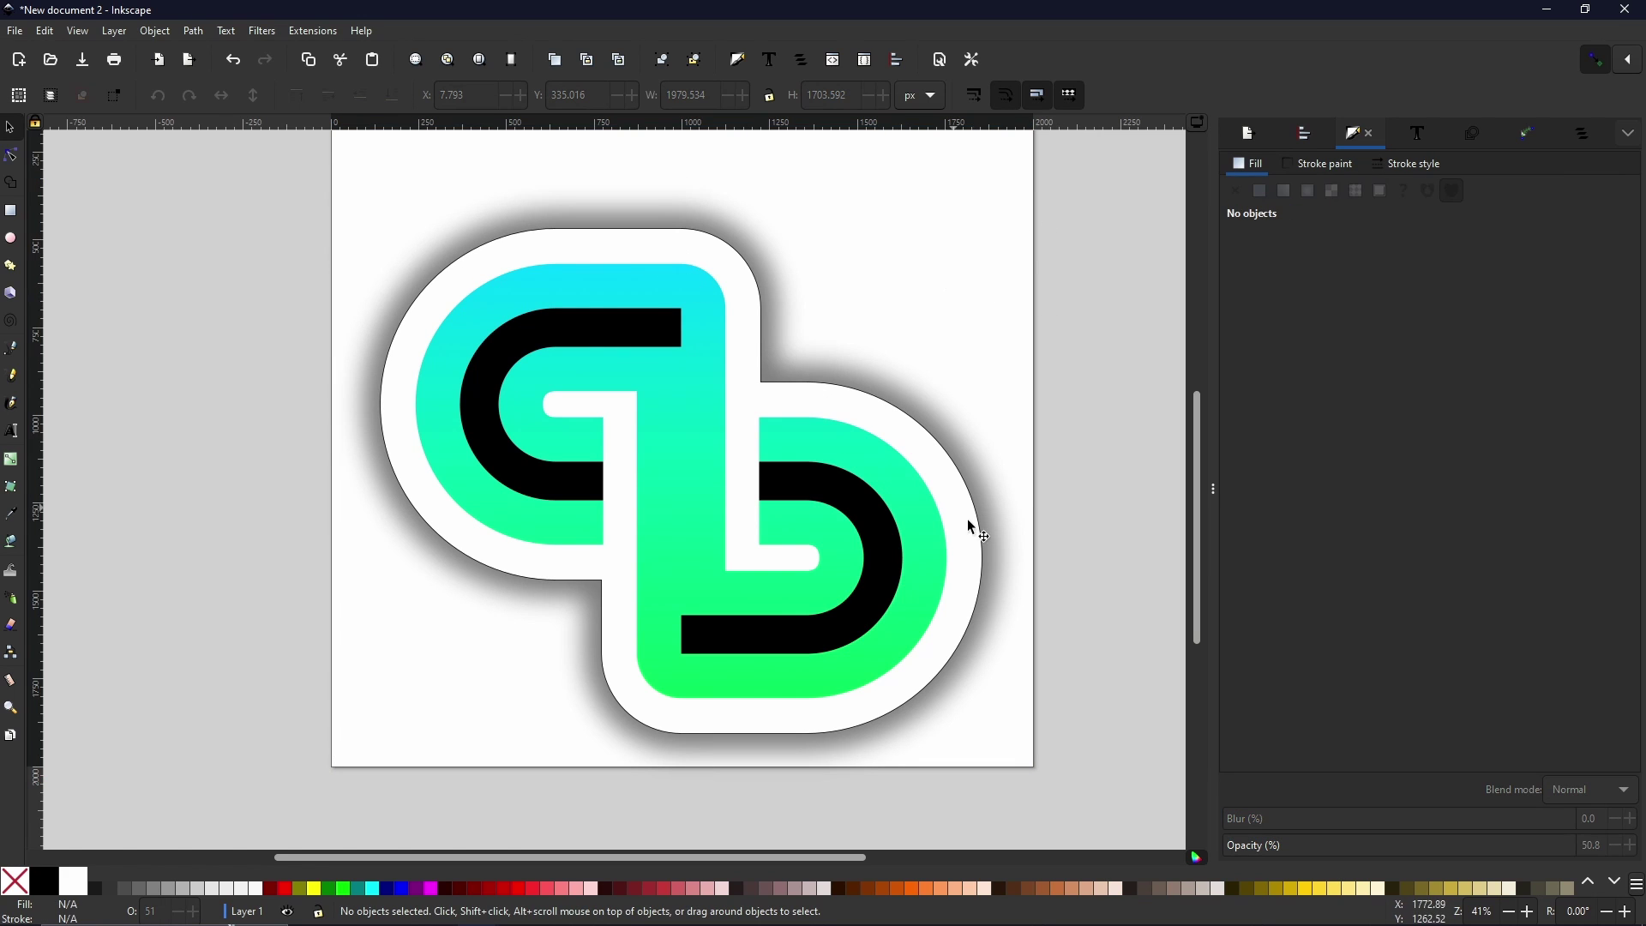
Select all five objects and move them up to Y 127.446 px, centring the logo on the page
{"action": "left_click_drag", "start_coordinate": [971, 526], "coordinate": [889, 498]}
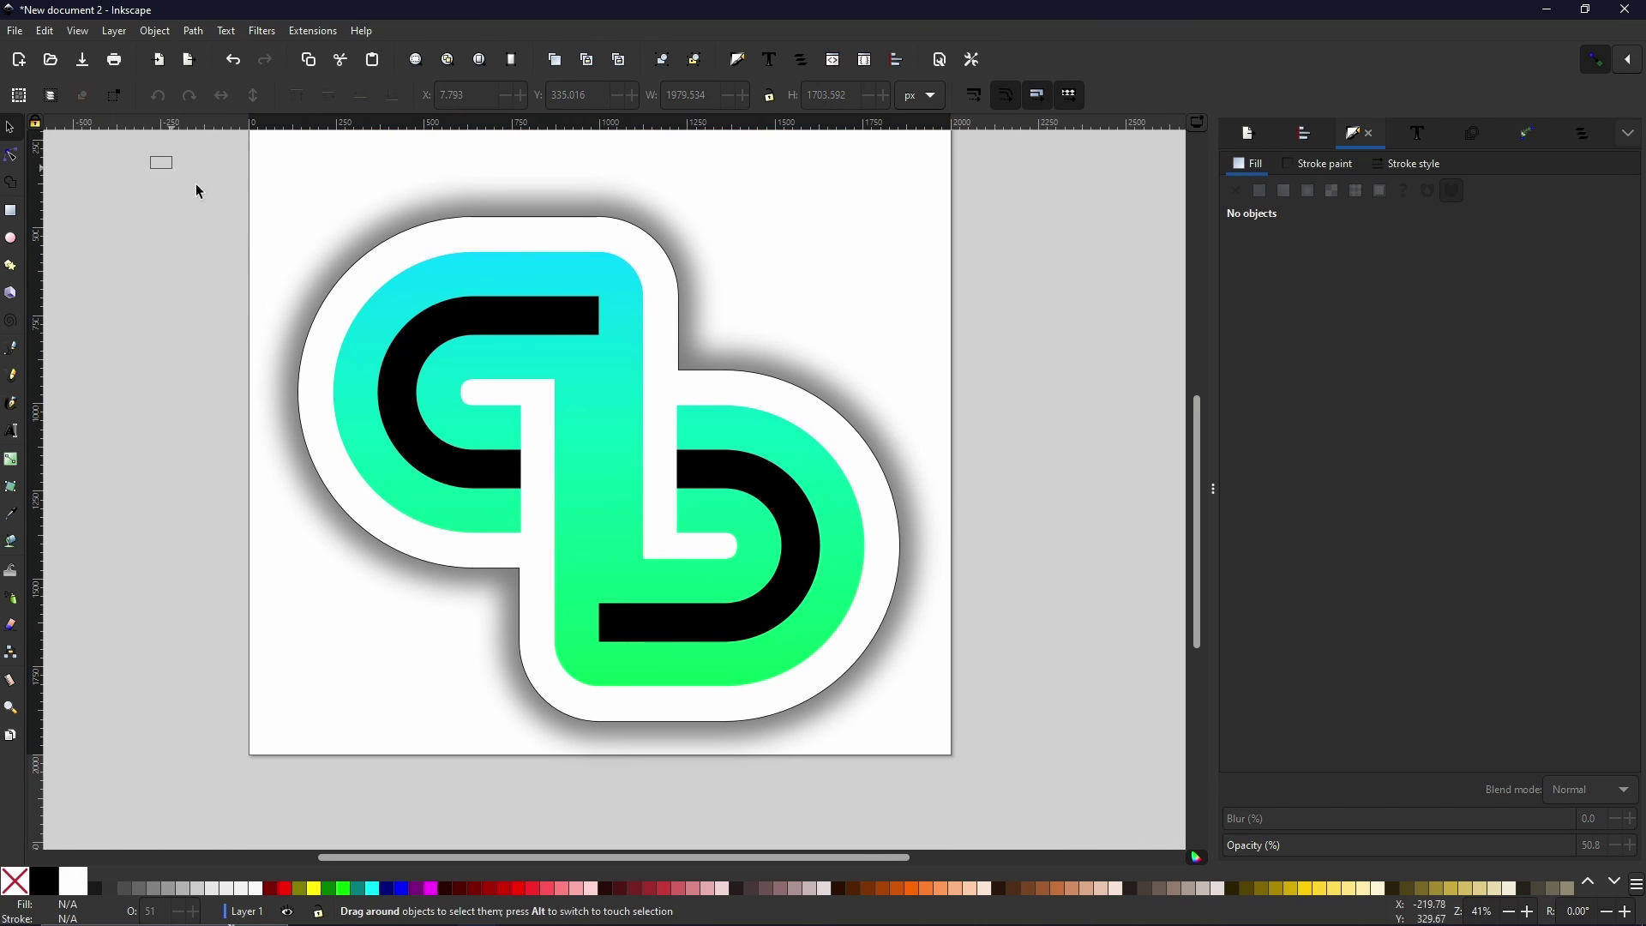
{"action": "key", "text": "ctrl+a"}
{"action": "scroll", "coordinate": [890, 485], "scroll_direction": "down", "scroll_amount": 1}
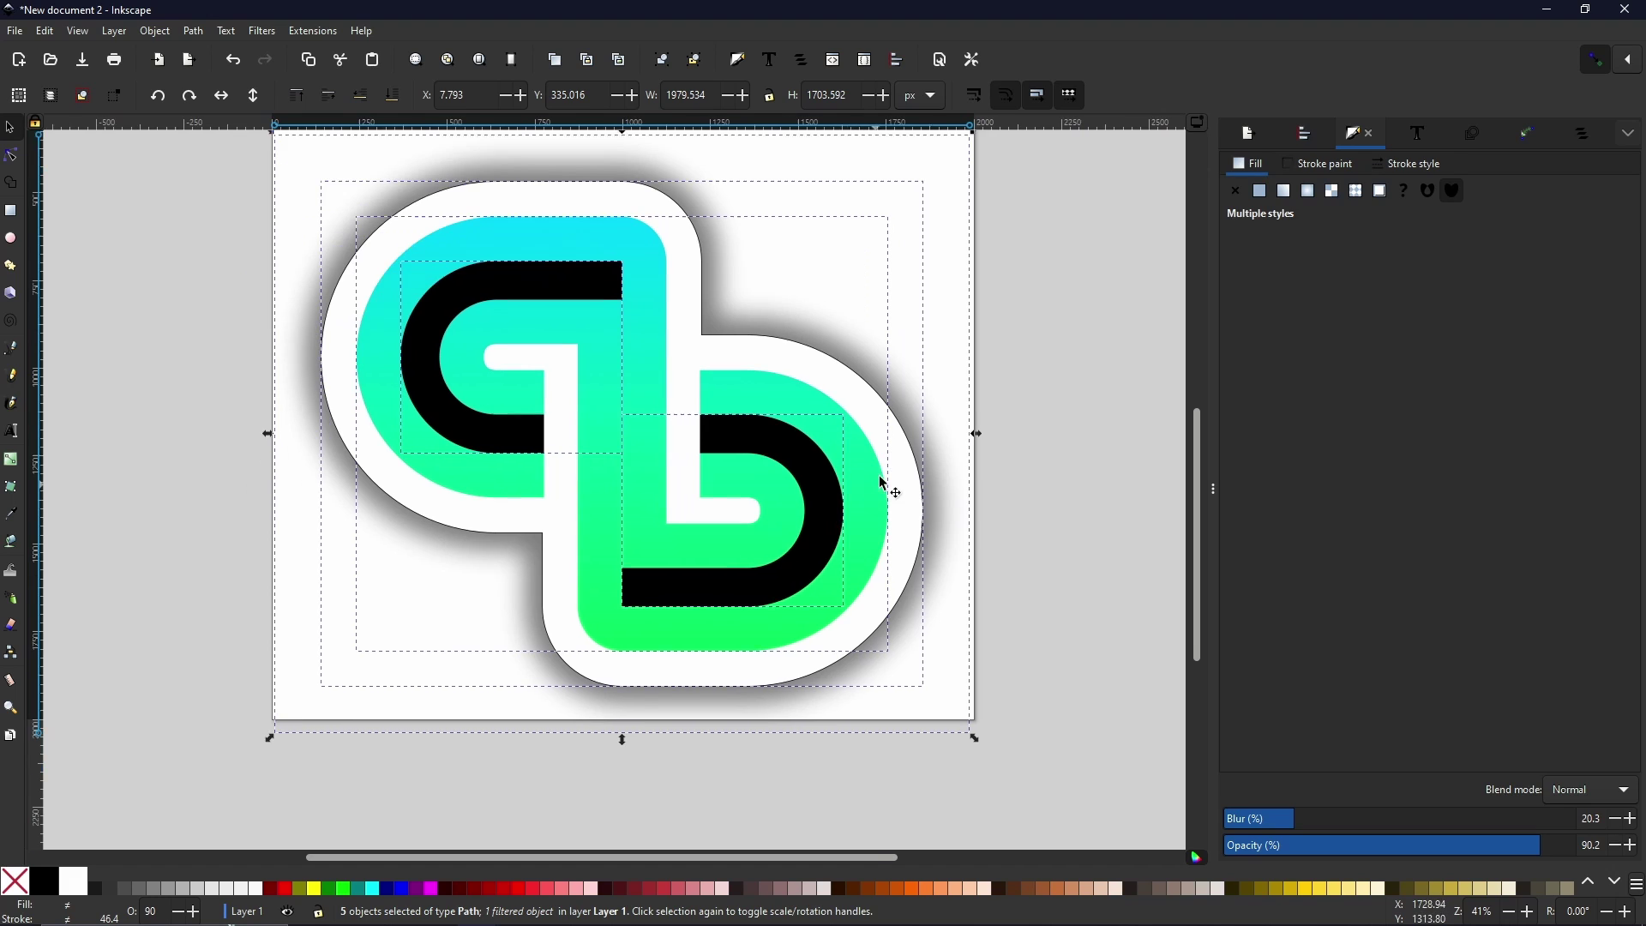
{"action": "scroll", "coordinate": [890, 485], "scroll_direction": "left", "scroll_amount": 2}
{"action": "left_click_drag", "start_coordinate": [808, 443], "coordinate": [723, 621]}
{"action": "left_click_drag", "start_coordinate": [667, 688], "coordinate": [669, 614]}
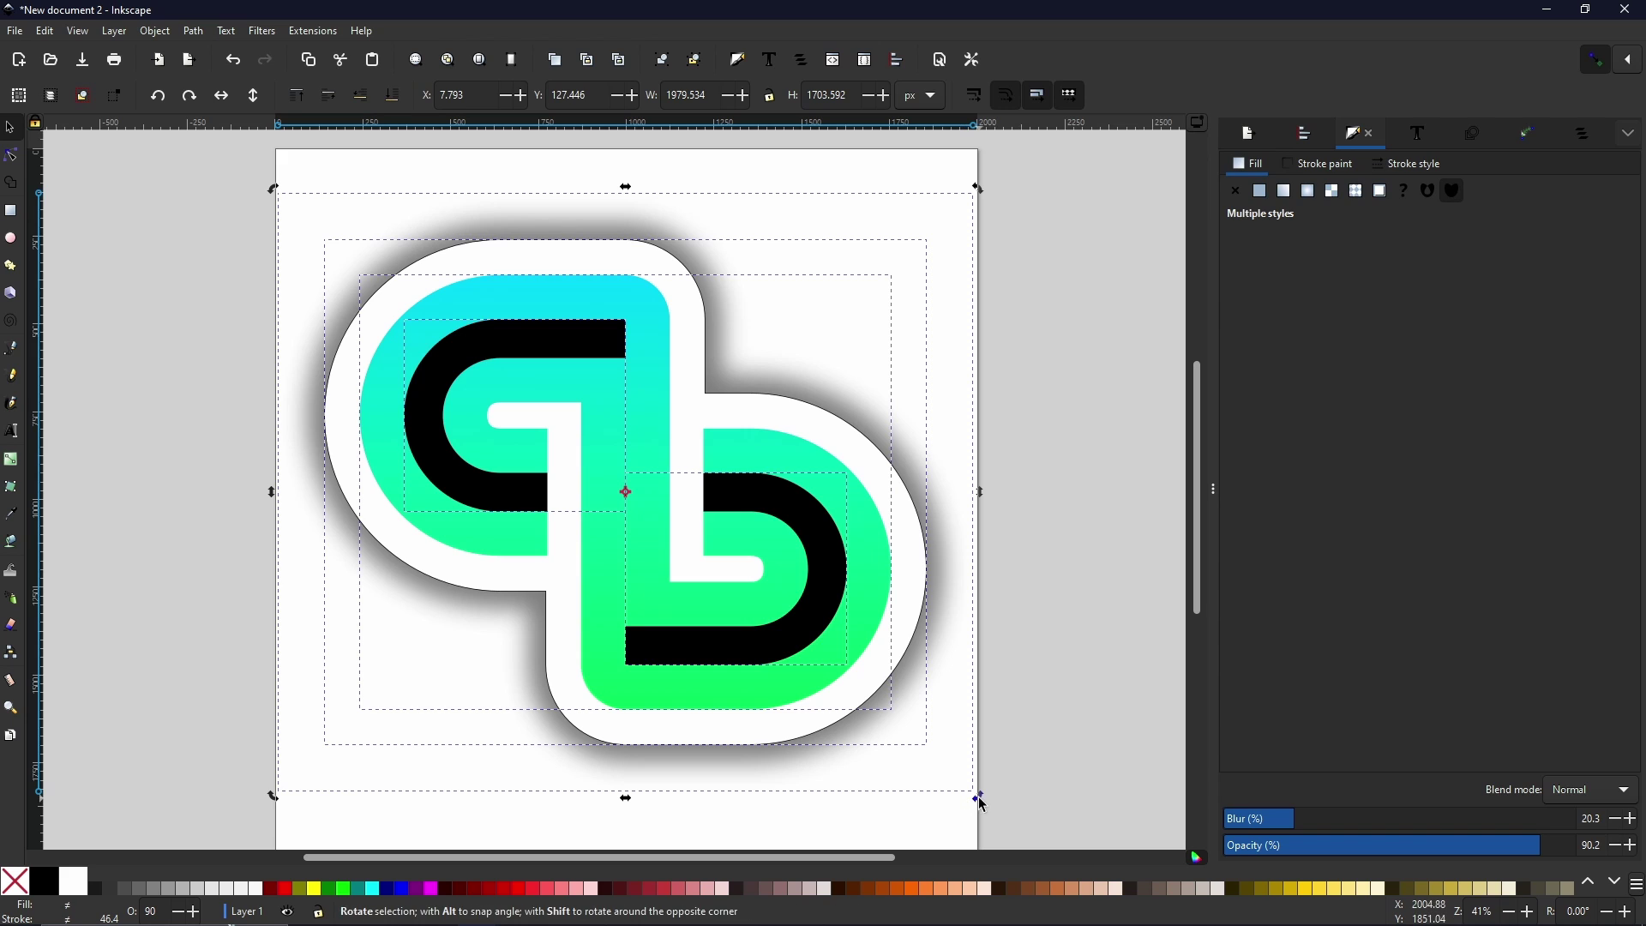
Rotate the whole logo 45 degrees clockwise about its centre and deselect it
{"action": "left_click_drag", "start_coordinate": [922, 817], "coordinate": [646, 839]}
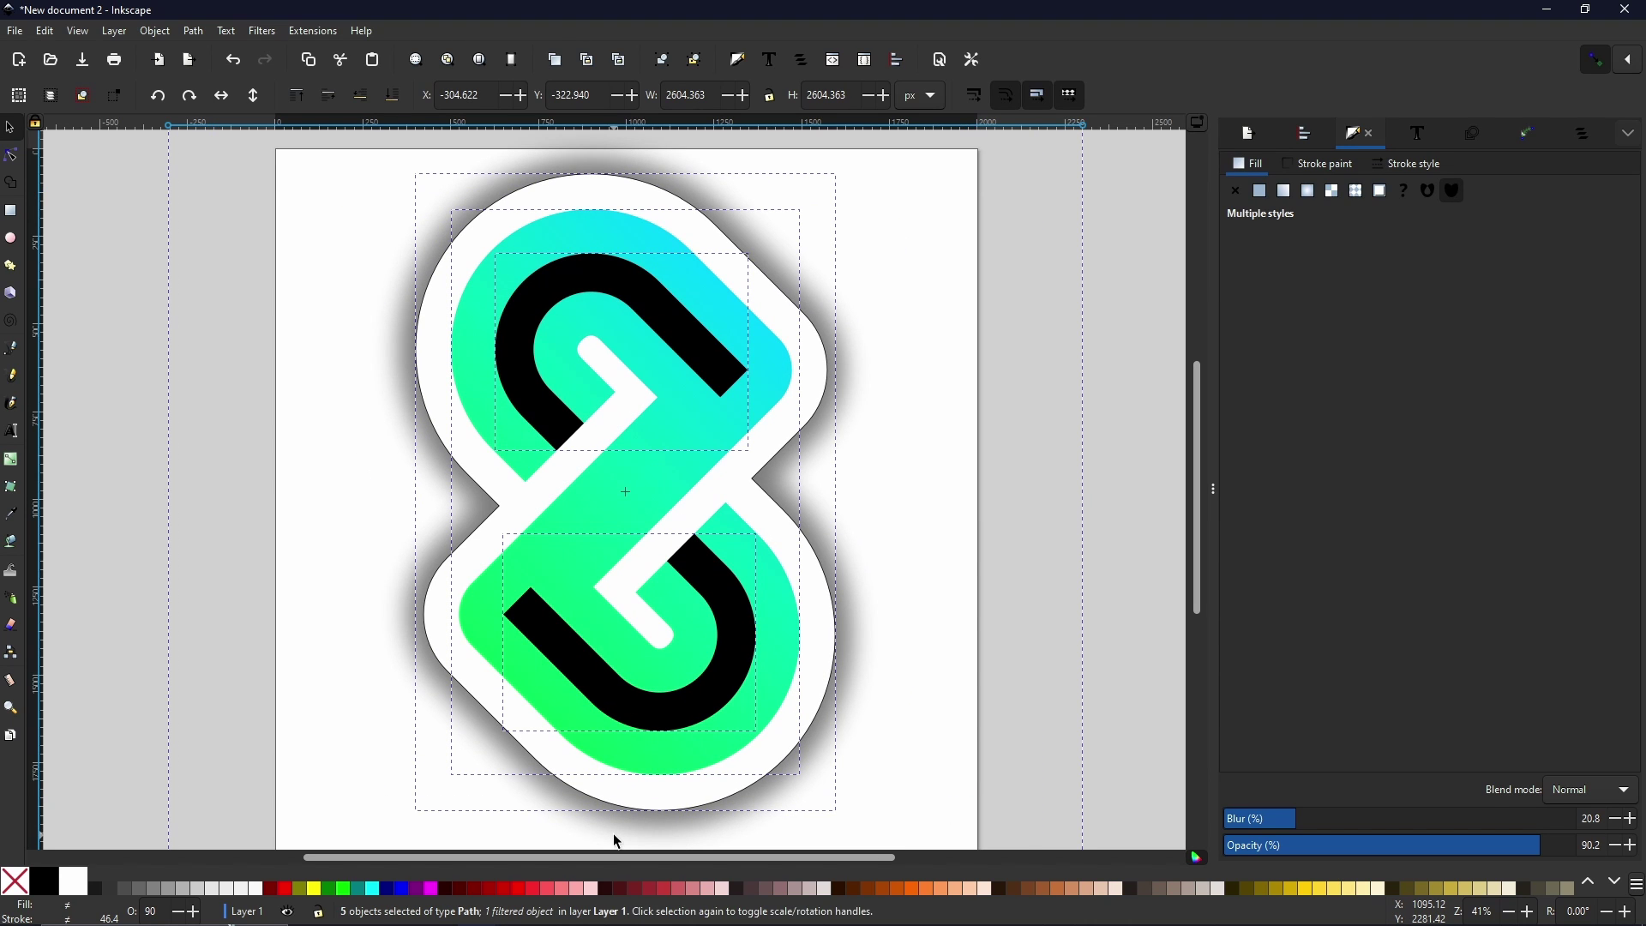
{"action": "scroll", "coordinate": [673, 576], "scroll_direction": "down", "scroll_amount": 1}
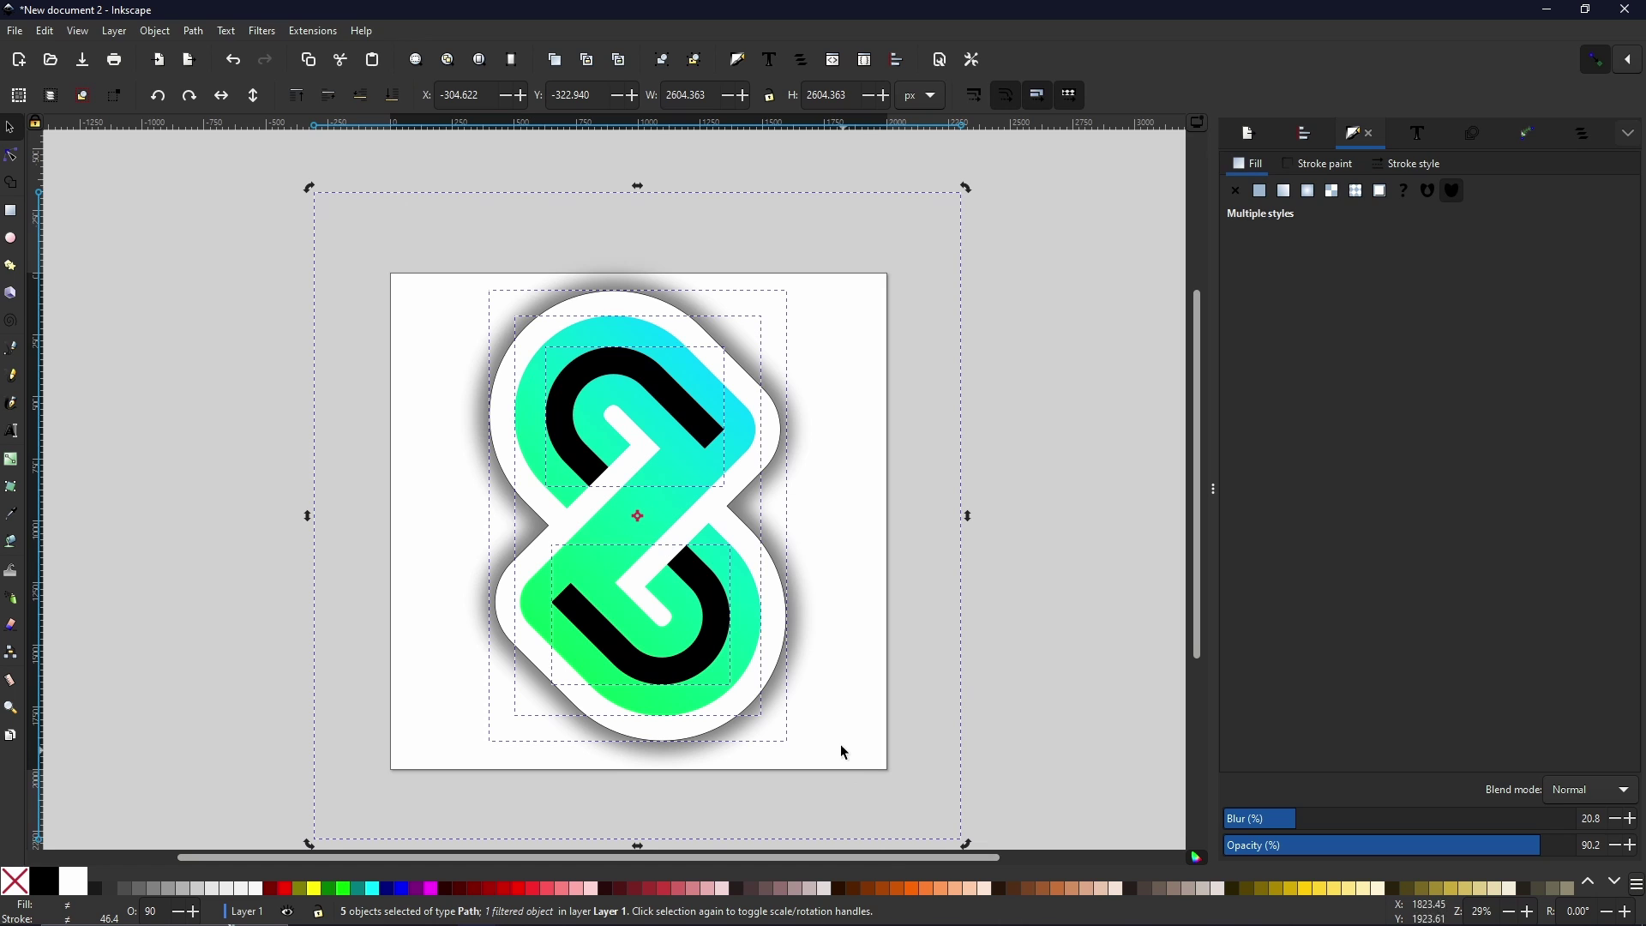
{"action": "left_click", "coordinate": [914, 741]}
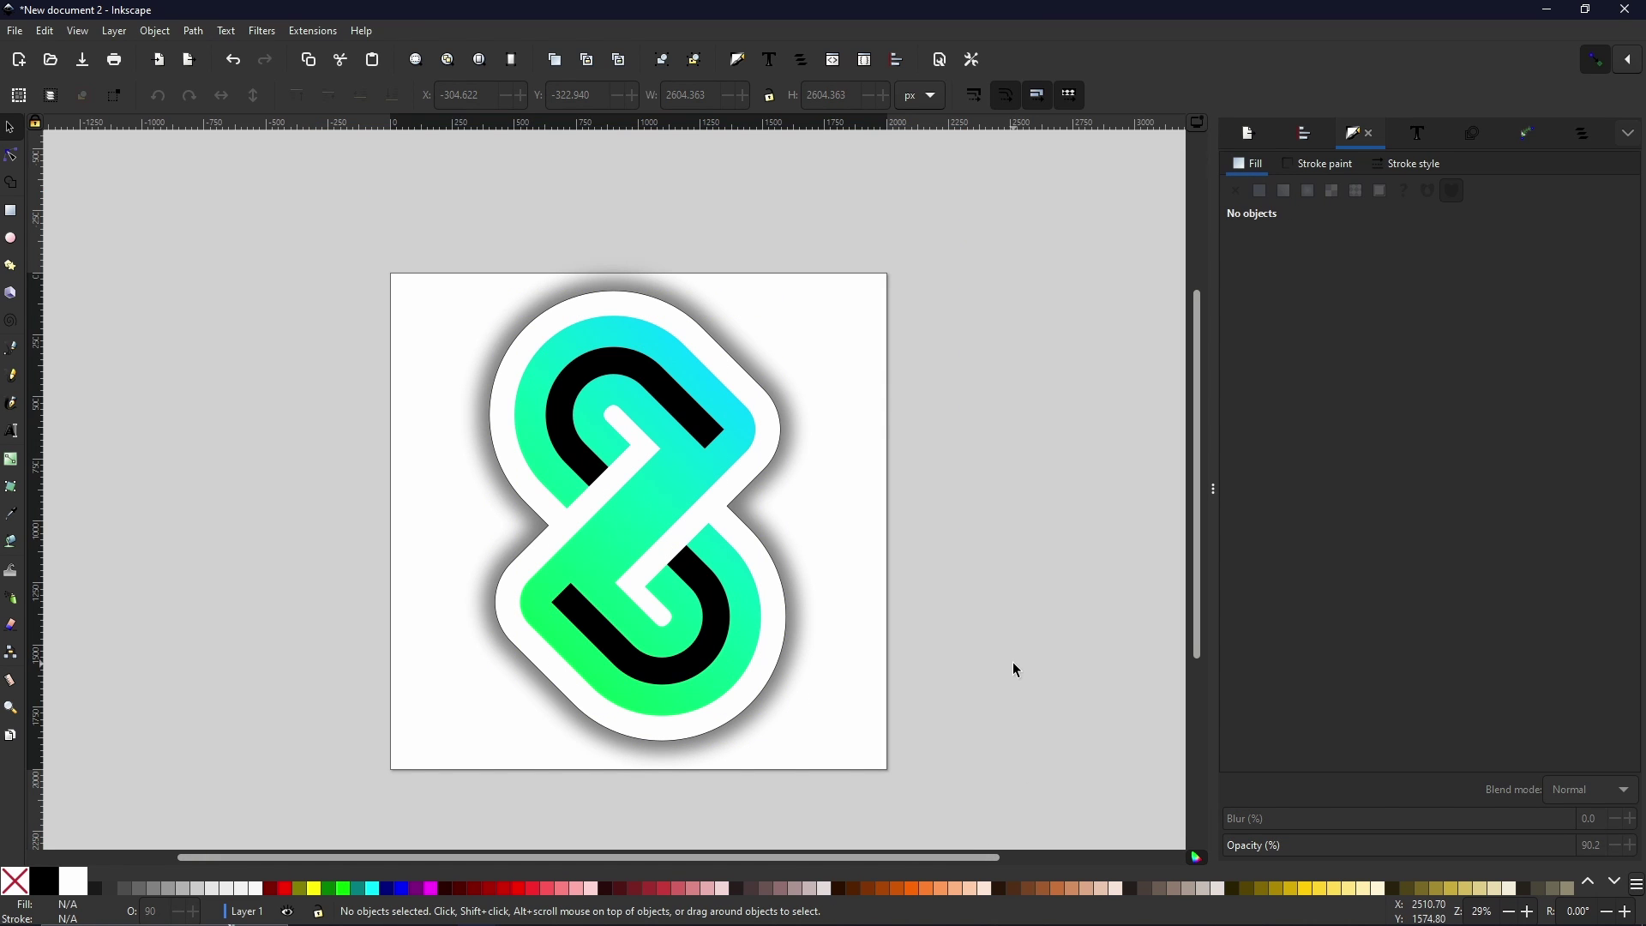